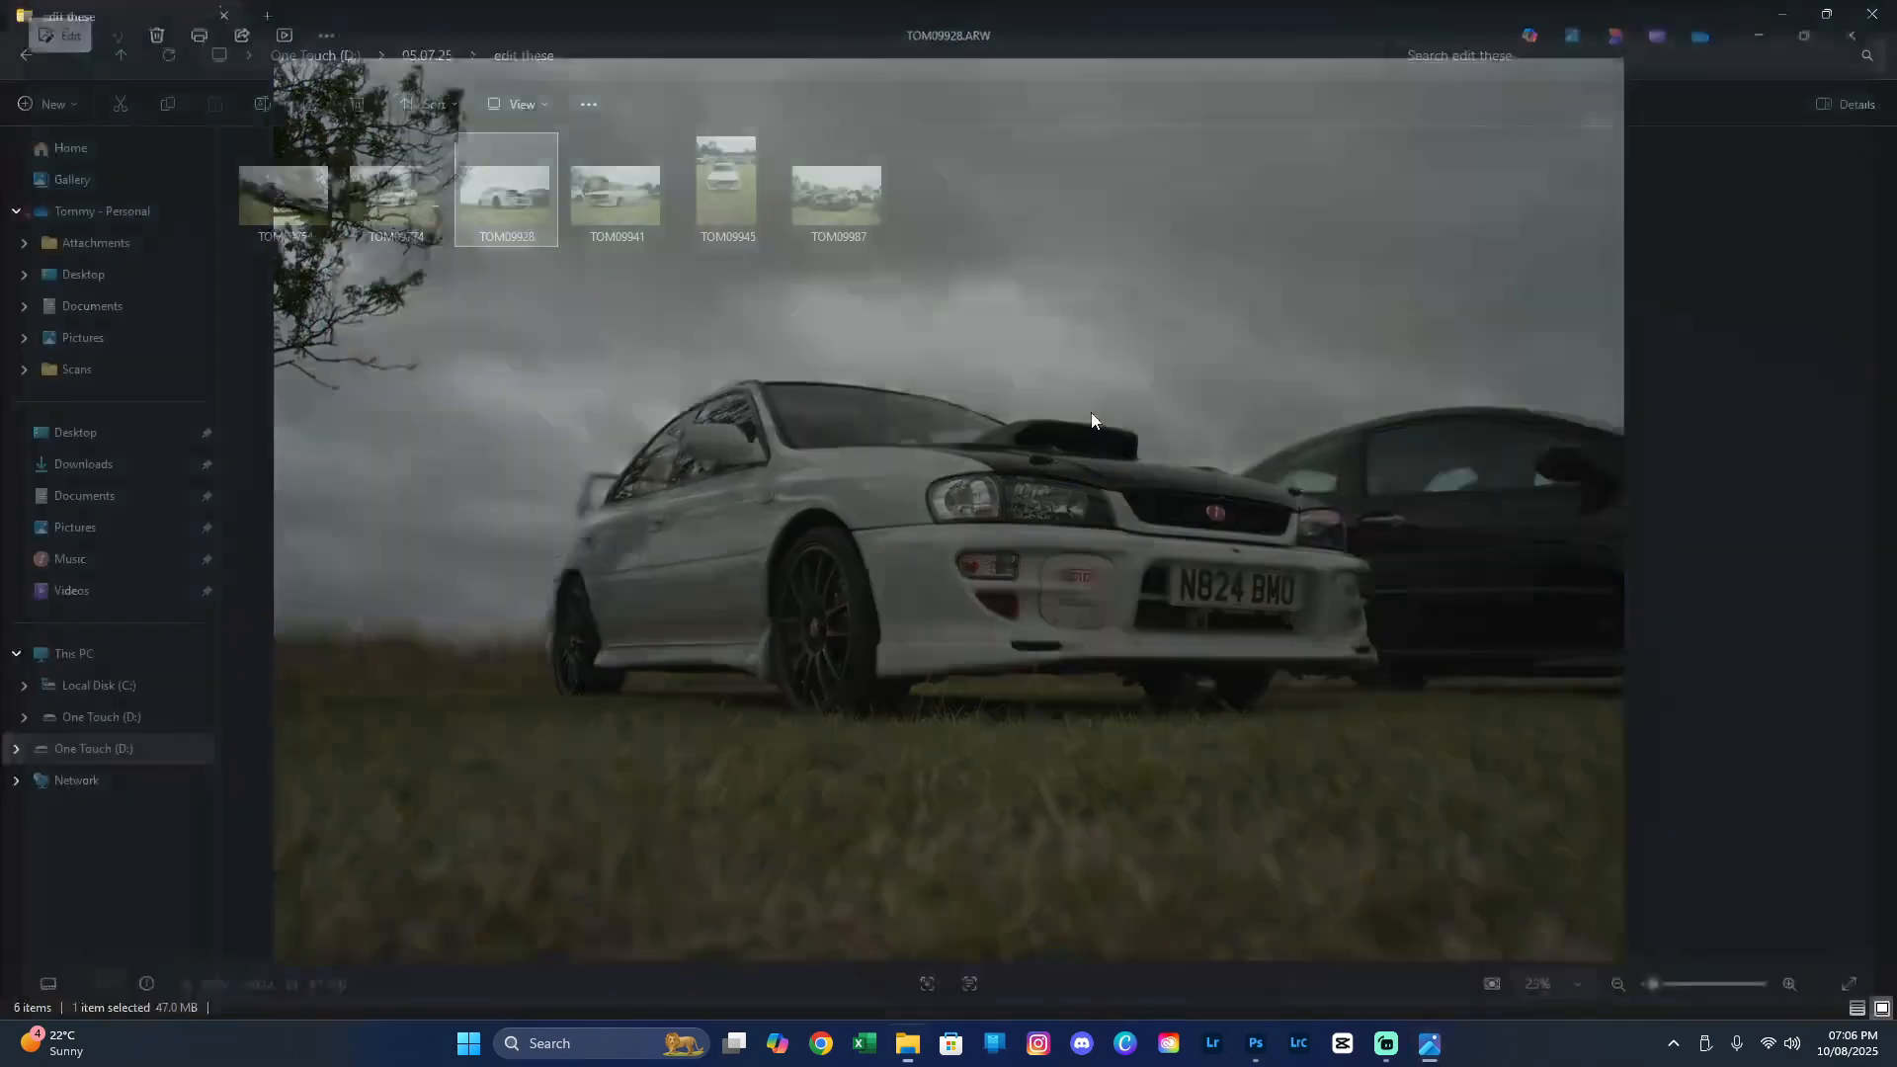
# Open the raw photo TOM09928.ARW for raw editing and mask the white car with an Objects brush of size 10
pyautogui.moveTo(546, 222); pyautogui.dragTo(719, 565)
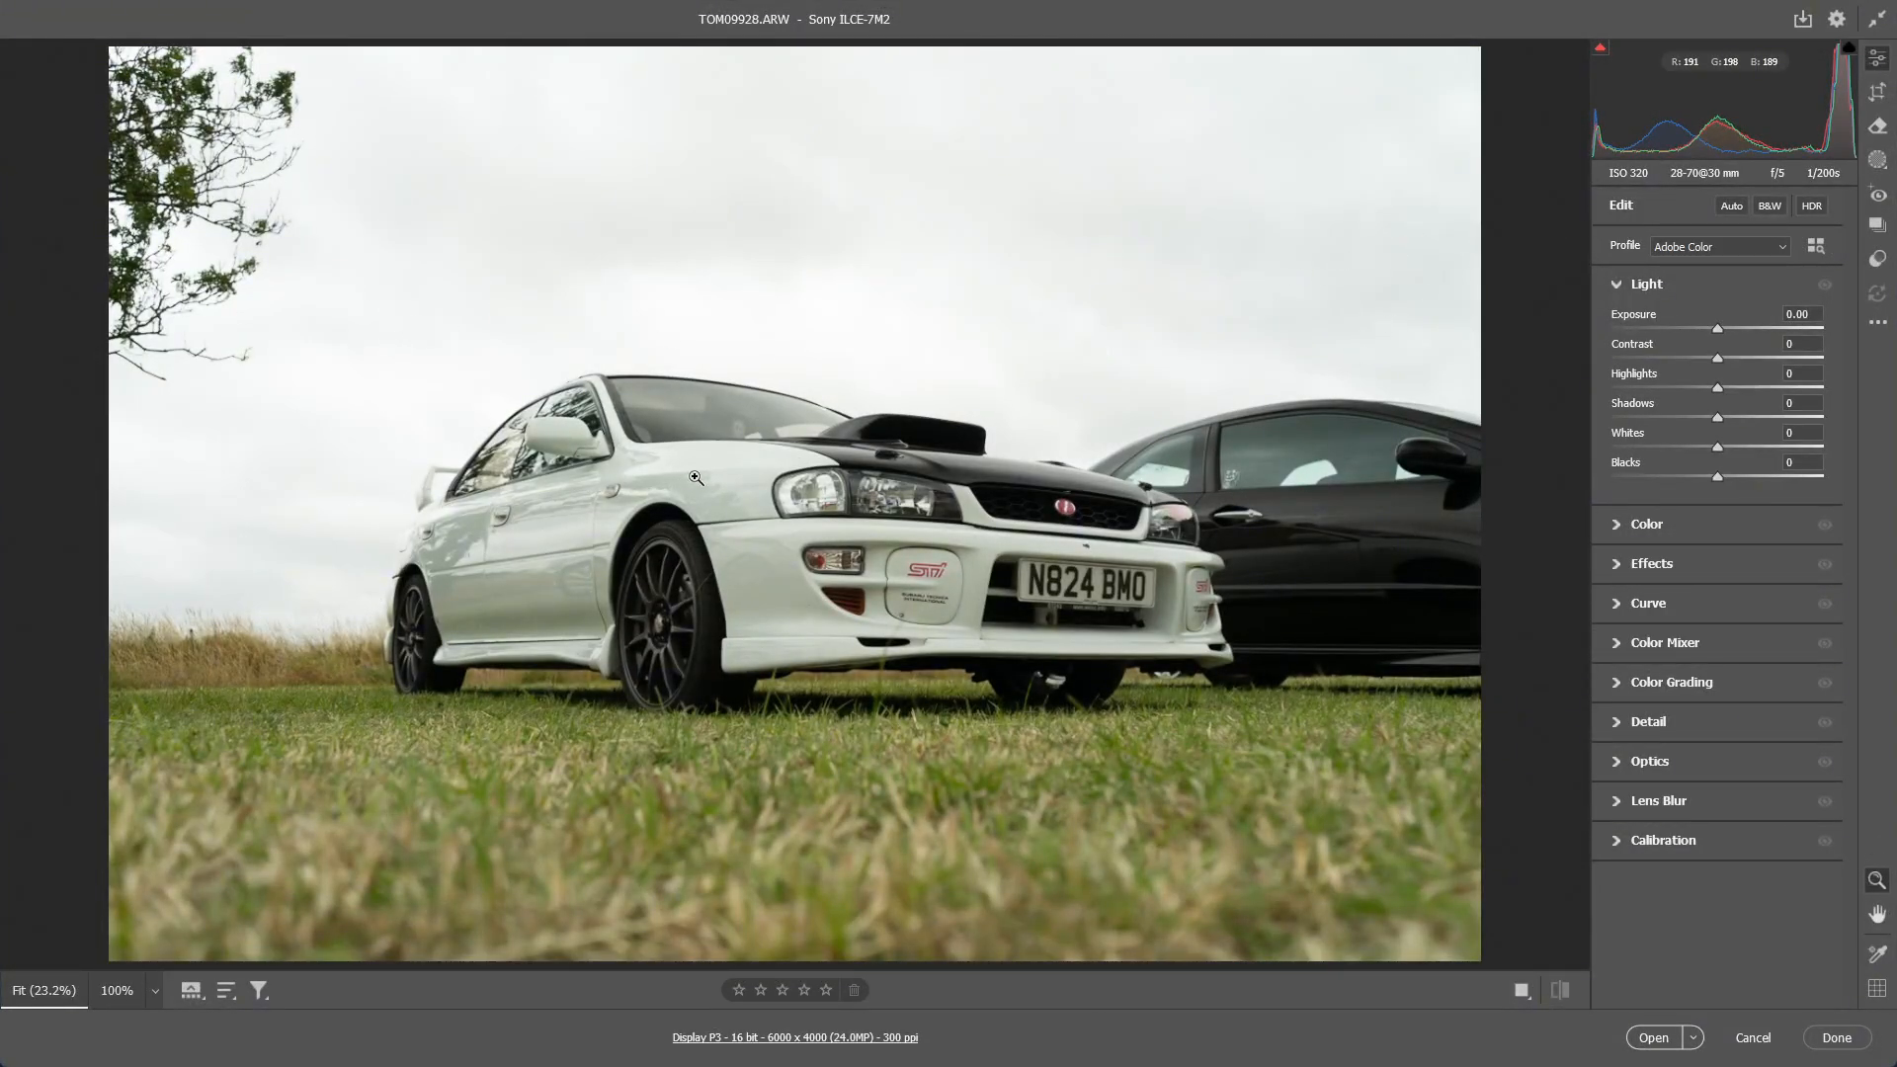
pyautogui.click(1880, 150)
pyautogui.click(1651, 374)
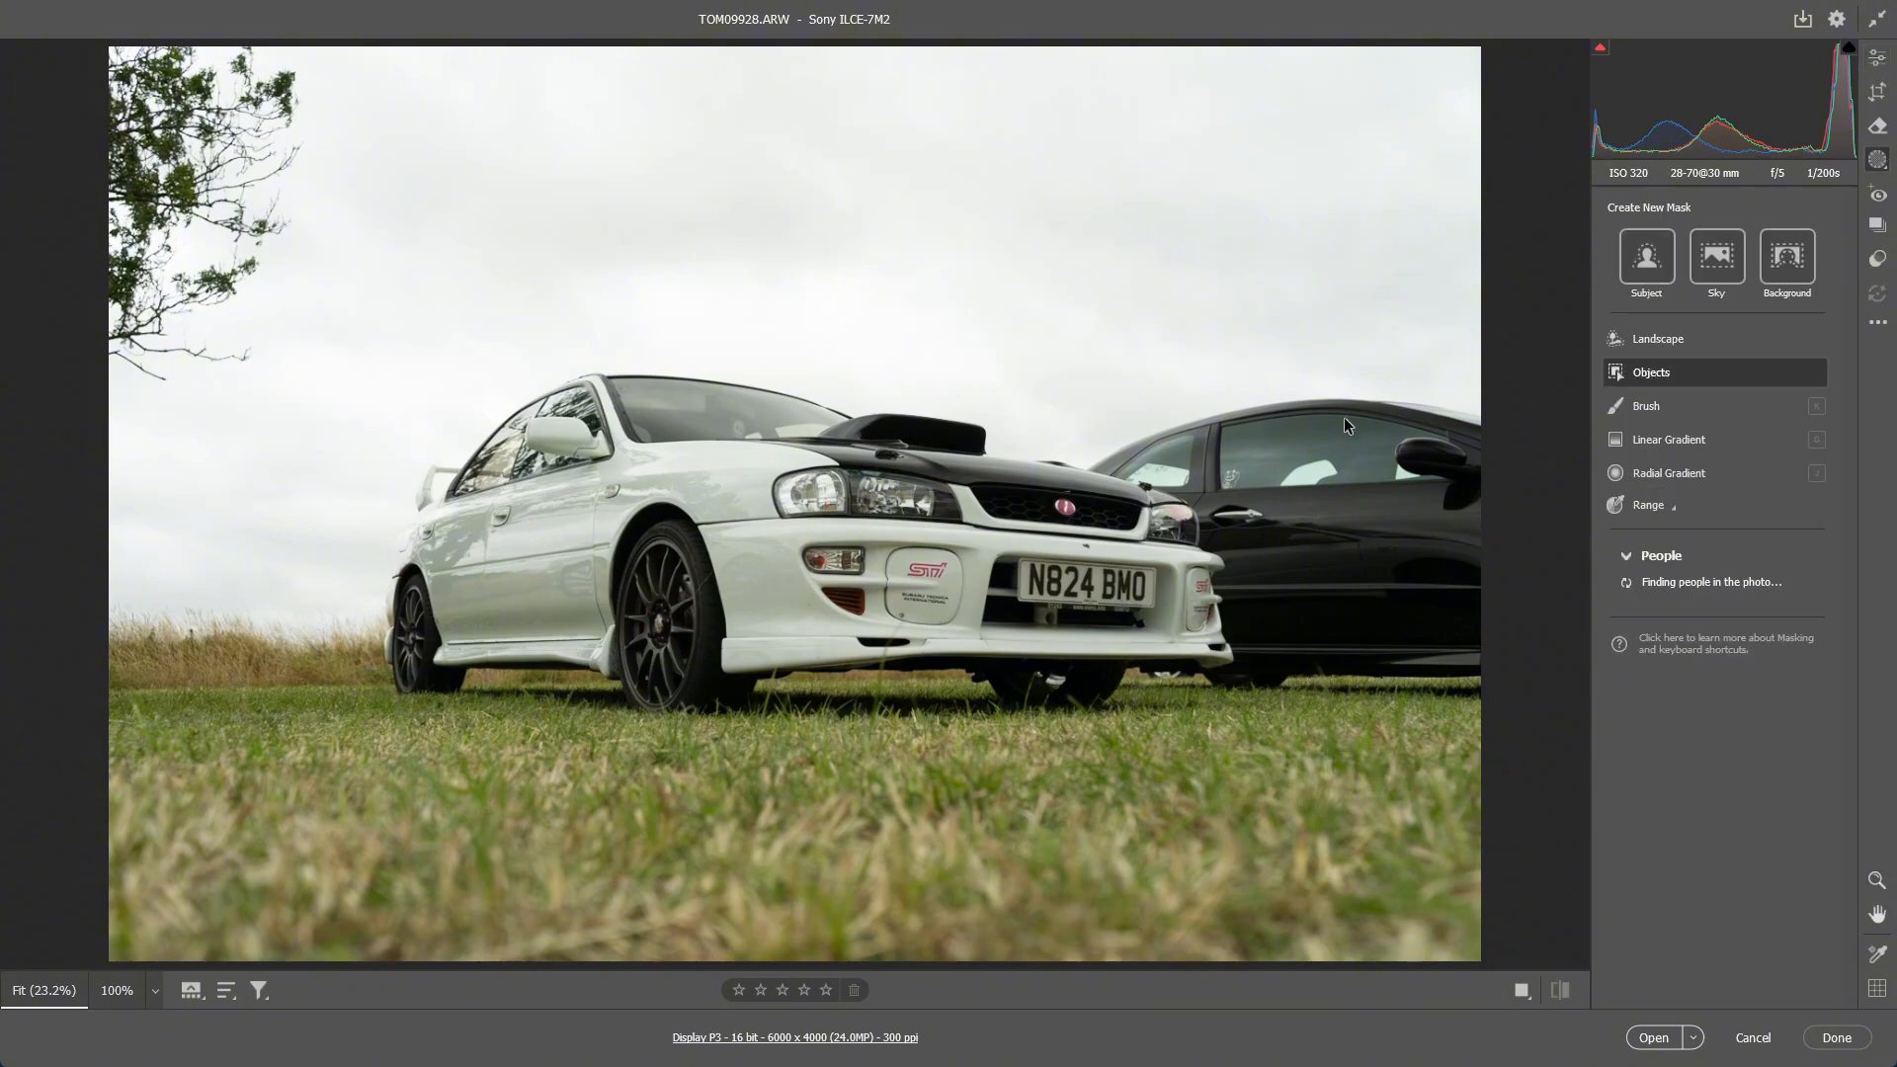
pyautogui.press(']')
pyautogui.press(']')
pyautogui.press(']')
pyautogui.press(']')
pyautogui.press(']')
pyautogui.press(']')
pyautogui.press(']')
pyautogui.press(']')
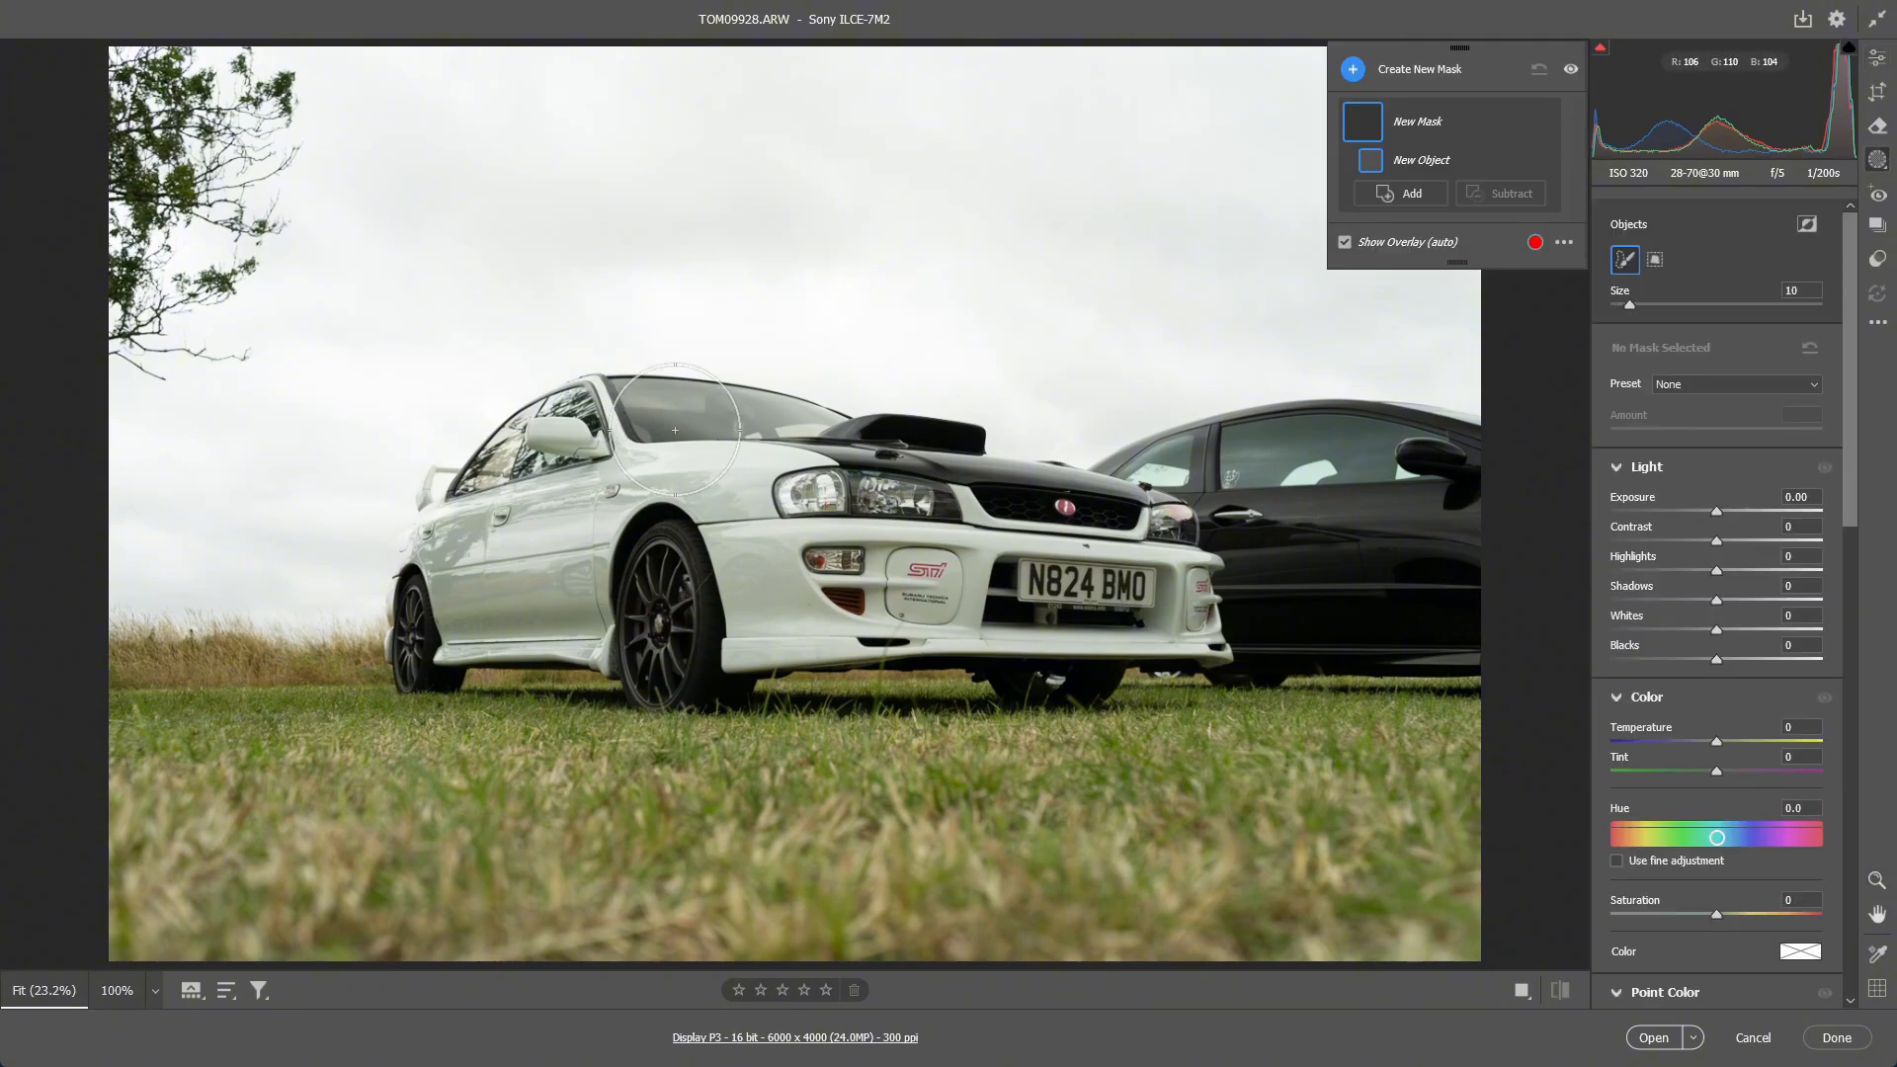
pyautogui.moveTo(682, 410)
pyautogui.mouseDown()
pyautogui.moveTo(541, 446)
pyautogui.moveTo(466, 494)
pyautogui.moveTo(427, 559)
pyautogui.moveTo(416, 648)
pyautogui.moveTo(1086, 651)
pyautogui.moveTo(1150, 644)
pyautogui.moveTo(1183, 608)
pyautogui.moveTo(1145, 517)
pyautogui.moveTo(774, 421)
pyautogui.moveTo(625, 521)
pyautogui.moveTo(489, 540)
pyautogui.moveTo(1115, 570)
pyautogui.mouseUp()
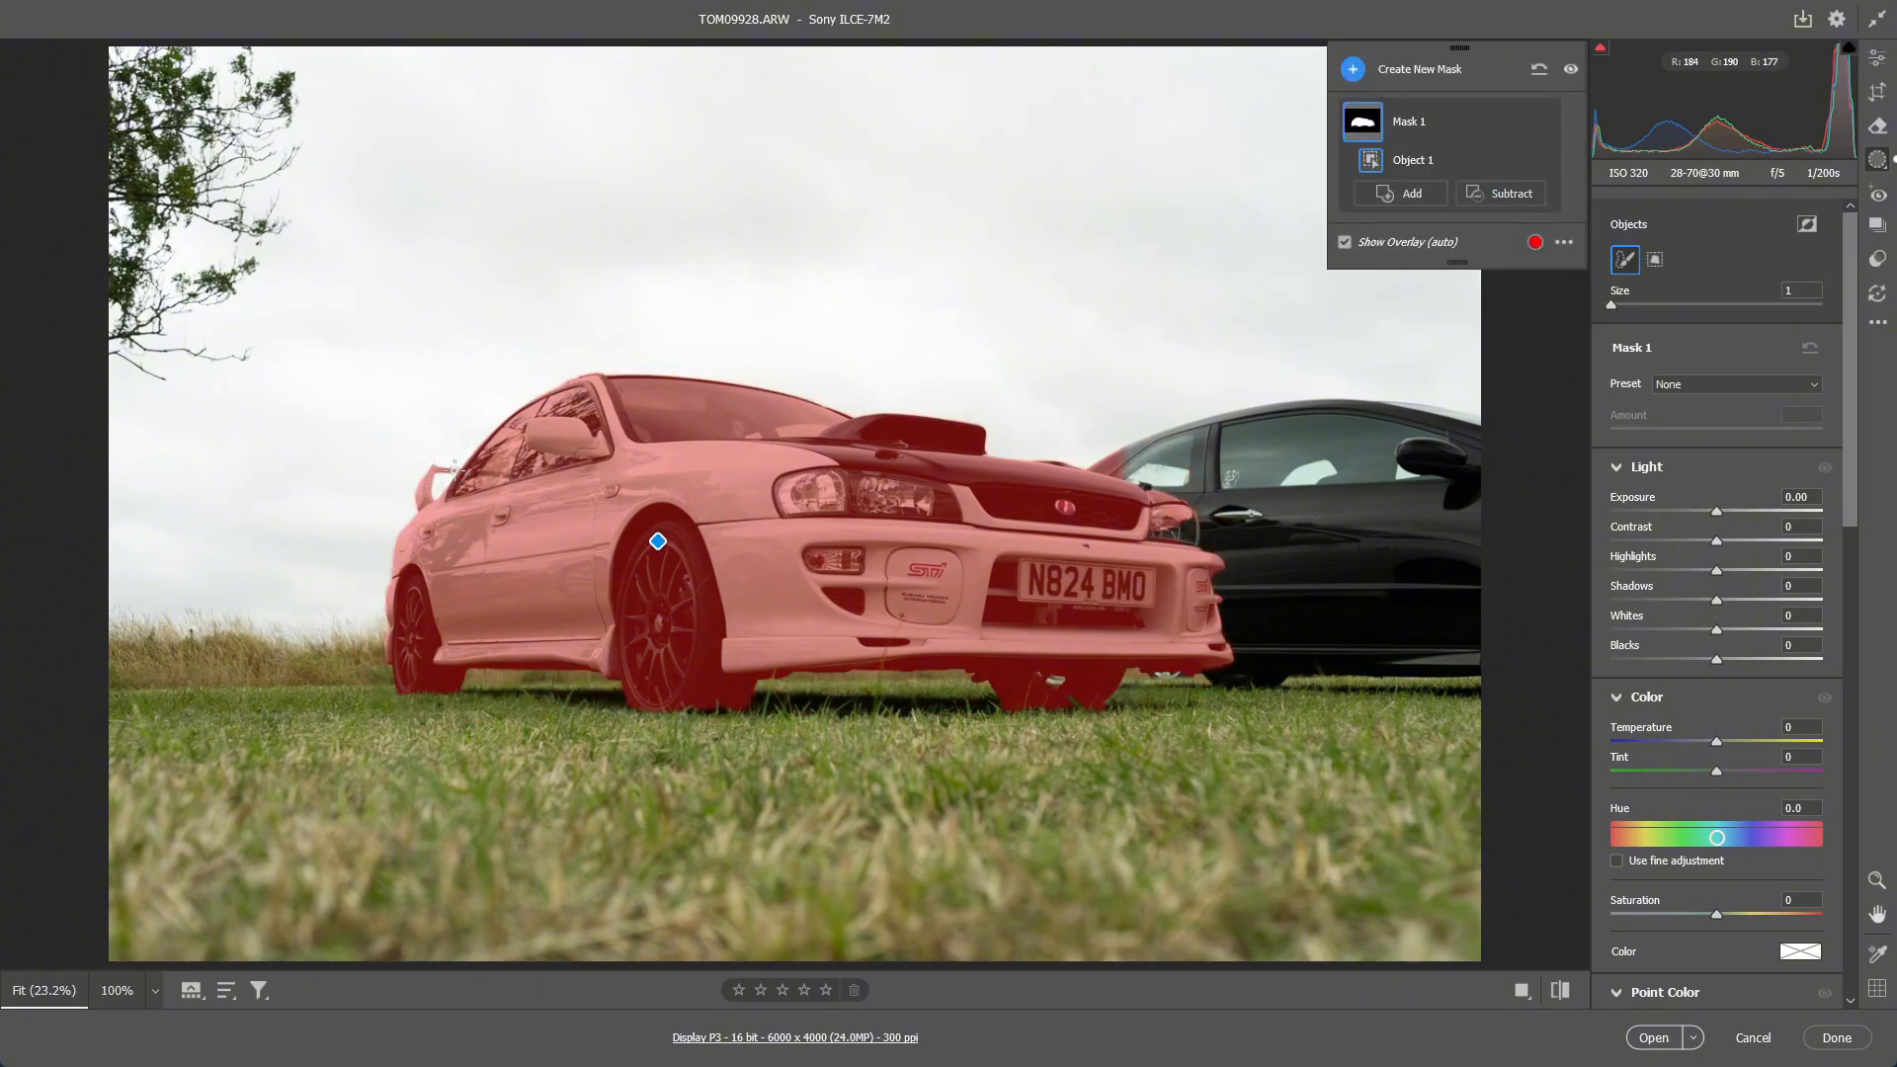
# Add the missing parts of the white car's rear spoiler to the mask with small object strokes of size 2
pyautogui.click(716, 479)
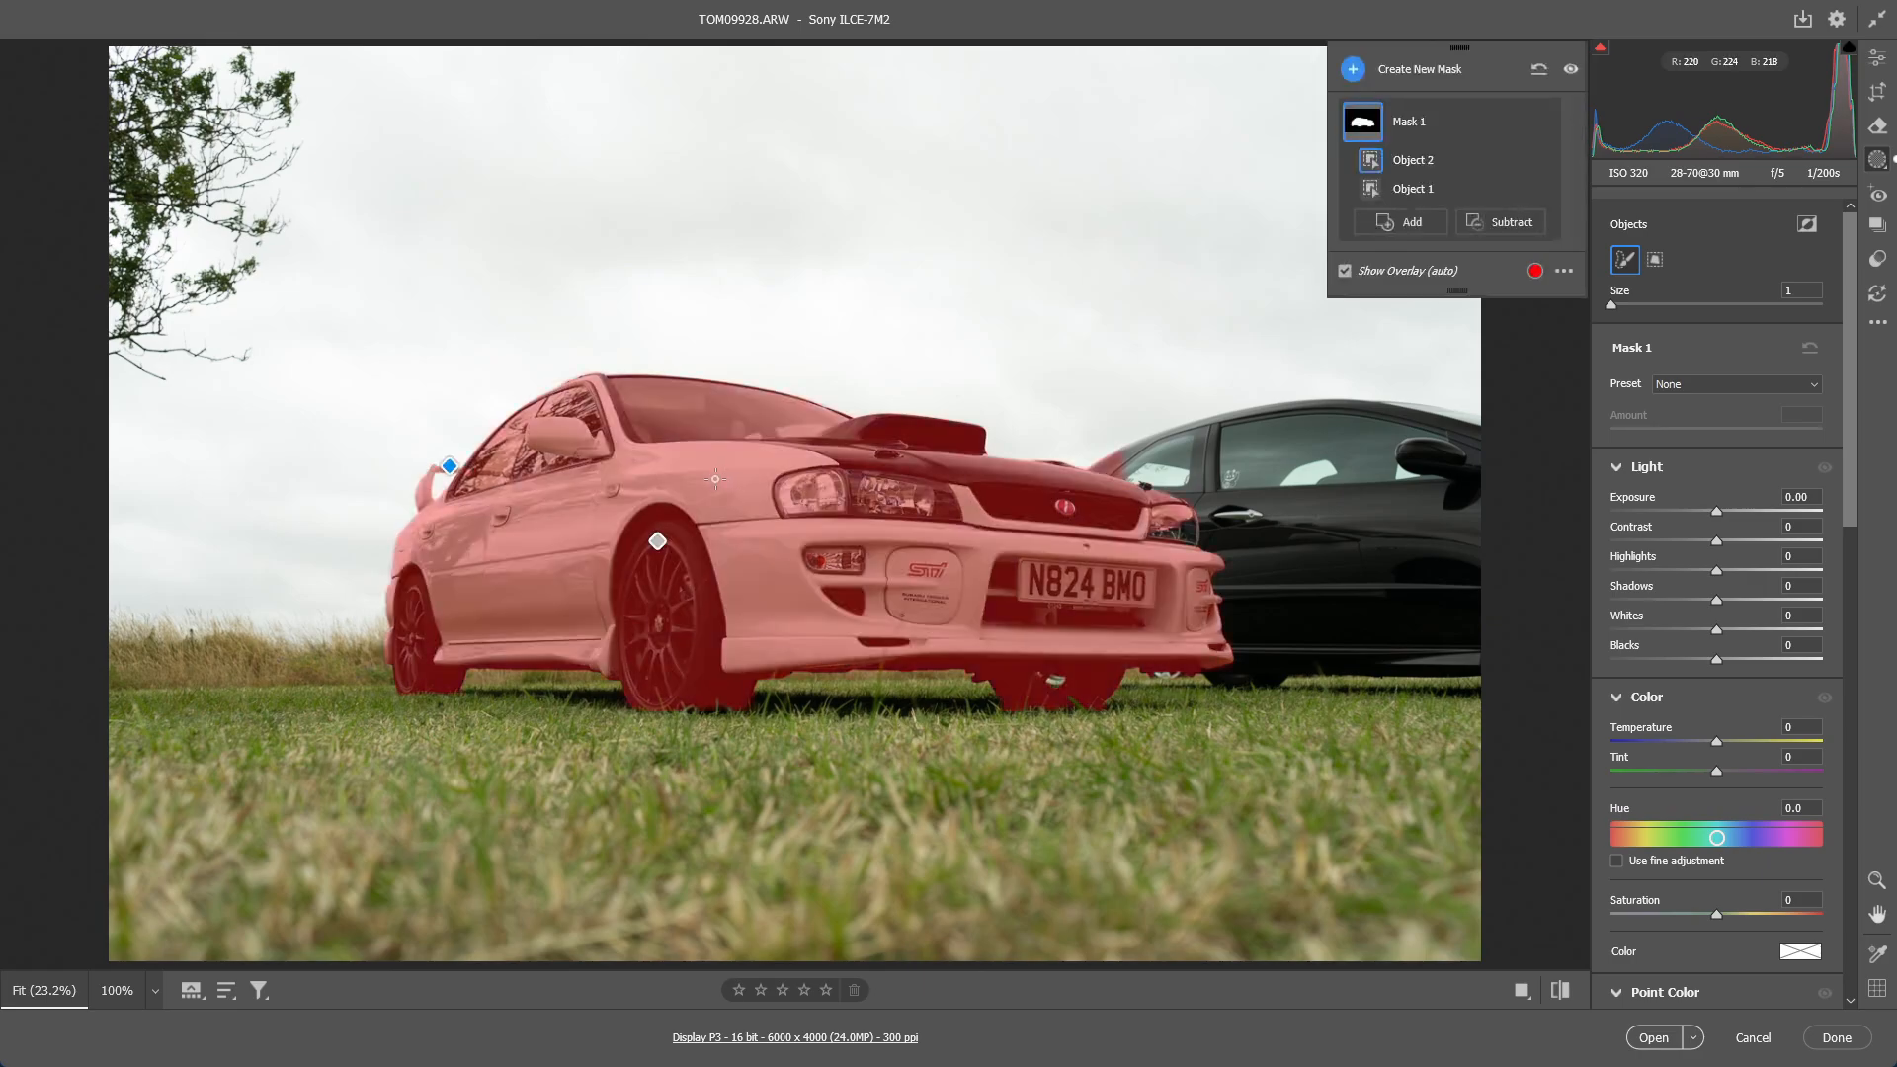
pyautogui.press('z')
pyautogui.moveTo(444, 466); pyautogui.dragTo(820, 485)
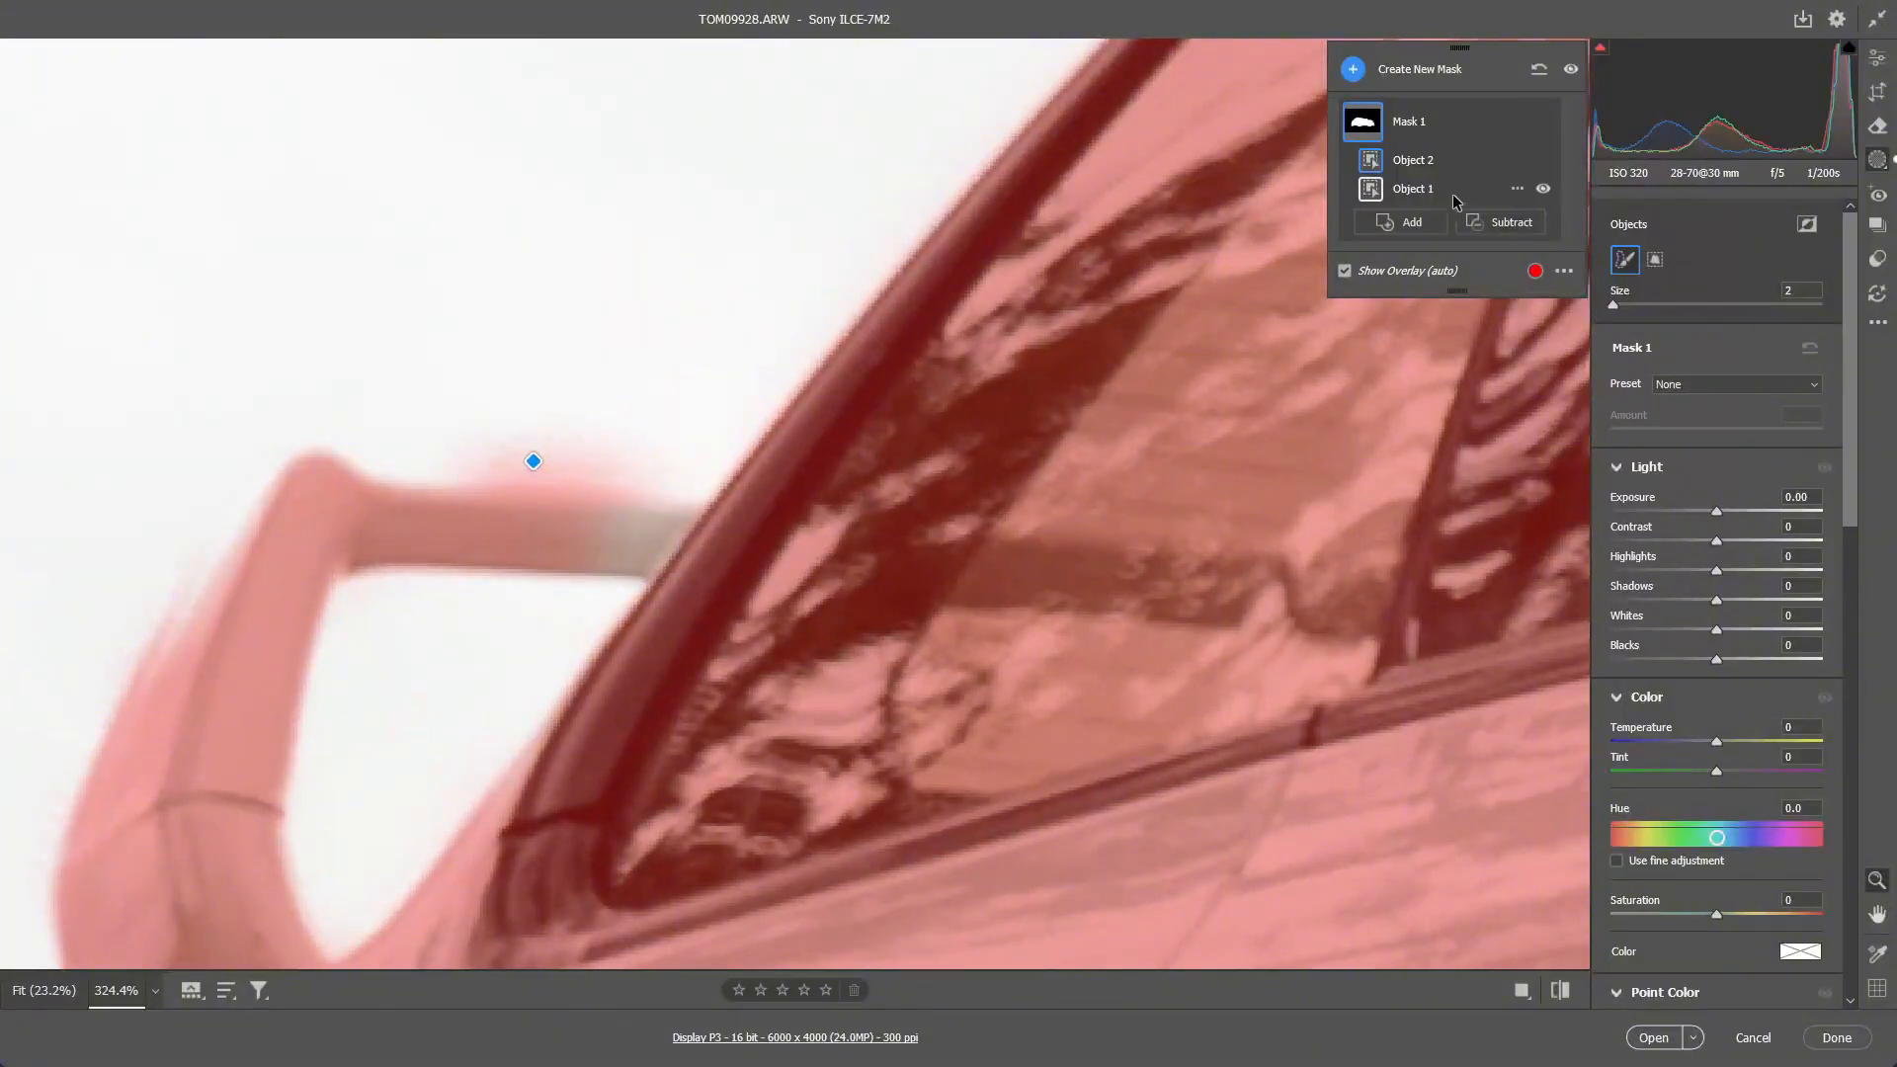
pyautogui.moveTo(602, 529)
pyautogui.mouseDown()
pyautogui.moveTo(630, 526)
pyautogui.moveTo(593, 546)
pyautogui.moveTo(682, 512)
pyautogui.moveTo(657, 514)
pyautogui.mouseUp()
pyautogui.click(1088, 502)
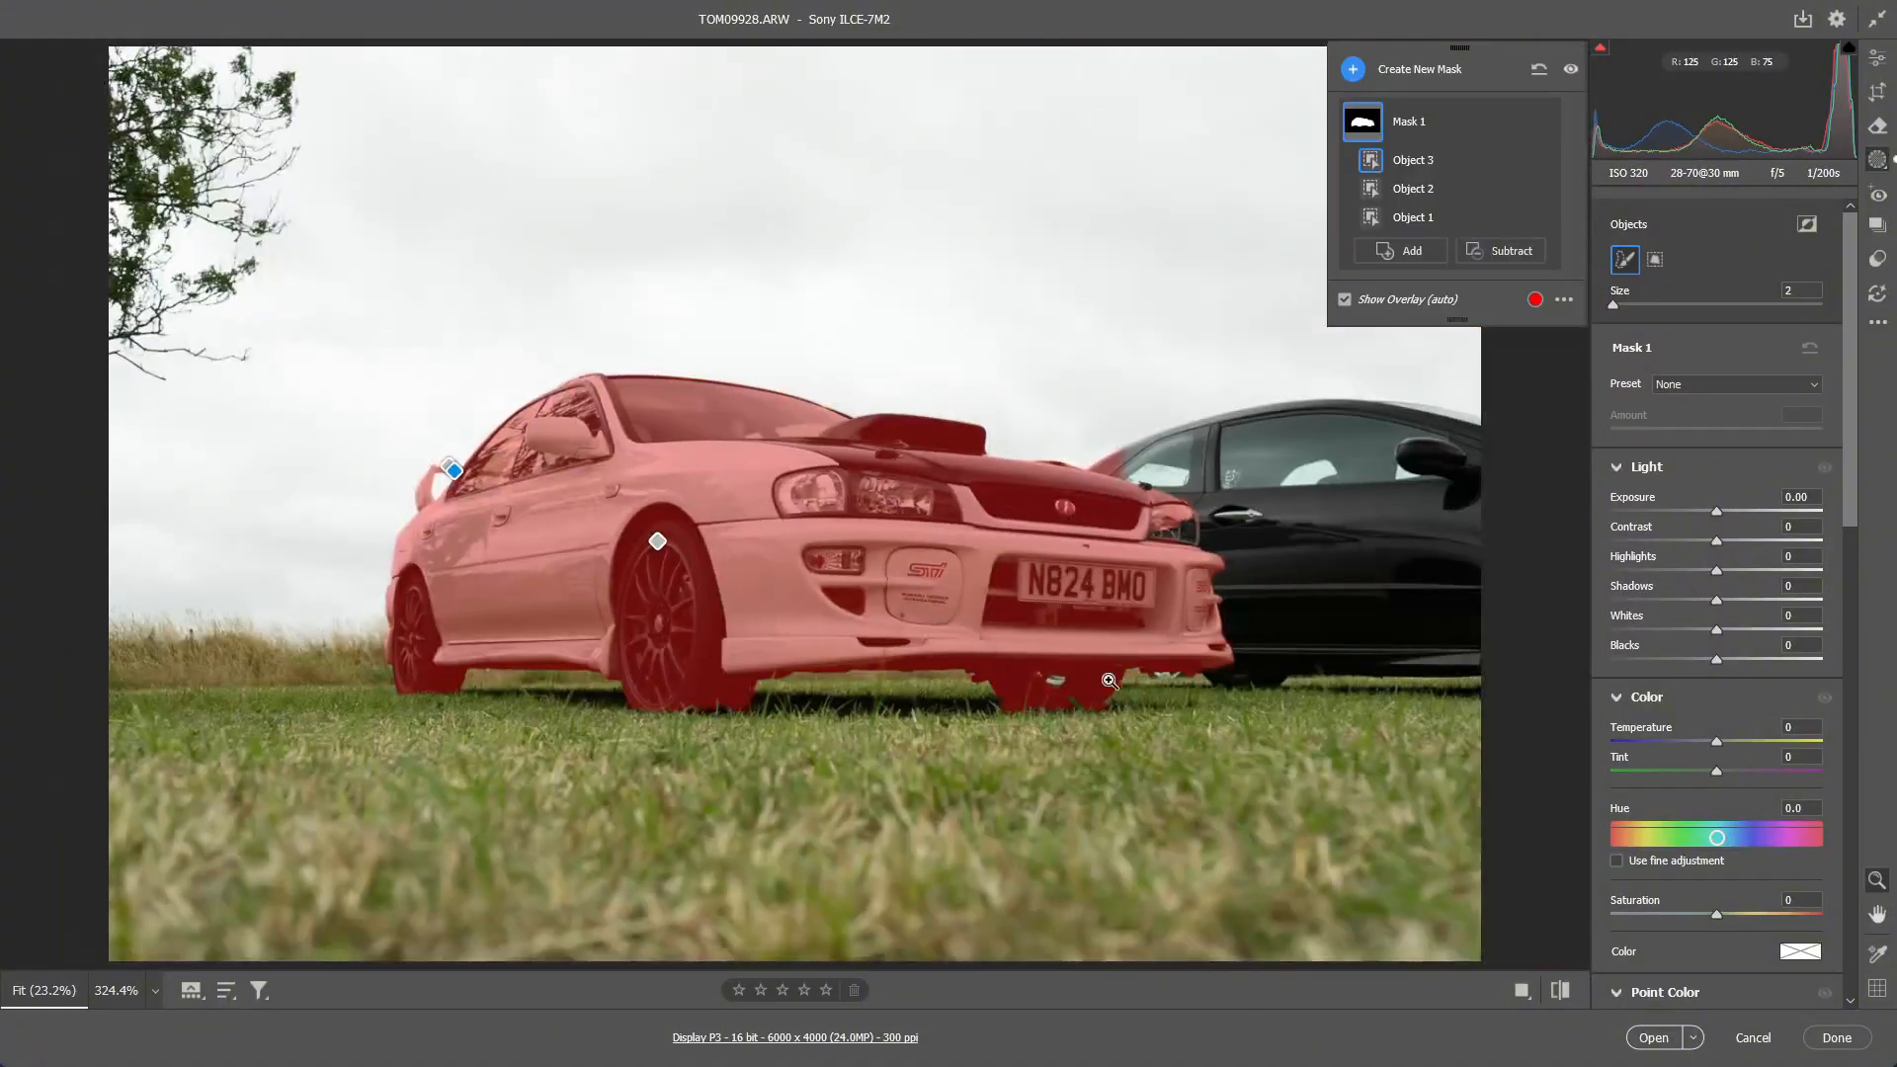
# Add the uncovered patch beside the white car's far front wheel to the mask with an object brush of size 9
pyautogui.click(1081, 678)
pyautogui.click(1432, 183)
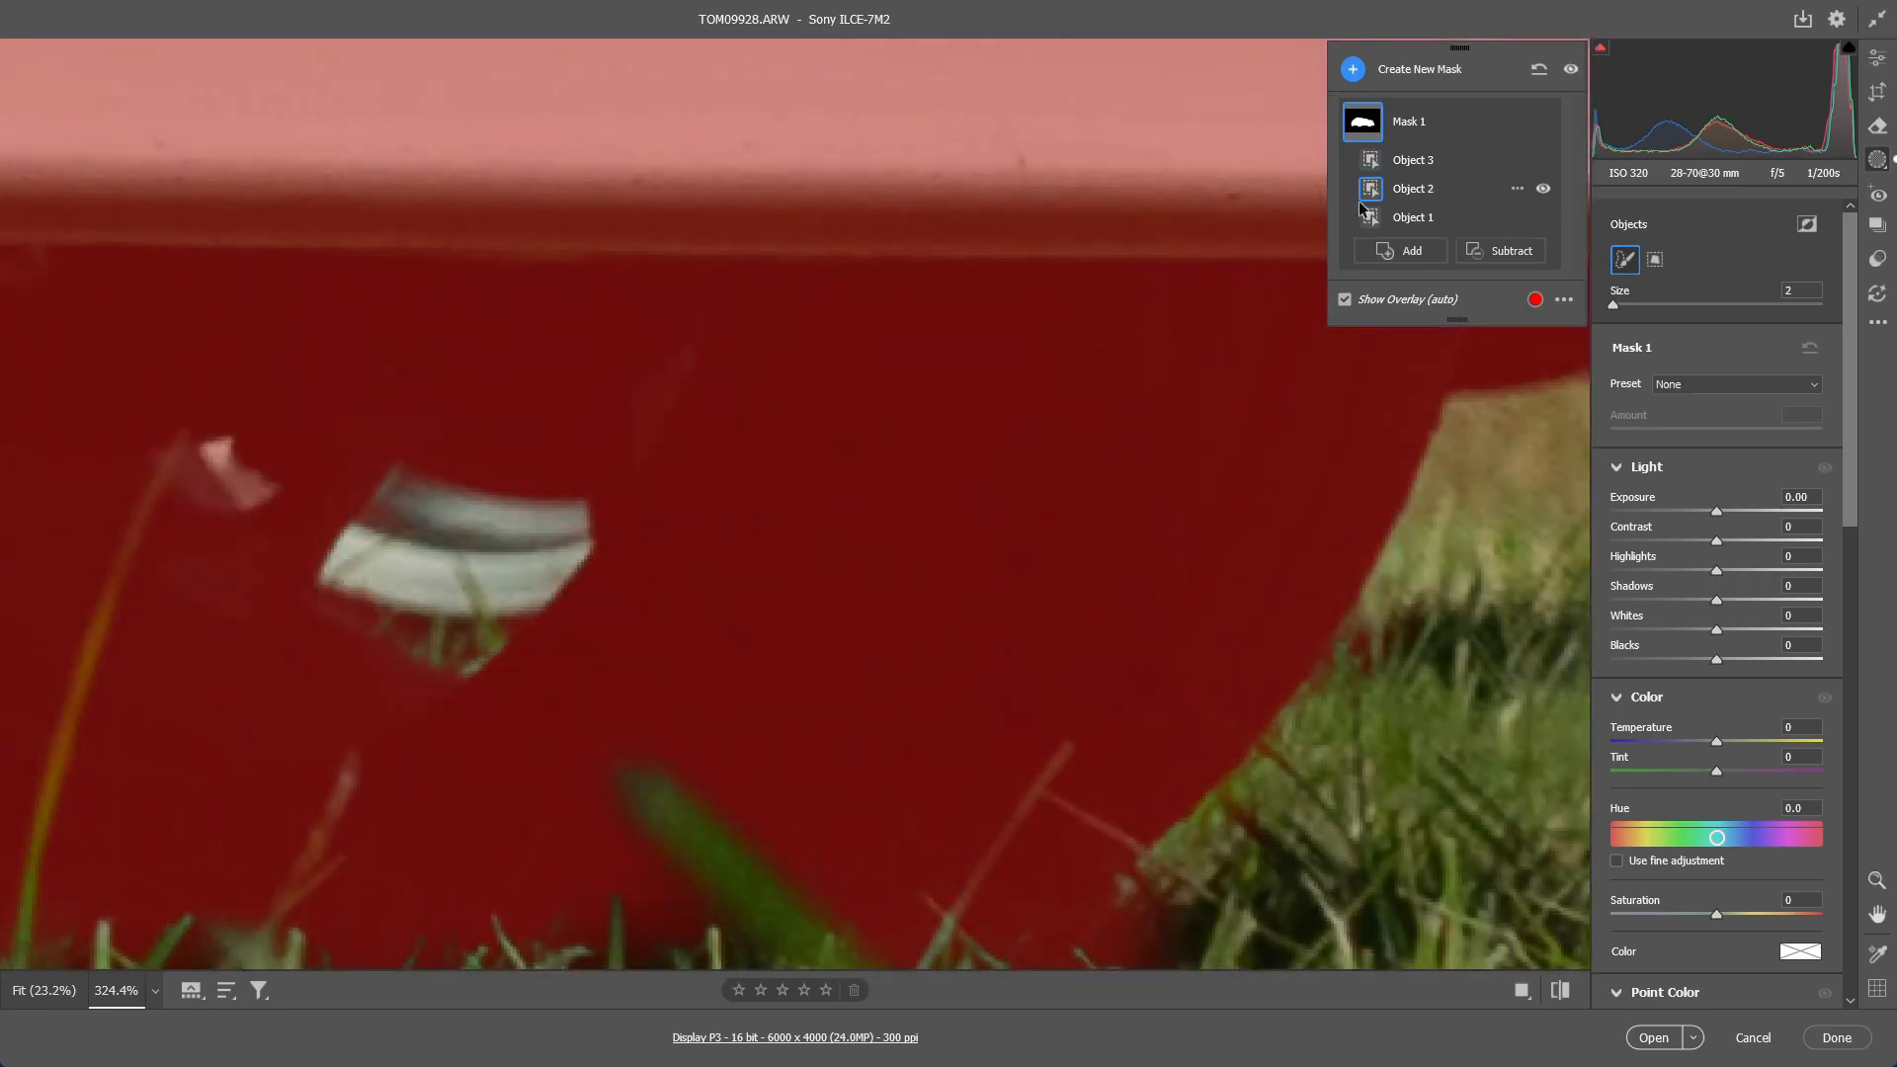
pyautogui.scroll(7, 584, 533)
pyautogui.moveTo(585, 532)
pyautogui.mouseDown()
pyautogui.moveTo(517, 592)
pyautogui.moveTo(526, 546)
pyautogui.moveTo(275, 444)
pyautogui.mouseUp()
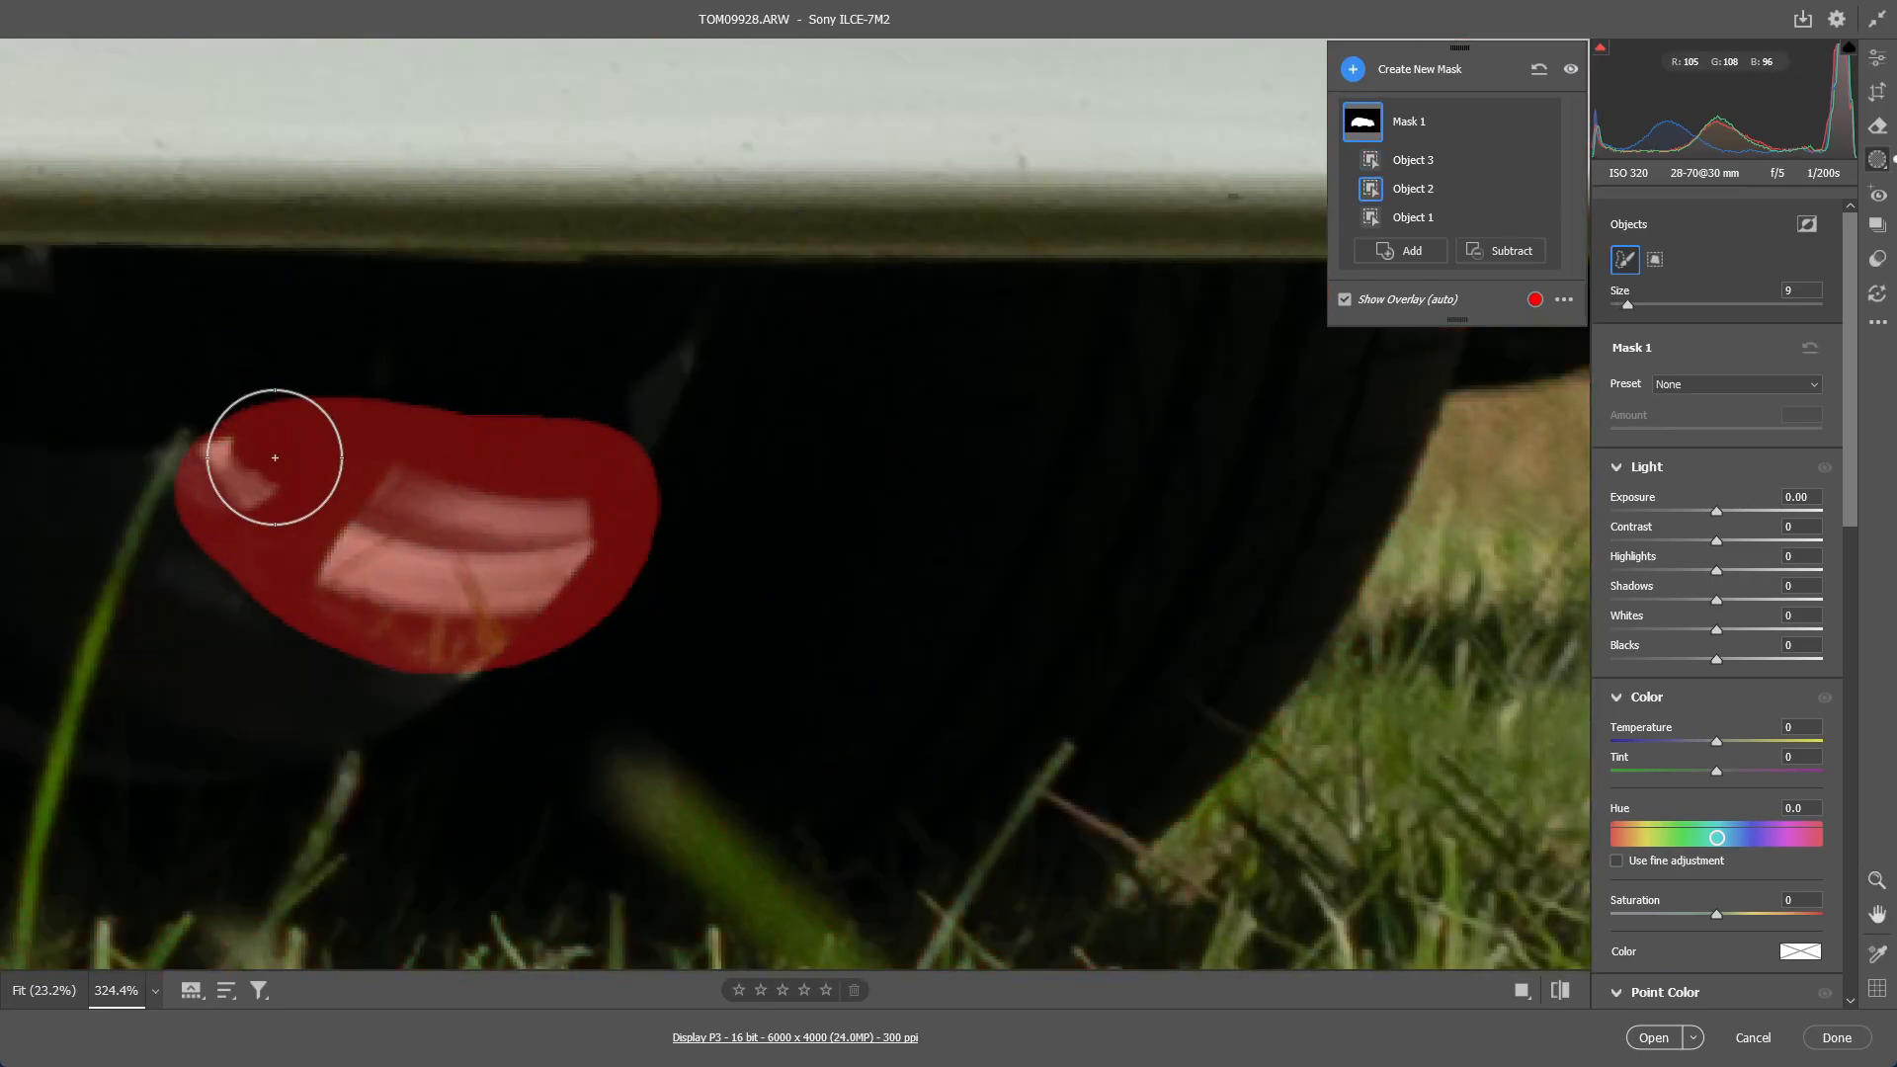
pyautogui.press('x')
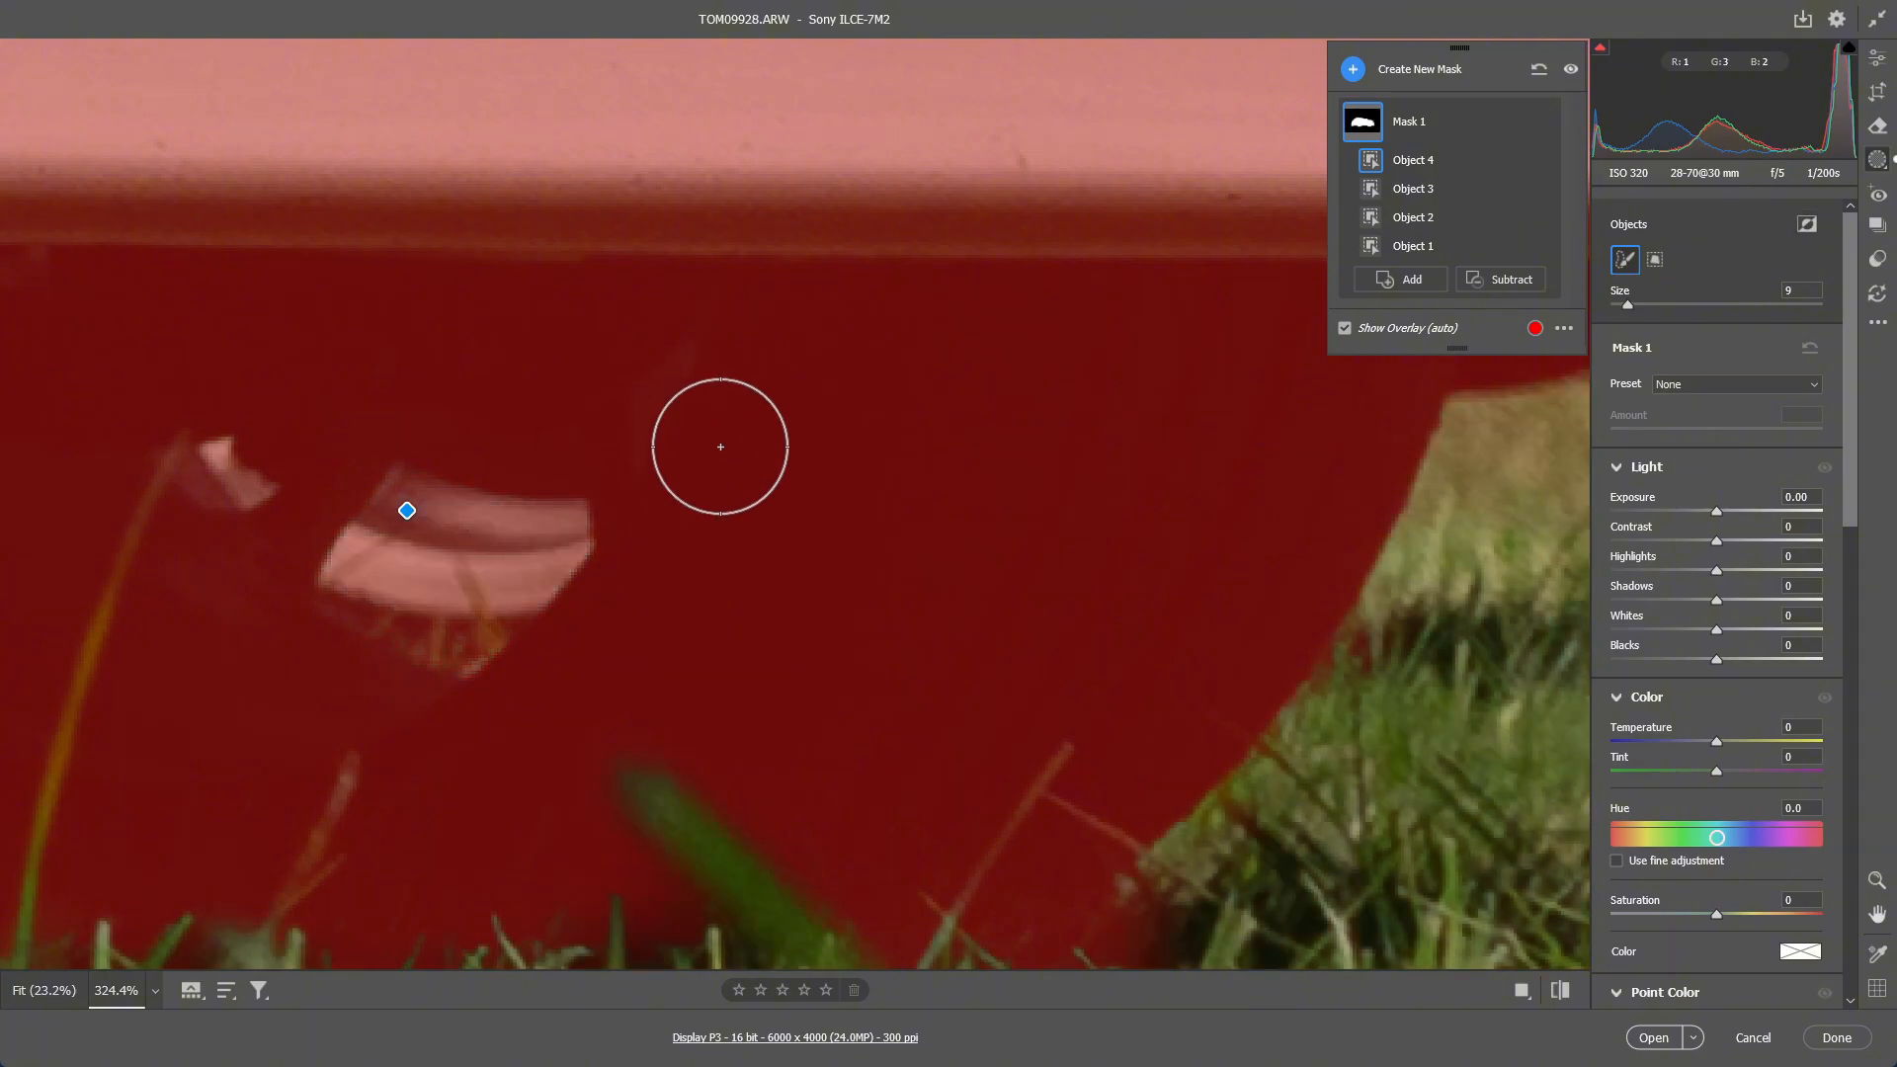
pyautogui.press('z')
pyautogui.click(731, 443)
# Add the uncovered part of the white car's far headlight to the mask with an object stroke
pyautogui.click(1187, 533)
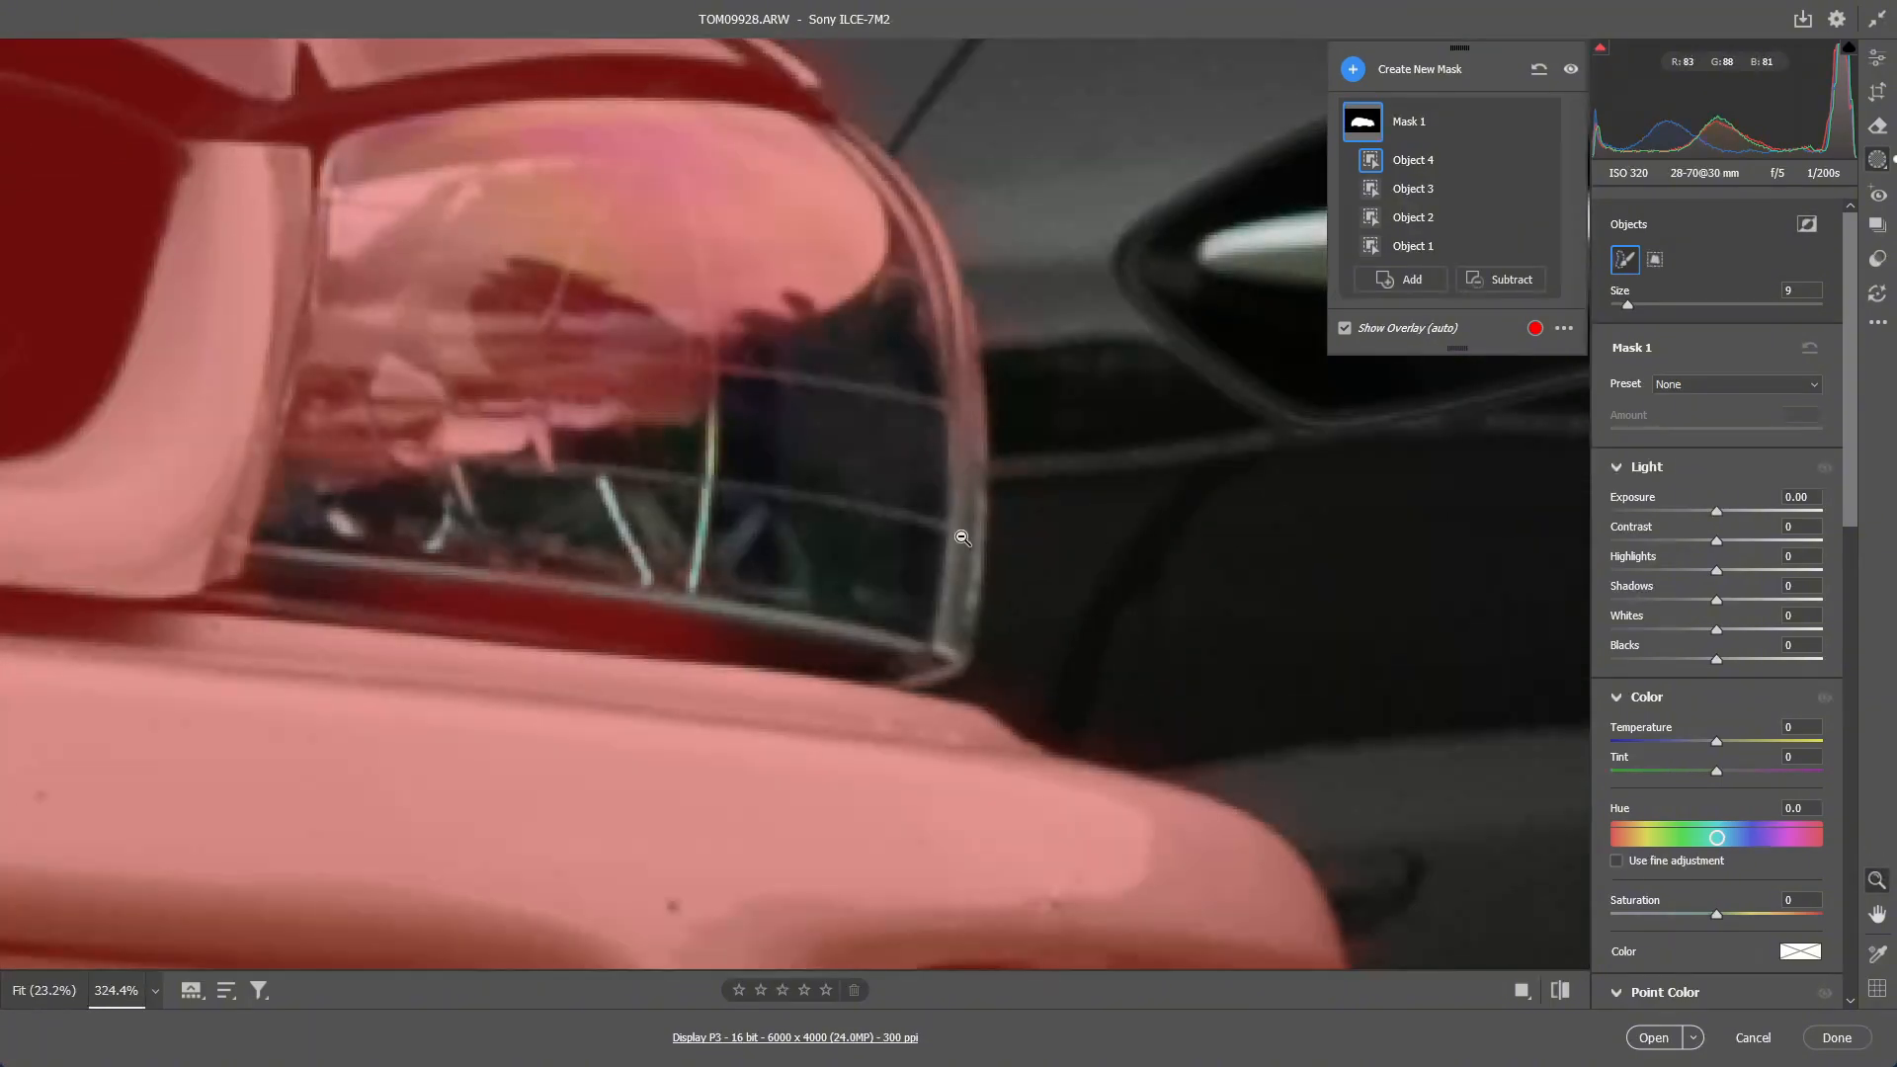
pyautogui.scroll(-3, 954, 536)
pyautogui.click(1413, 190)
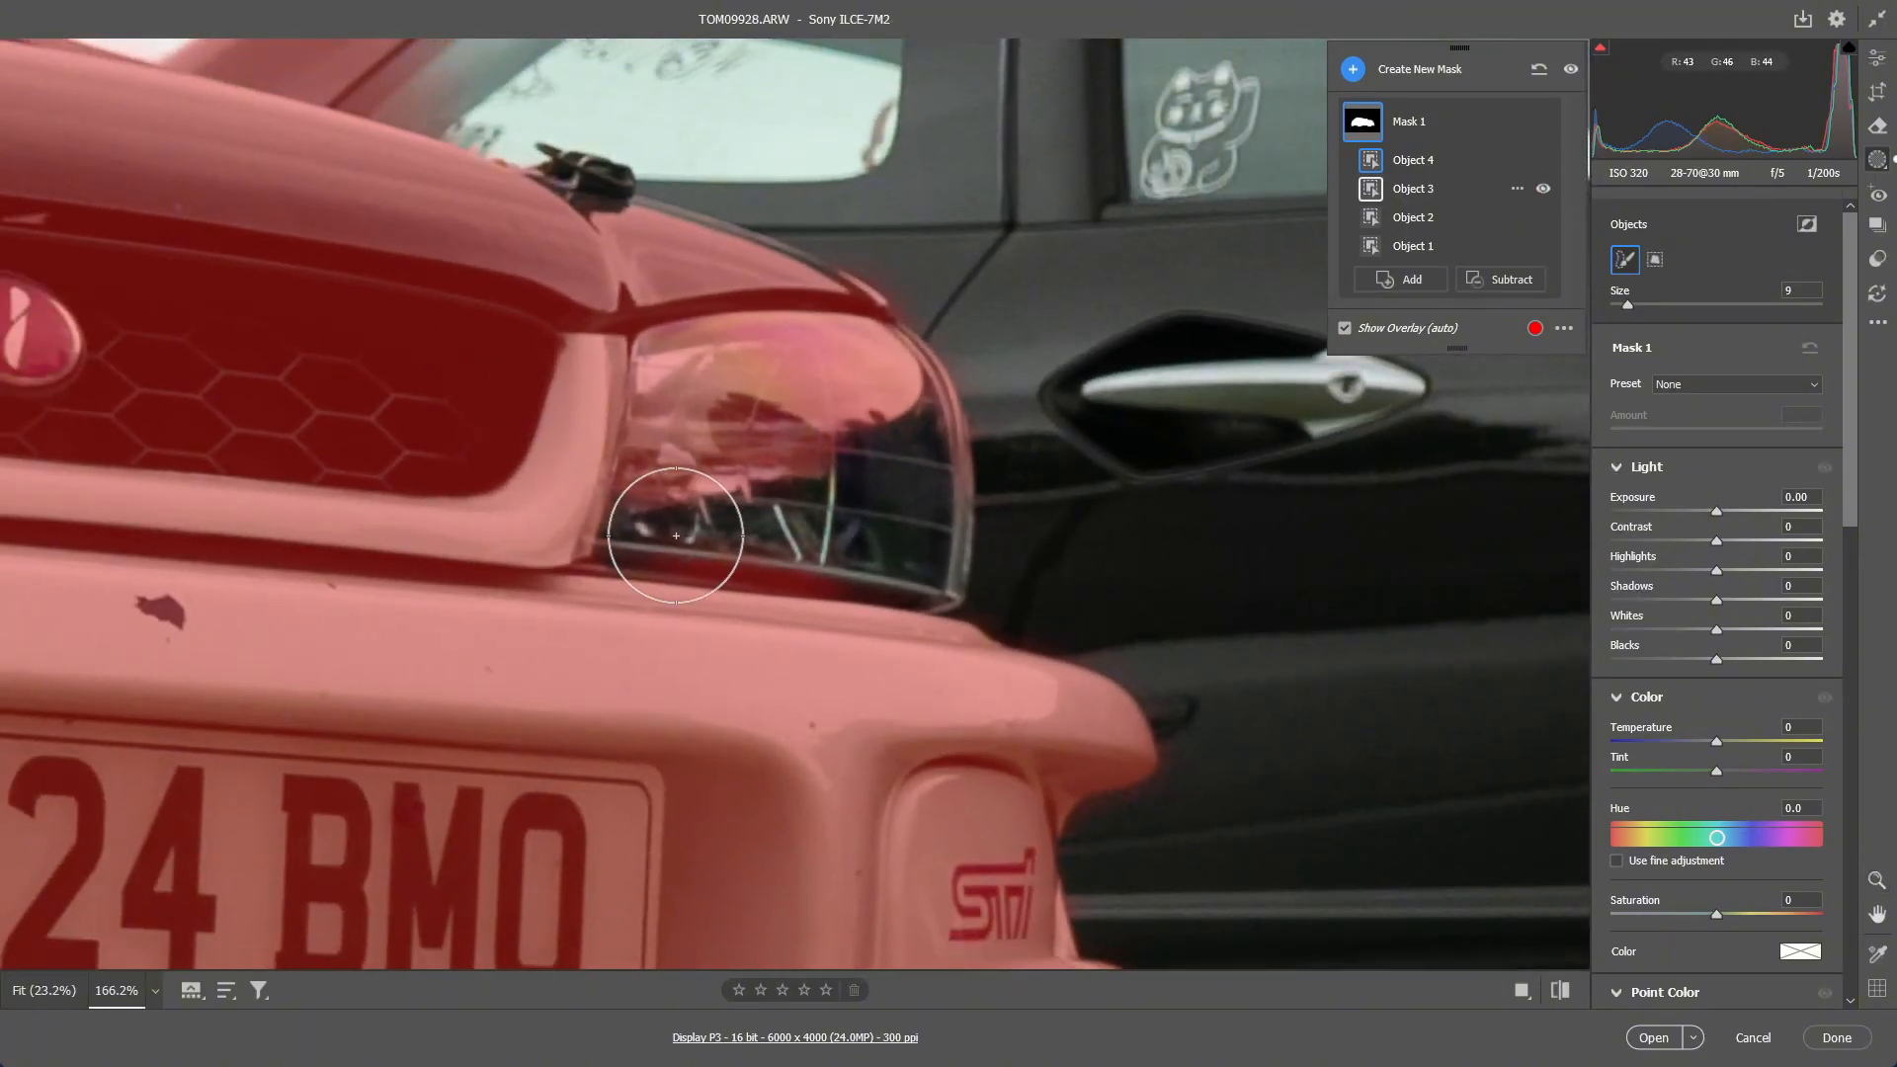
pyautogui.moveTo(678, 534)
pyautogui.mouseDown()
pyautogui.moveTo(890, 557)
pyautogui.moveTo(904, 495)
pyautogui.moveTo(904, 426)
pyautogui.moveTo(693, 476)
pyautogui.moveTo(846, 395)
pyautogui.moveTo(692, 415)
pyautogui.mouseUp()
pyautogui.hotkey('ctrl', '0')
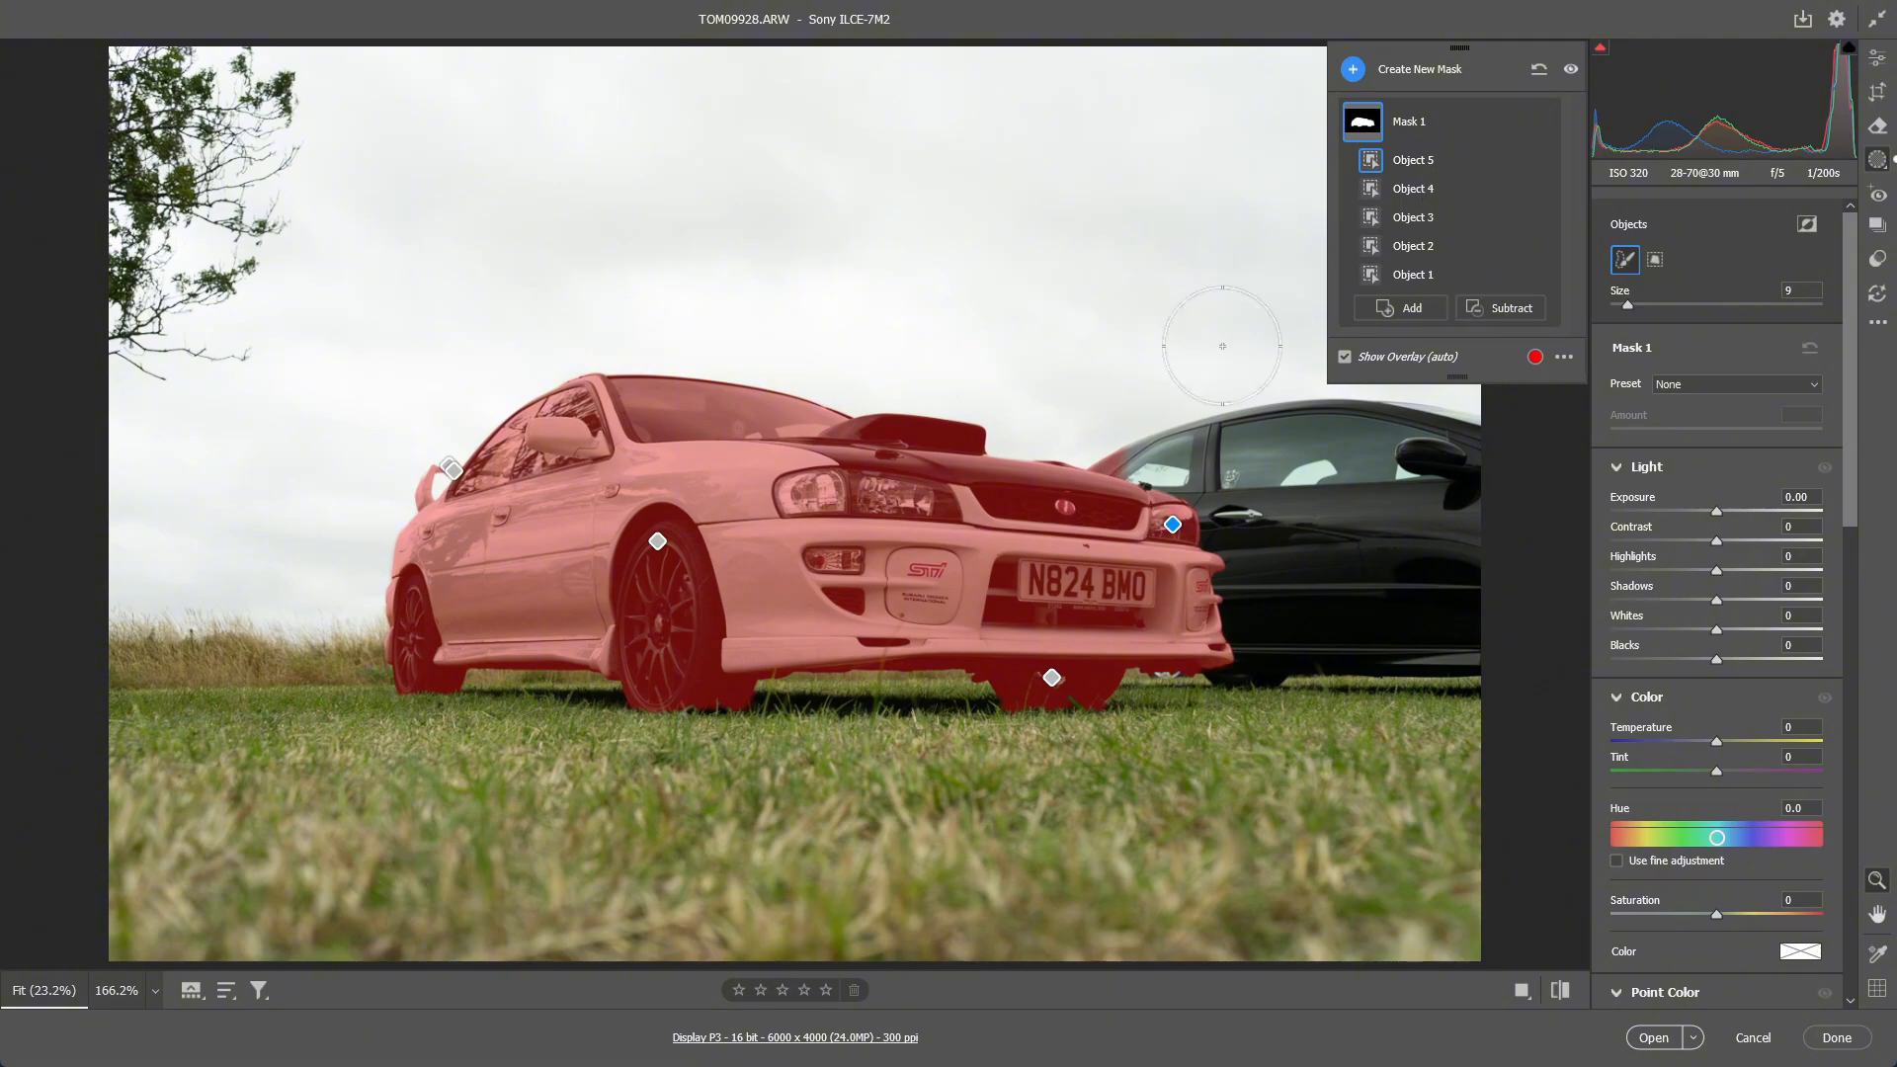
# Subtract the black car's front pillar above the white car's bonnet from the mask with a brush at feather 0
pyautogui.click(1120, 458)
pyautogui.moveTo(923, 476); pyautogui.dragTo(1018, 479)
pyautogui.press('space')
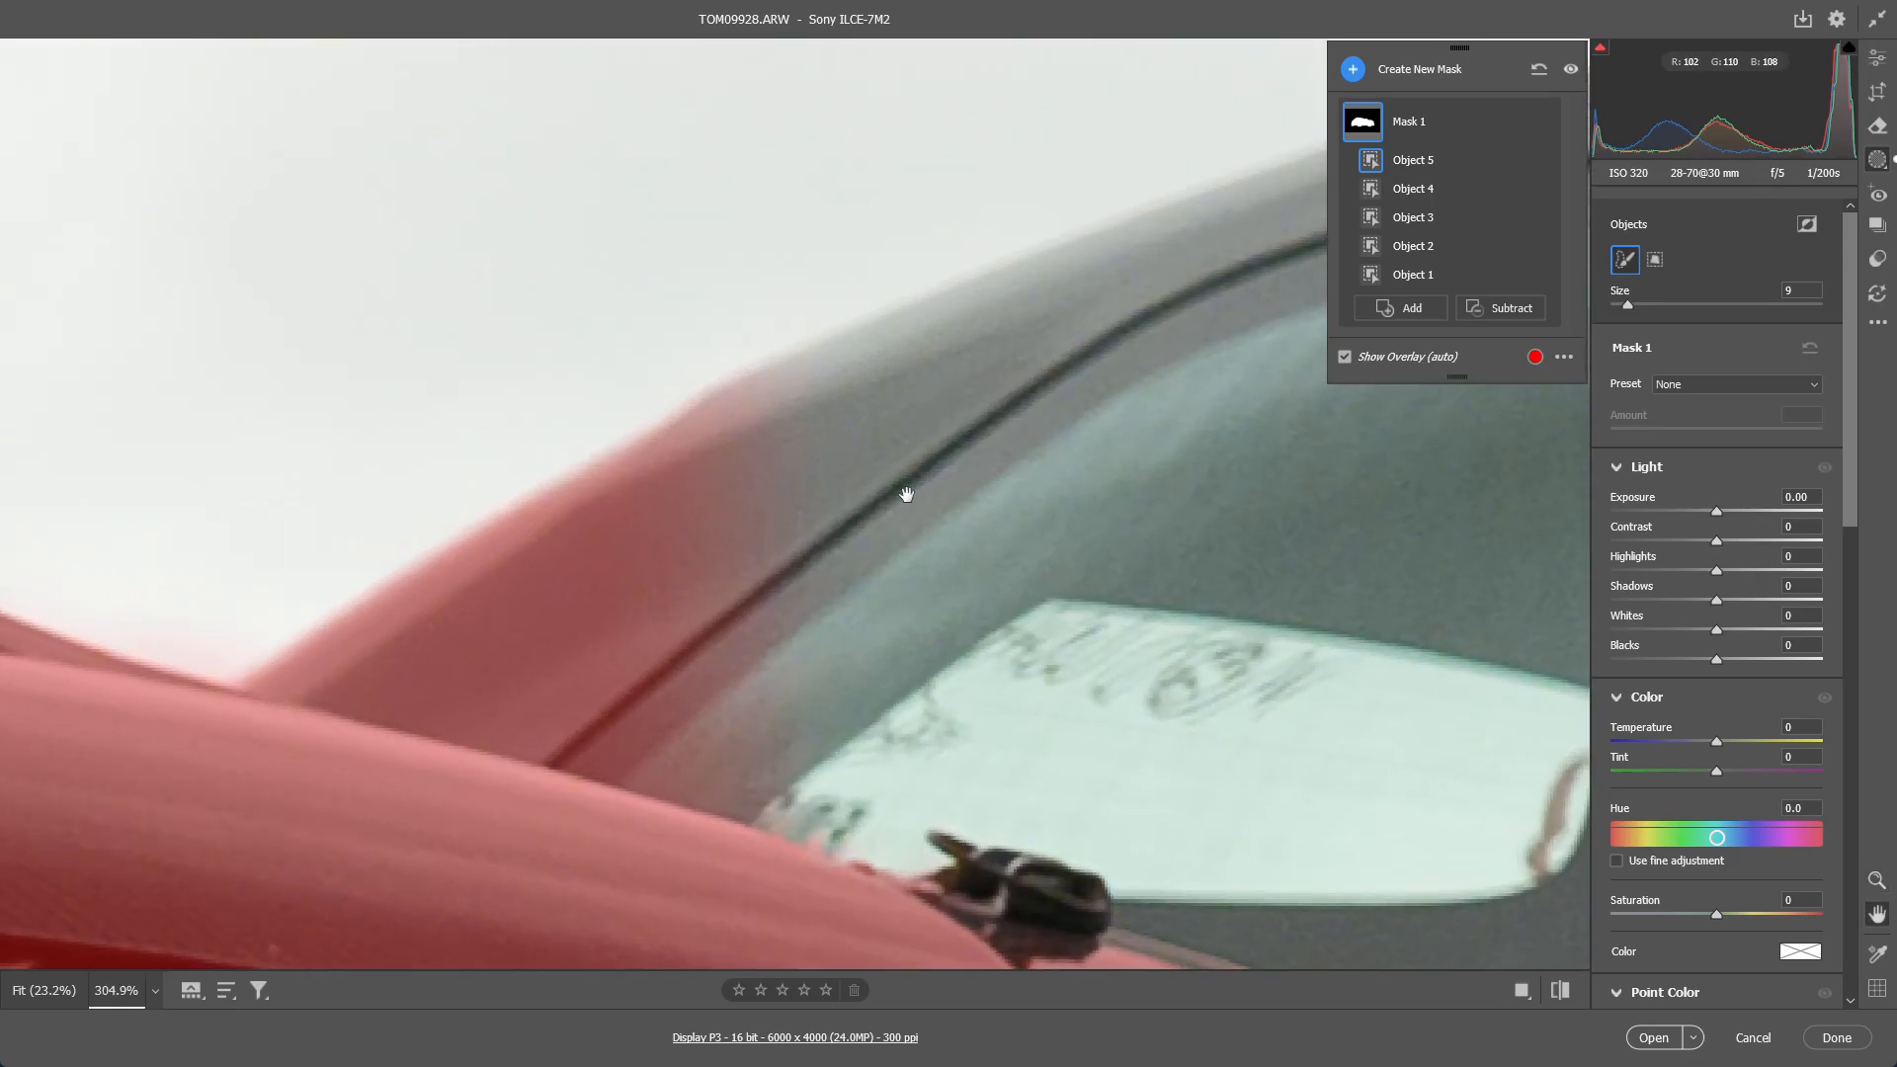
pyautogui.moveTo(905, 495); pyautogui.dragTo(1222, 420)
pyautogui.click(1502, 308)
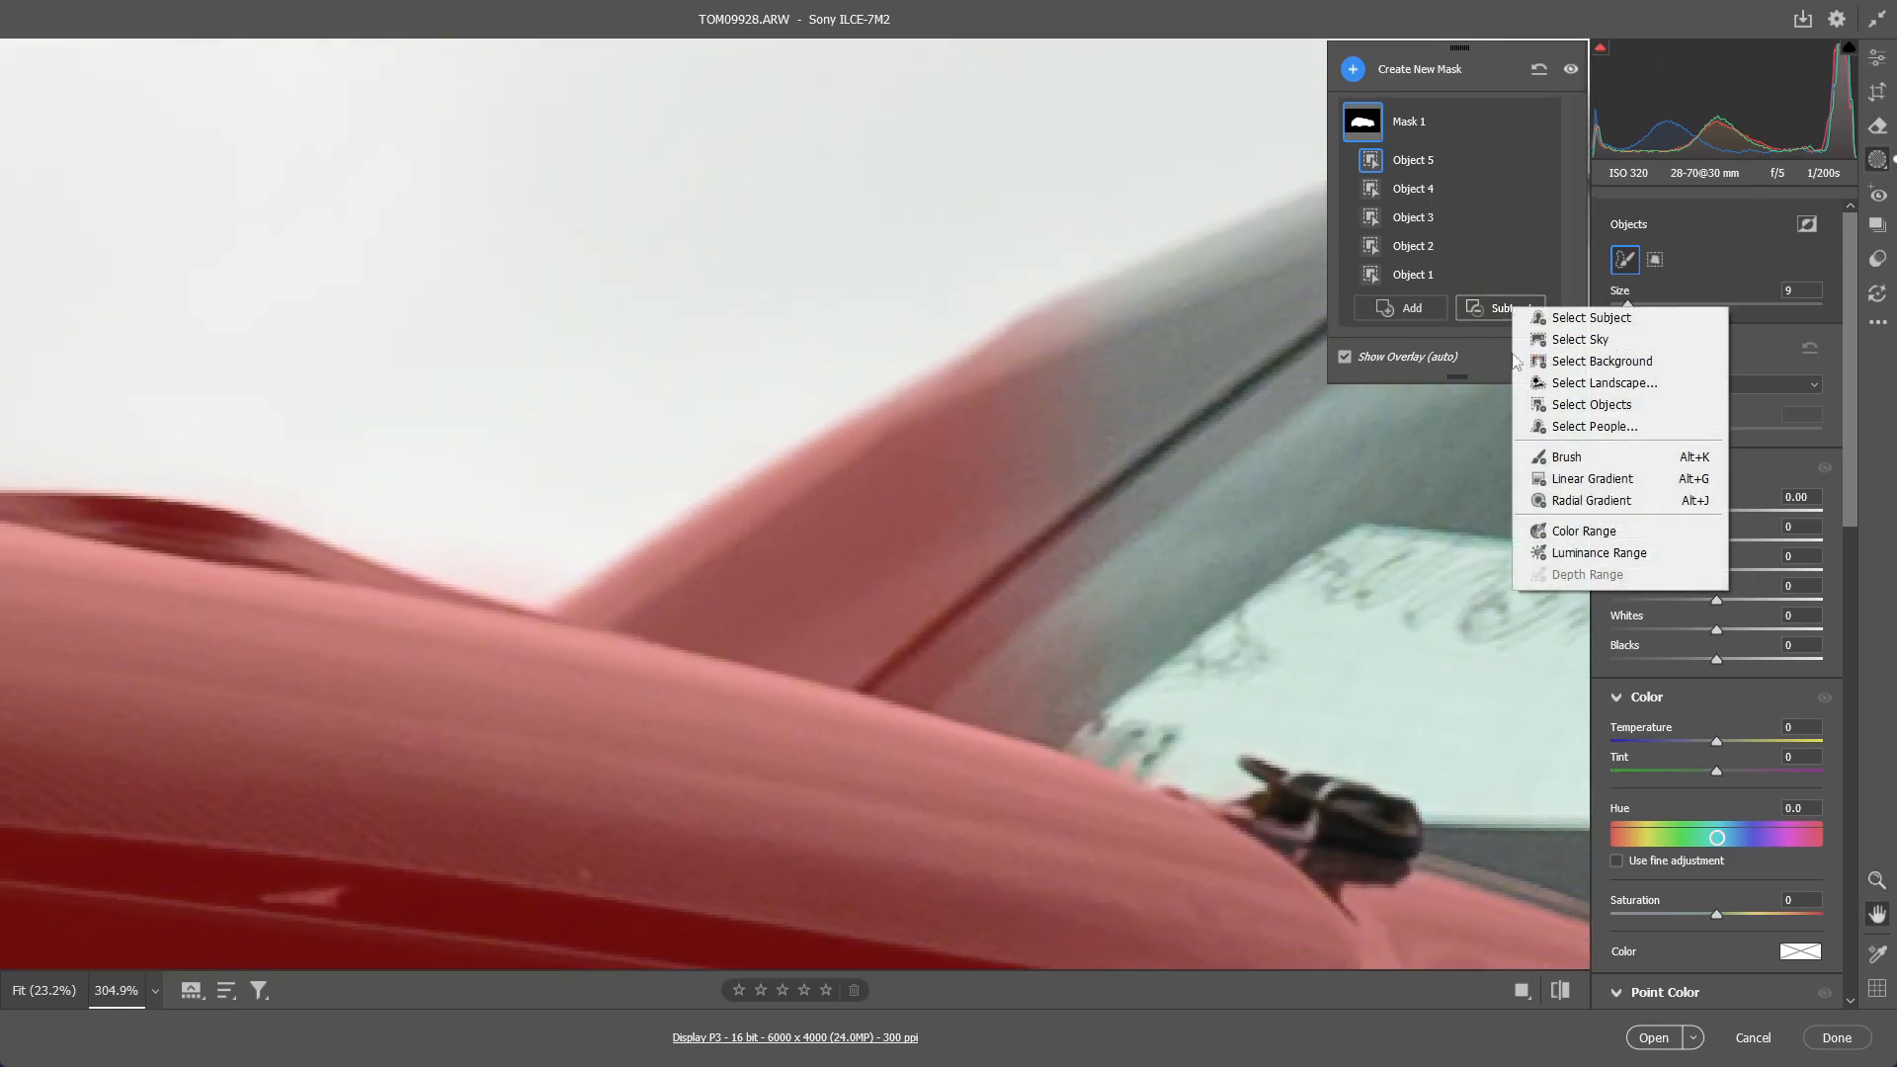
pyautogui.click(1552, 459)
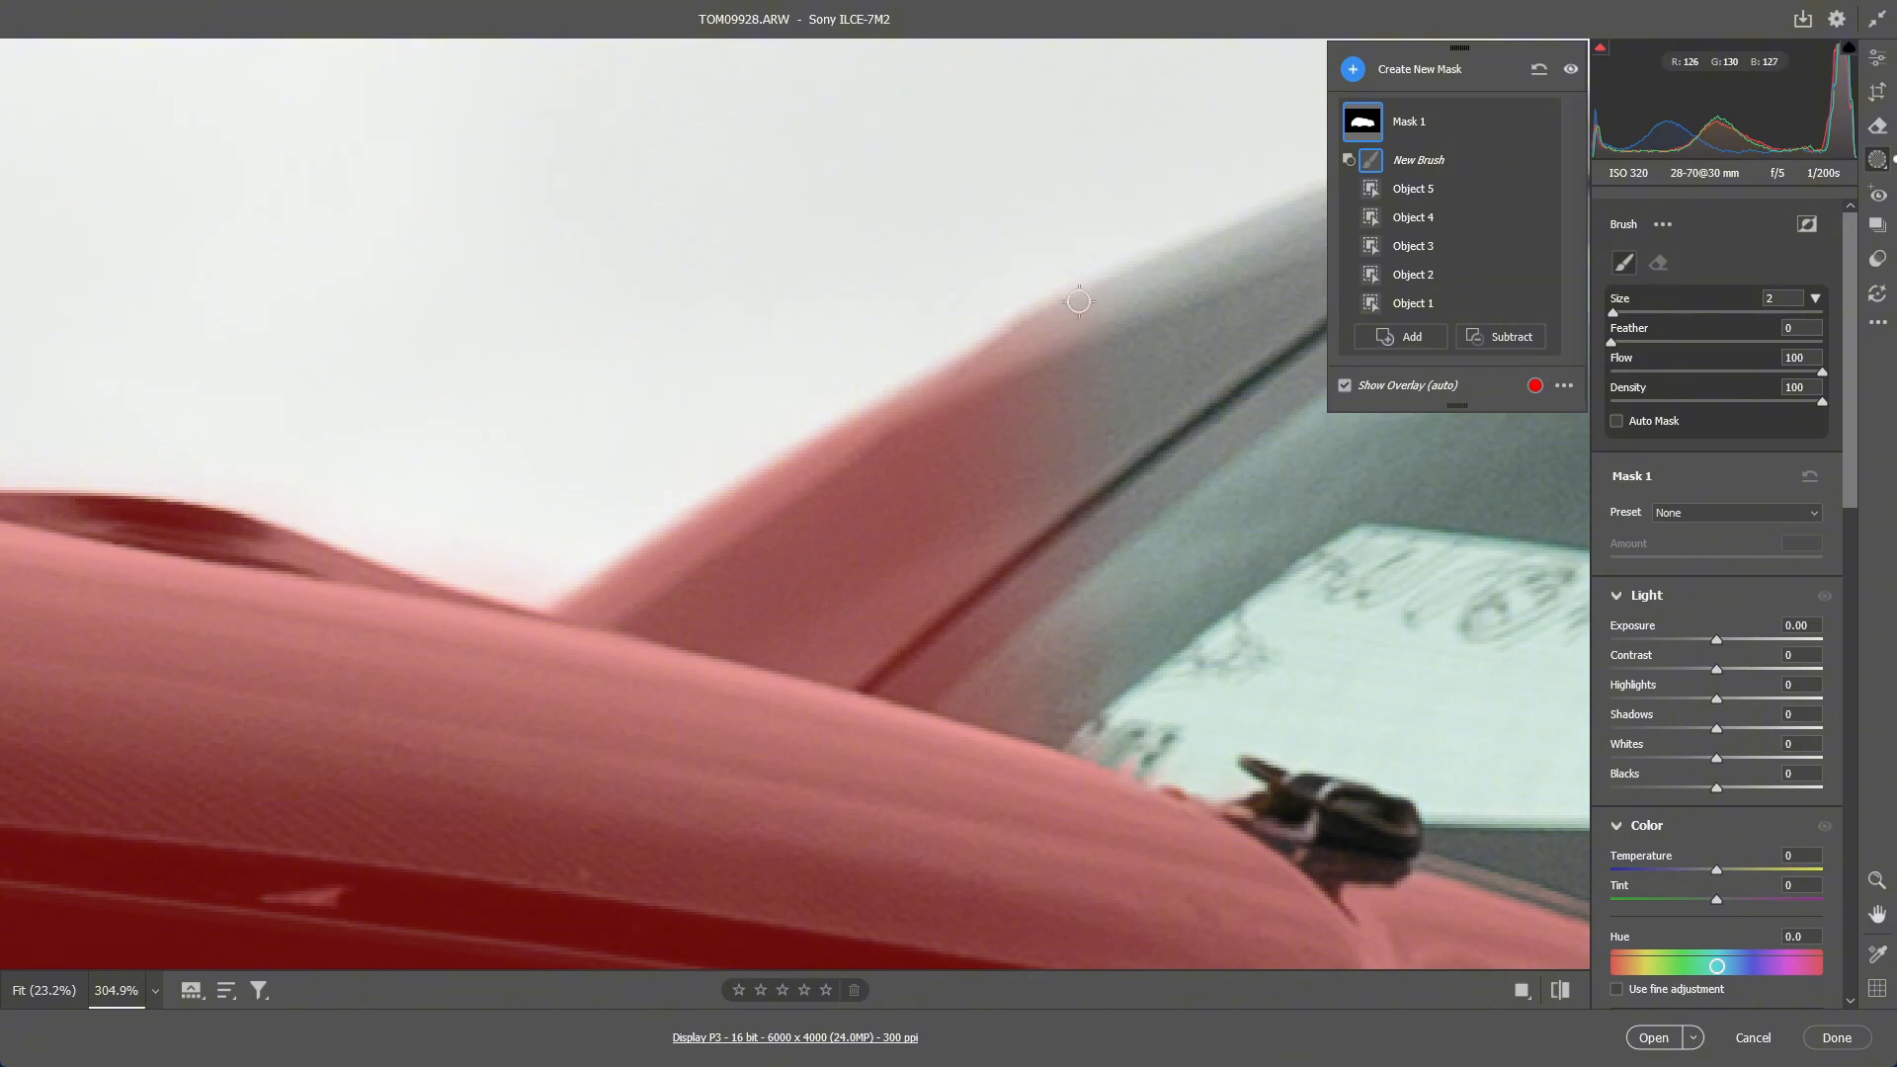
pyautogui.press(']')
pyautogui.press(']')
pyautogui.press(']')
pyautogui.press(']')
pyautogui.press(']')
pyautogui.press(']')
pyautogui.moveTo(1084, 338)
pyautogui.mouseDown()
pyautogui.moveTo(1000, 452)
pyautogui.moveTo(1163, 494)
pyautogui.moveTo(1075, 532)
pyautogui.moveTo(929, 542)
pyautogui.moveTo(732, 502)
pyautogui.moveTo(704, 524)
pyautogui.moveTo(997, 592)
pyautogui.moveTo(604, 500)
pyautogui.moveTo(746, 521)
pyautogui.mouseUp()
pyautogui.moveTo(565, 607); pyautogui.dragTo(729, 613)
# Subtract the remaining mask spill along the upper edge of the white car's bonnet with a smaller brush of size 6
pyautogui.press('[')
pyautogui.press('[')
pyautogui.press('[')
pyautogui.press('[')
pyautogui.moveTo(654, 537)
pyautogui.mouseDown()
pyautogui.moveTo(577, 578)
pyautogui.moveTo(795, 613)
pyautogui.moveTo(1534, 810)
pyautogui.mouseUp()
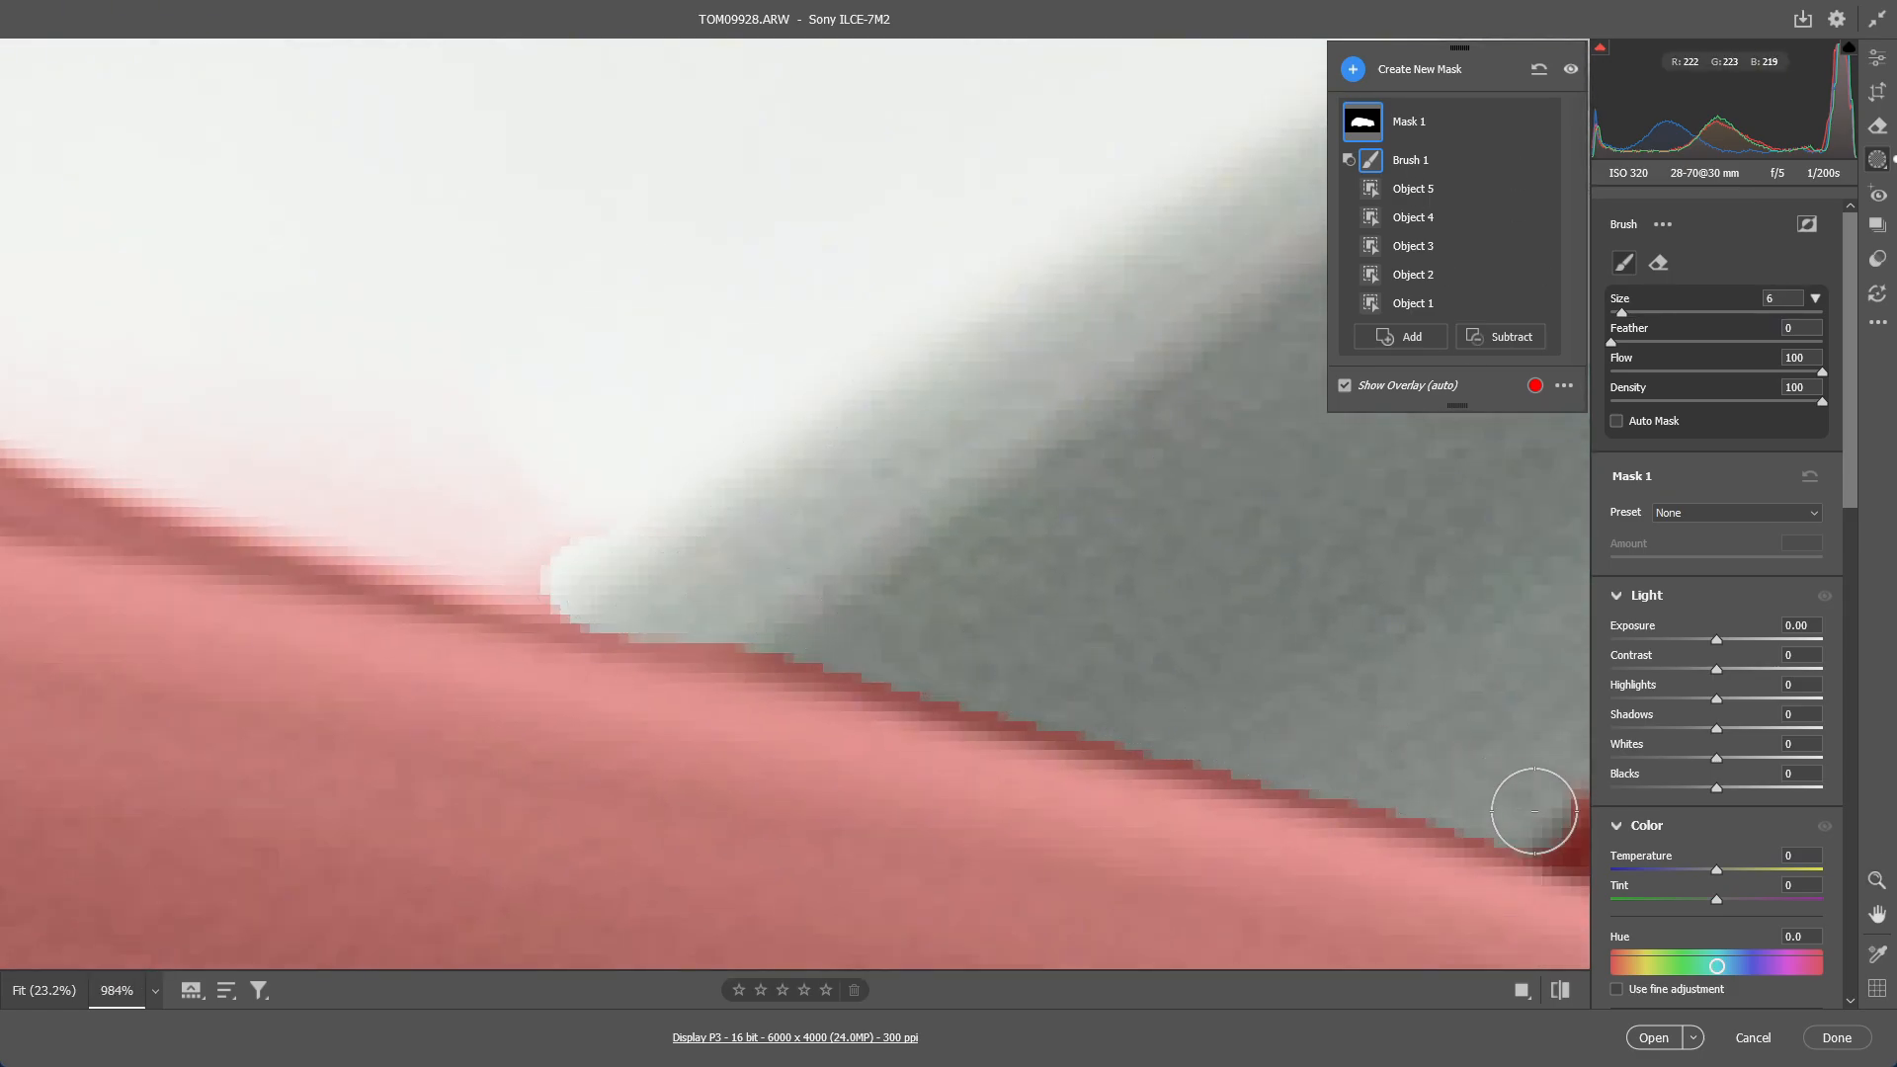
pyautogui.click(1537, 814)
pyautogui.click(1117, 479)
pyautogui.moveTo(586, 385)
pyautogui.mouseDown()
pyautogui.moveTo(1183, 559)
pyautogui.moveTo(1547, 727)
pyautogui.mouseUp()
pyautogui.click(1548, 727)
pyautogui.click(1080, 472)
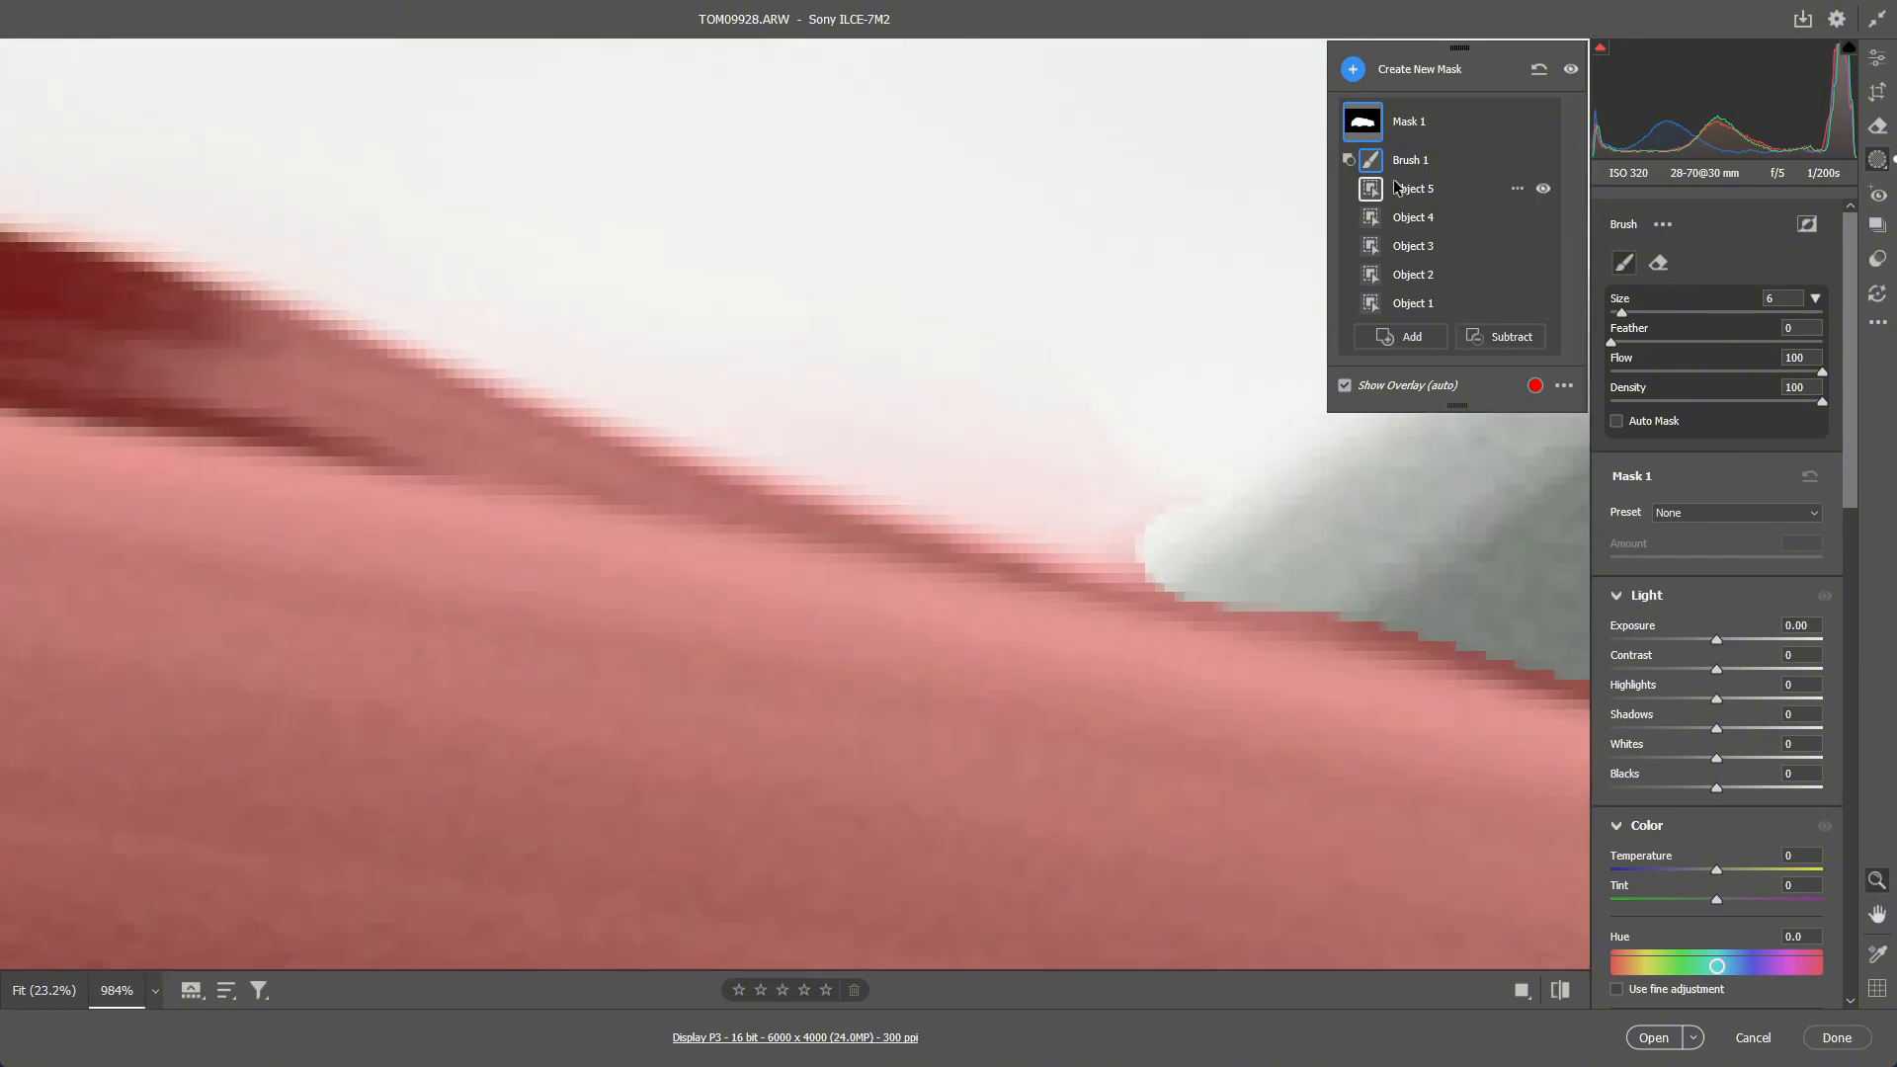
pyautogui.moveTo(1185, 474)
pyautogui.mouseDown()
pyautogui.moveTo(1038, 456)
pyautogui.moveTo(1230, 442)
pyautogui.moveTo(957, 394)
pyautogui.moveTo(602, 276)
pyautogui.moveTo(810, 417)
pyautogui.moveTo(1068, 532)
pyautogui.moveTo(775, 375)
pyautogui.moveTo(533, 302)
pyautogui.moveTo(759, 428)
pyautogui.moveTo(896, 467)
pyautogui.moveTo(453, 288)
pyautogui.mouseUp()
pyautogui.click(826, 233)
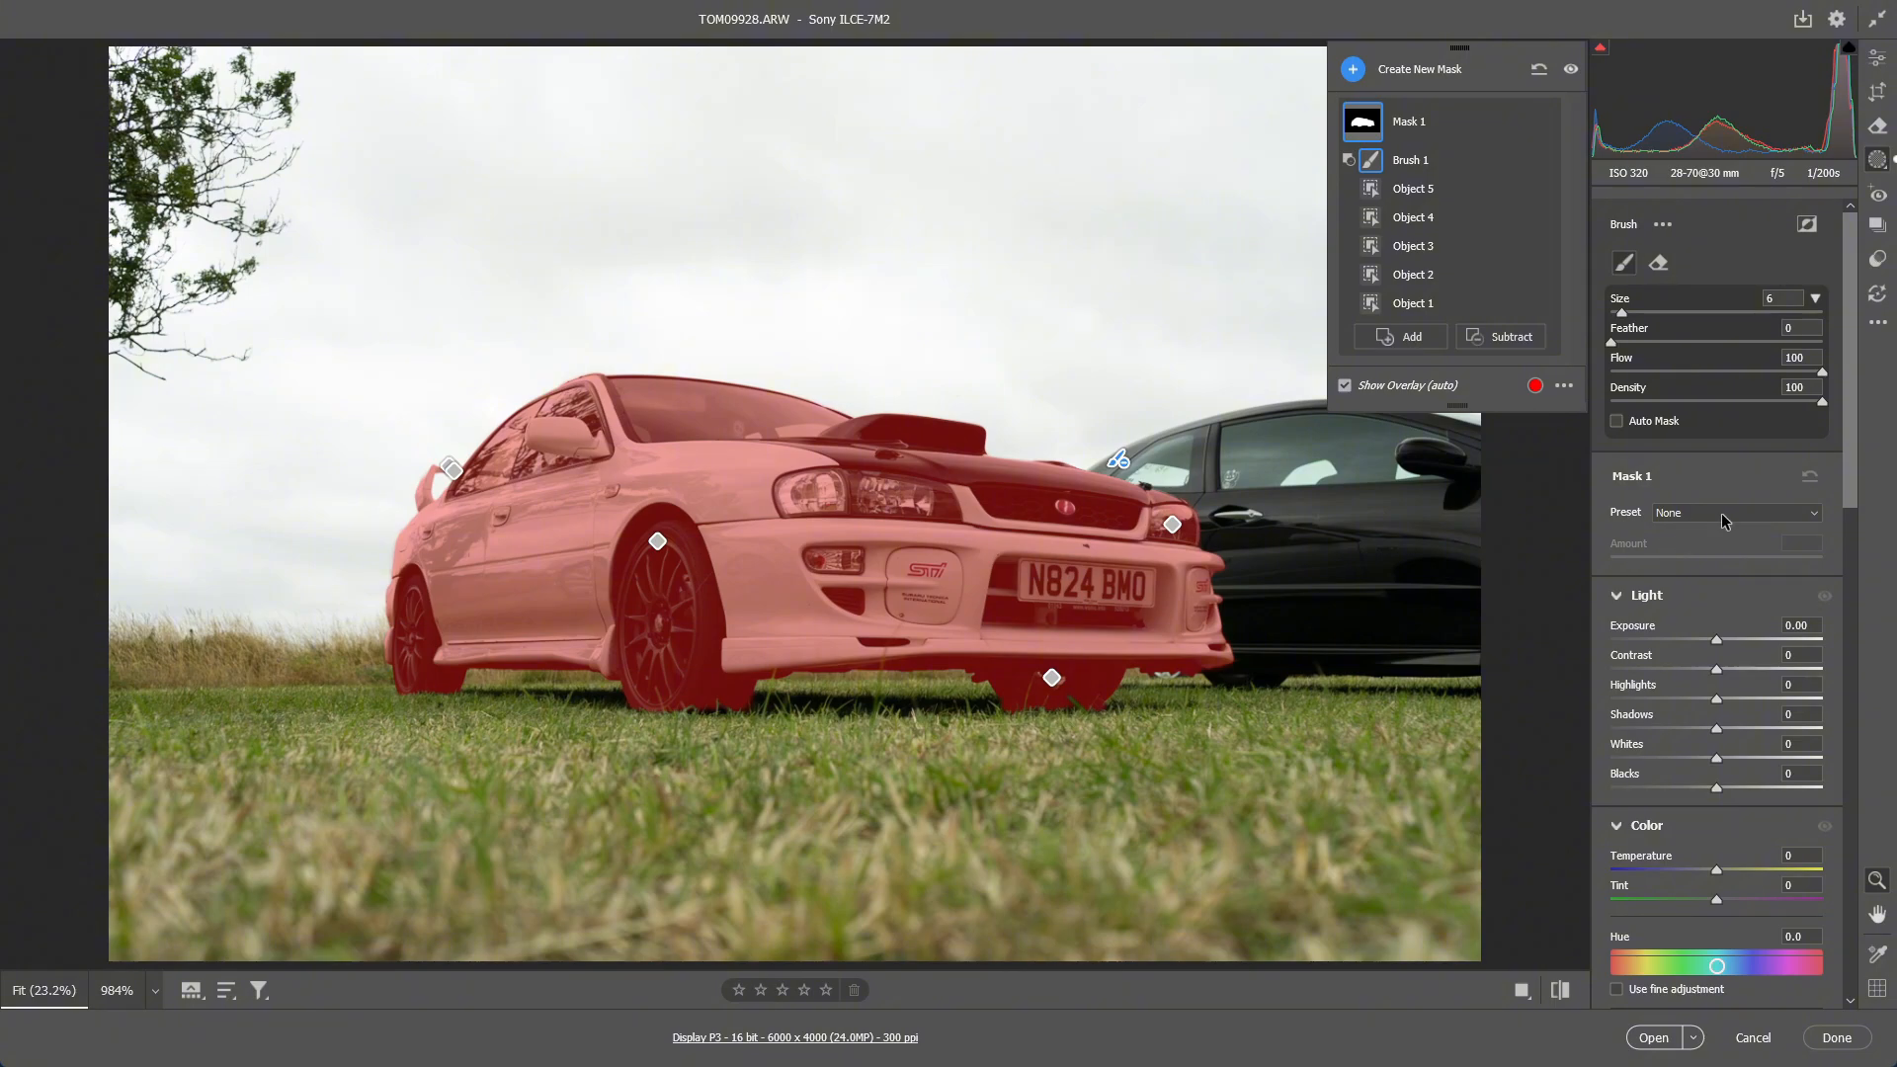
# Set the car mask's exposure to -0.35, highlights to -21 and shadows to +34
pyautogui.moveTo(1719, 638); pyautogui.dragTo(1750, 721)
# Examine the white car's wheel, bumper, grille and headlight close up to judge the light adjustments
pyautogui.click(727, 592)
pyautogui.moveTo(330, 508); pyautogui.dragTo(243, 488)
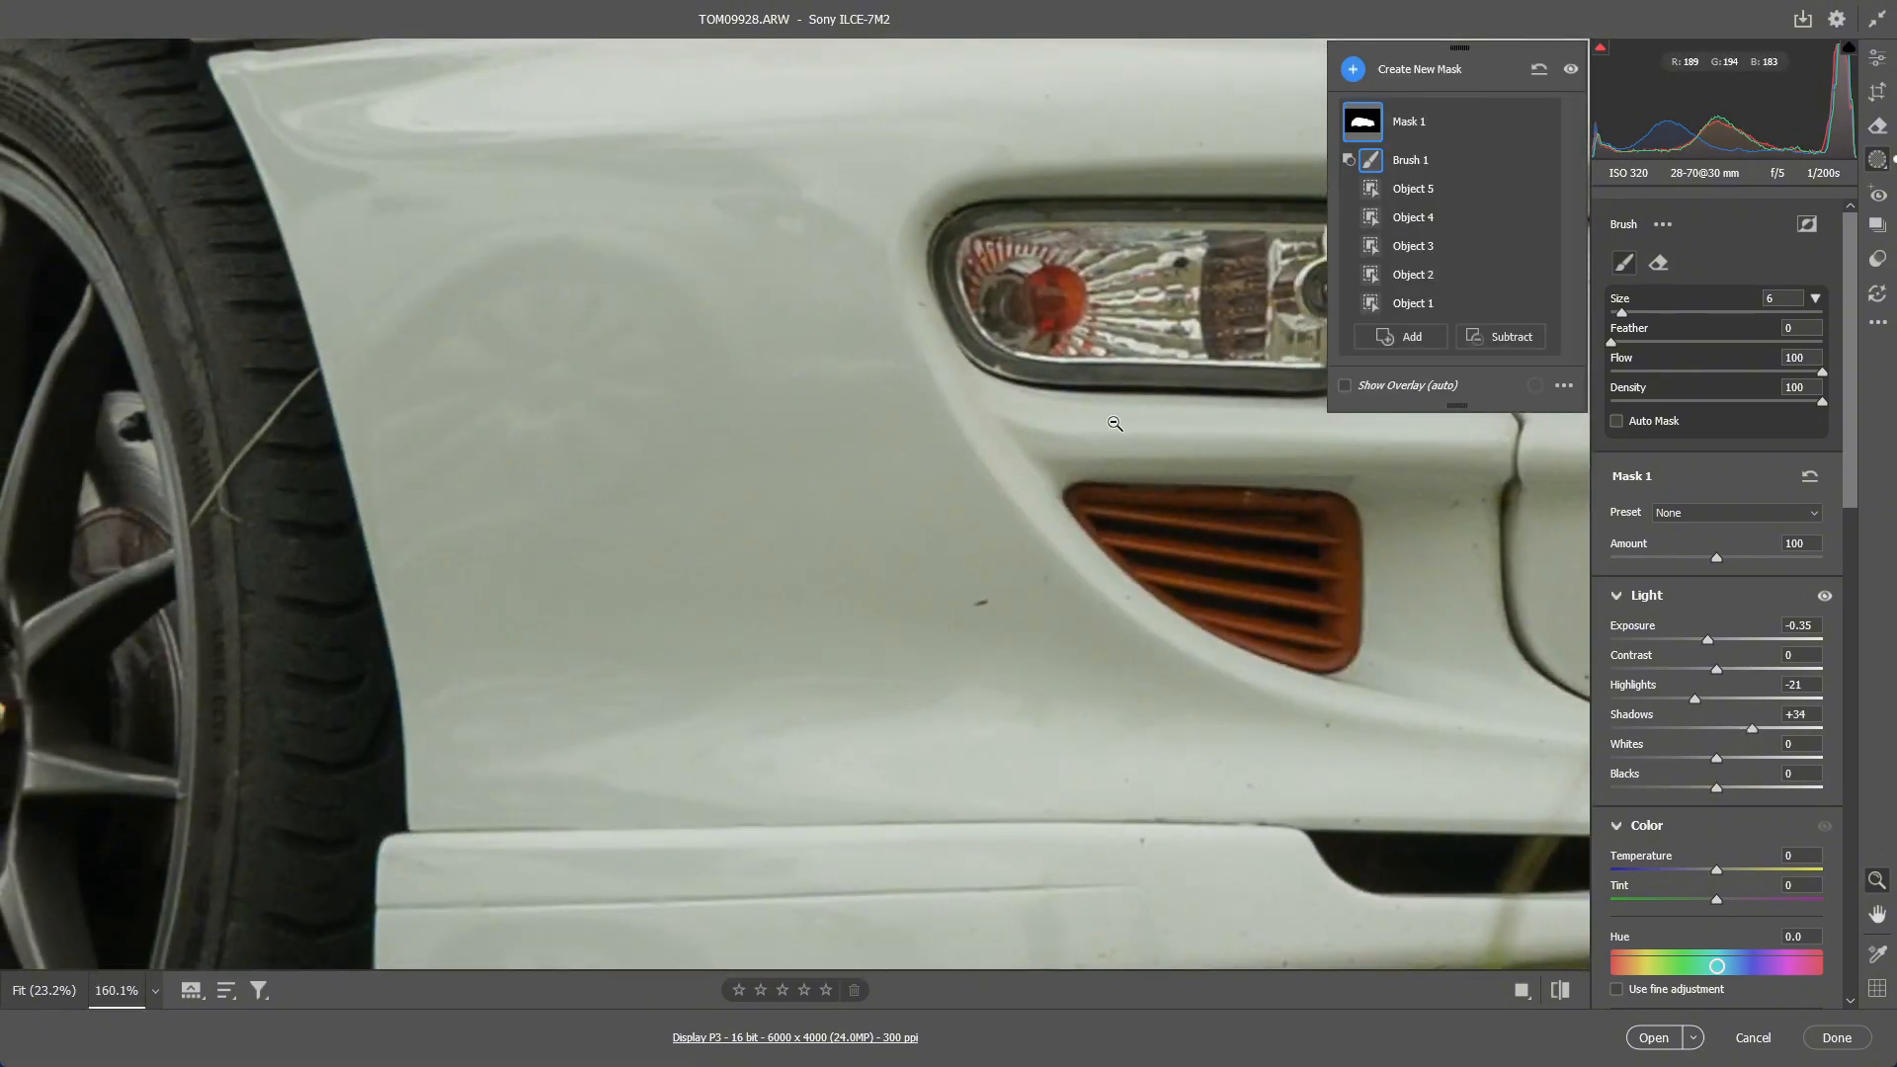
pyautogui.moveTo(1172, 448); pyautogui.dragTo(305, 550)
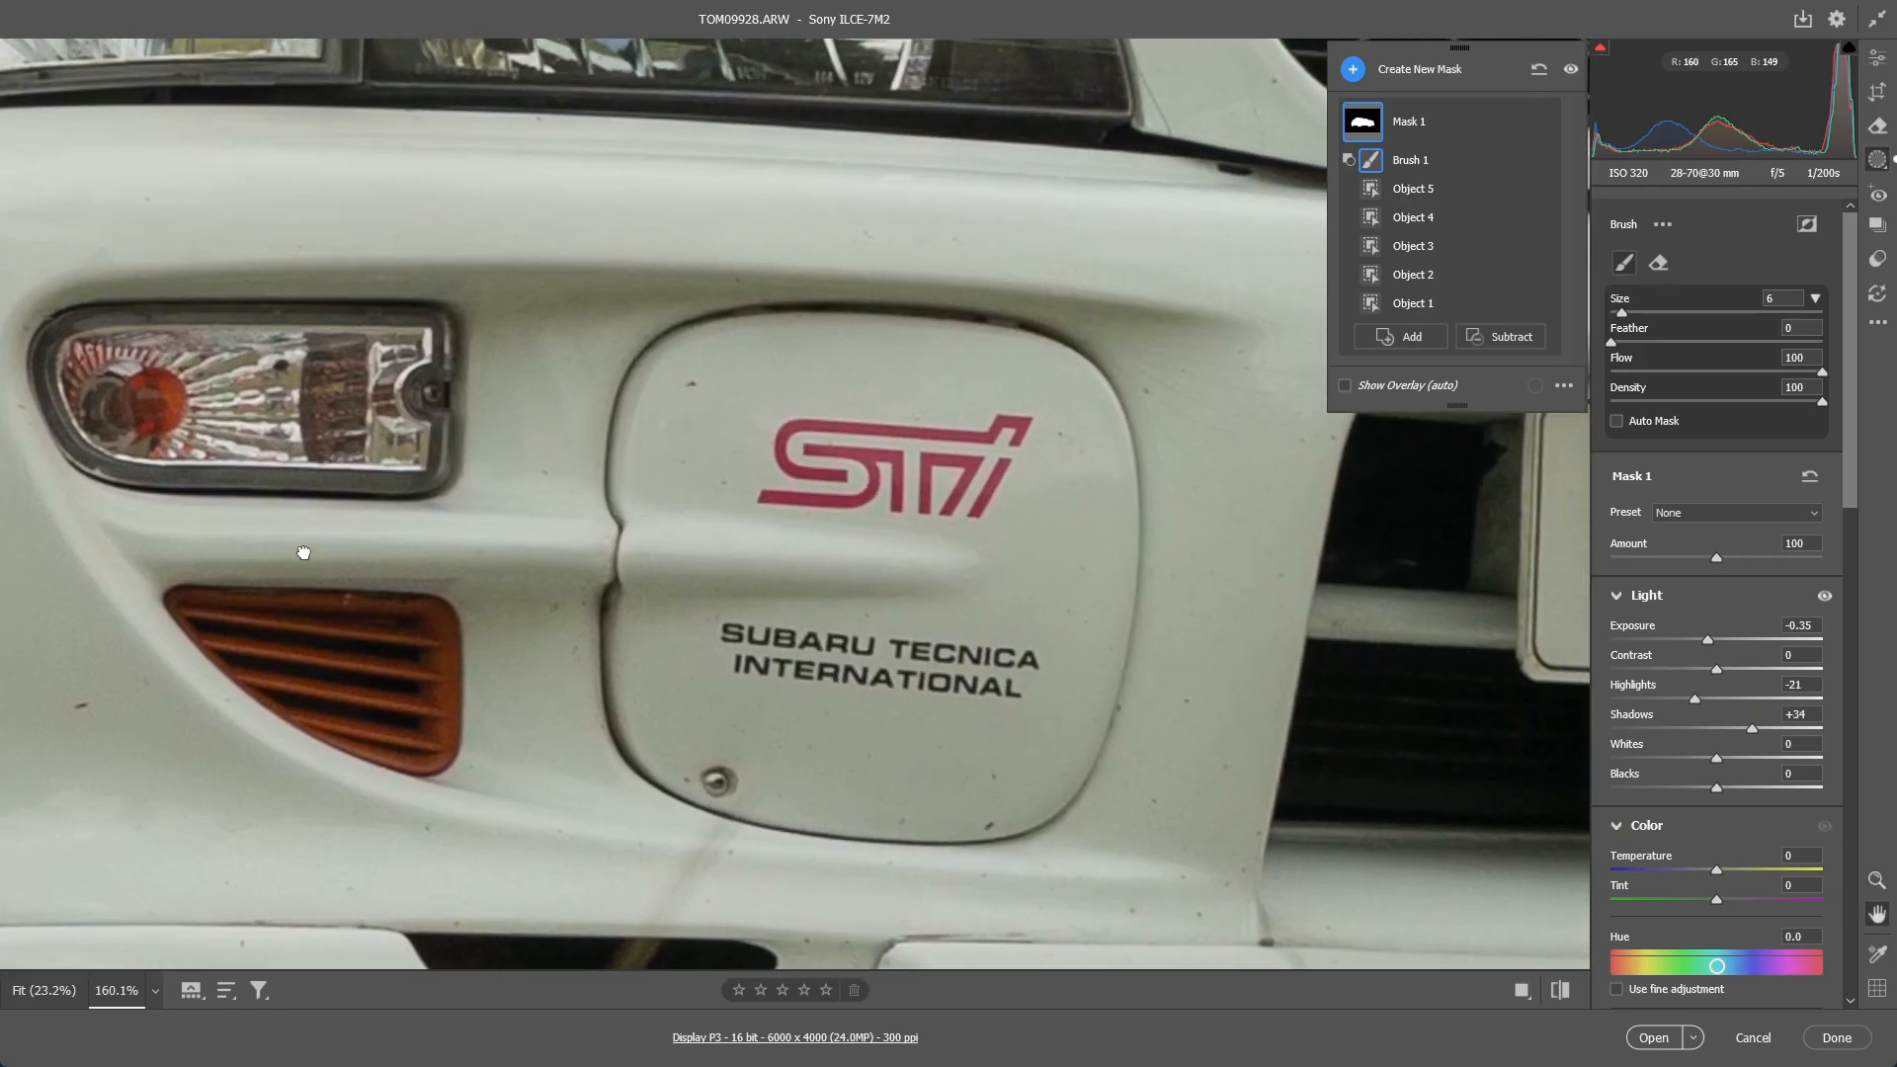
pyautogui.moveTo(1352, 599); pyautogui.dragTo(966, 835)
pyautogui.moveTo(708, 575); pyautogui.dragTo(931, 788)
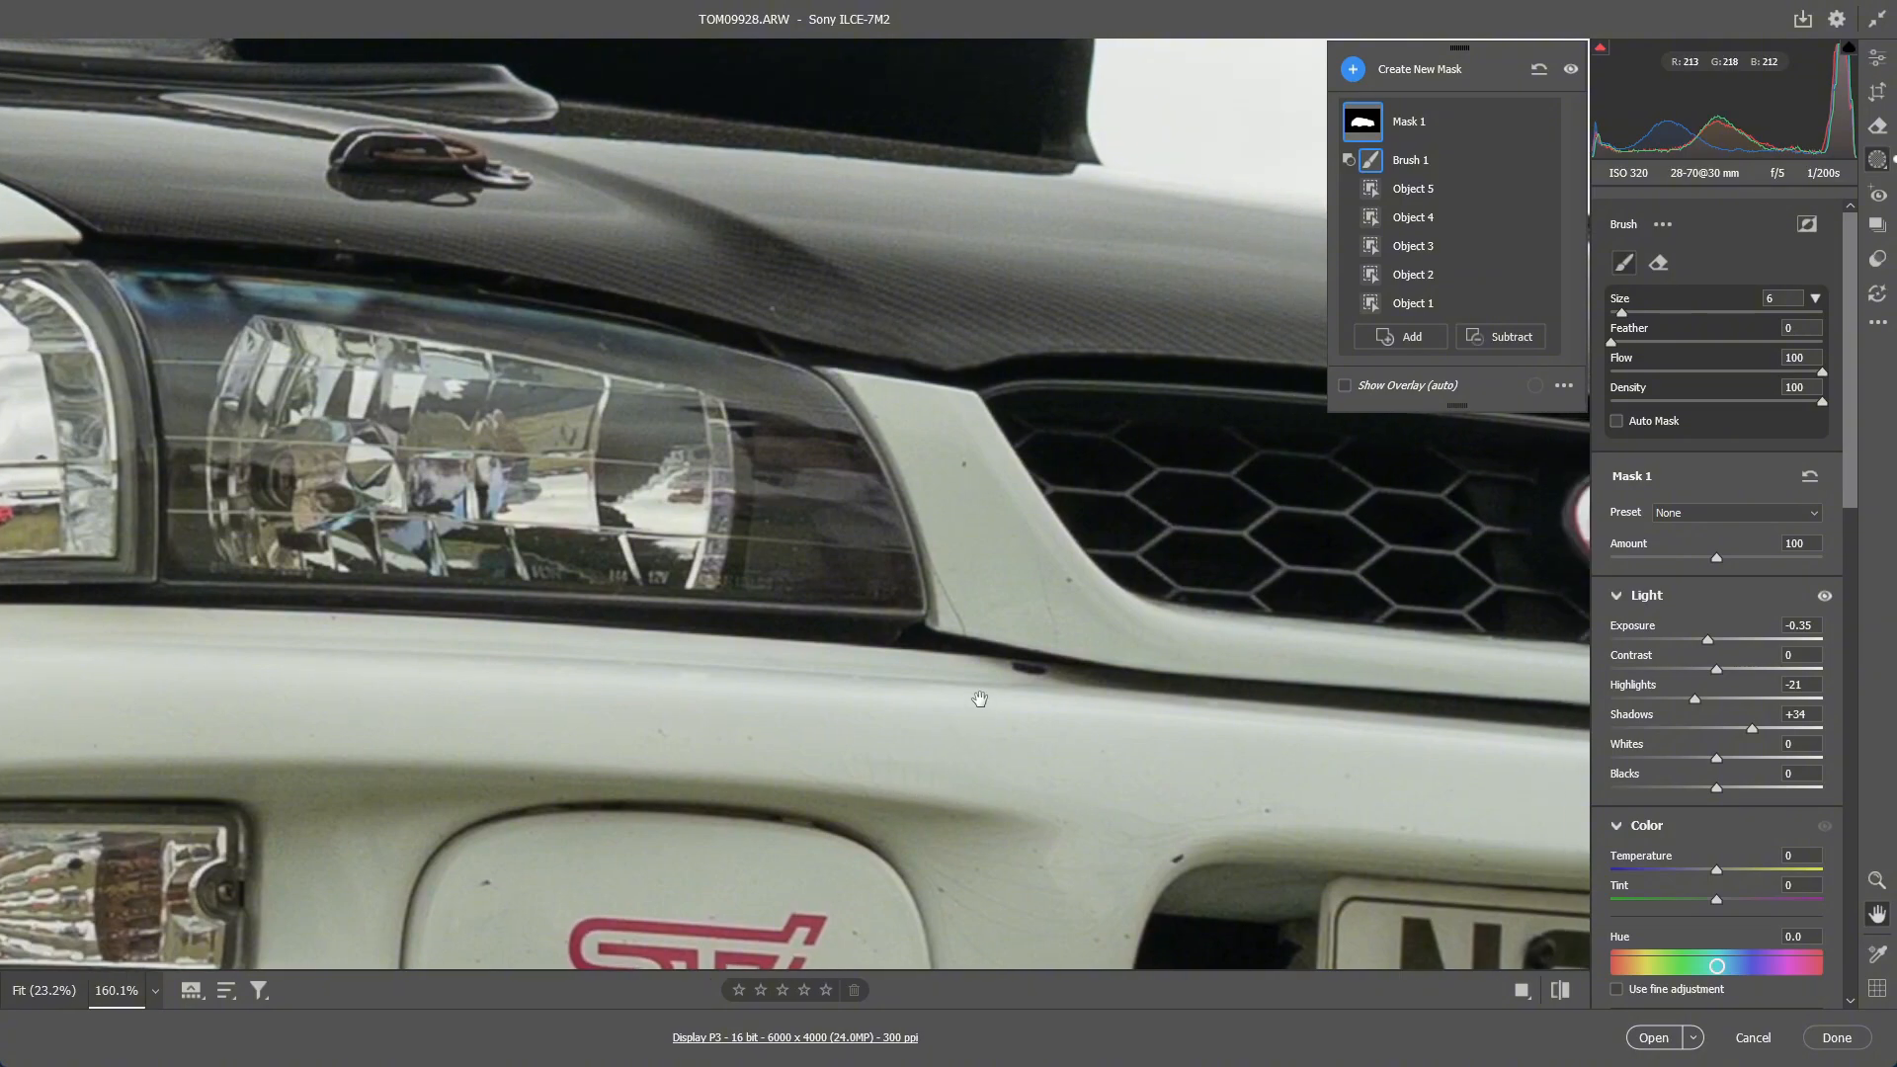
pyautogui.press('z')
pyautogui.click(979, 576)
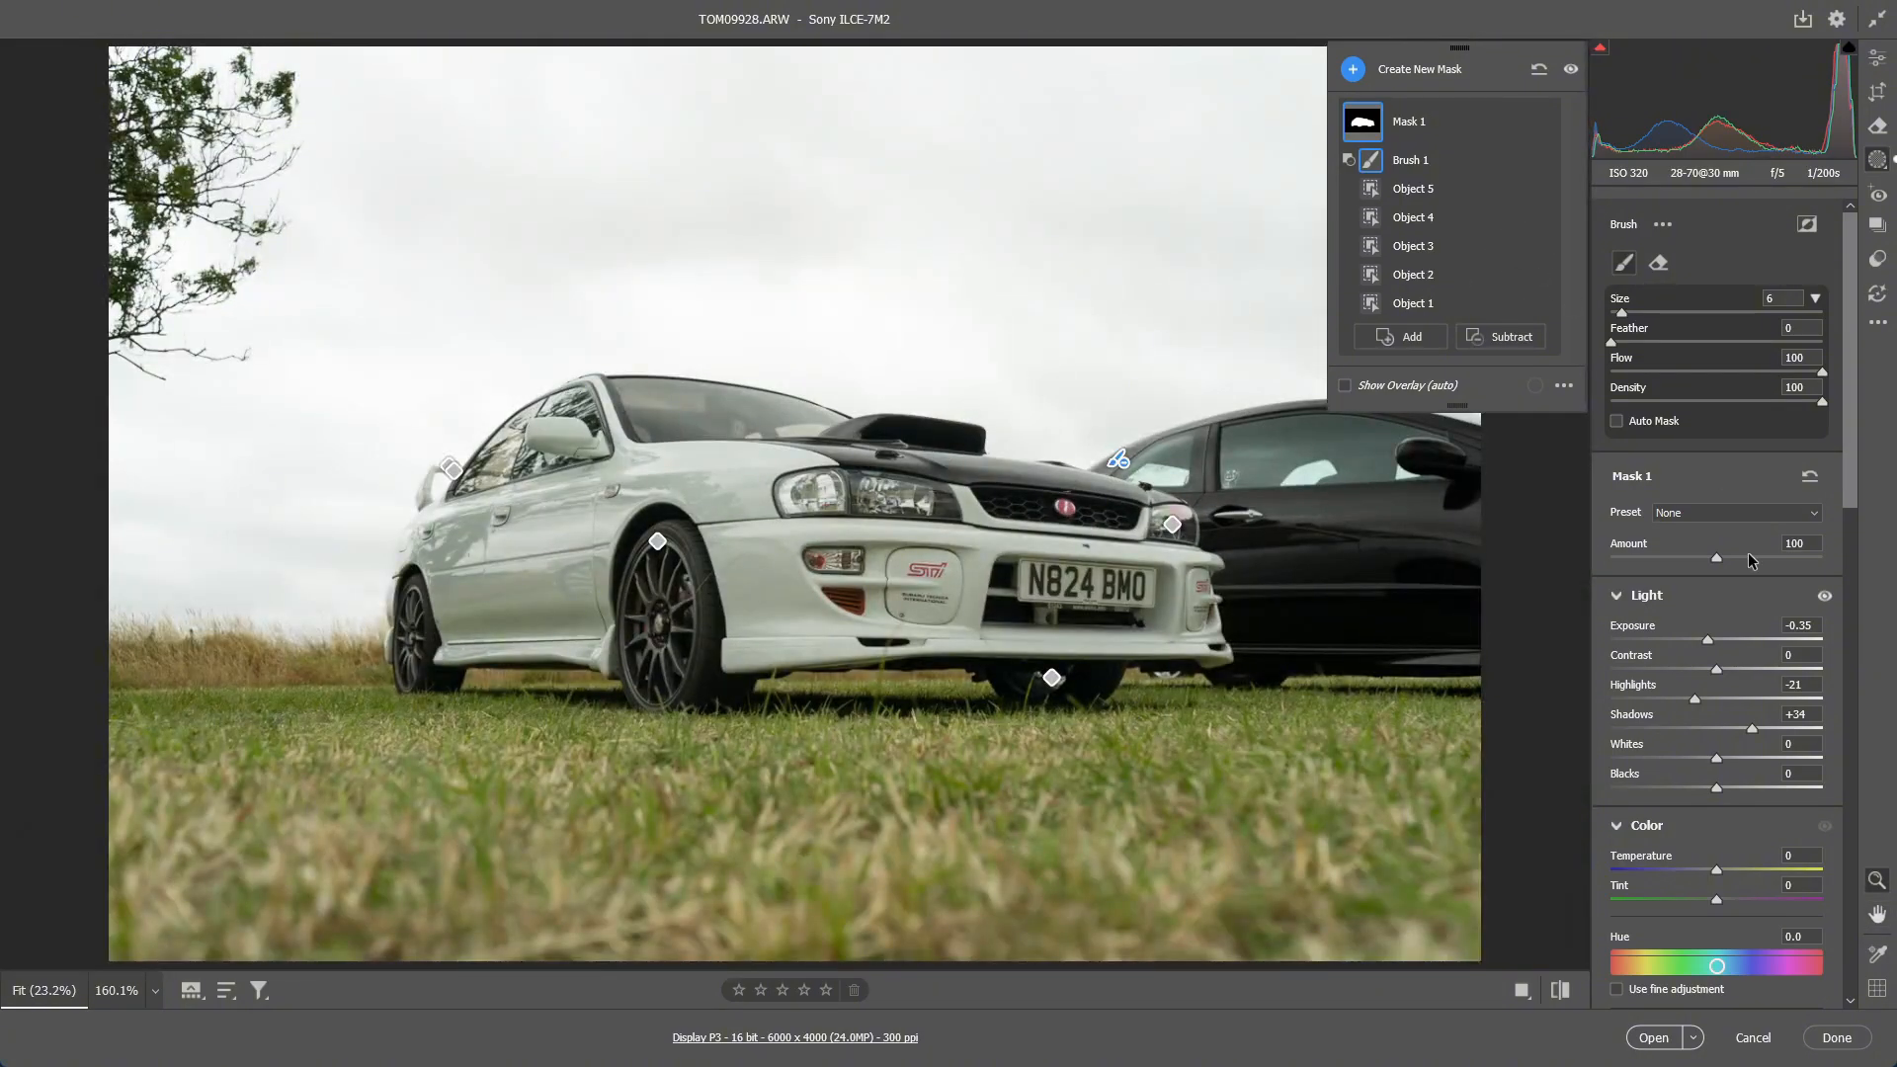
# Compare the white car with and without the mask's Light adjustments, leaving them switched on
pyautogui.click(1825, 597)
pyautogui.click(1825, 597)
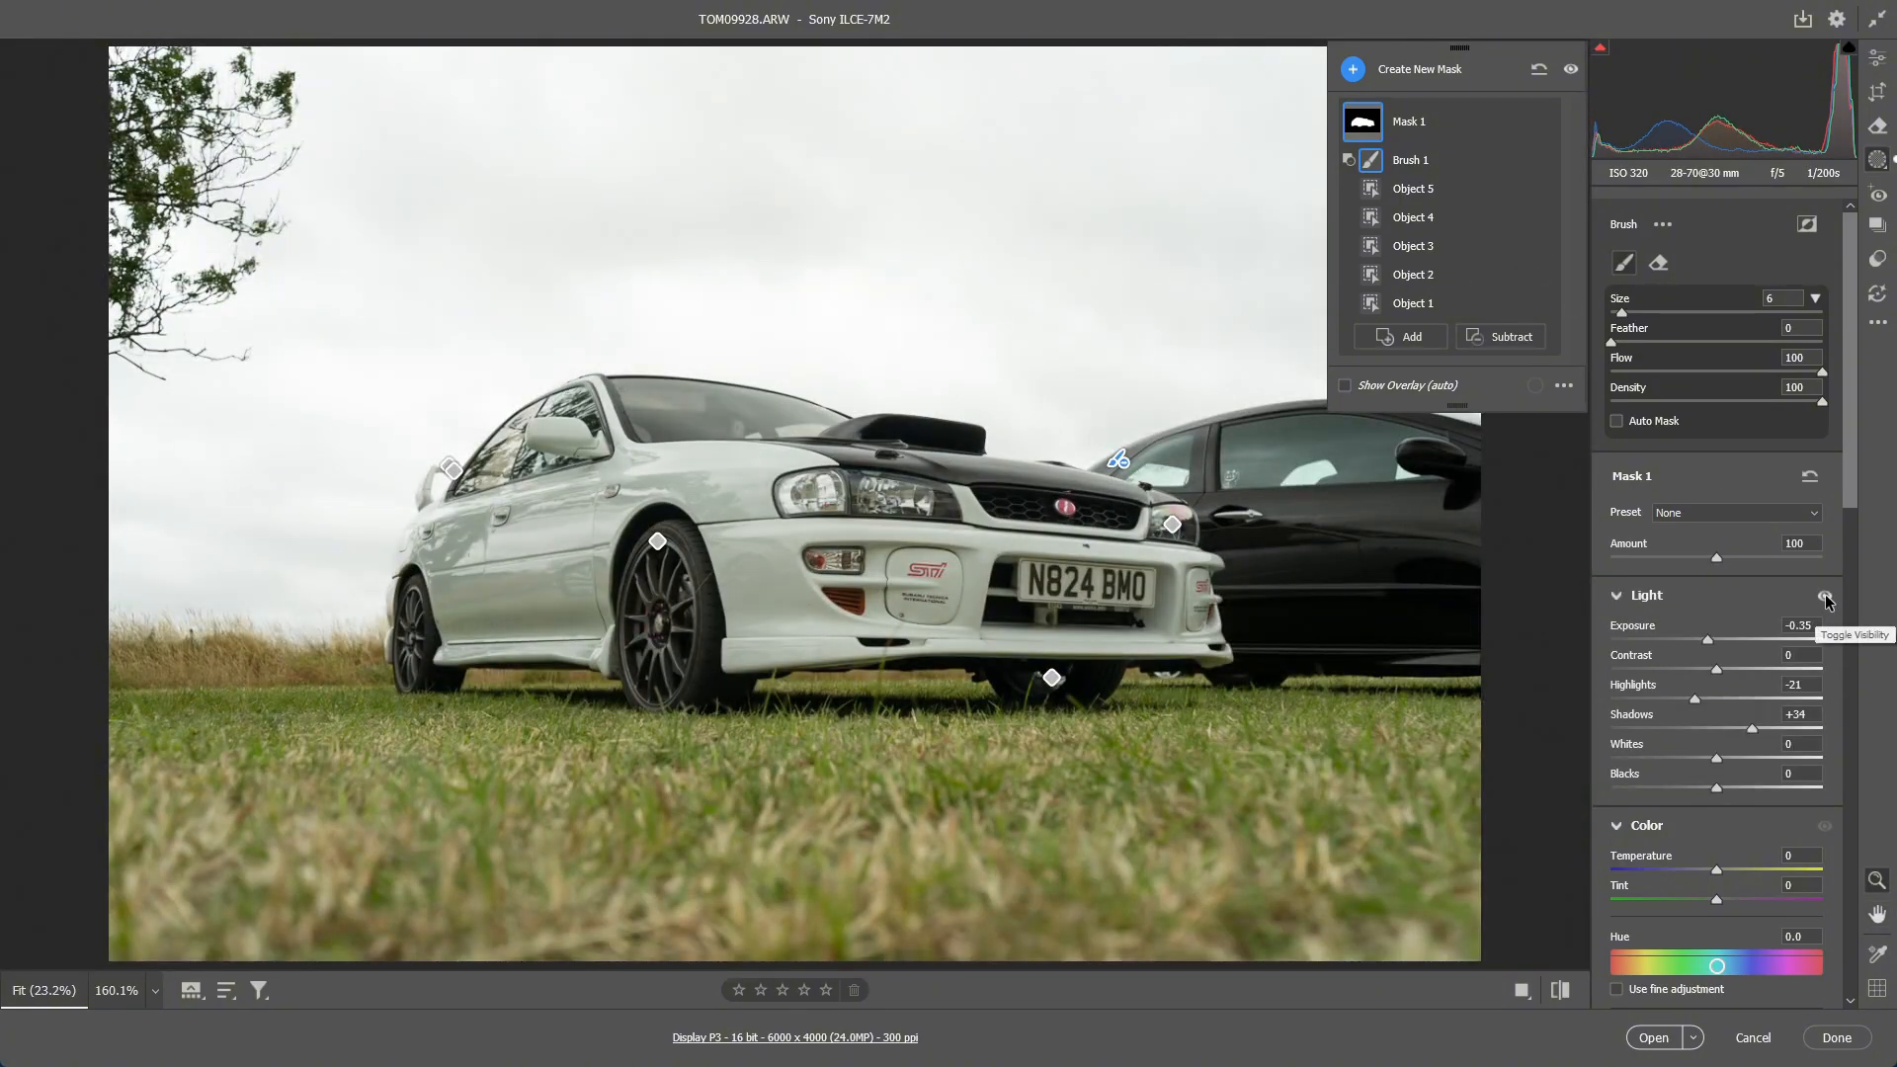
pyautogui.click(1825, 597)
pyautogui.click(1825, 597)
pyautogui.click(1825, 597)
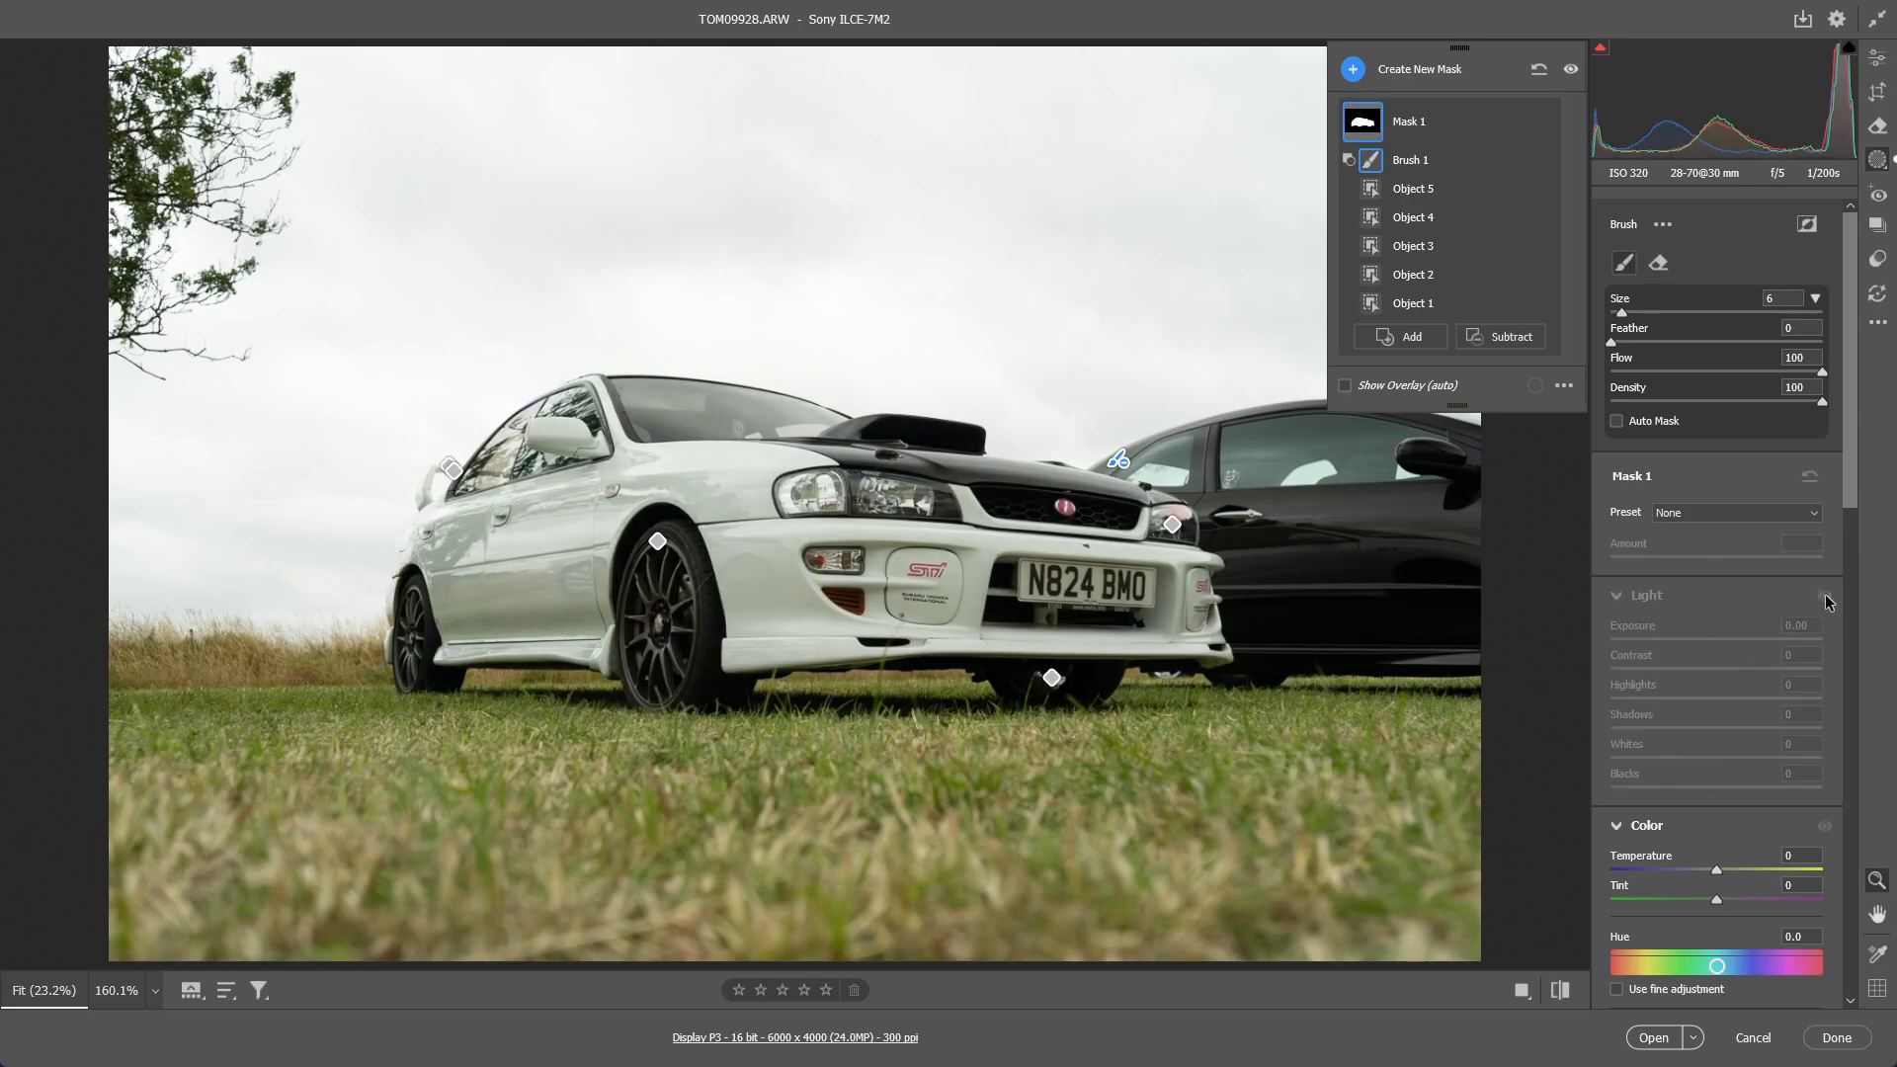
pyautogui.click(1825, 597)
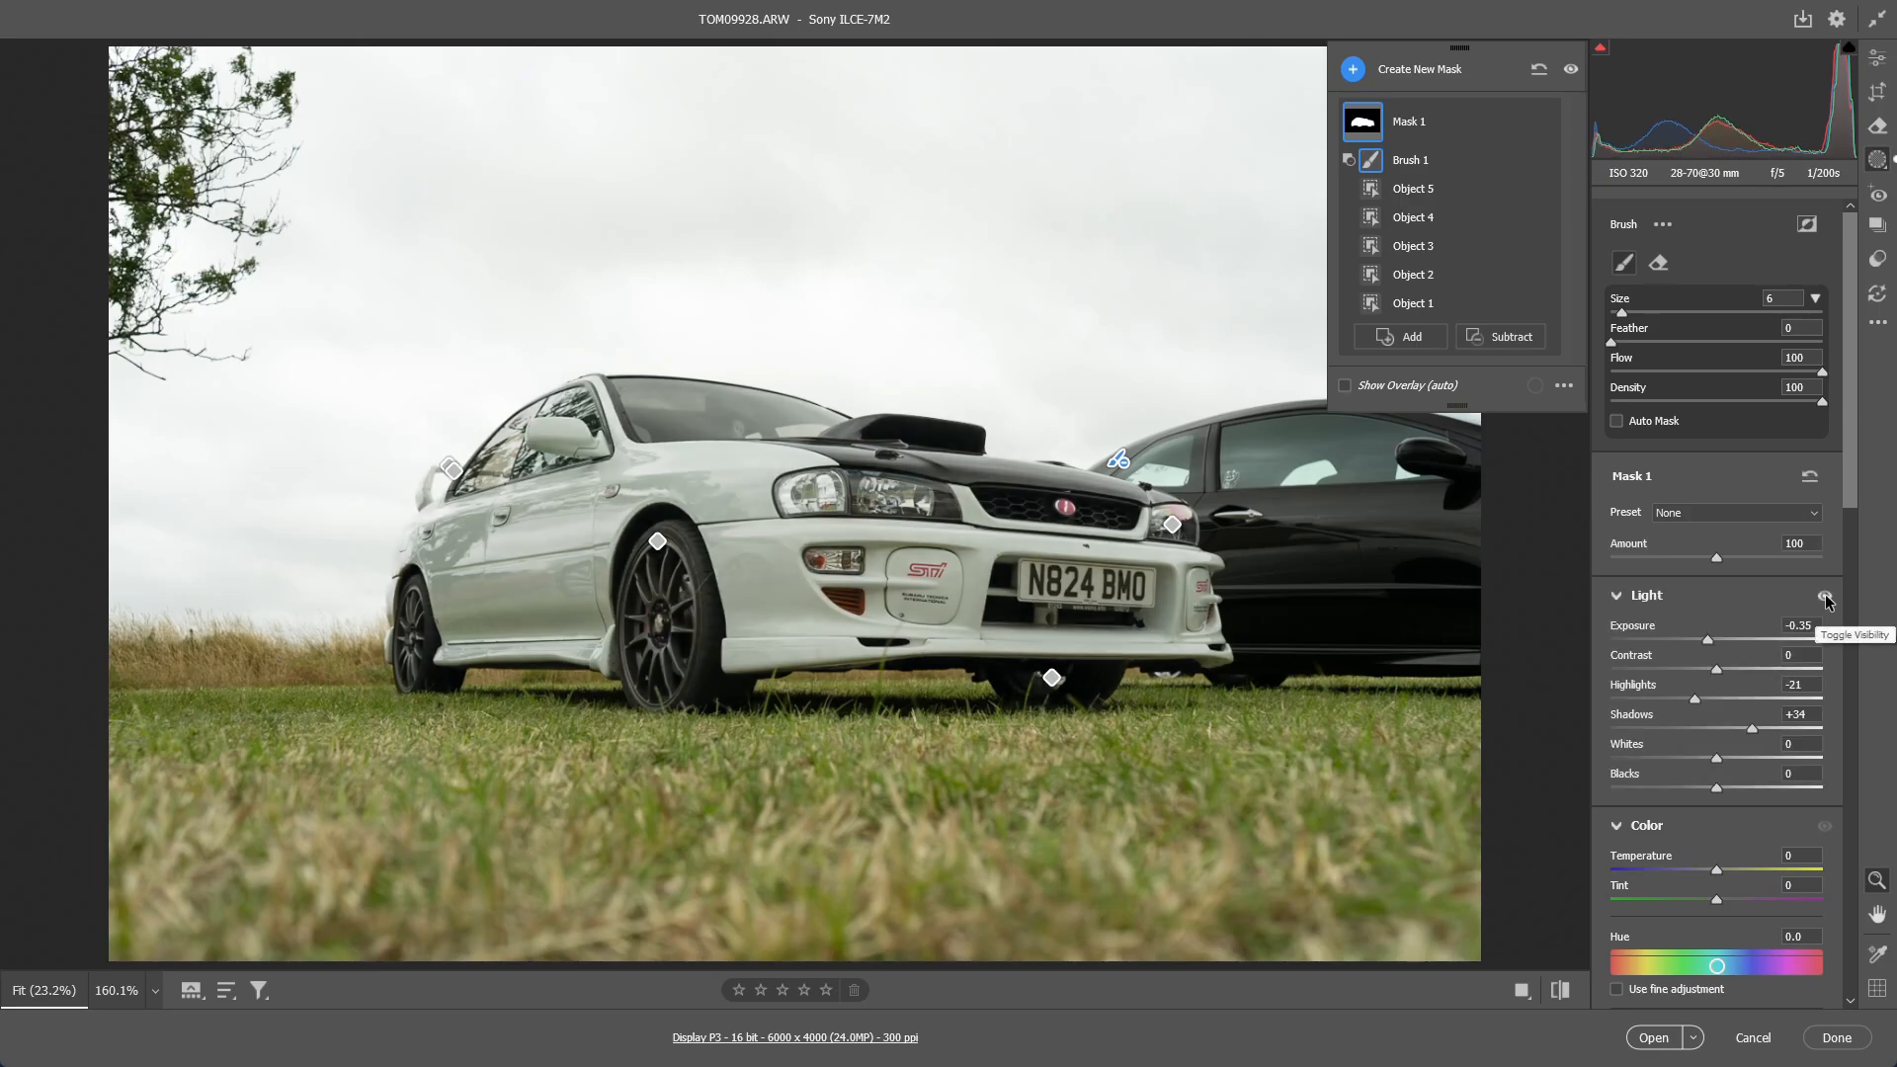
pyautogui.click(1825, 597)
pyautogui.click(1825, 597)
pyautogui.click(1825, 597)
pyautogui.click(1825, 597)
pyautogui.click(1825, 597)
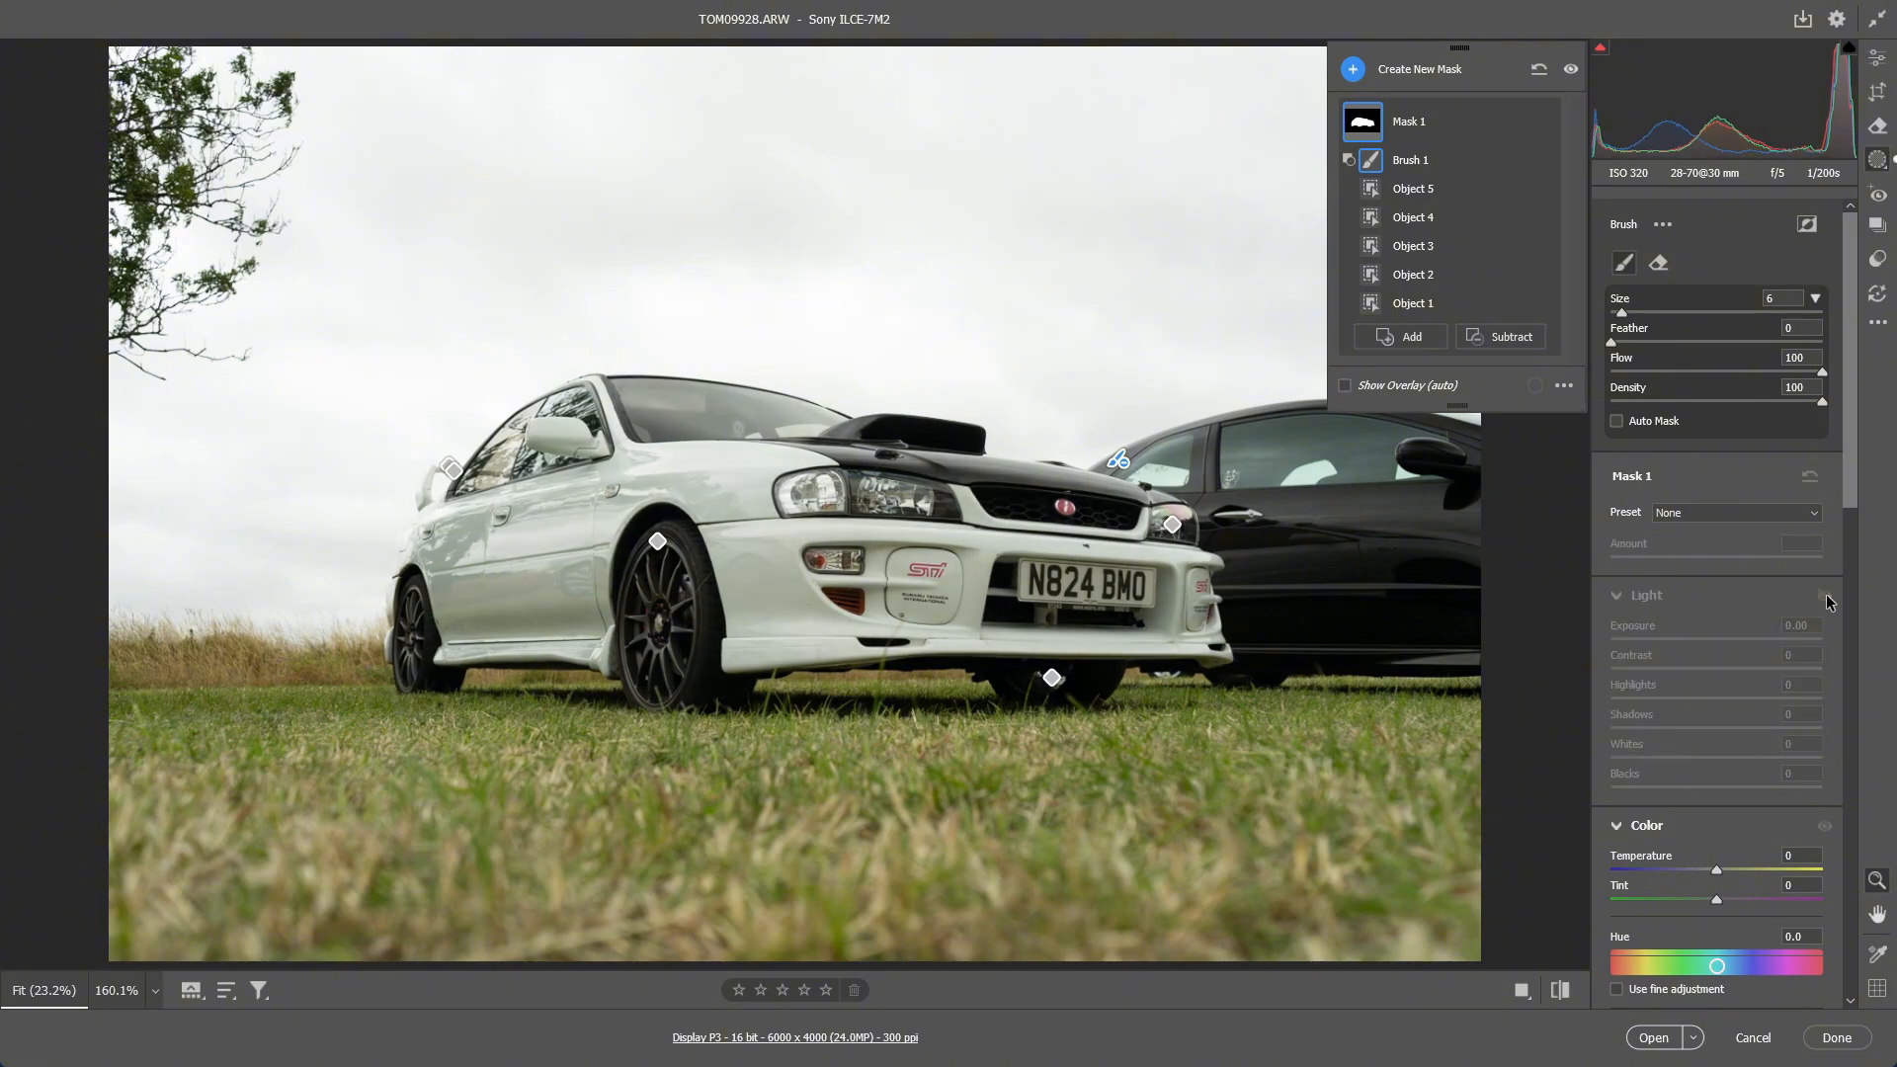
pyautogui.click(1825, 597)
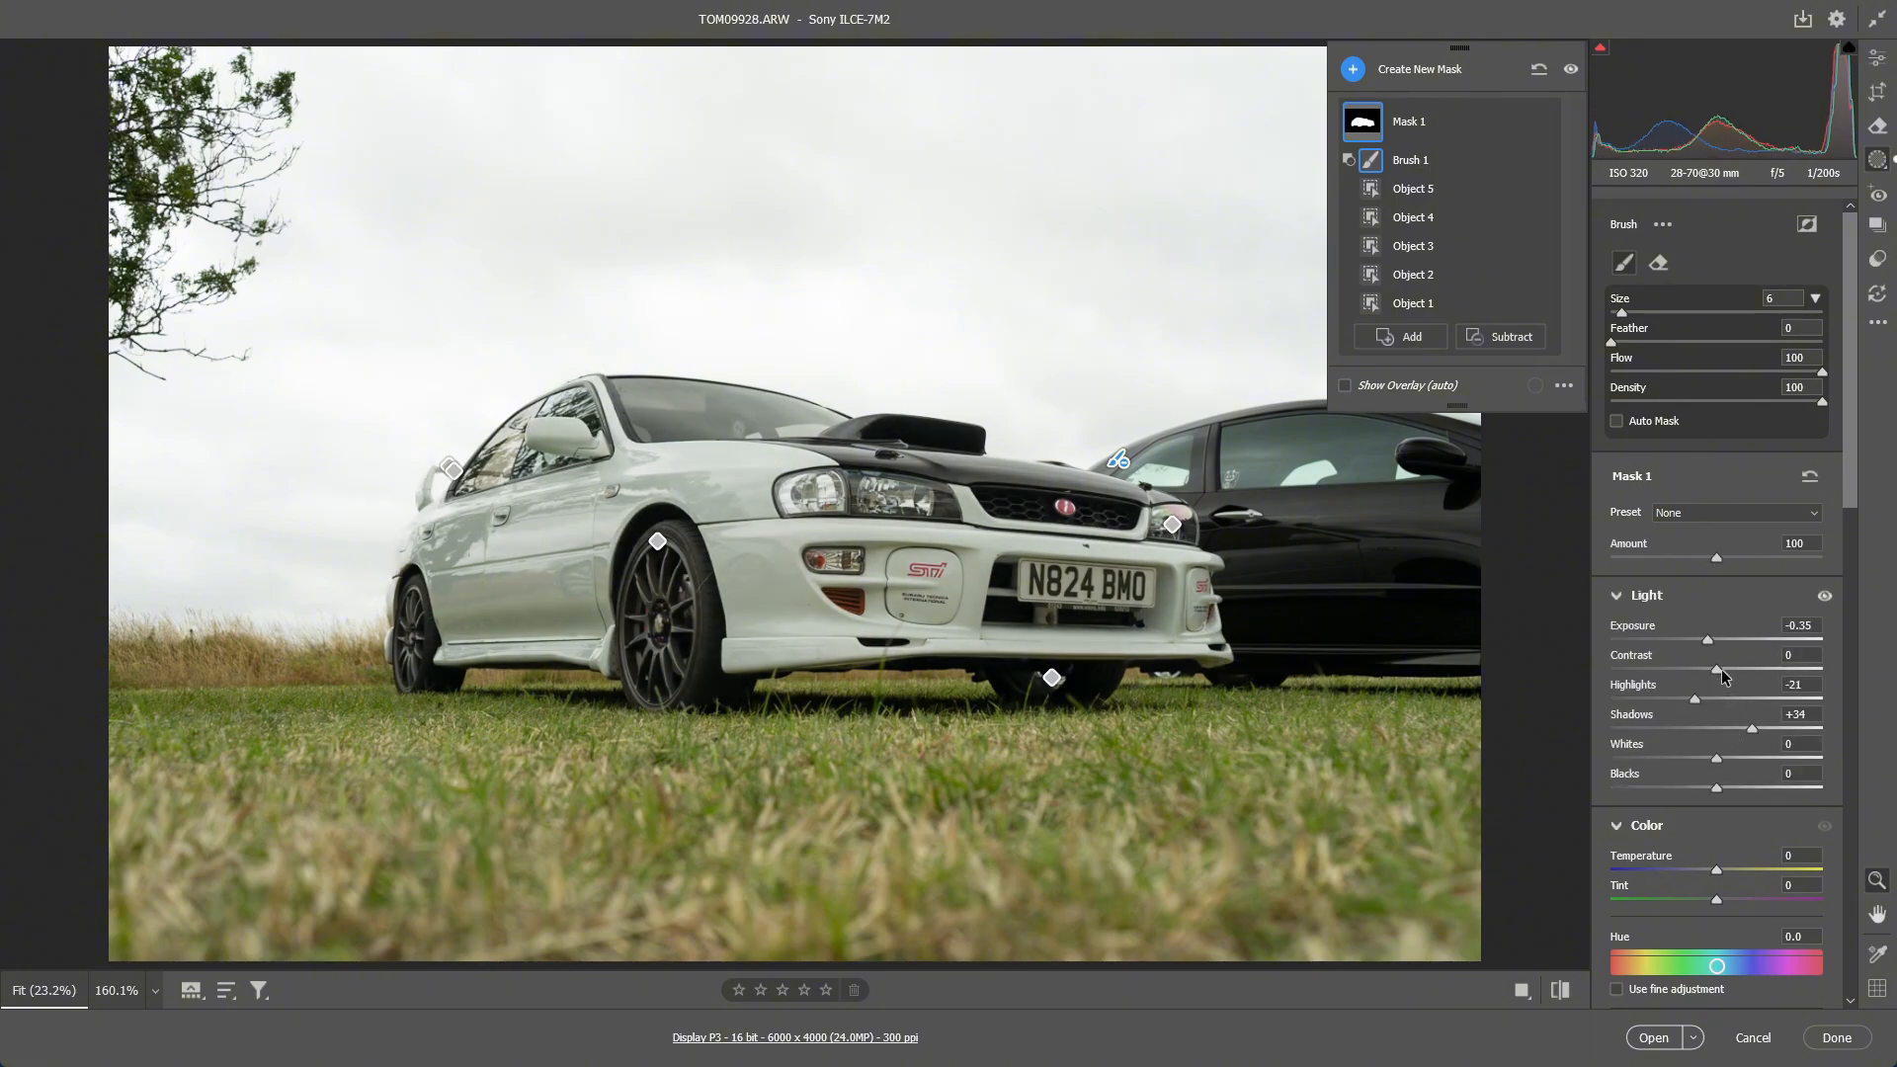
# Set the car mask's contrast to -5 and its saturation to +5
pyautogui.moveTo(1720, 669)
pyautogui.mouseDown()
pyautogui.moveTo(1758, 656)
pyautogui.moveTo(1677, 657)
pyautogui.moveTo(1775, 653)
pyautogui.moveTo(1717, 649)
pyautogui.mouseUp()
pyautogui.scroll(-2, 1717, 666)
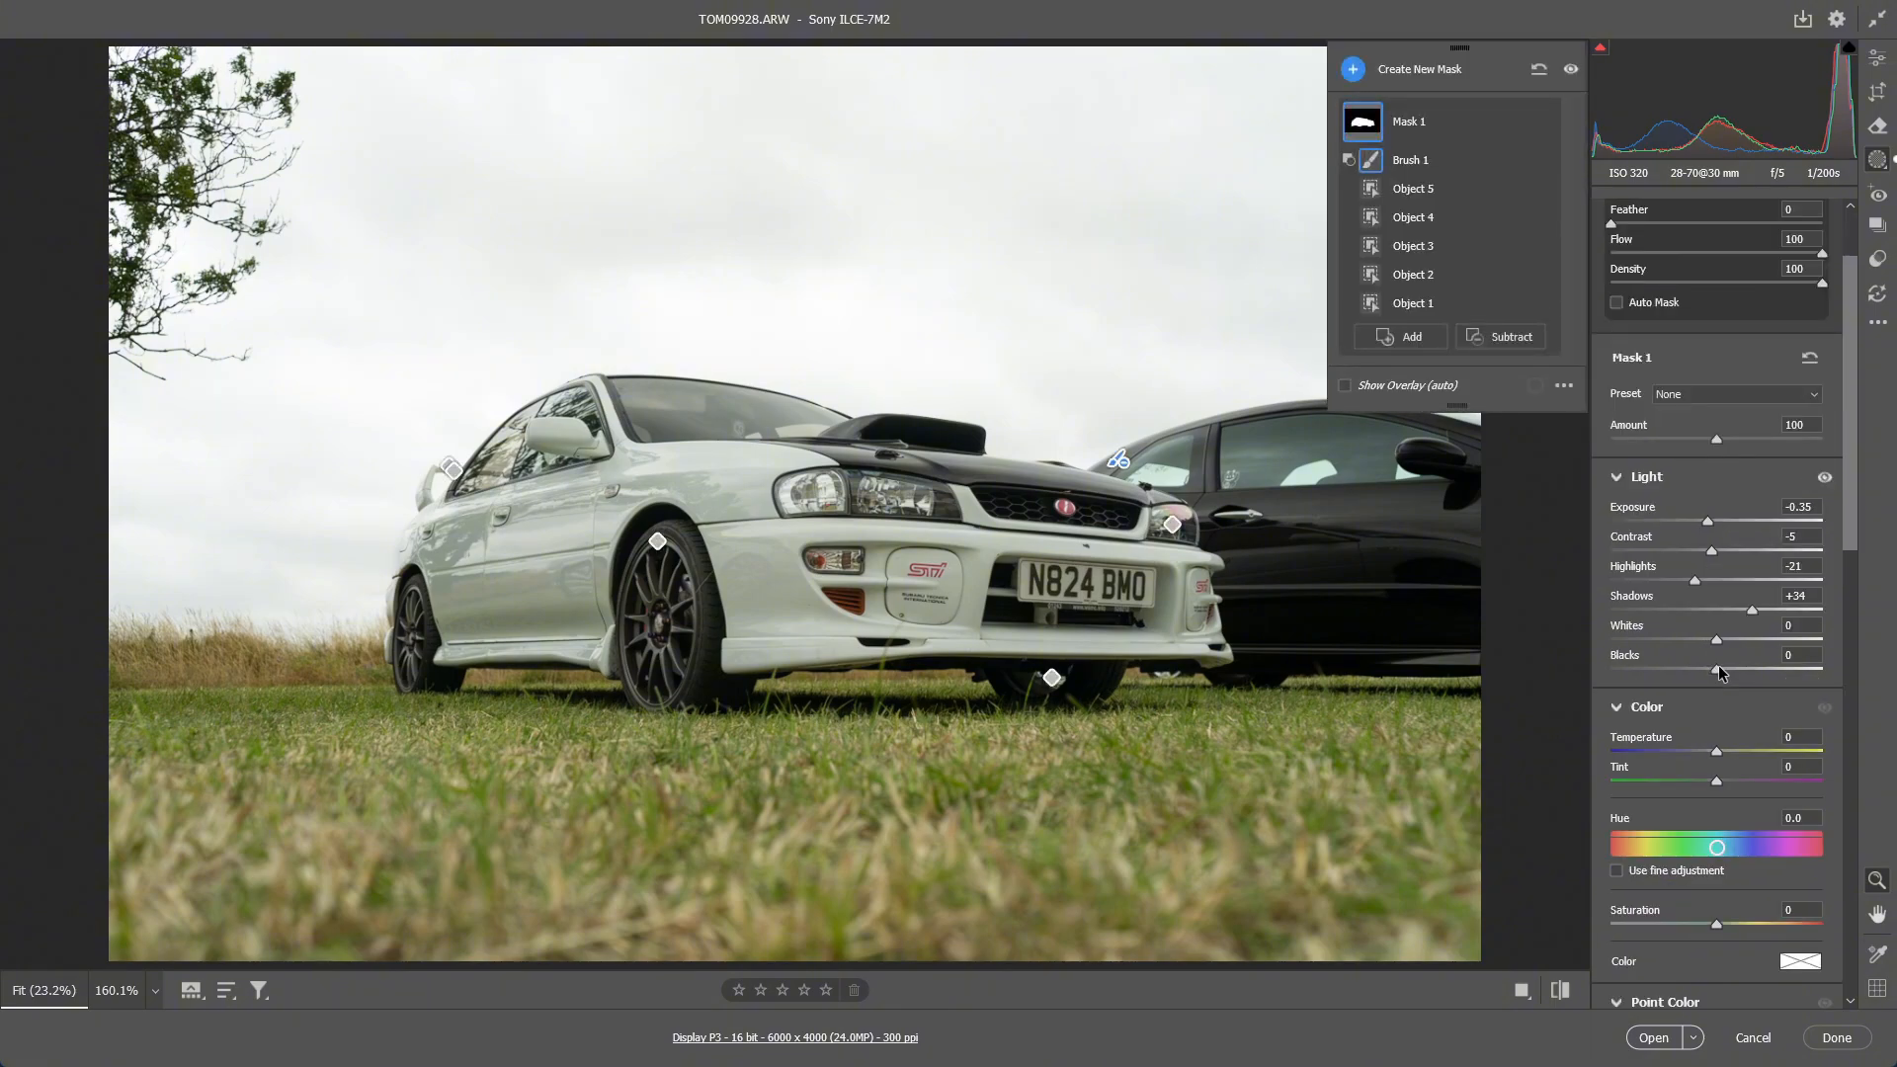
pyautogui.scroll(-2, 1715, 670)
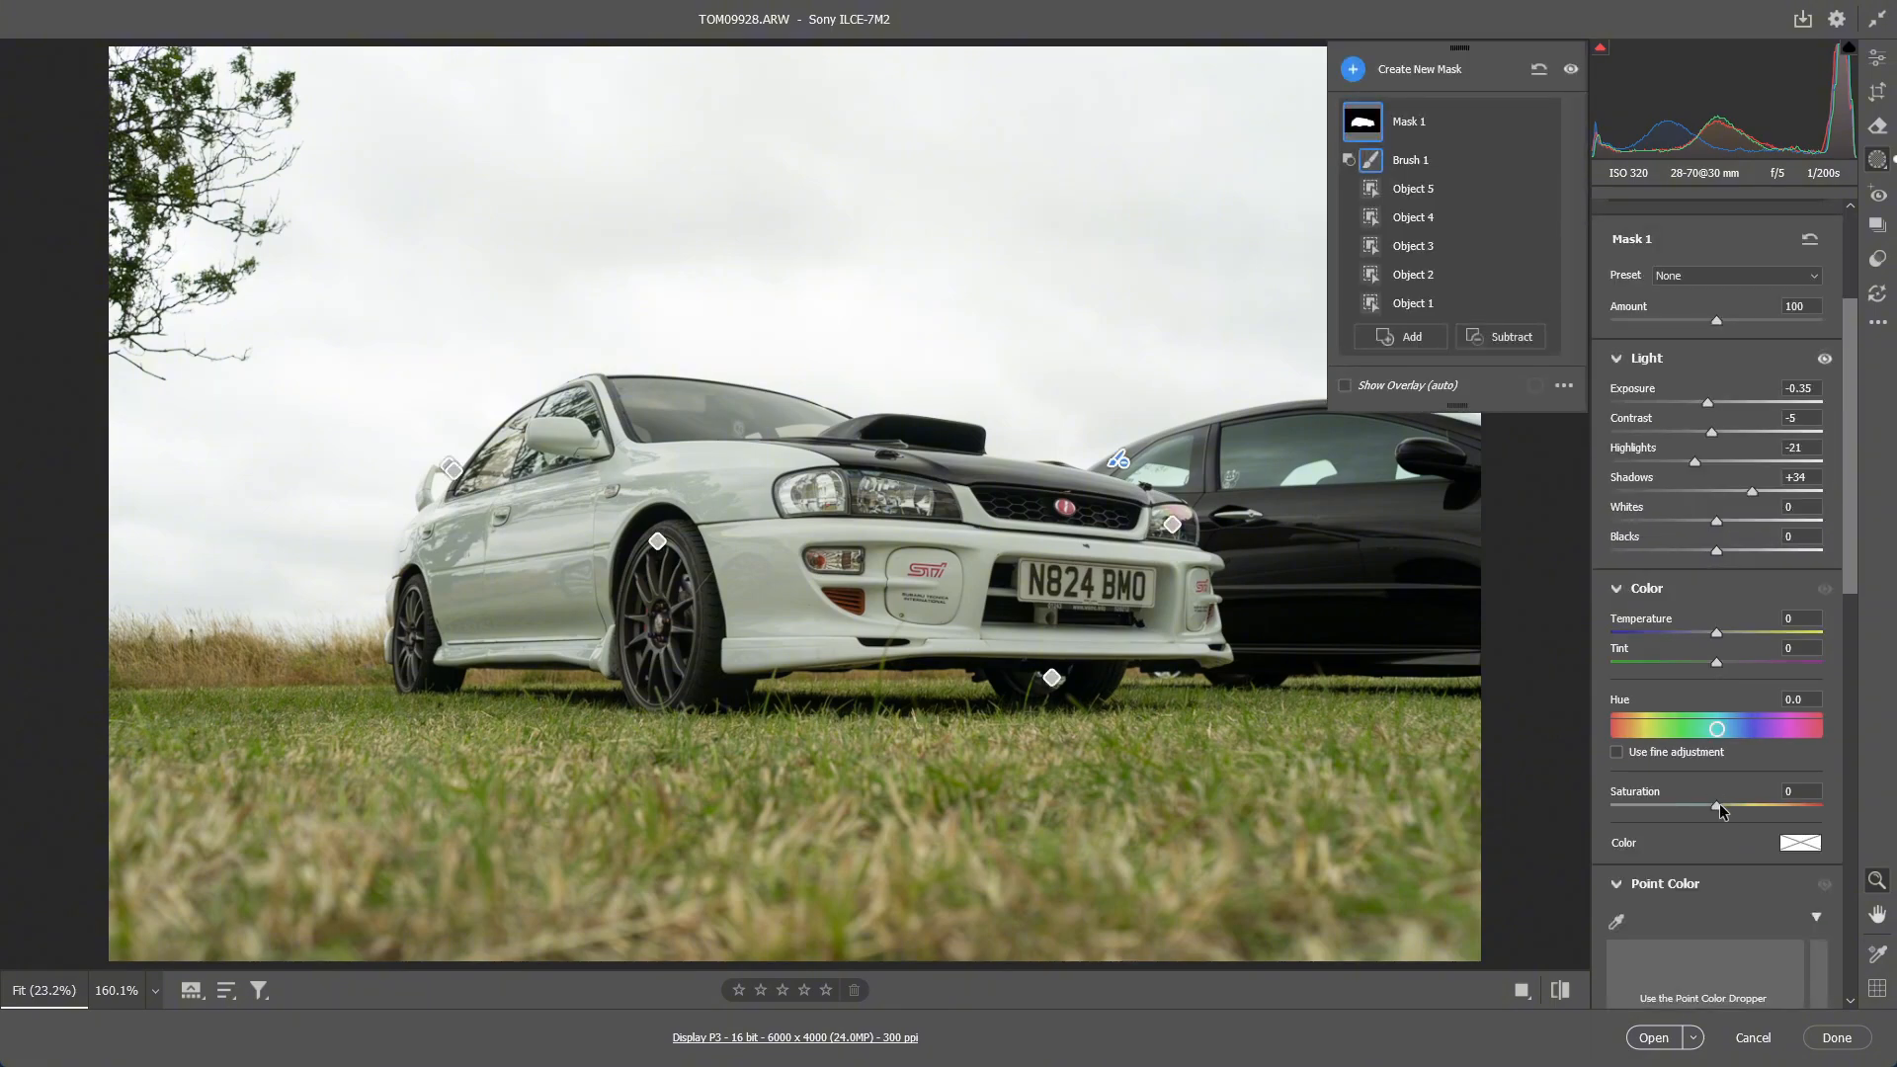
pyautogui.moveTo(1720, 804); pyautogui.dragTo(1733, 801)
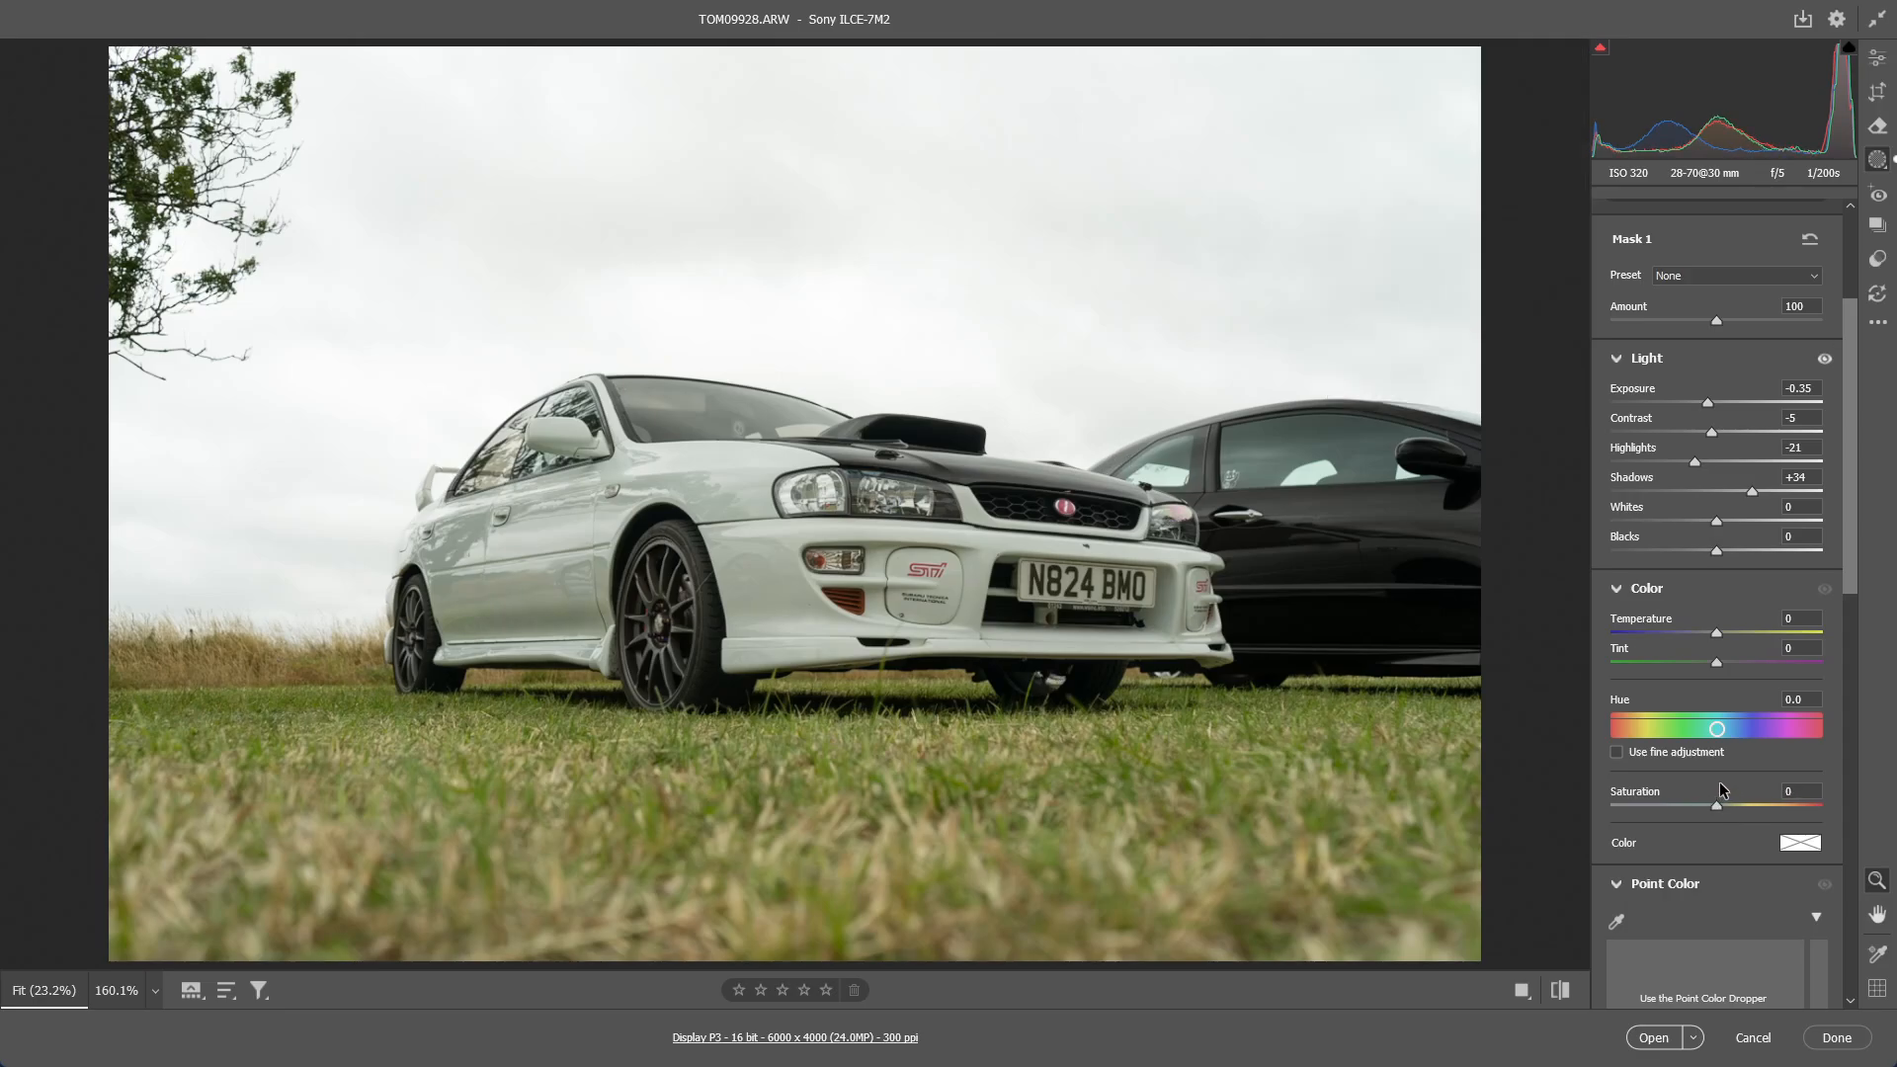
pyautogui.moveTo(1726, 791); pyautogui.dragTo(1726, 792)
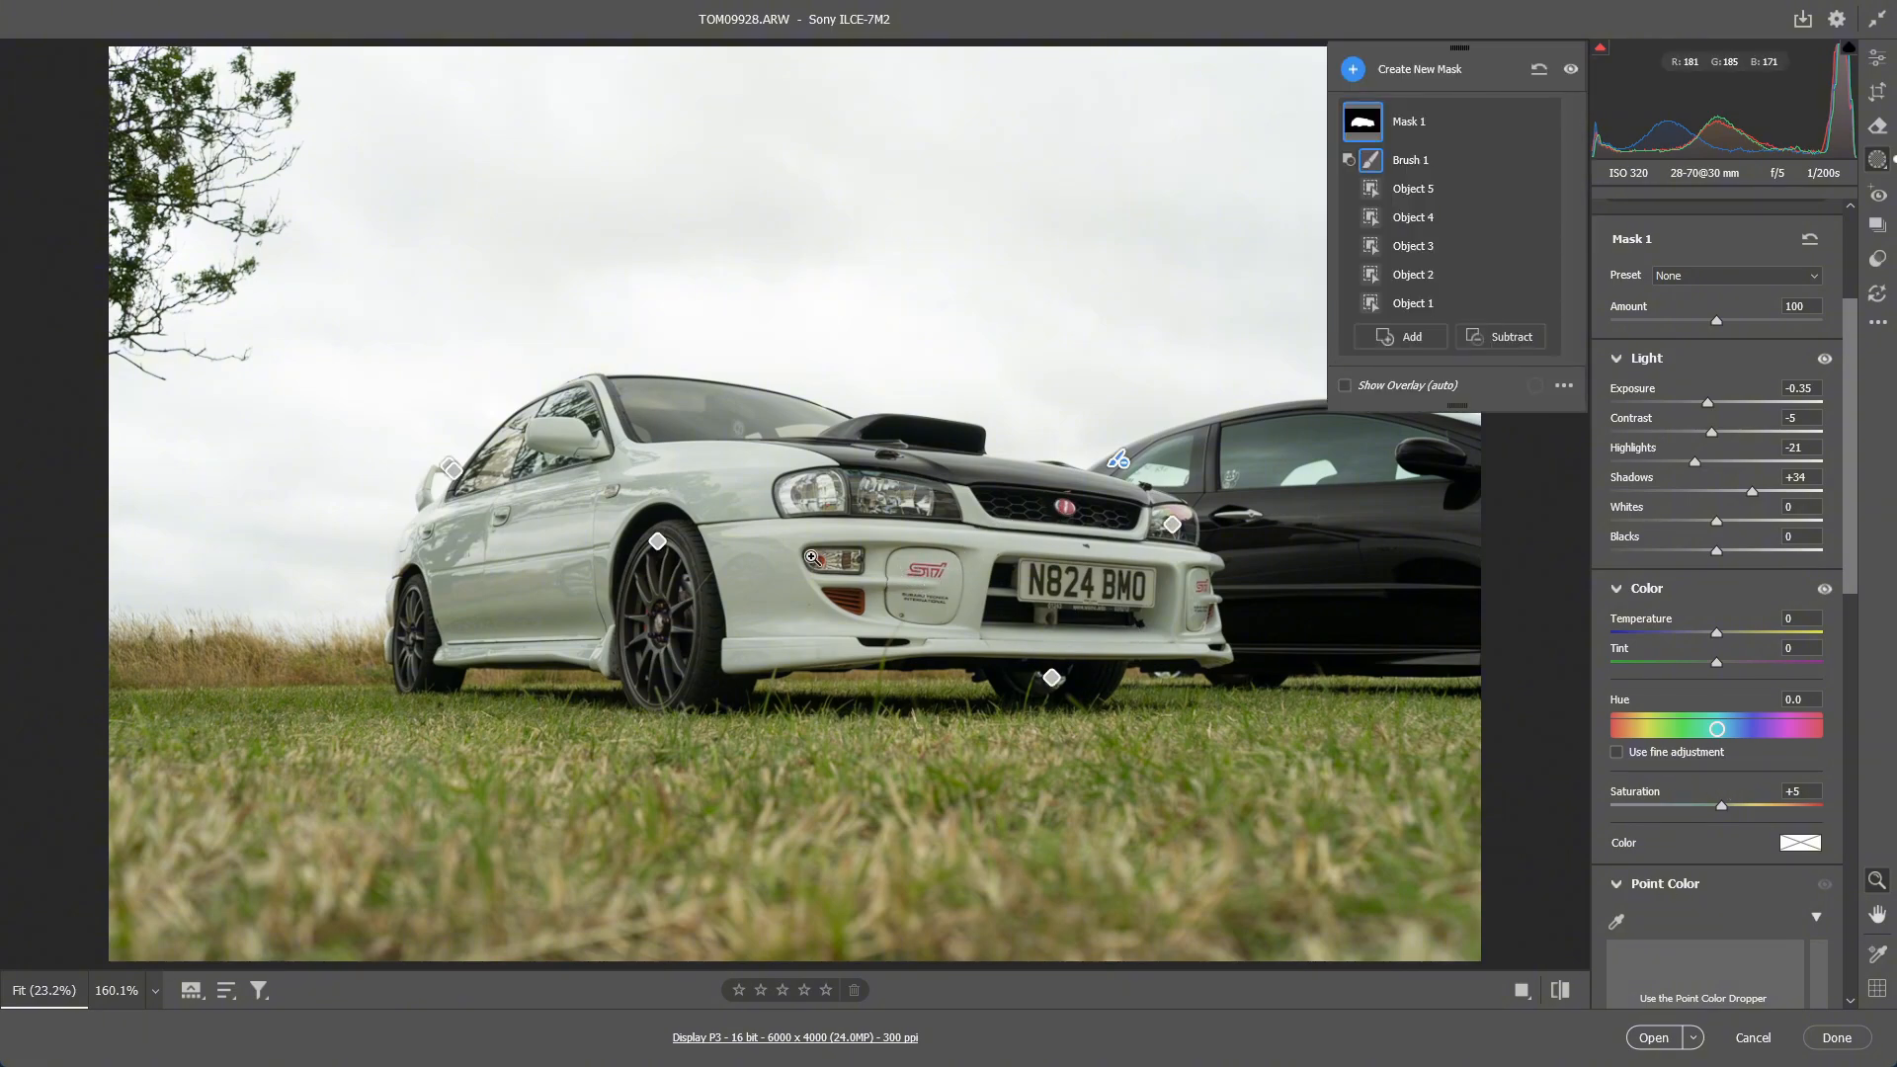
# Duplicate and invert the car mask, setting the inverted mask's exposure to -0.30, contrast to -4, highlights to -16 and shadows to +24
pyautogui.rightClick(1401, 124)
pyautogui.click(1487, 190)
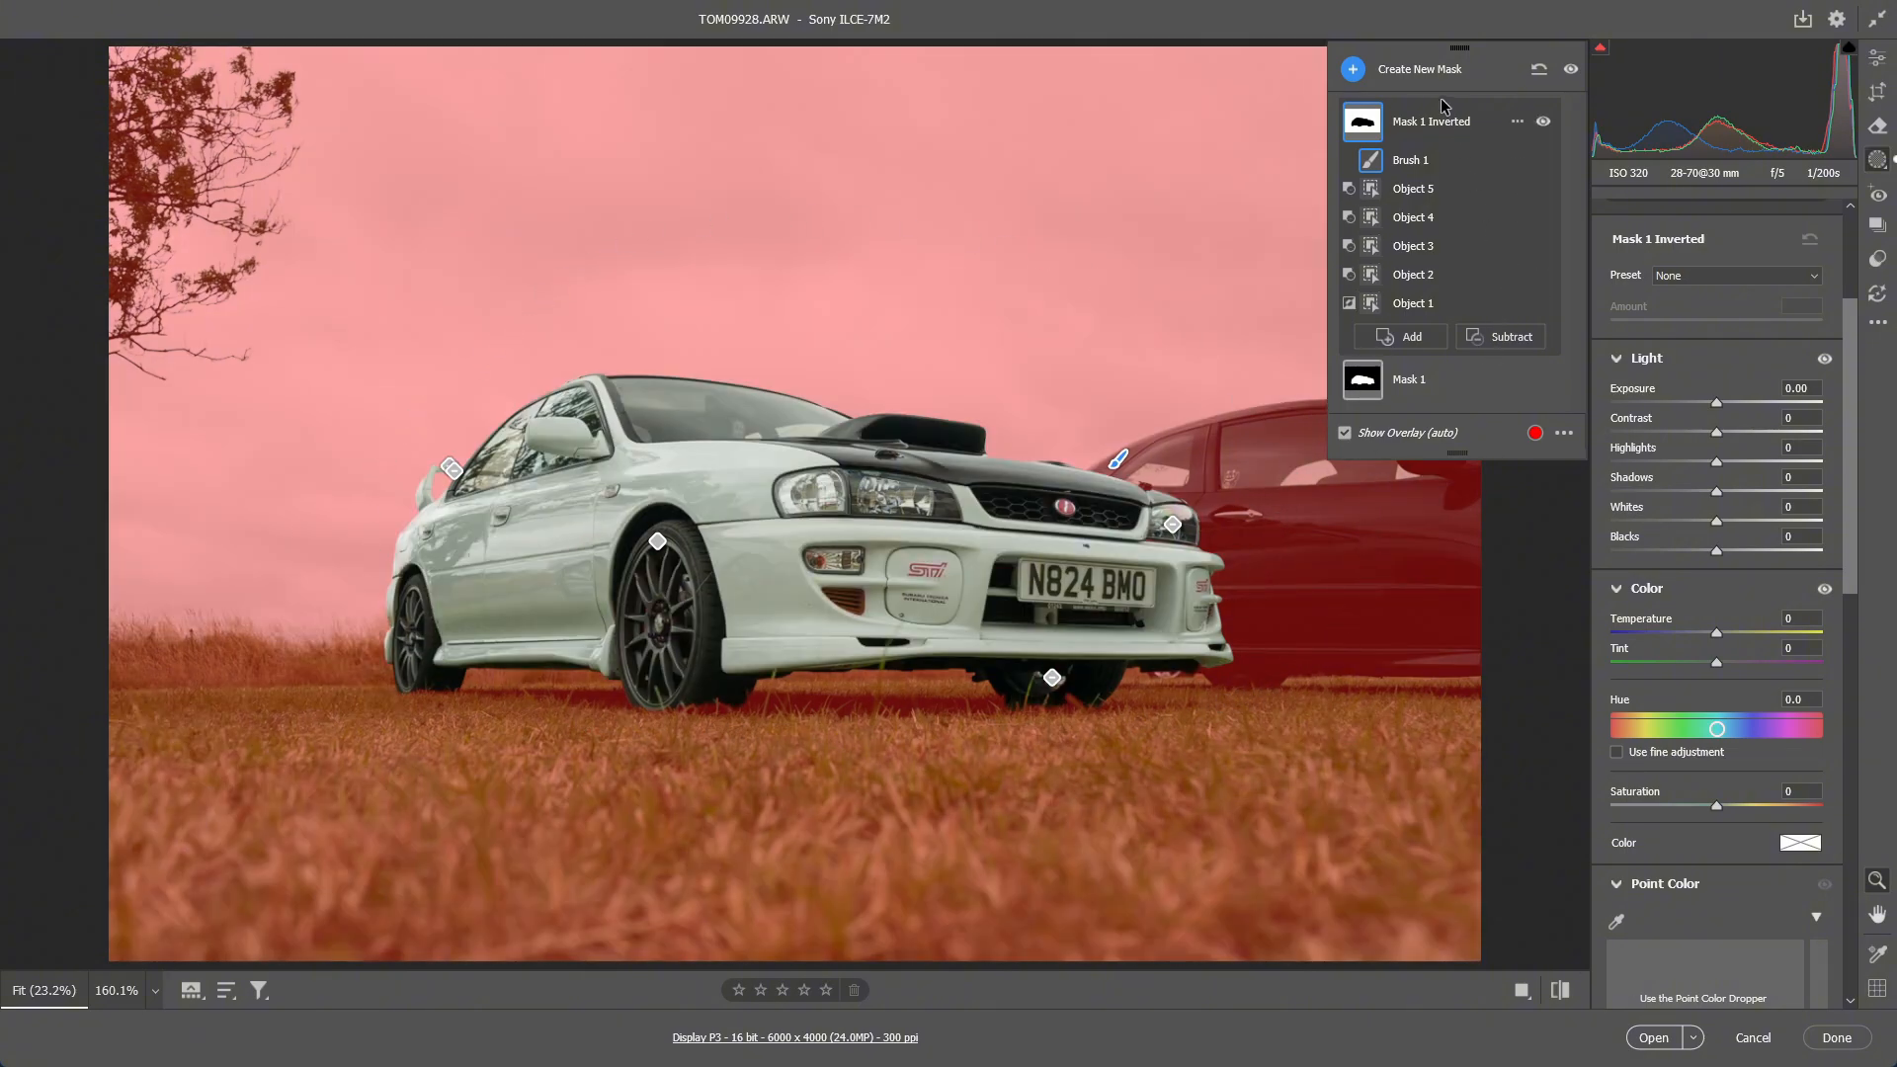
pyautogui.moveTo(1716, 405); pyautogui.dragTo(1741, 493)
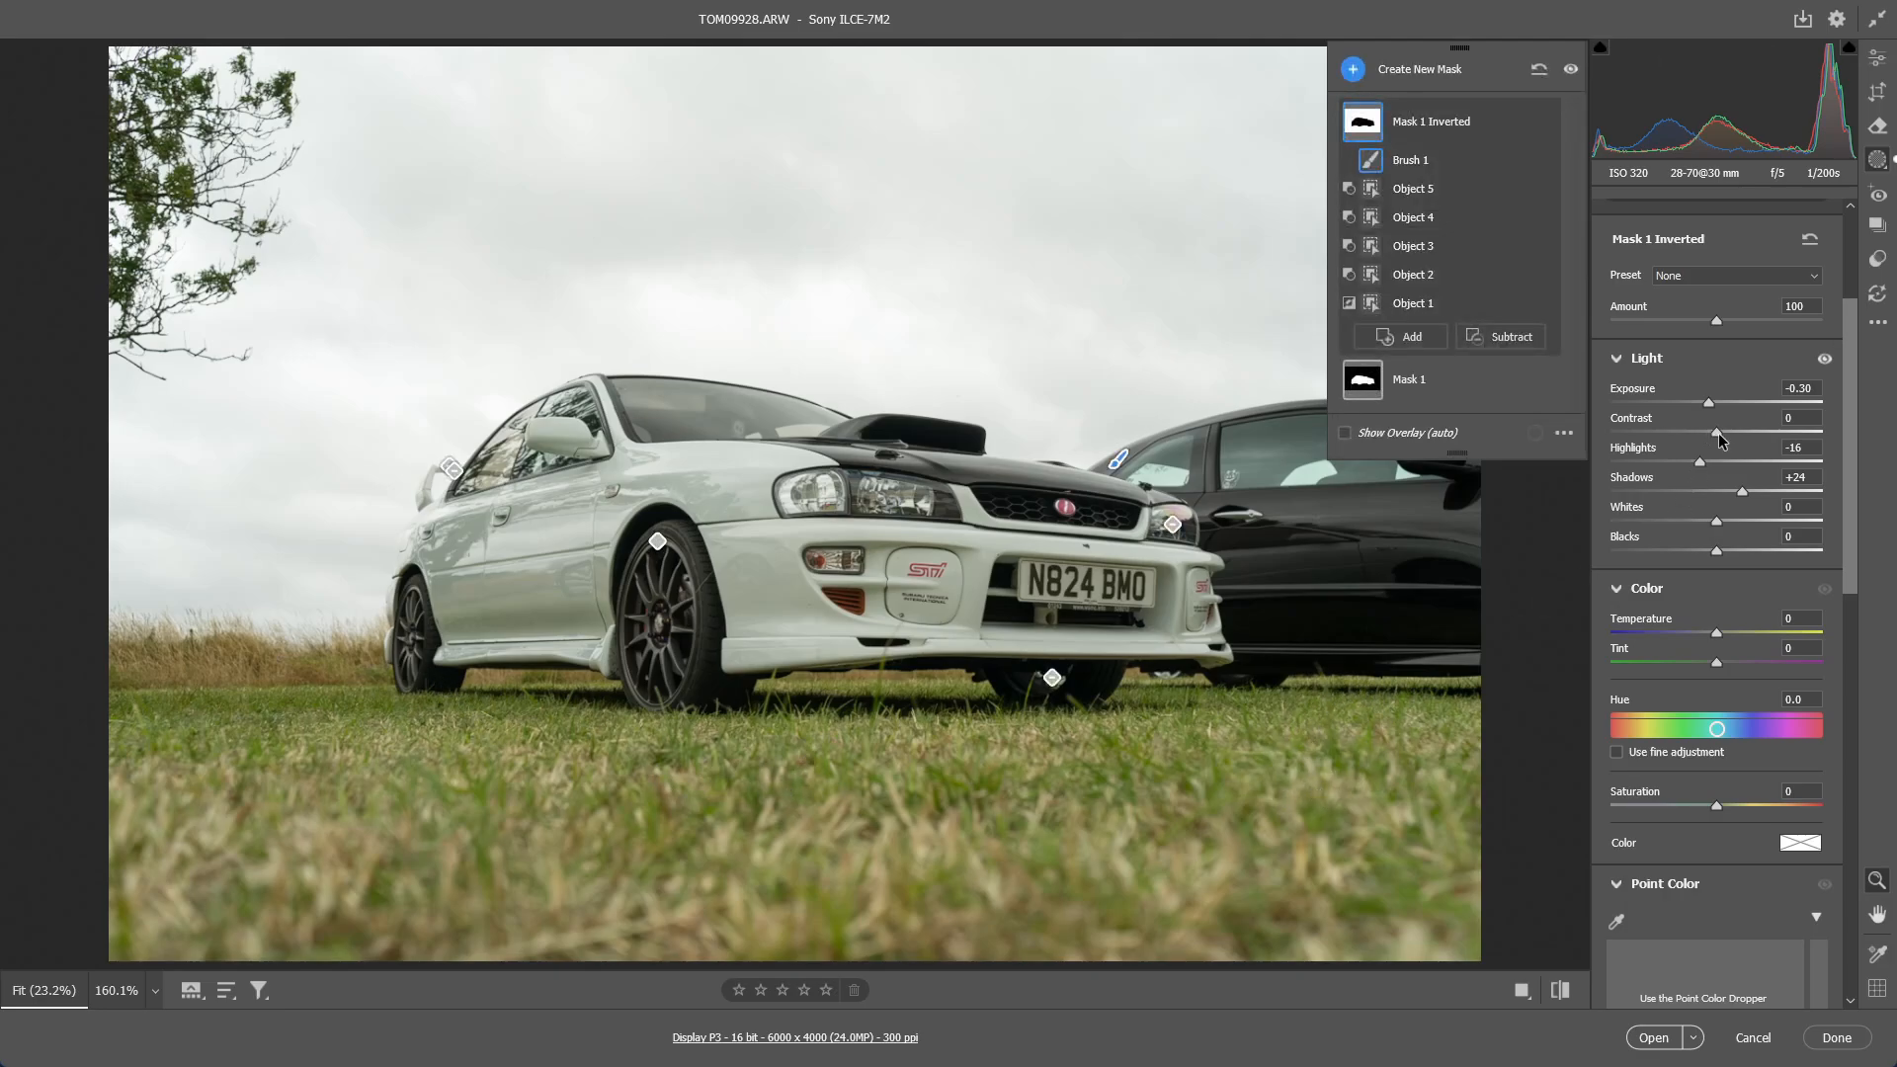
pyautogui.moveTo(1717, 433); pyautogui.dragTo(1710, 481)
# Duplicate and invert Mask 1 again to make a second mask of the surroundings
pyautogui.rightClick(1423, 385)
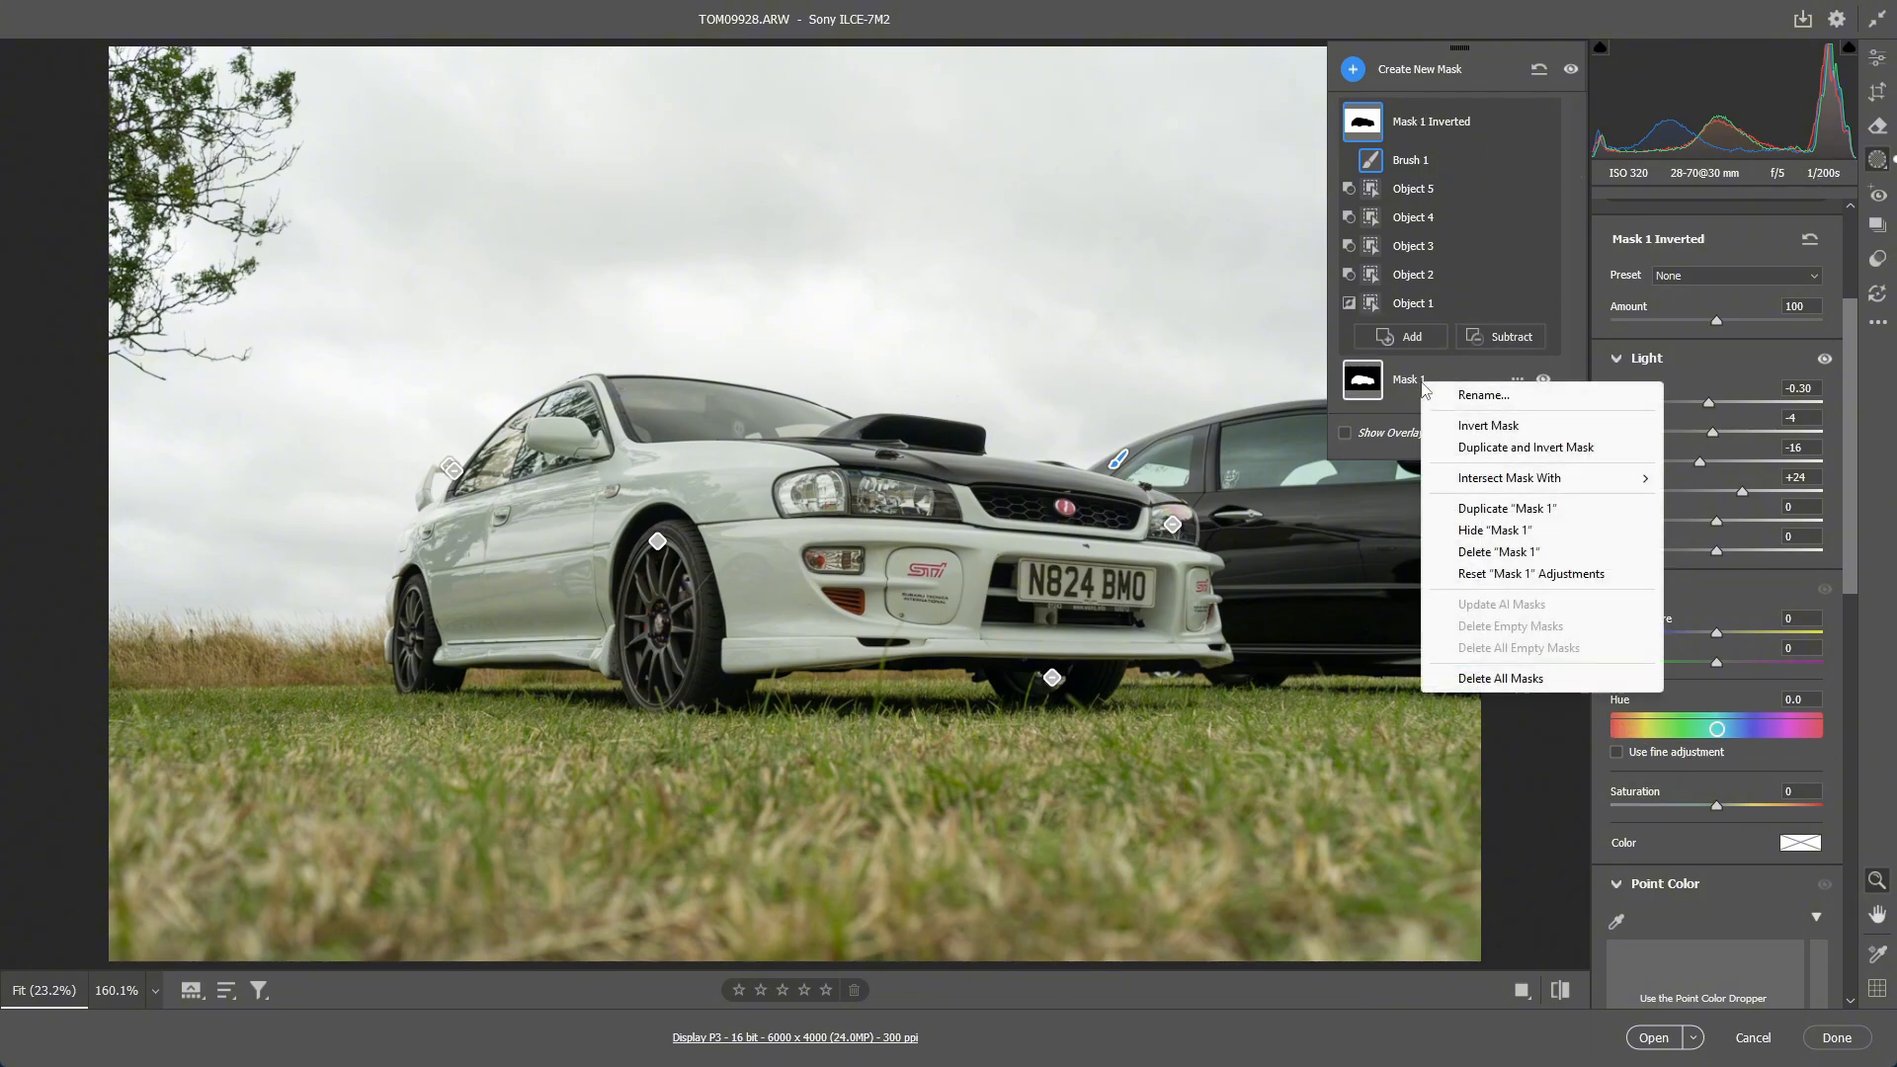
pyautogui.click(1485, 451)
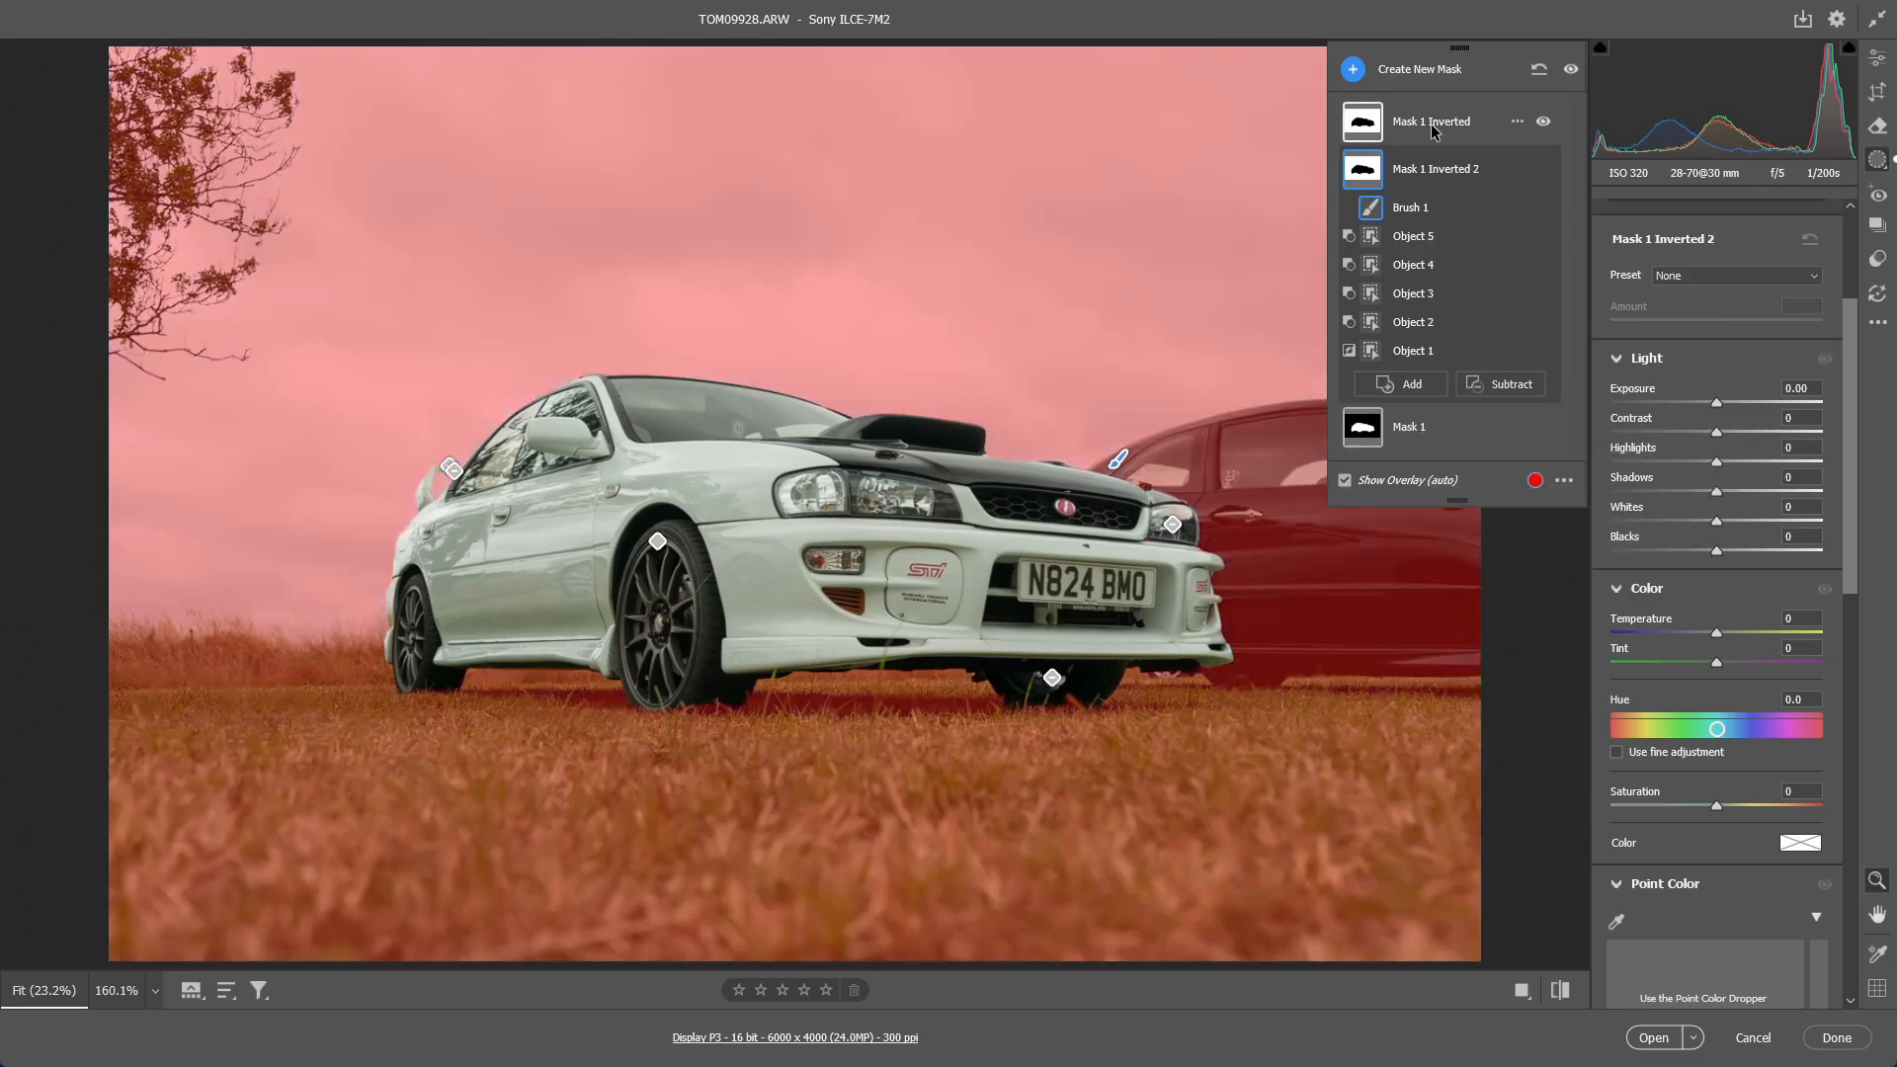
# Subtract a linear gradient running from the sky down to the grass from the first inverted mask, and set its contrast to -40
pyautogui.click(1431, 123)
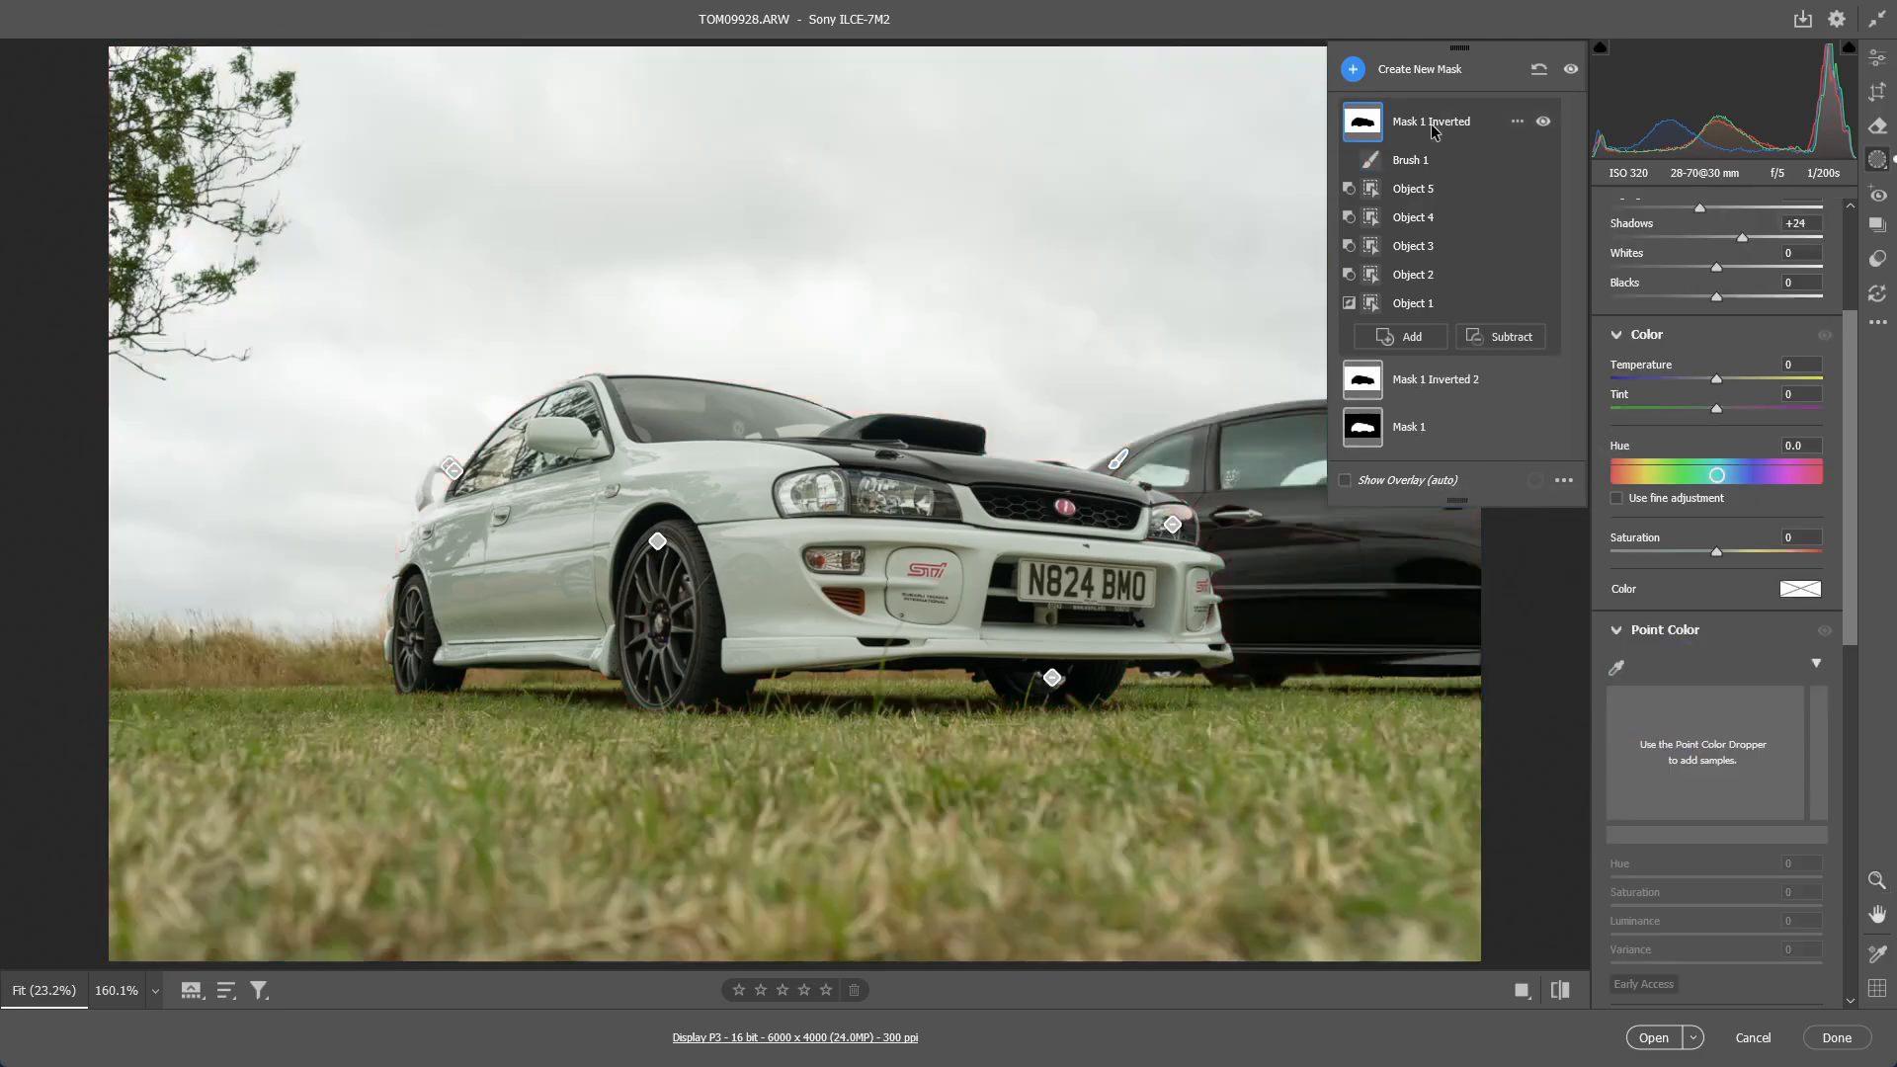
pyautogui.click(1522, 344)
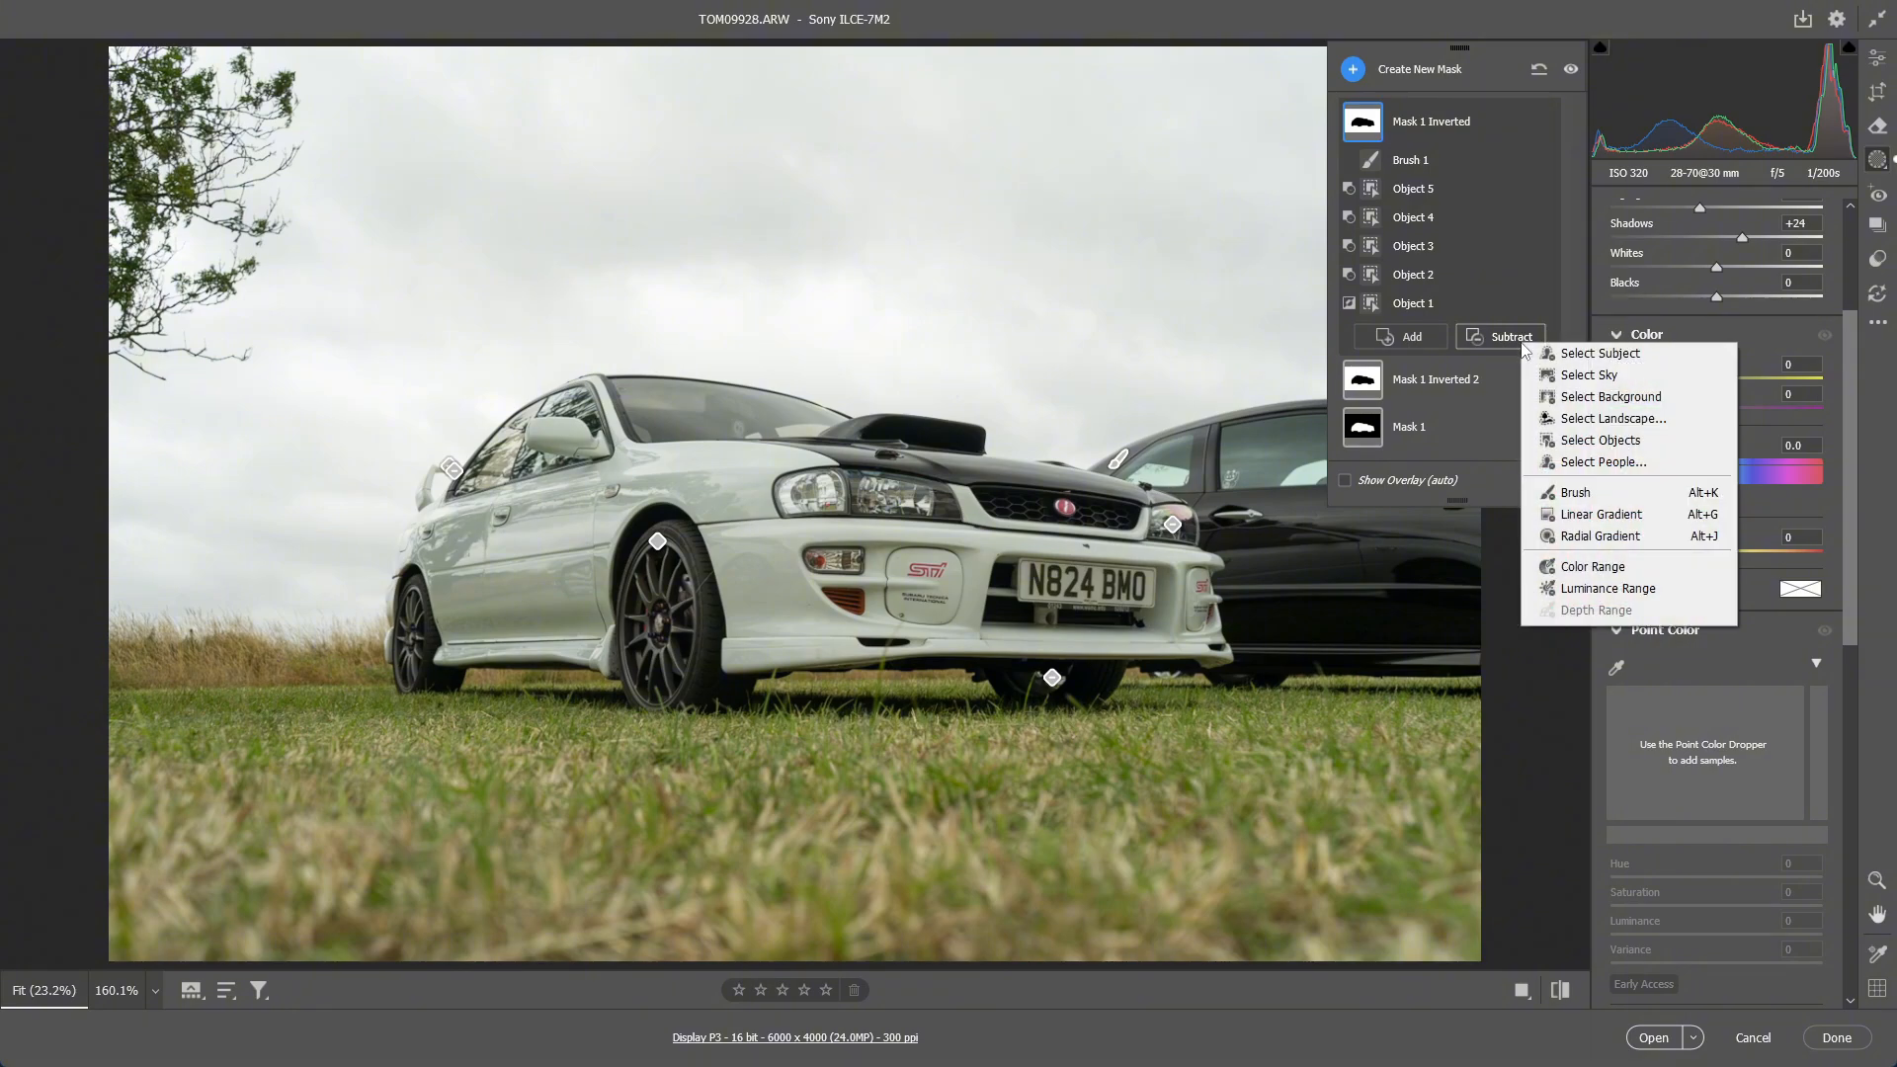
pyautogui.click(1583, 513)
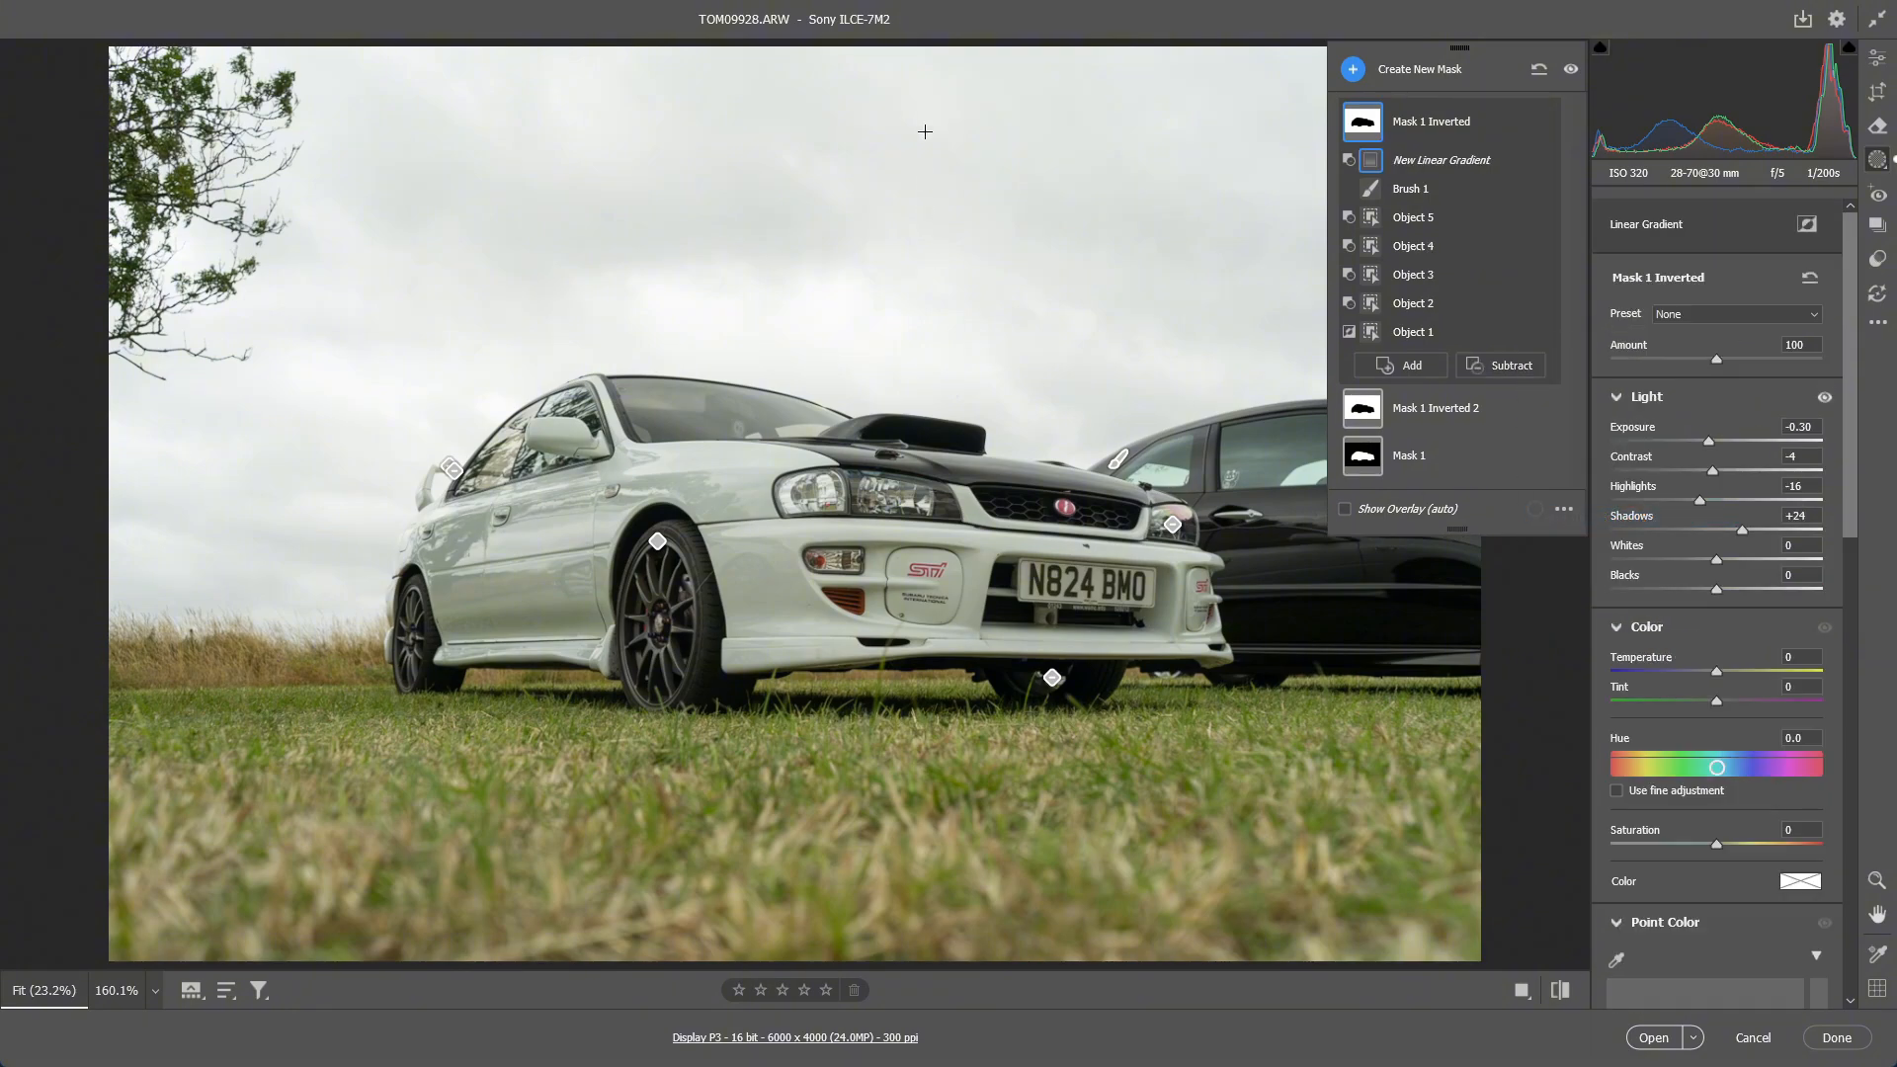
pyautogui.moveTo(935, 49); pyautogui.dragTo(881, 787)
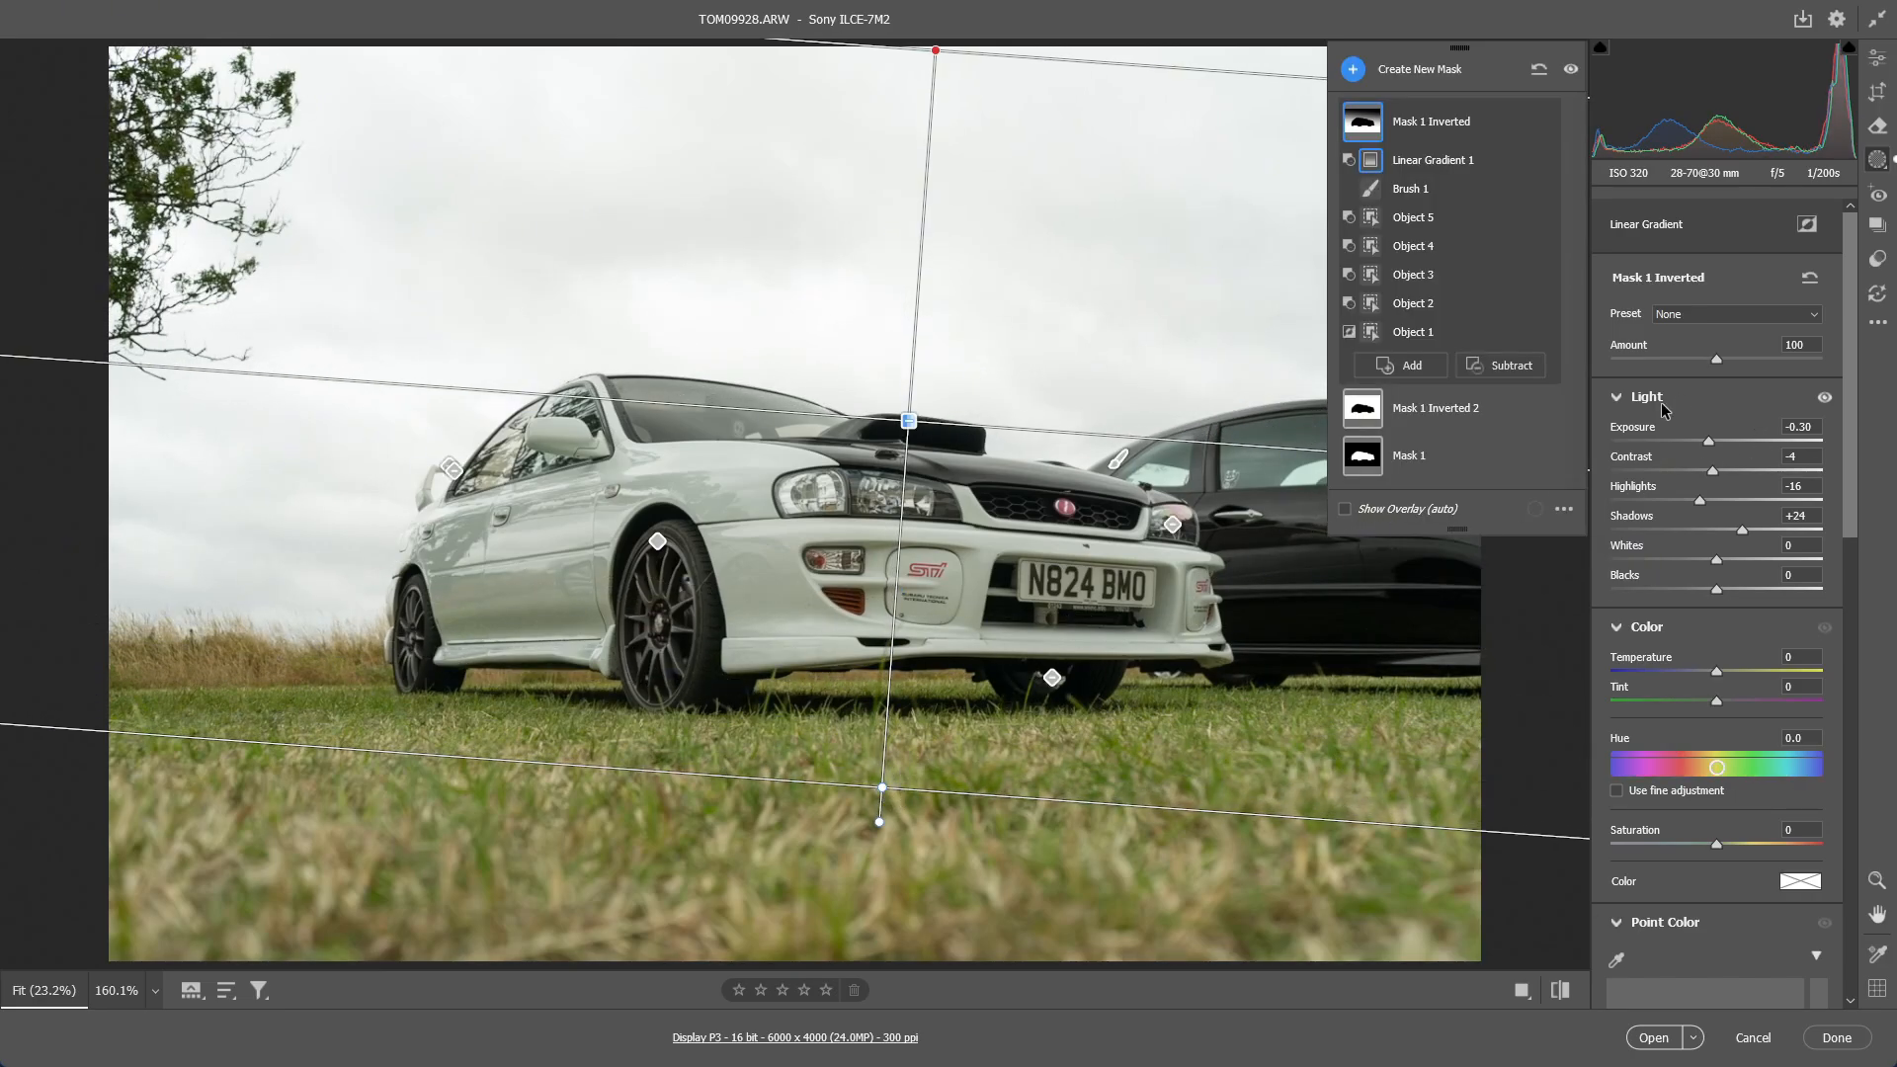
pyautogui.click(1814, 425)
pyautogui.click(1809, 455)
pyautogui.write('-40')
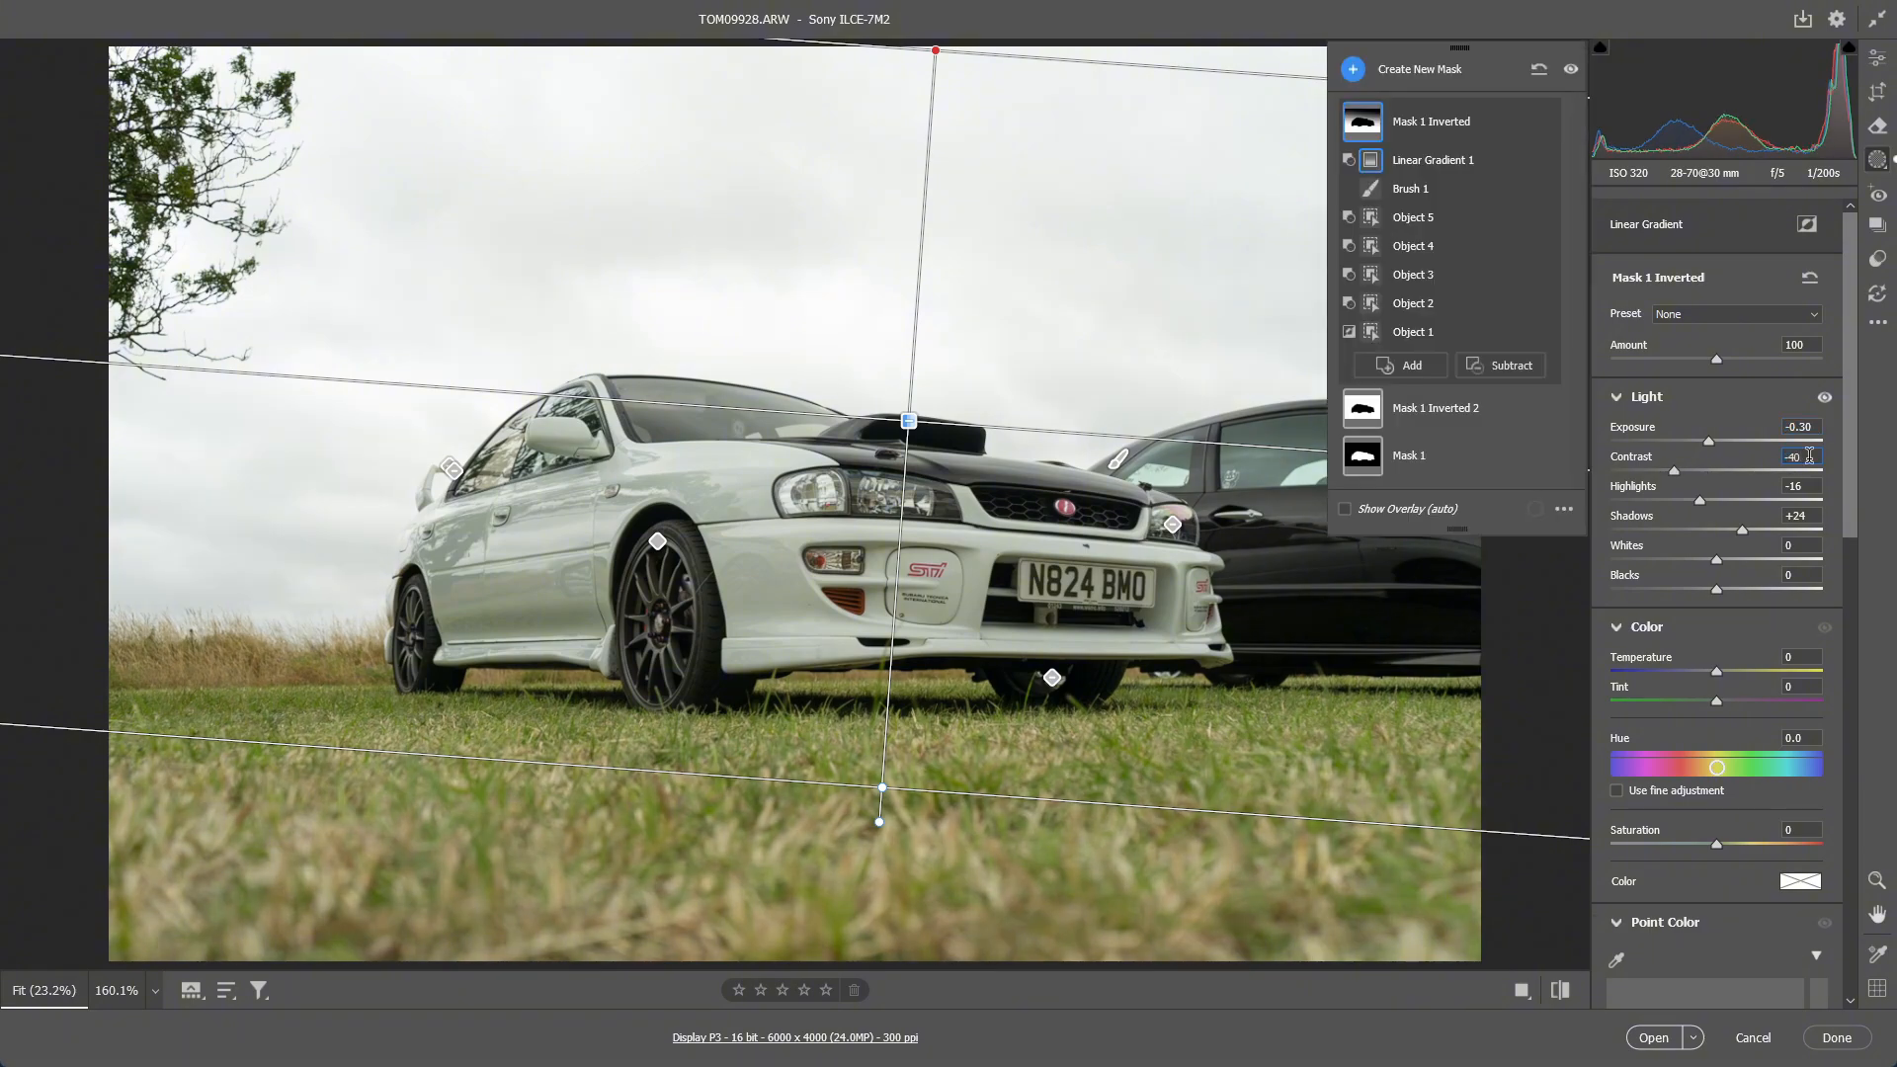
# Delete the inverted mask that contains the linear gradient, keeping Mask 1 and Mask 1 Inverted 2
pyautogui.press('Delete')
pyautogui.press('Delete')
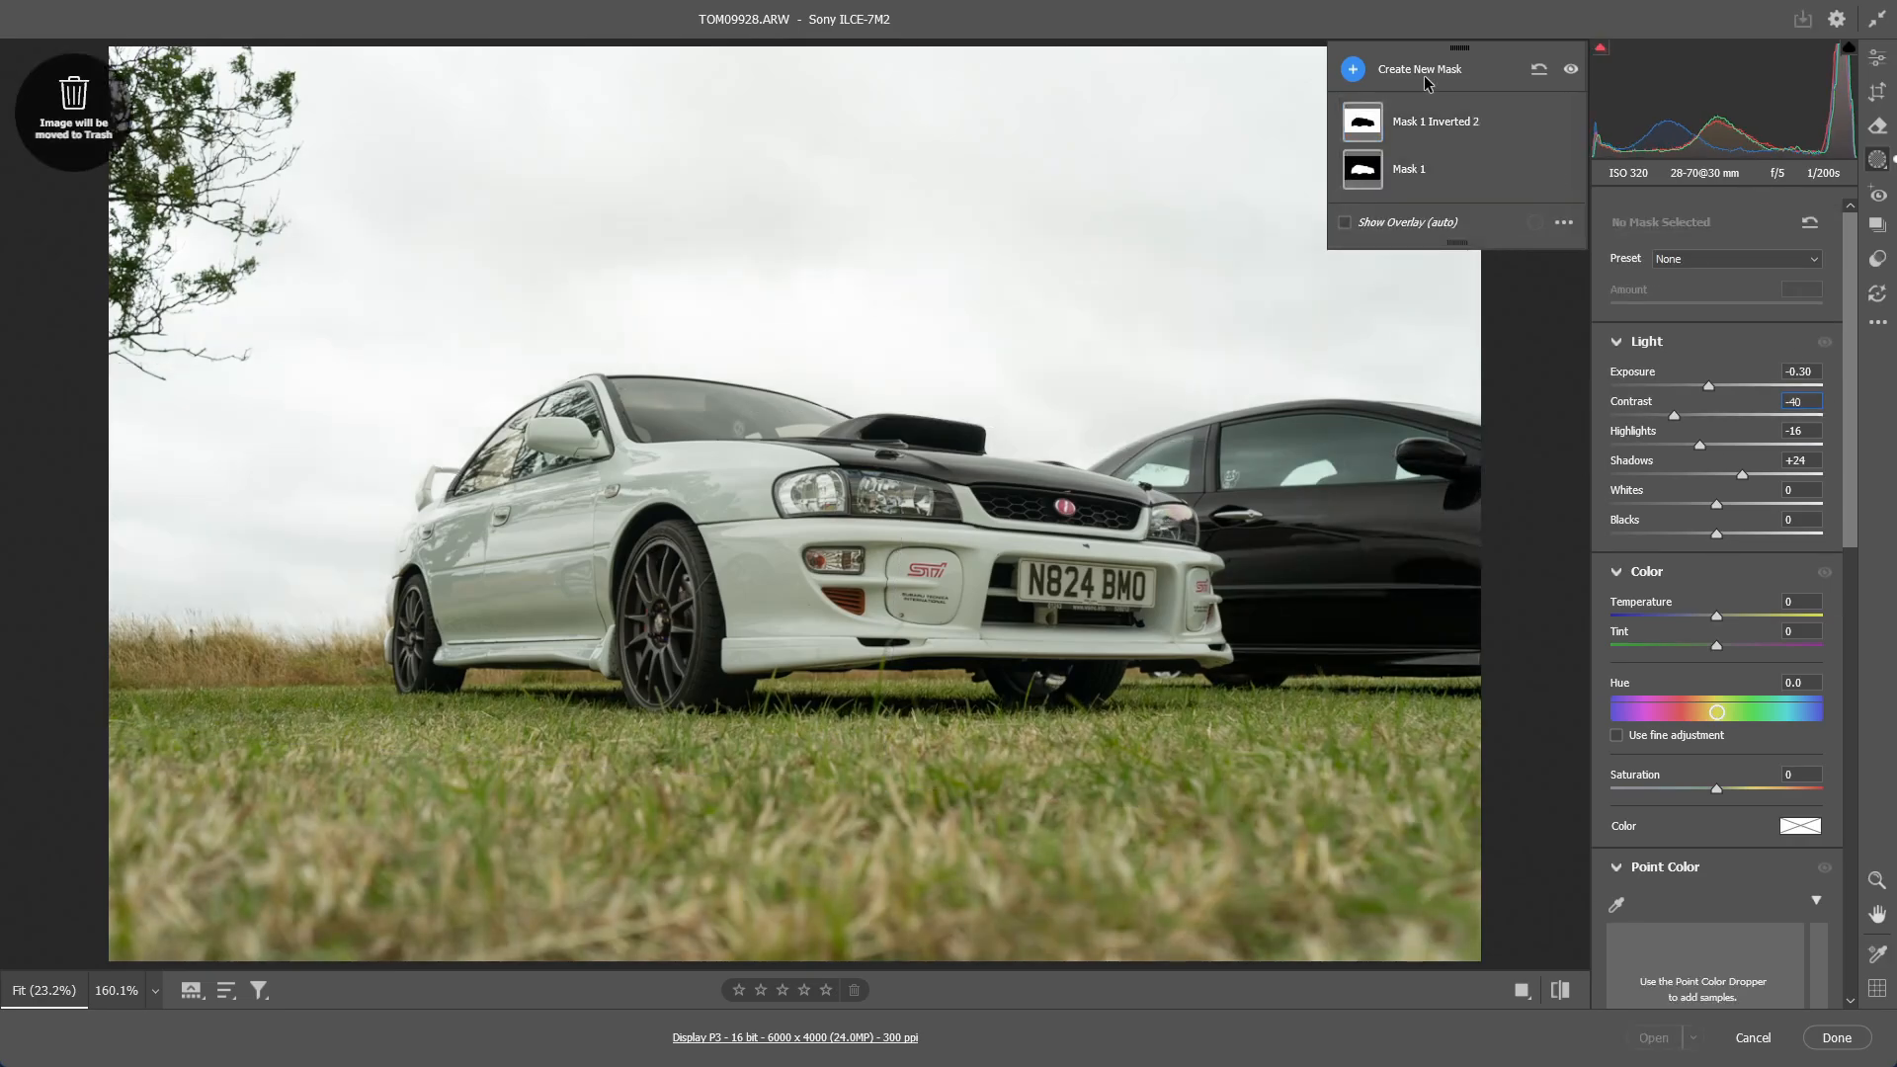
pyautogui.click(1423, 169)
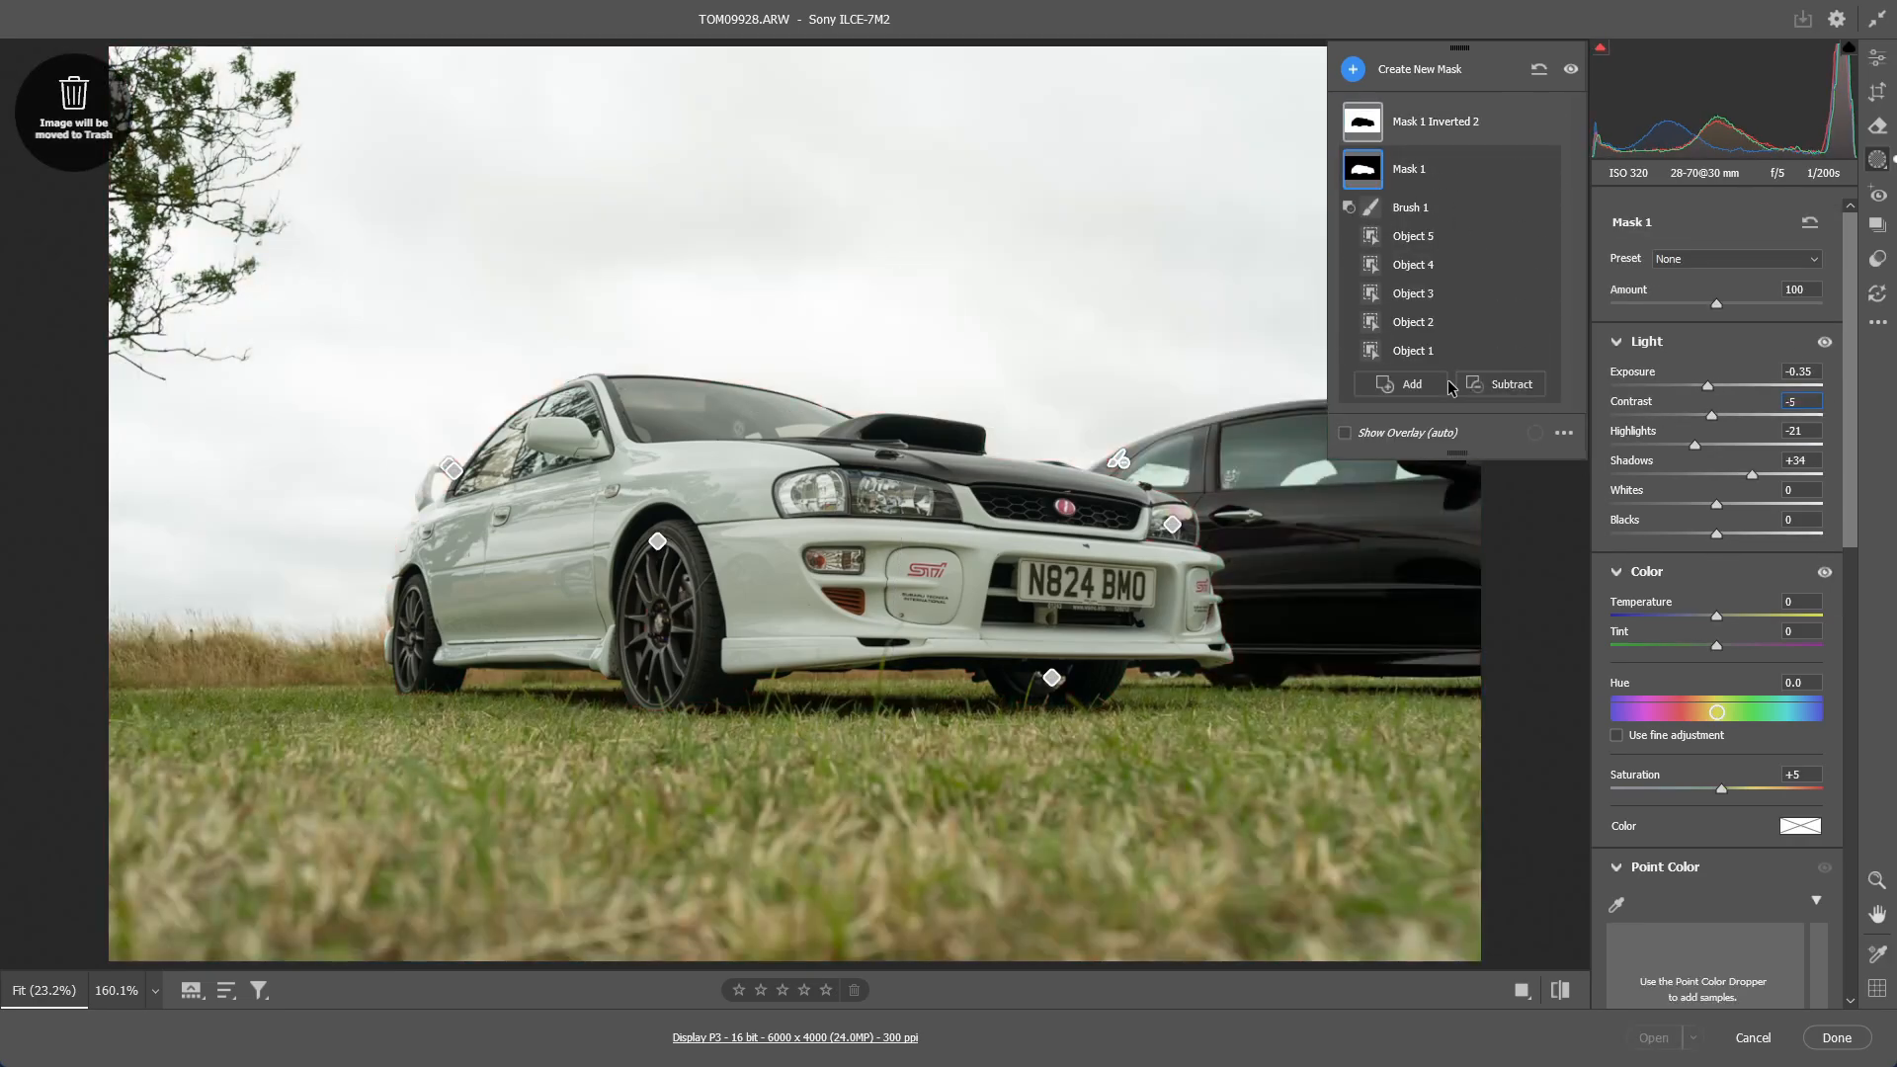
pyautogui.click(1417, 119)
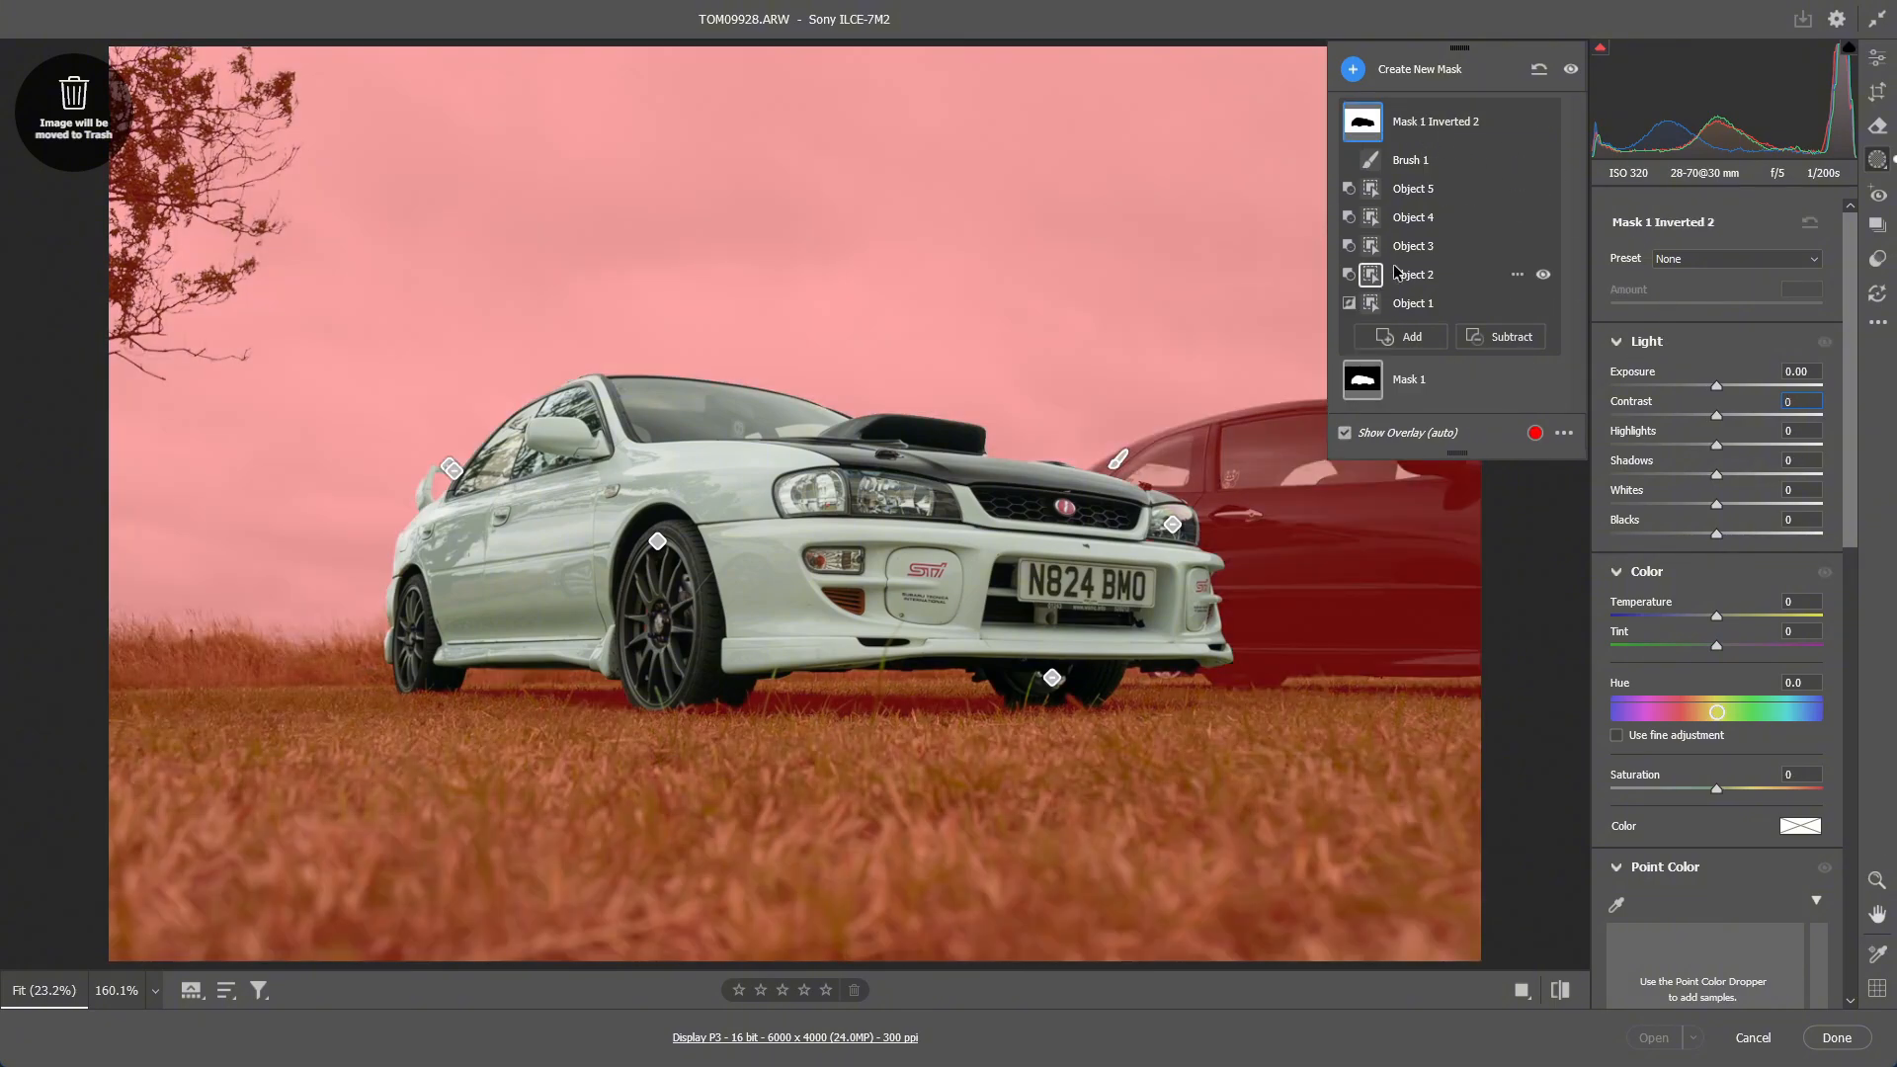
pyautogui.hotkey('ctrl', 'z')
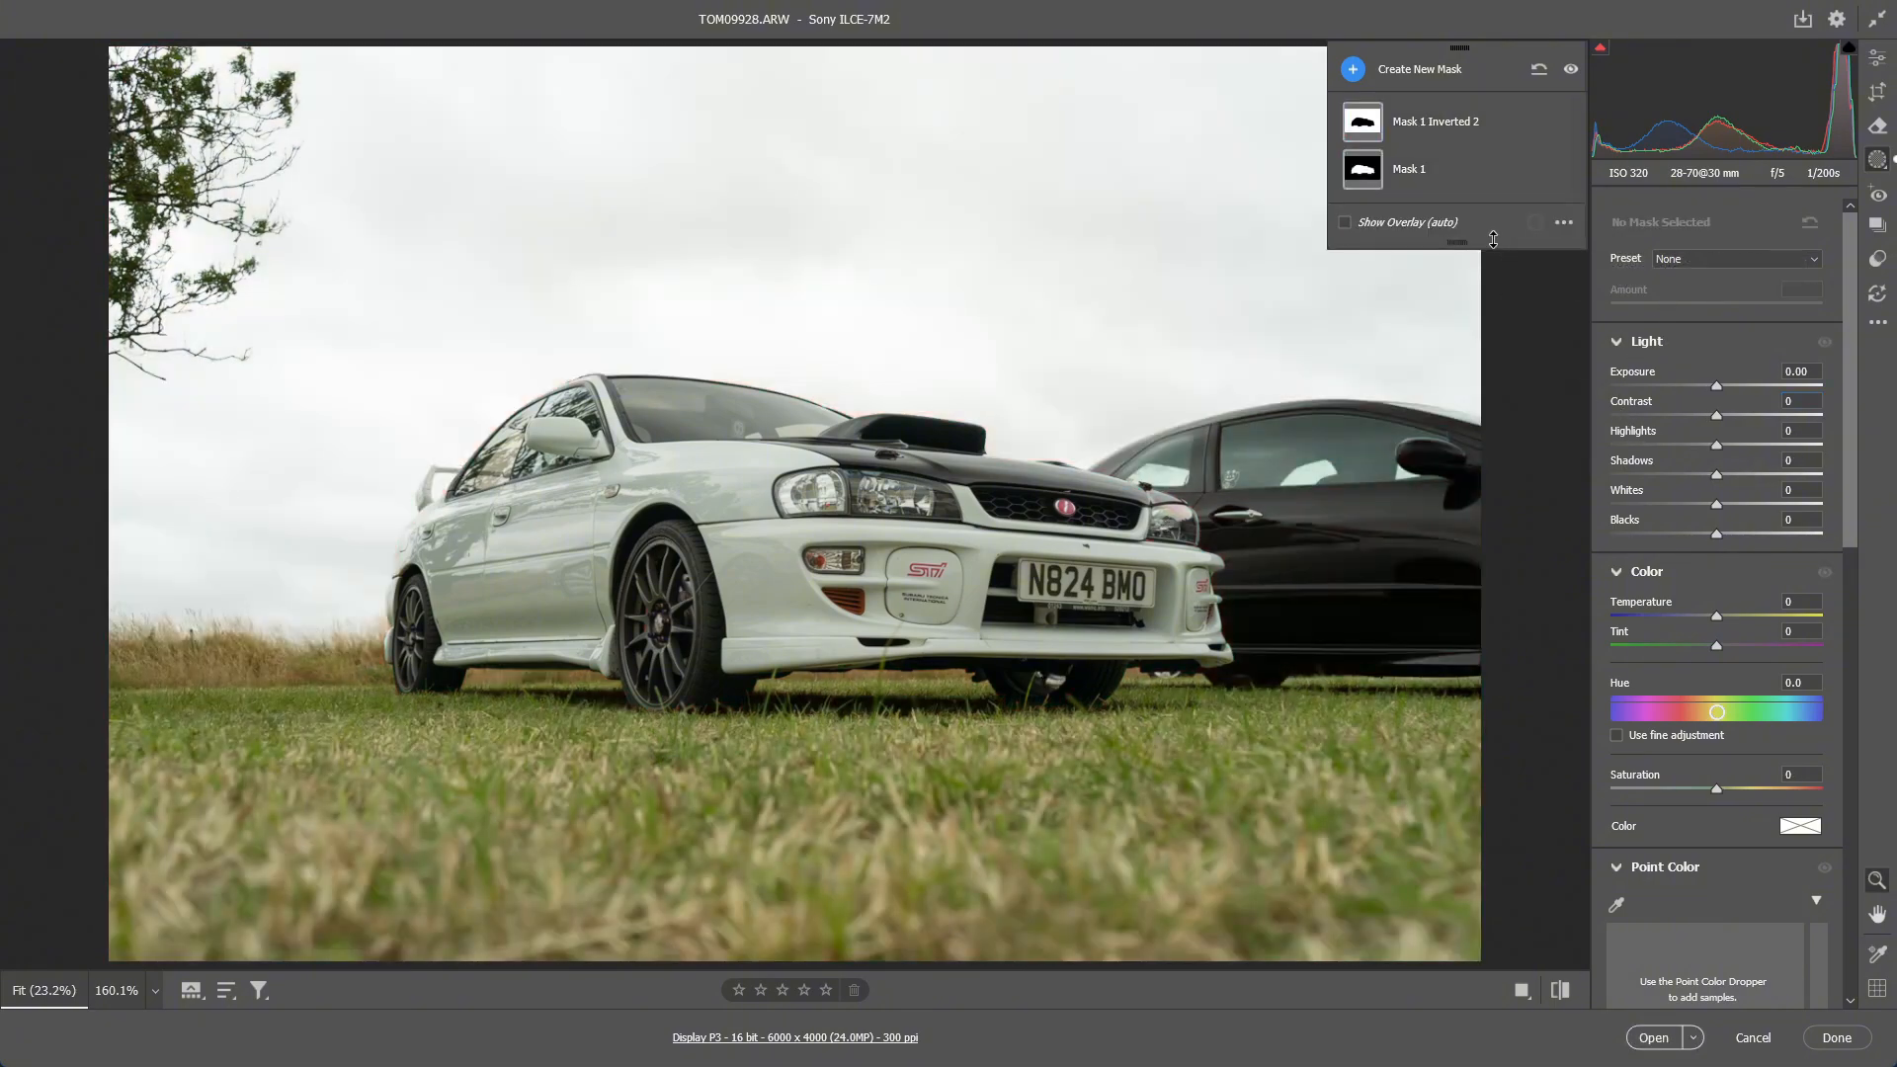
pyautogui.press('Delete')
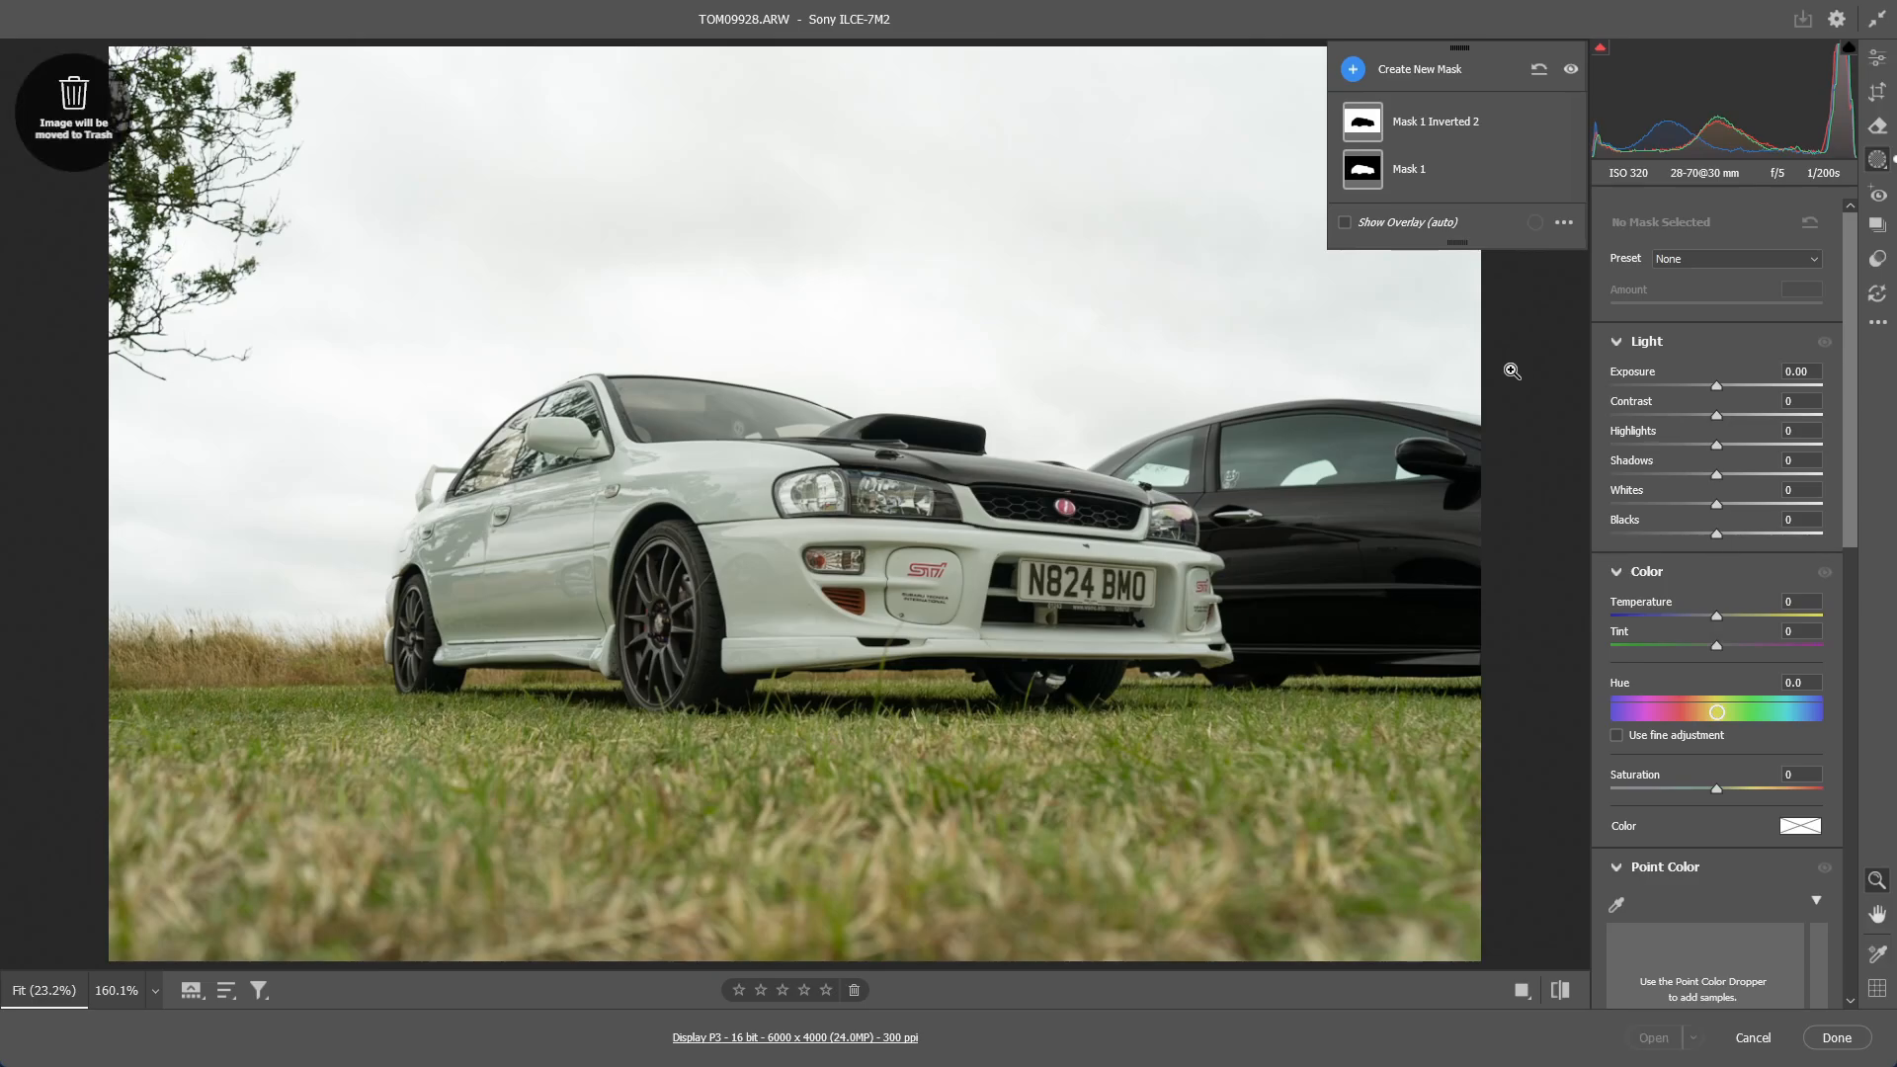
# Set the exposure of Mask 1 Inverted 2 to -0.45, contrast to +4, highlights to -9 and shadows to +16
pyautogui.click(1415, 133)
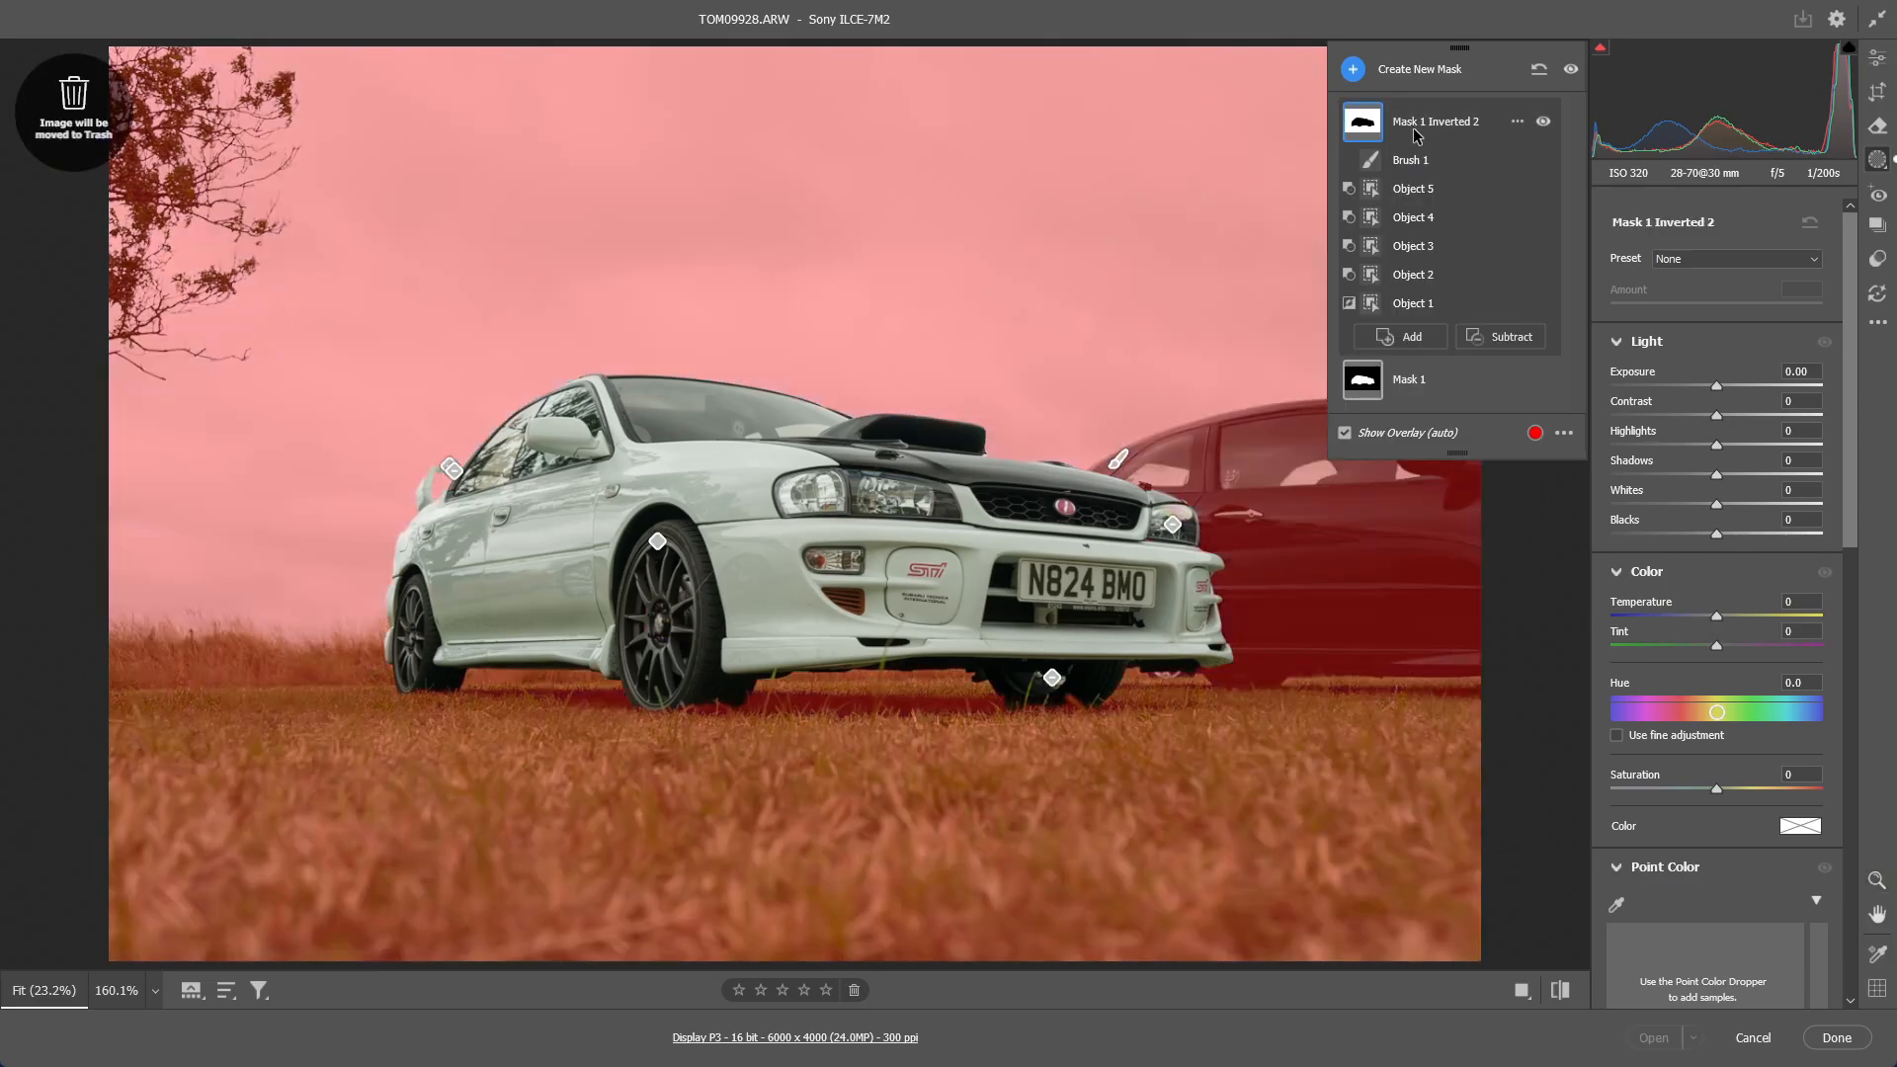
pyautogui.click(1419, 377)
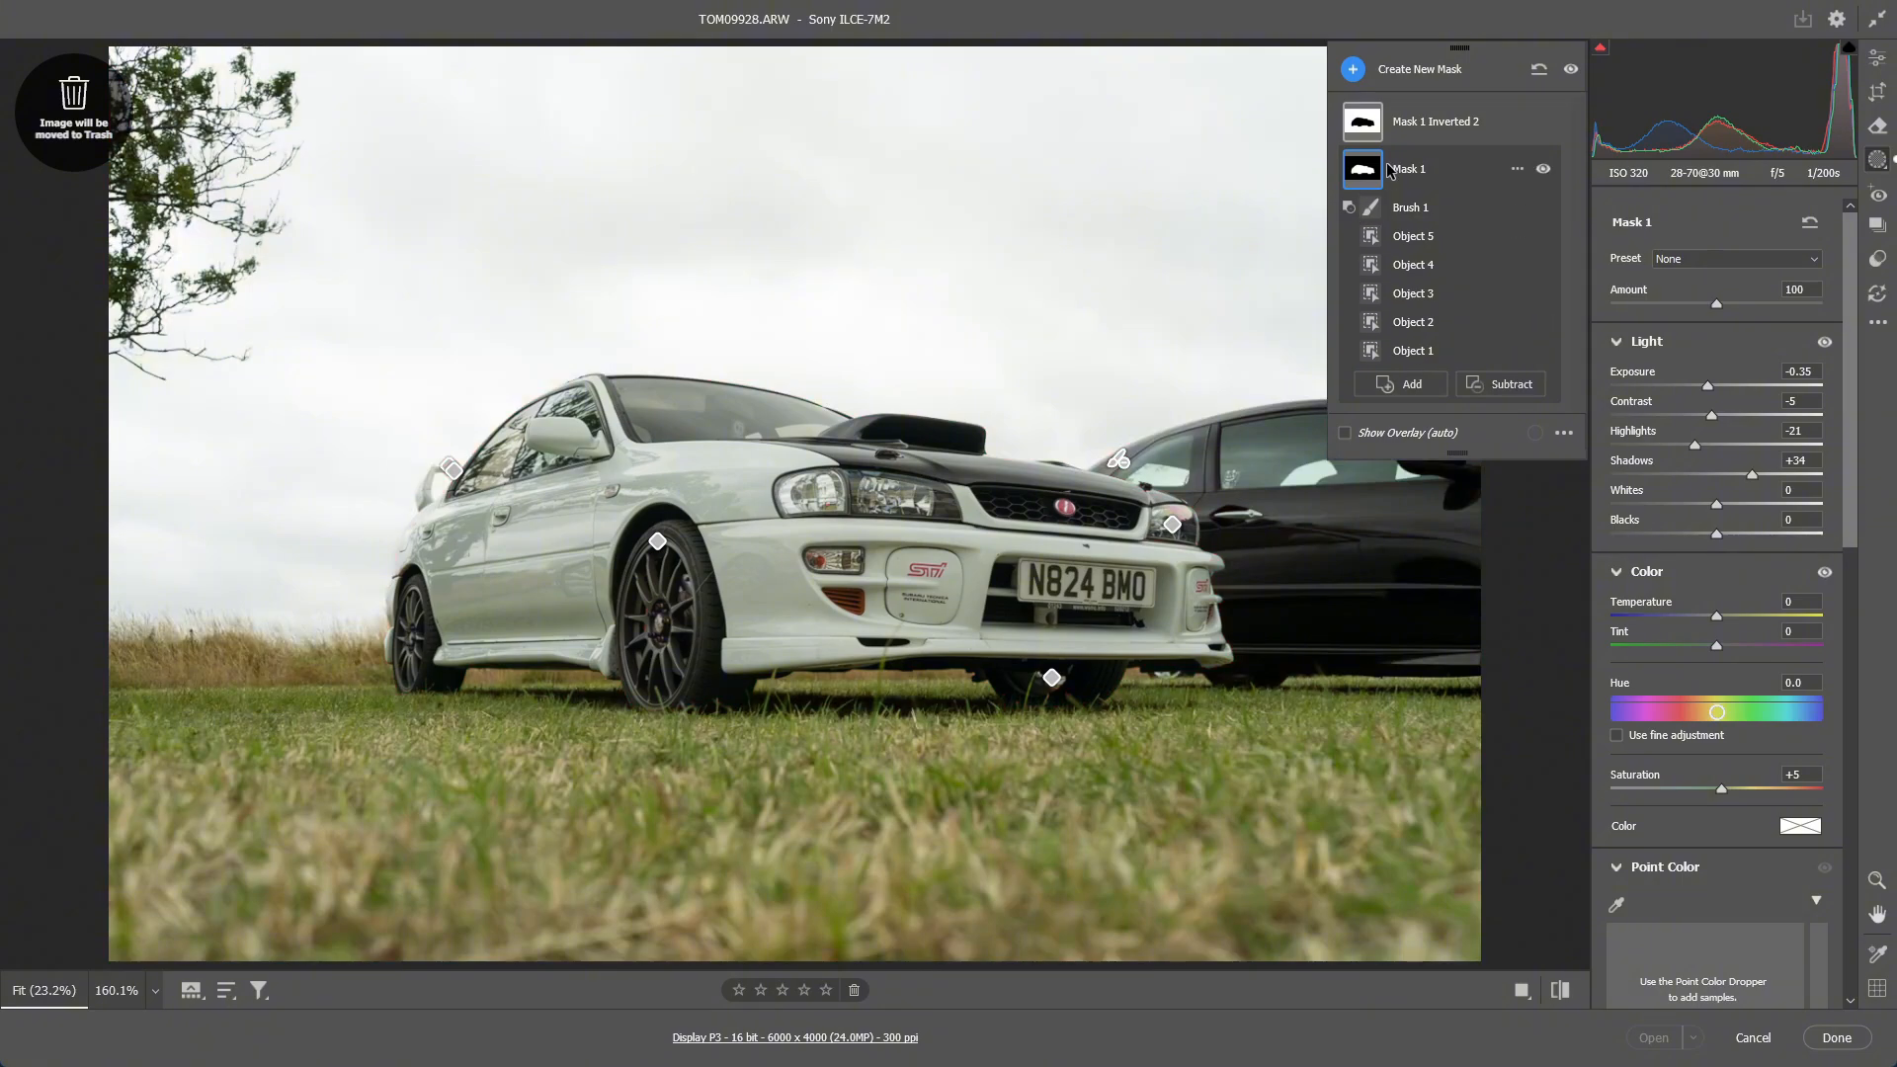
pyautogui.click(1408, 127)
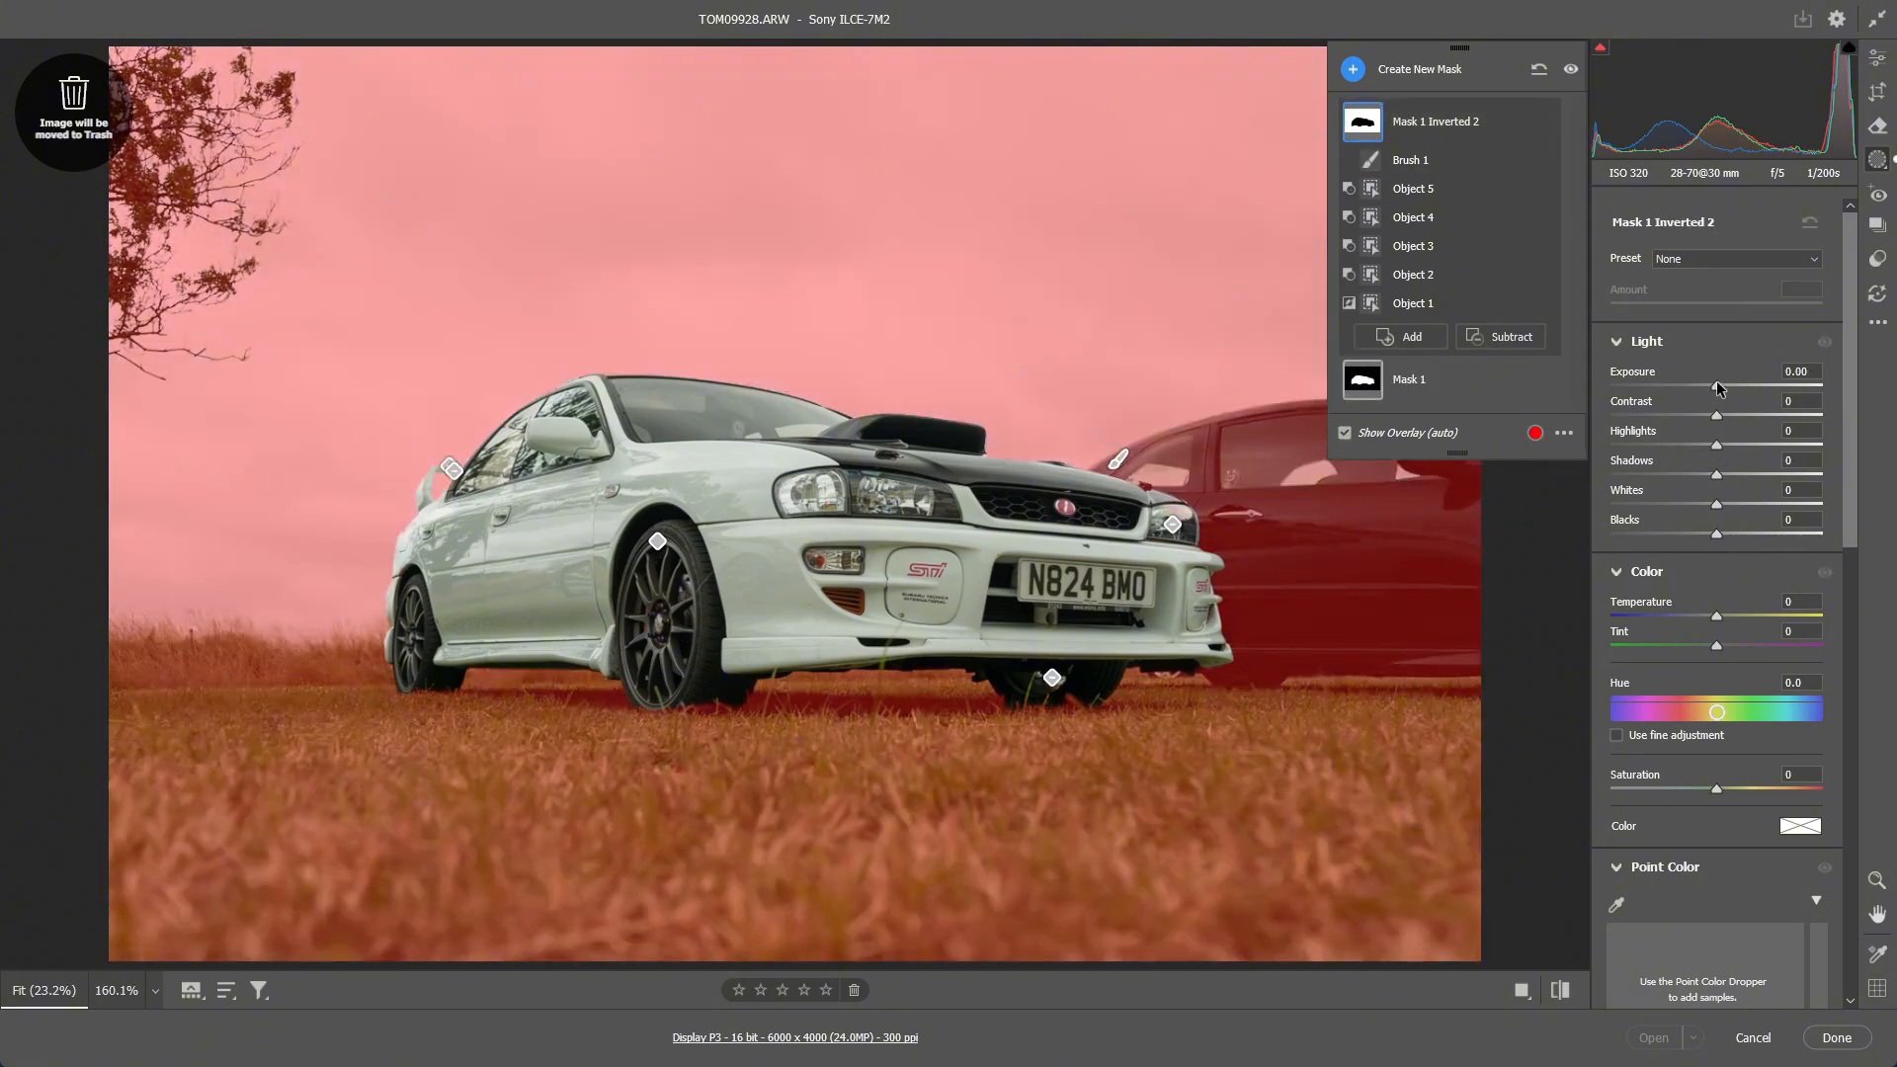
pyautogui.moveTo(1717, 386); pyautogui.dragTo(1731, 477)
pyautogui.click(1409, 379)
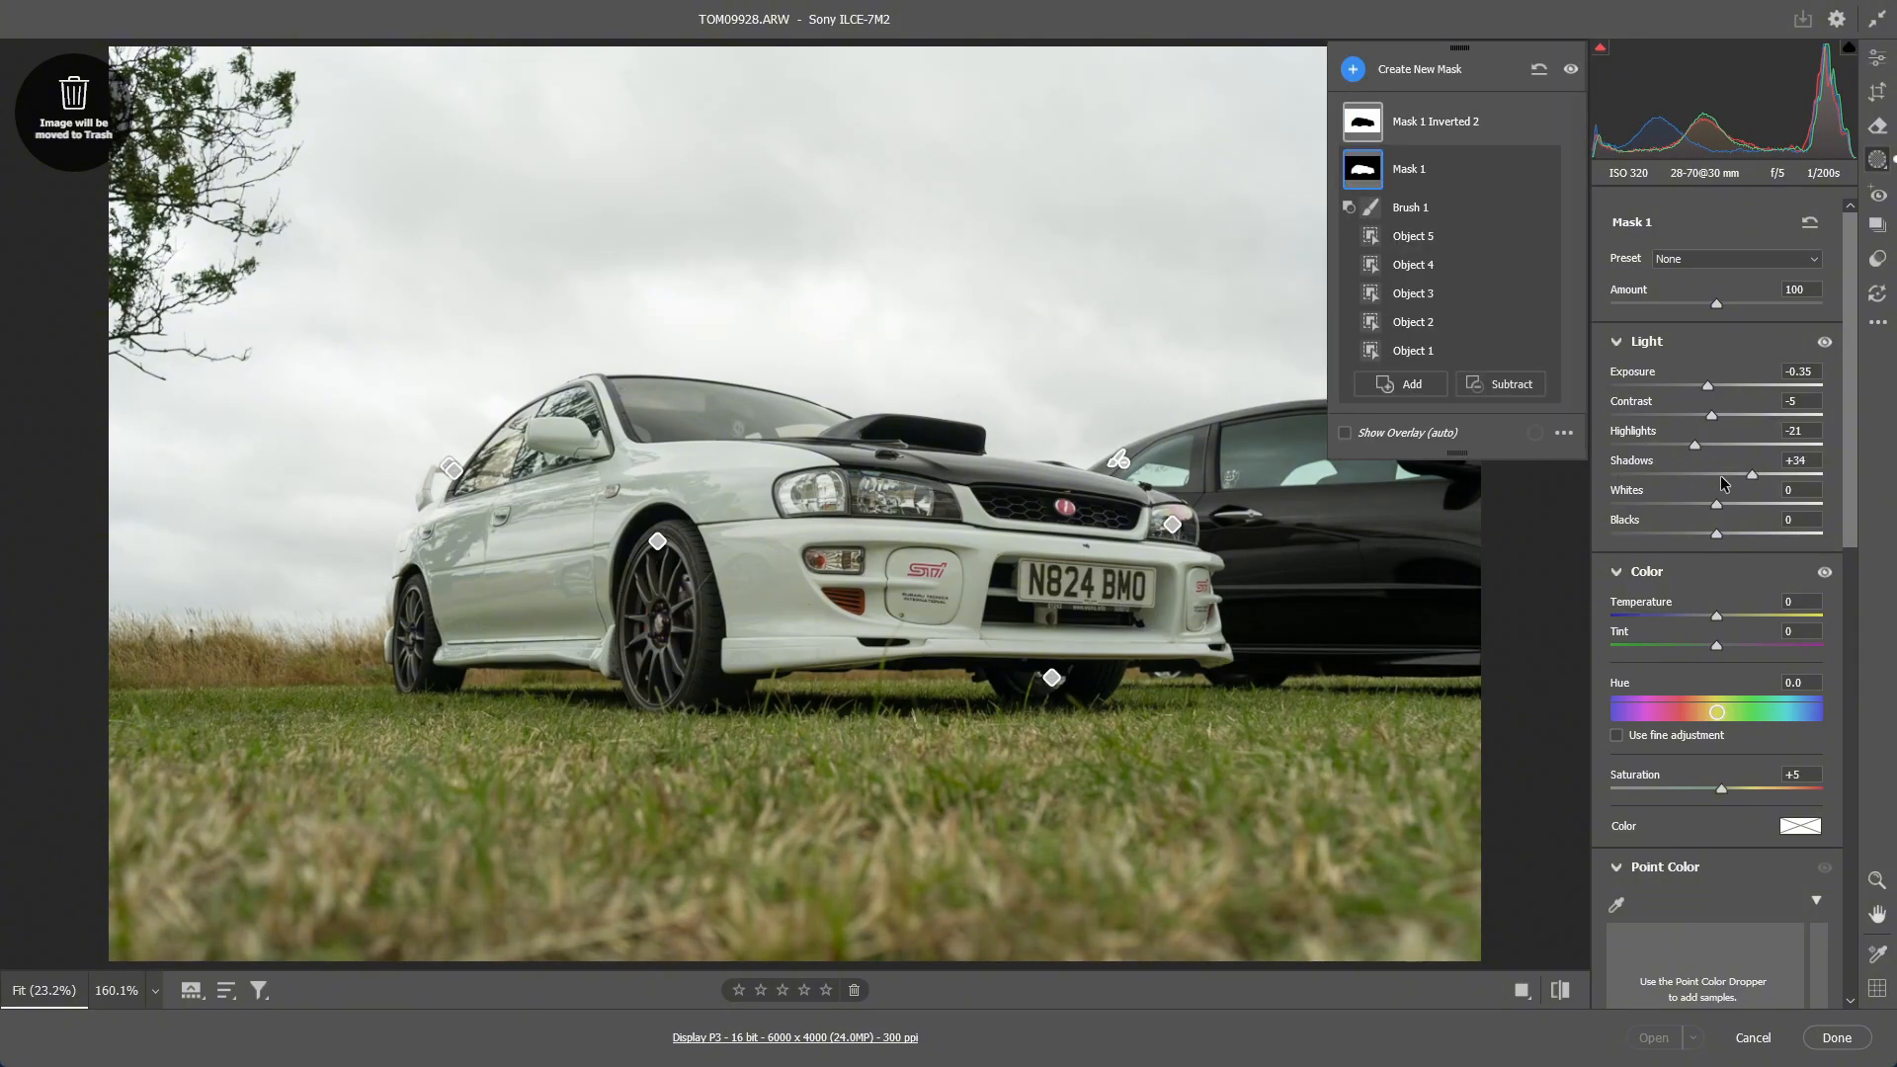
pyautogui.click(1446, 122)
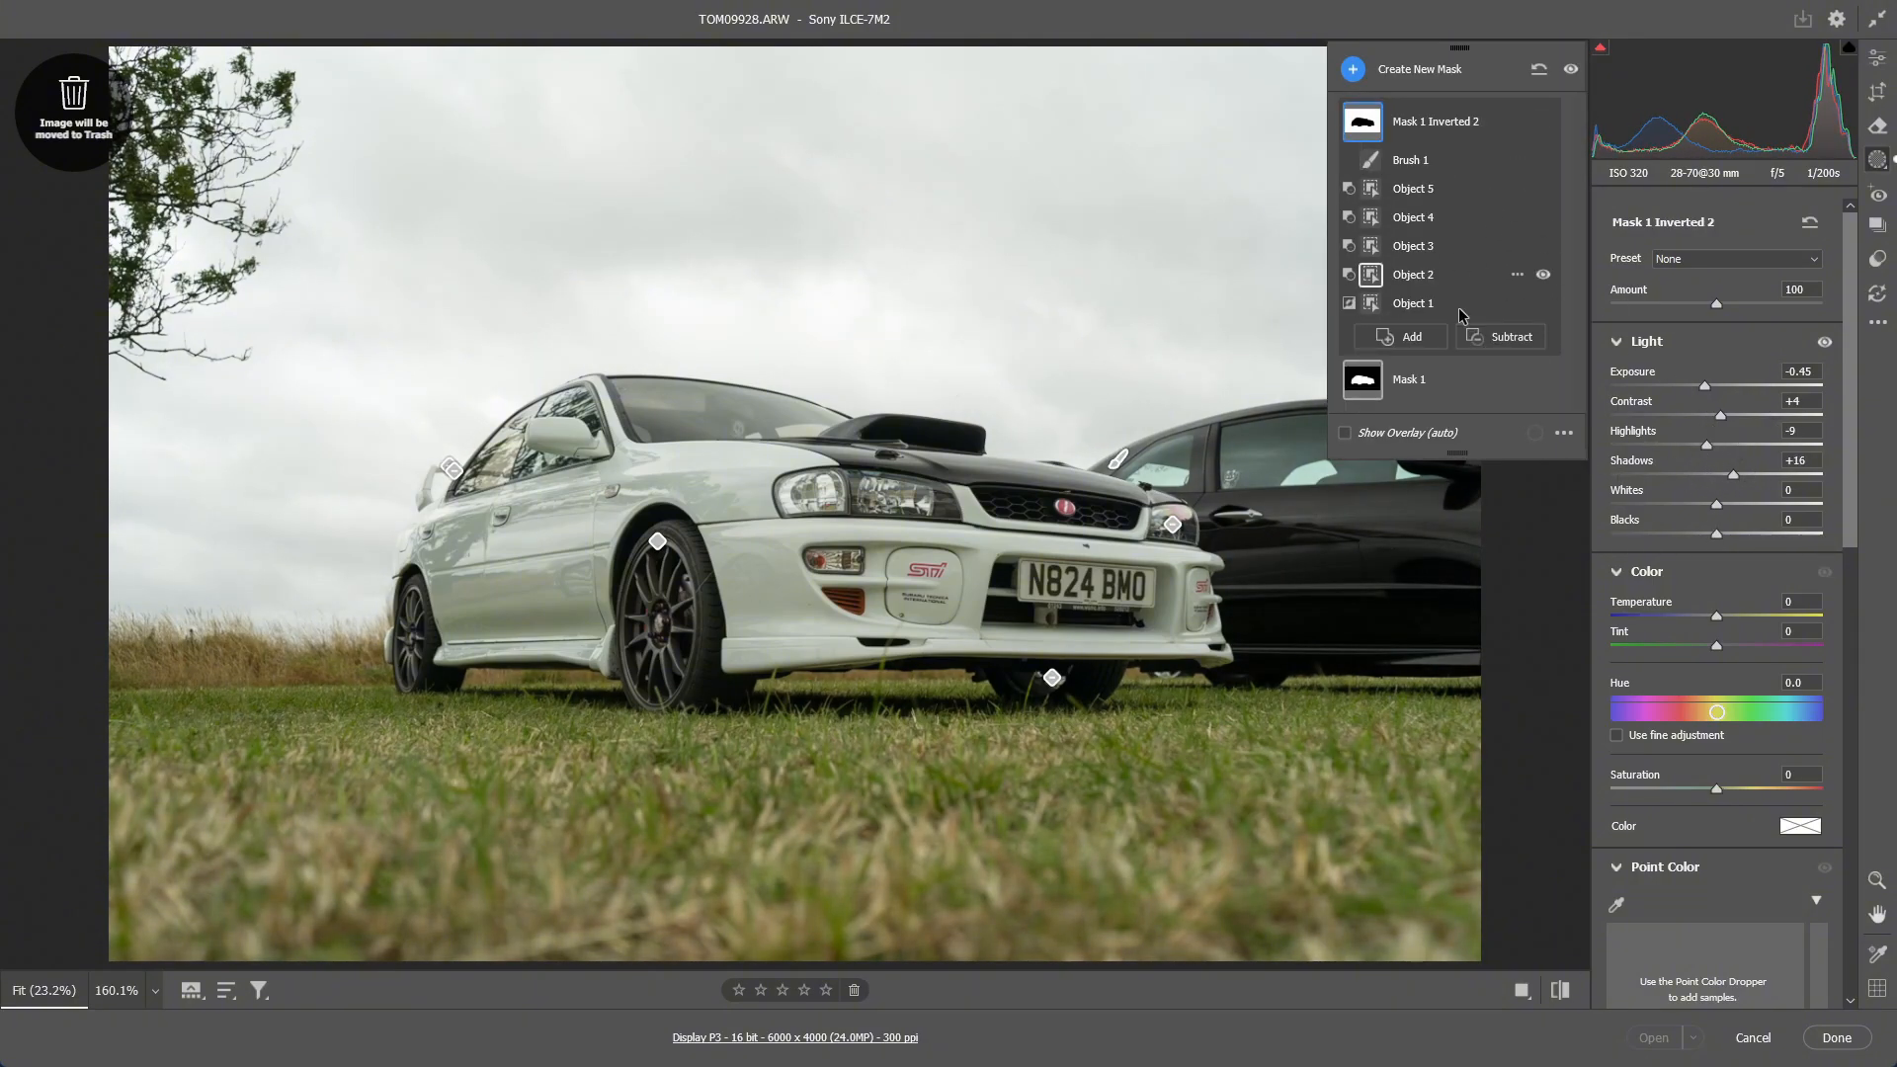
# Duplicate and invert Mask 1 once more and make the new, unadjusted inverted mask active
pyautogui.click(1413, 384)
pyautogui.rightClick(1421, 178)
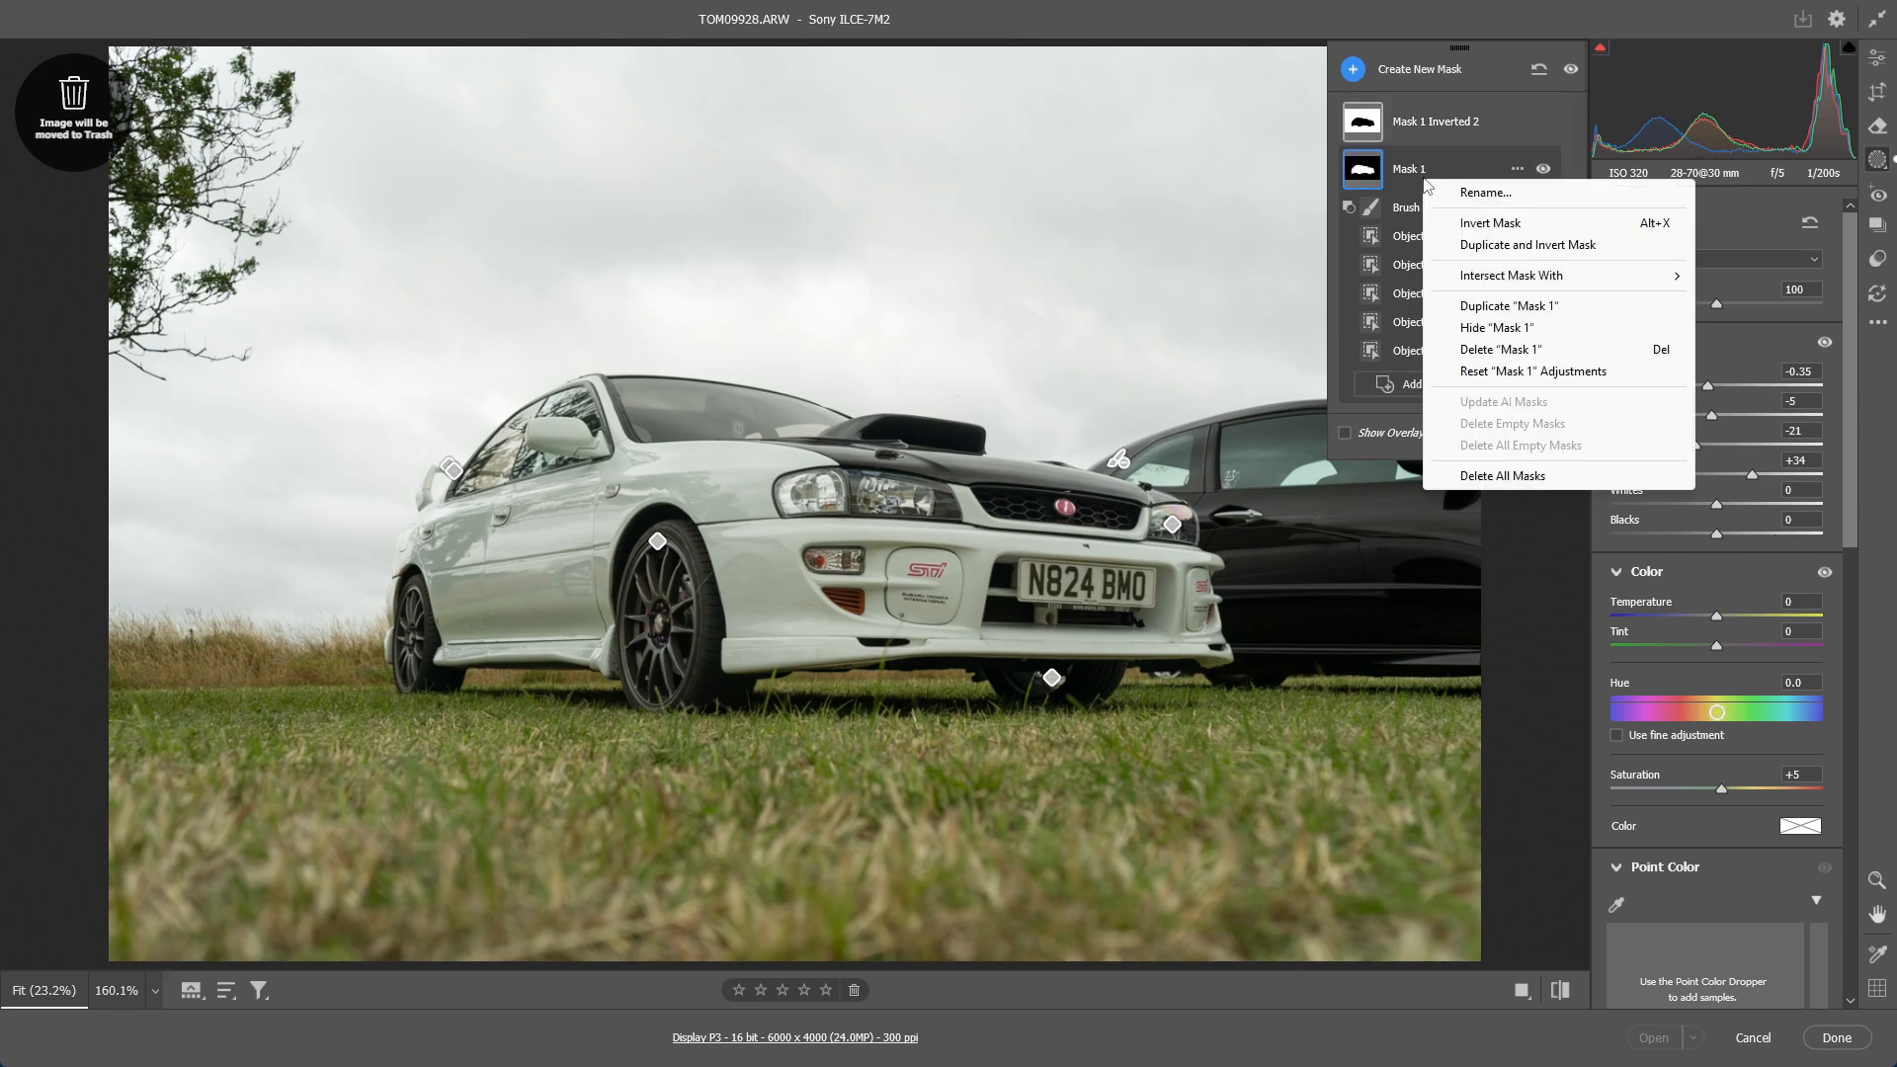
pyautogui.click(1545, 249)
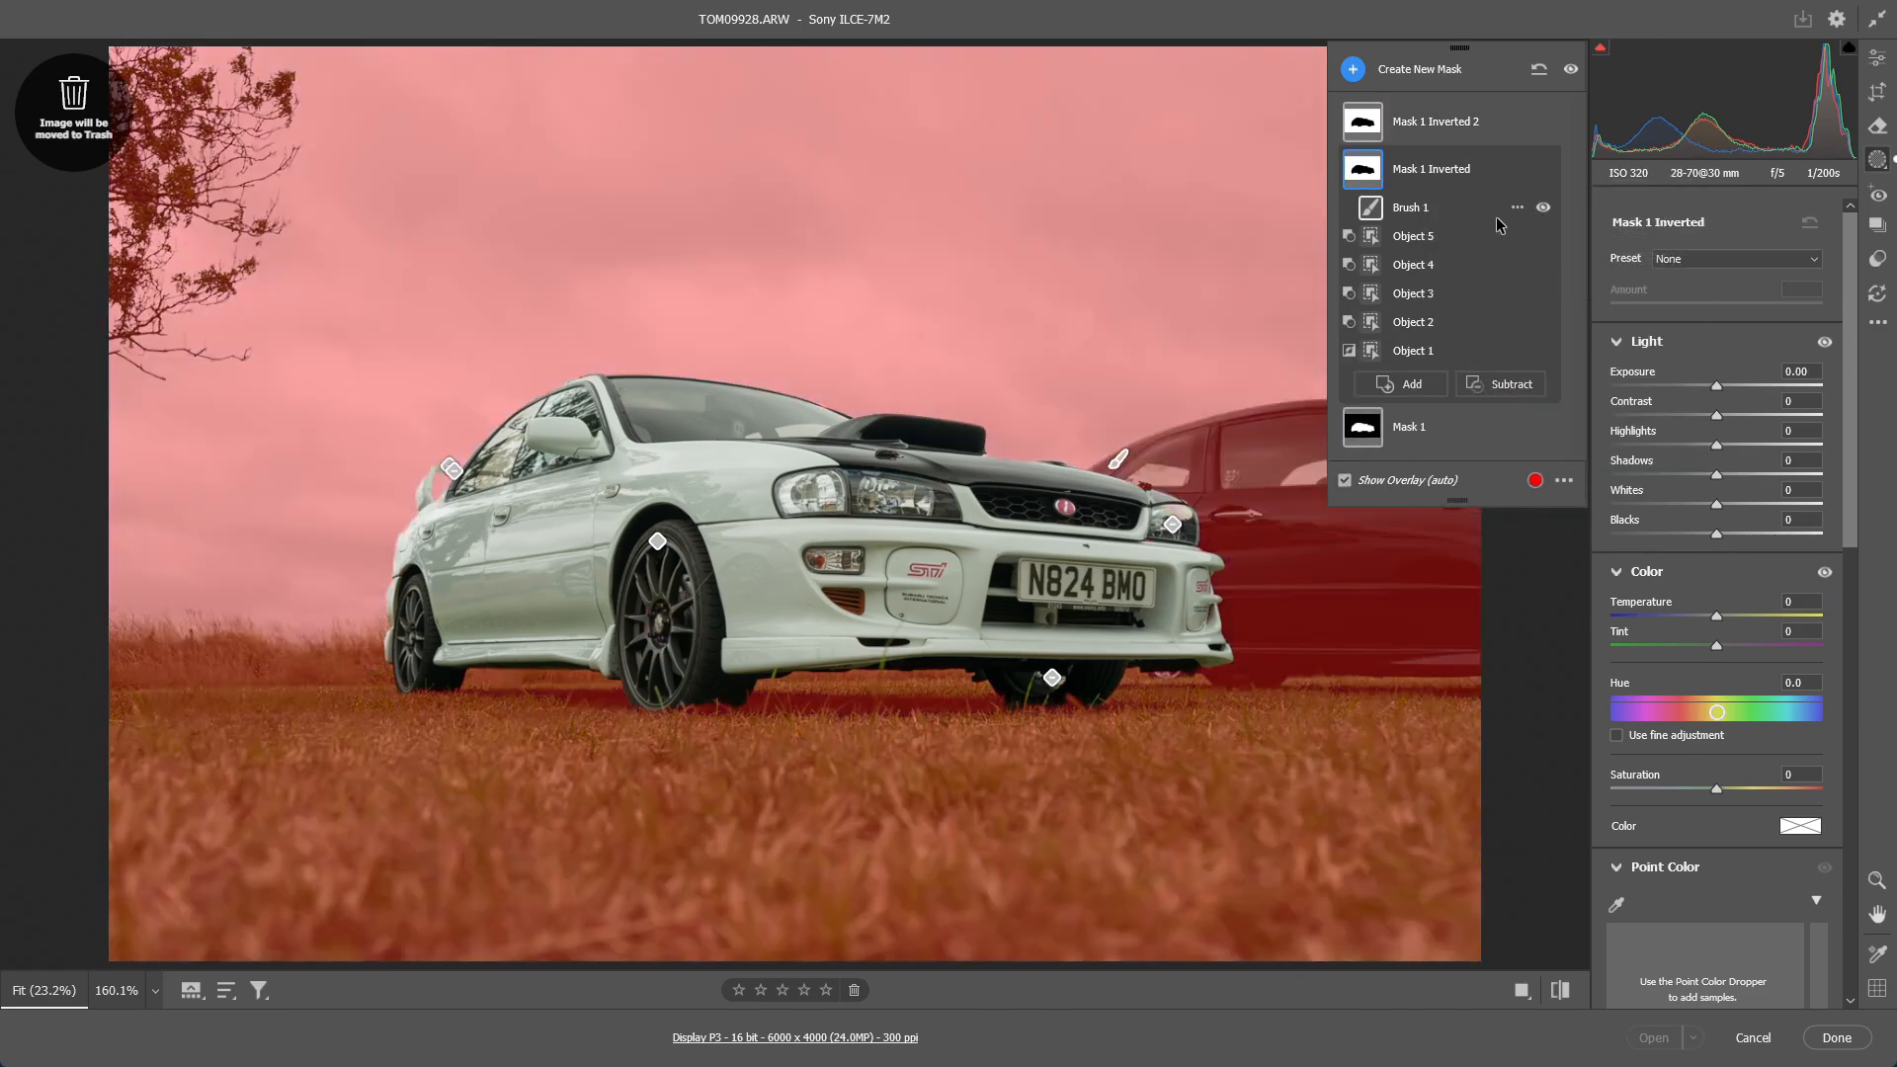
pyautogui.click(1425, 131)
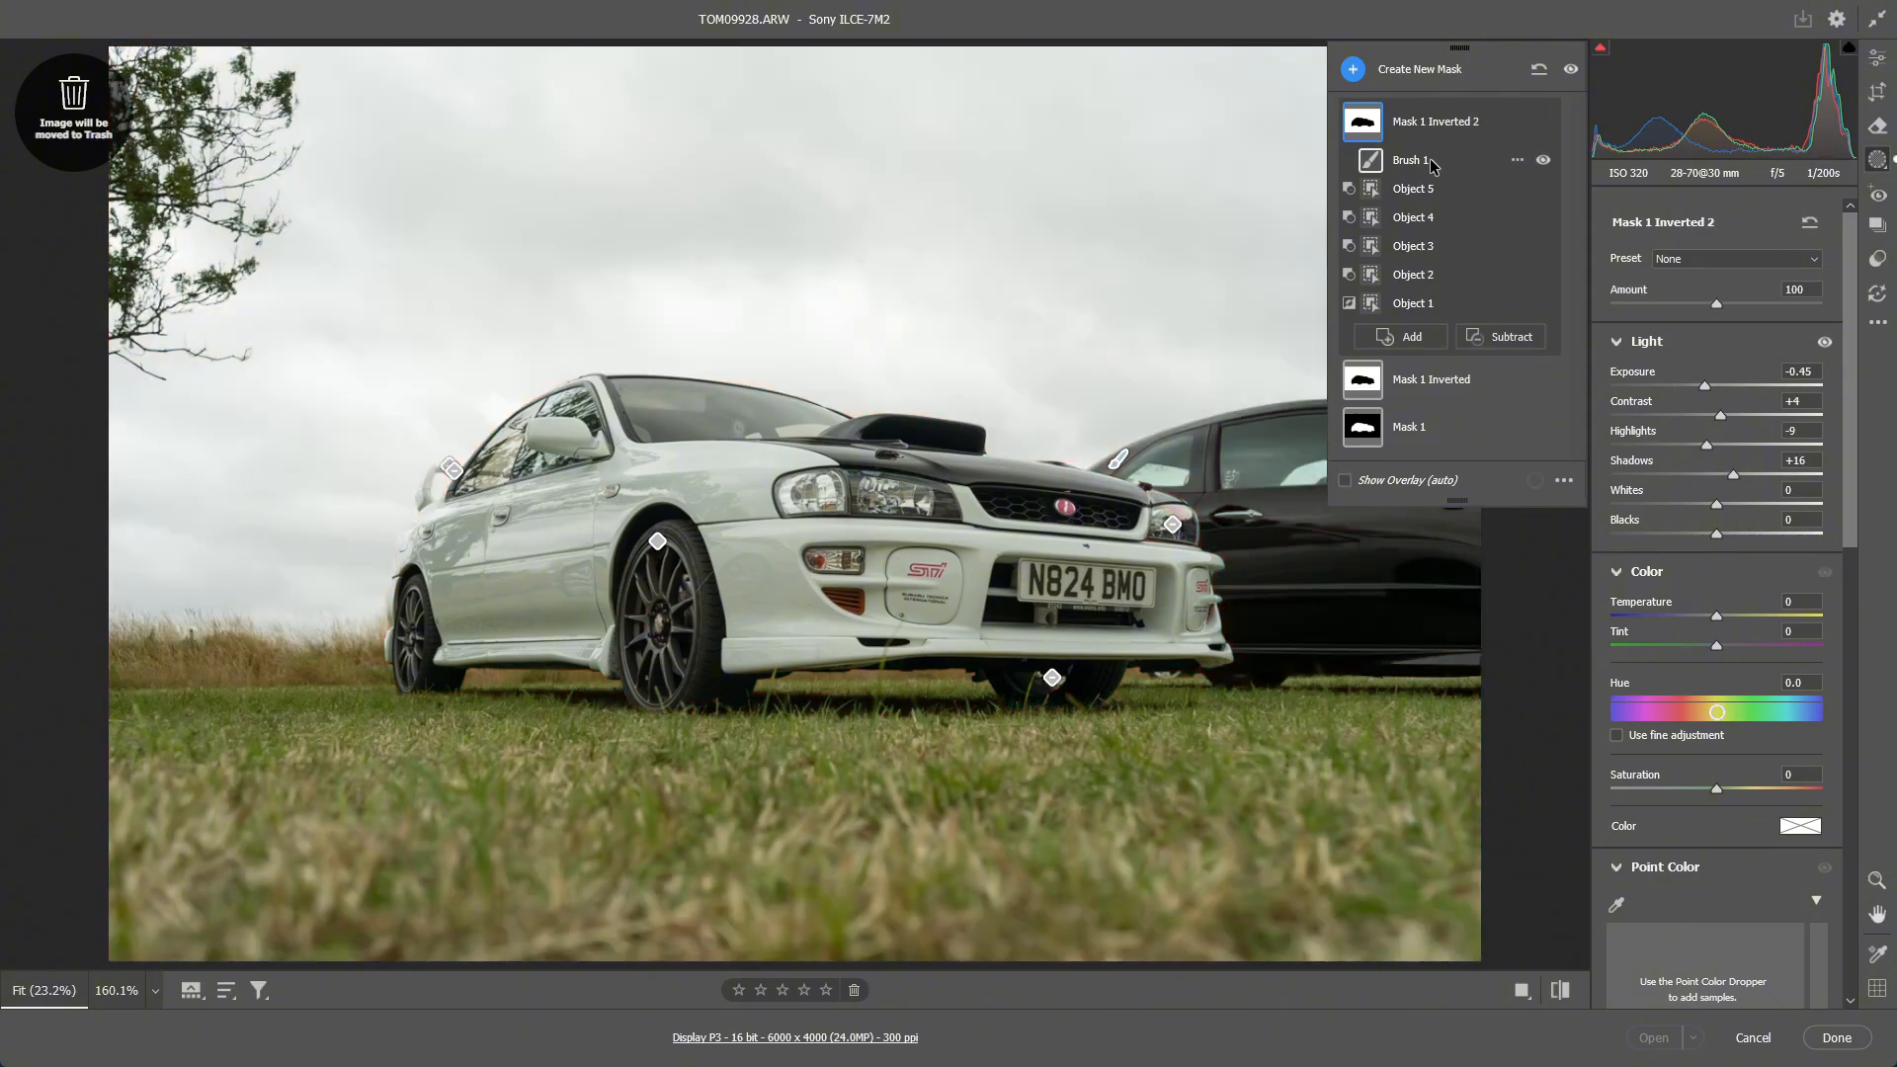
pyautogui.click(1433, 166)
pyautogui.click(1429, 383)
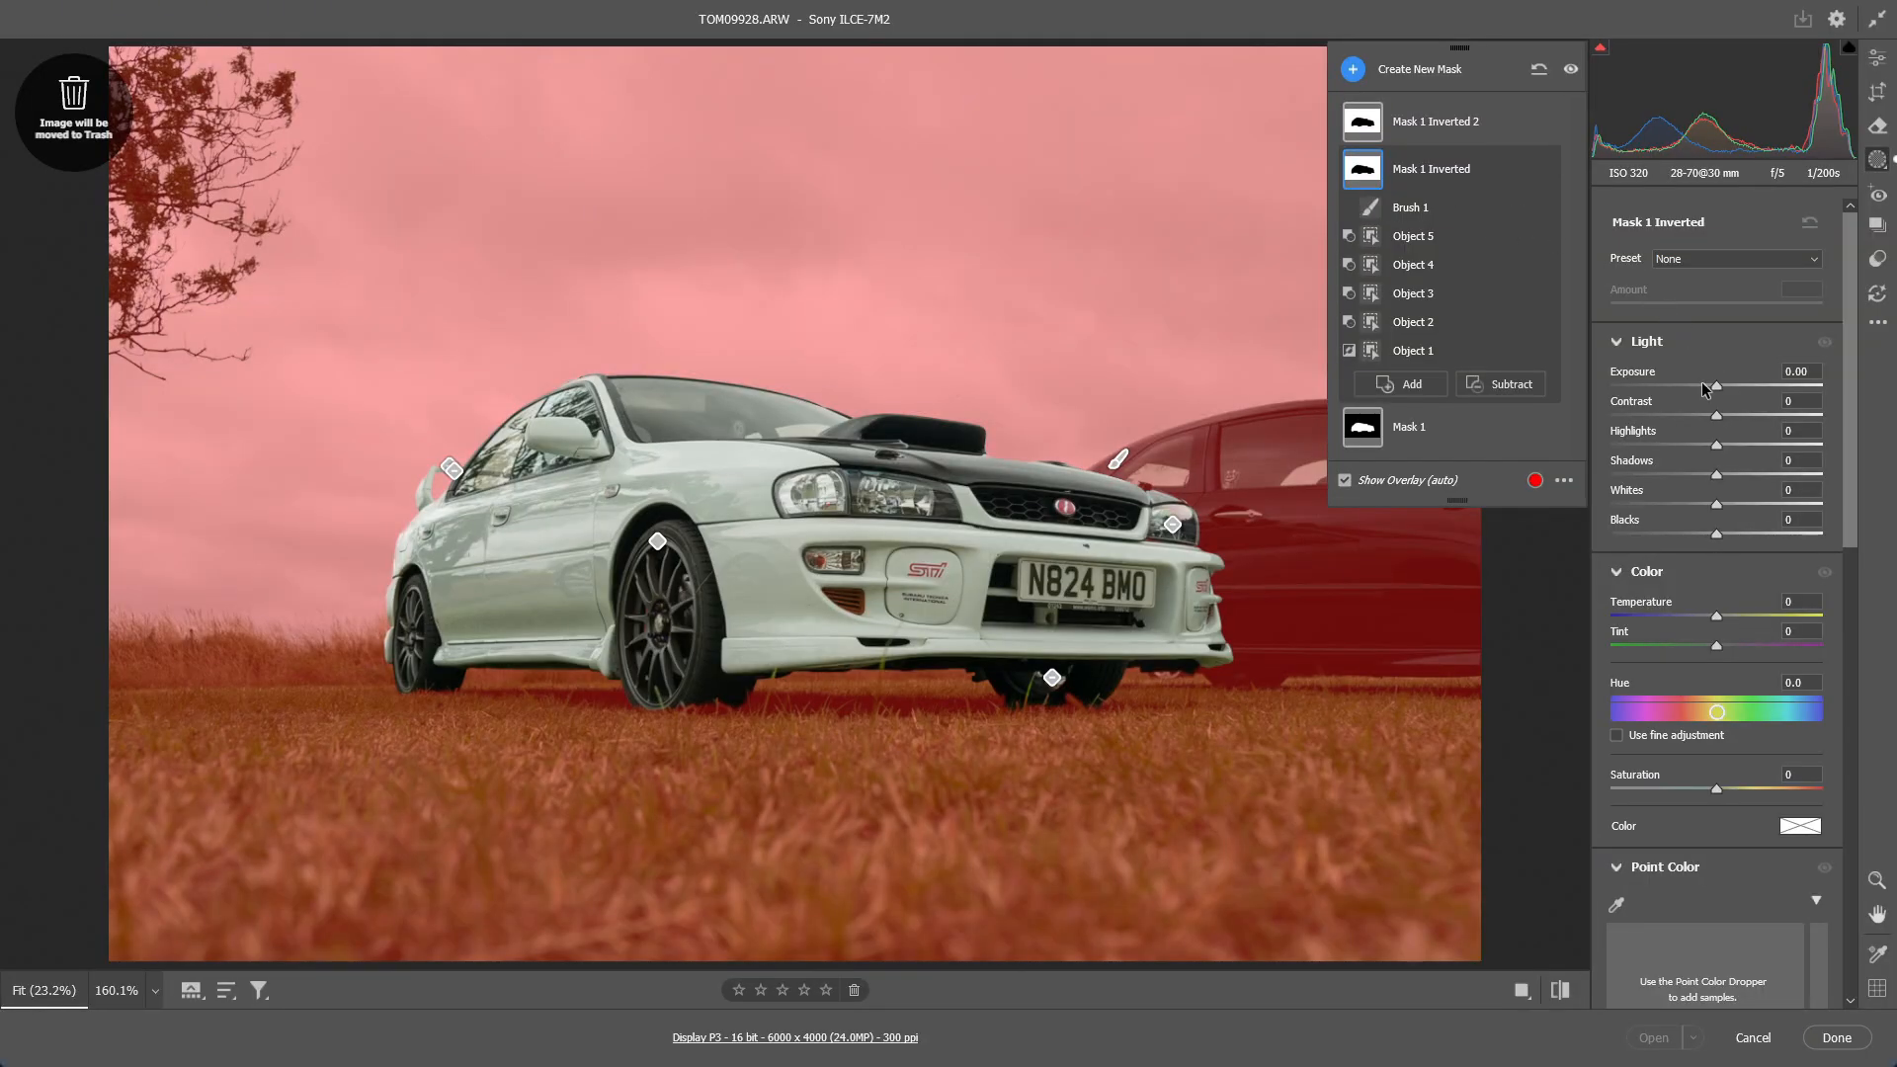
# Subtract a vertical linear gradient from the new inverted mask, running from the top edge of the sky to the bottom of the grass
pyautogui.click(1494, 386)
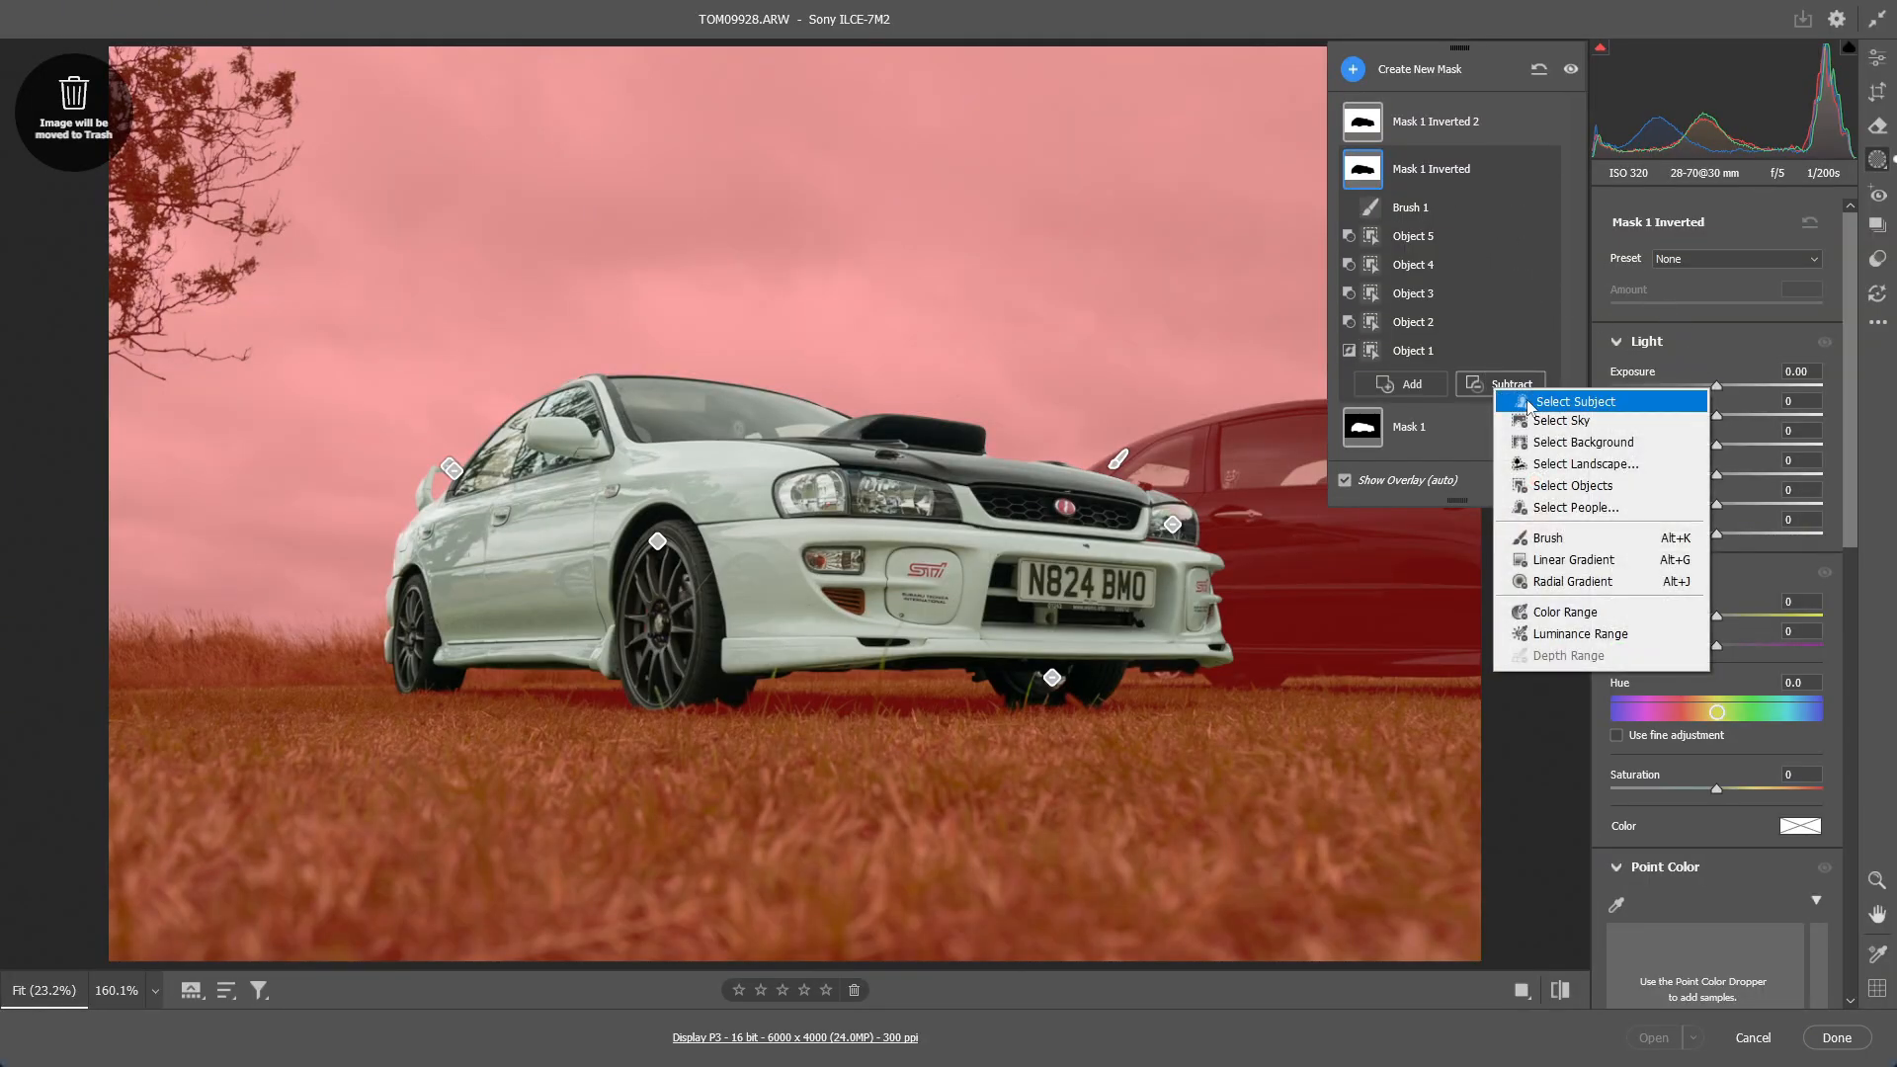
pyautogui.click(1593, 559)
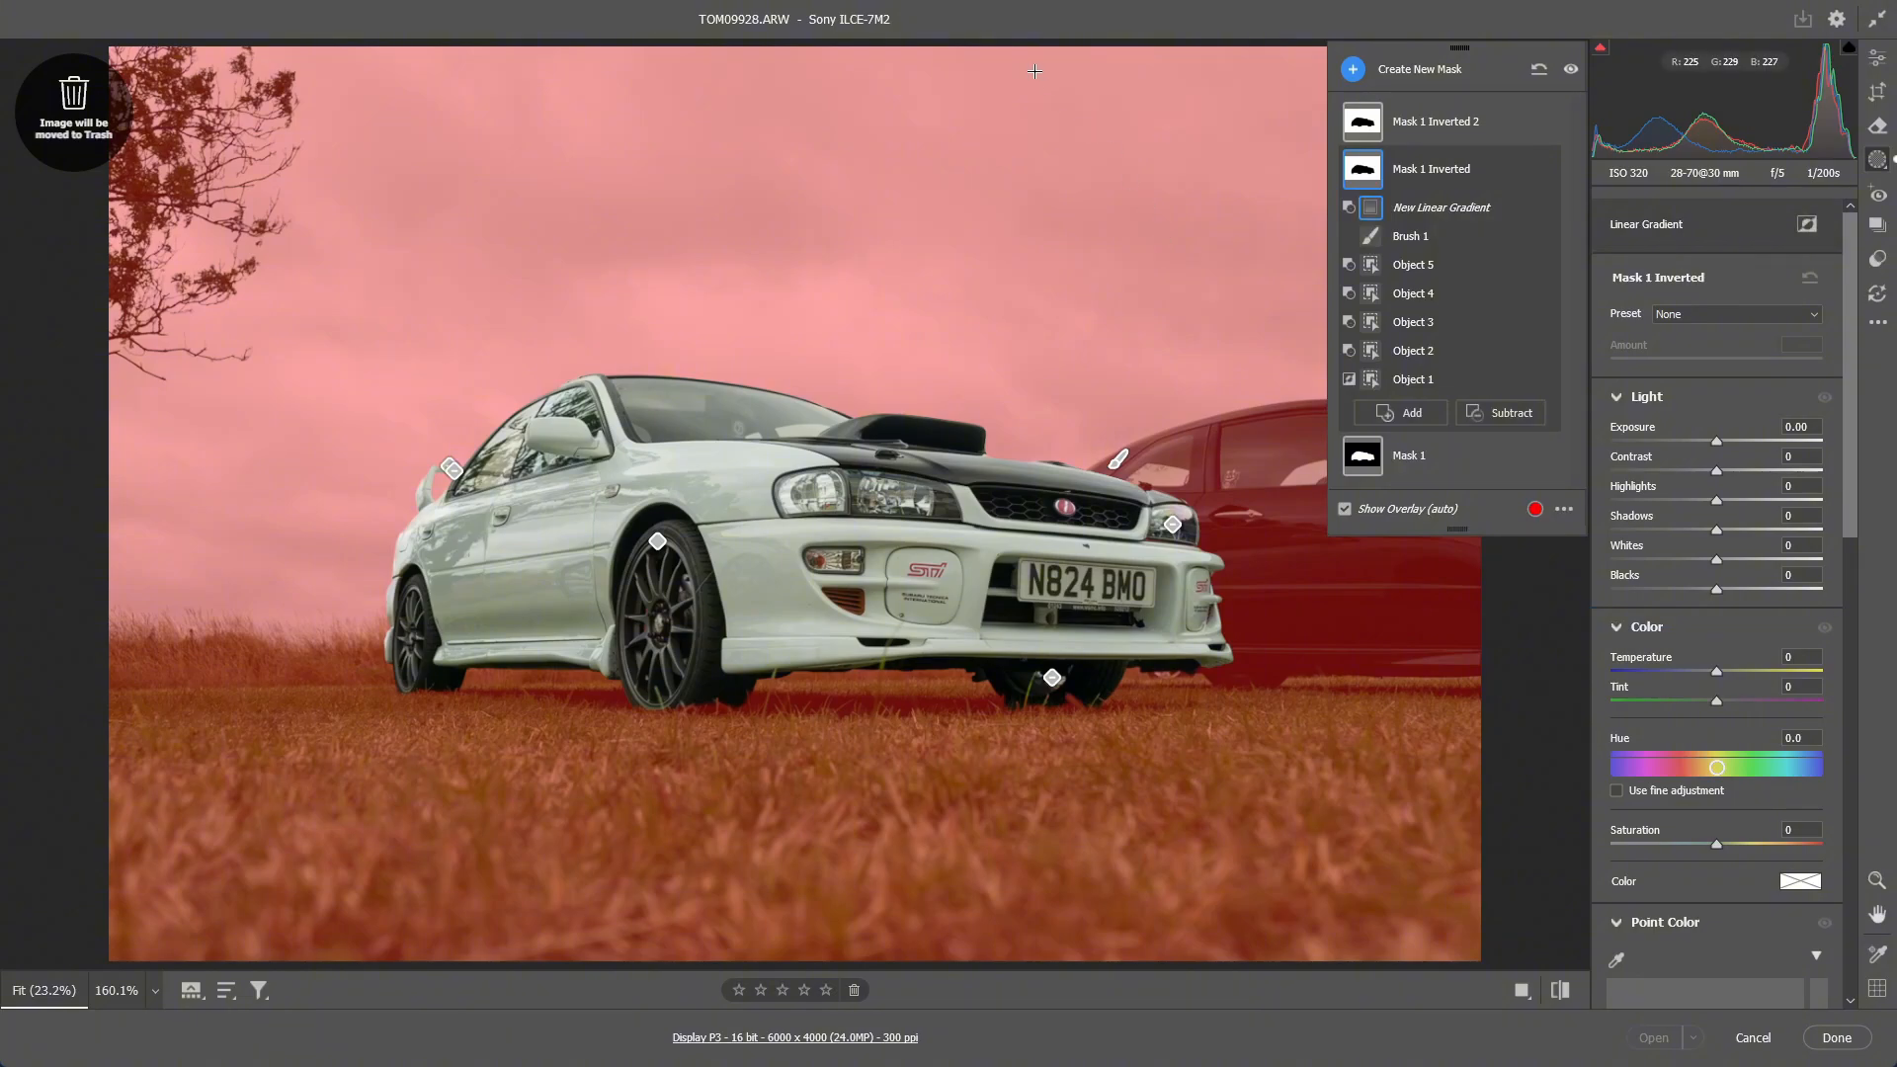
pyautogui.moveTo(1029, 51); pyautogui.dragTo(1067, 944)
pyautogui.scroll(4, 1114, 760)
pyautogui.scroll(-1, 1144, 695)
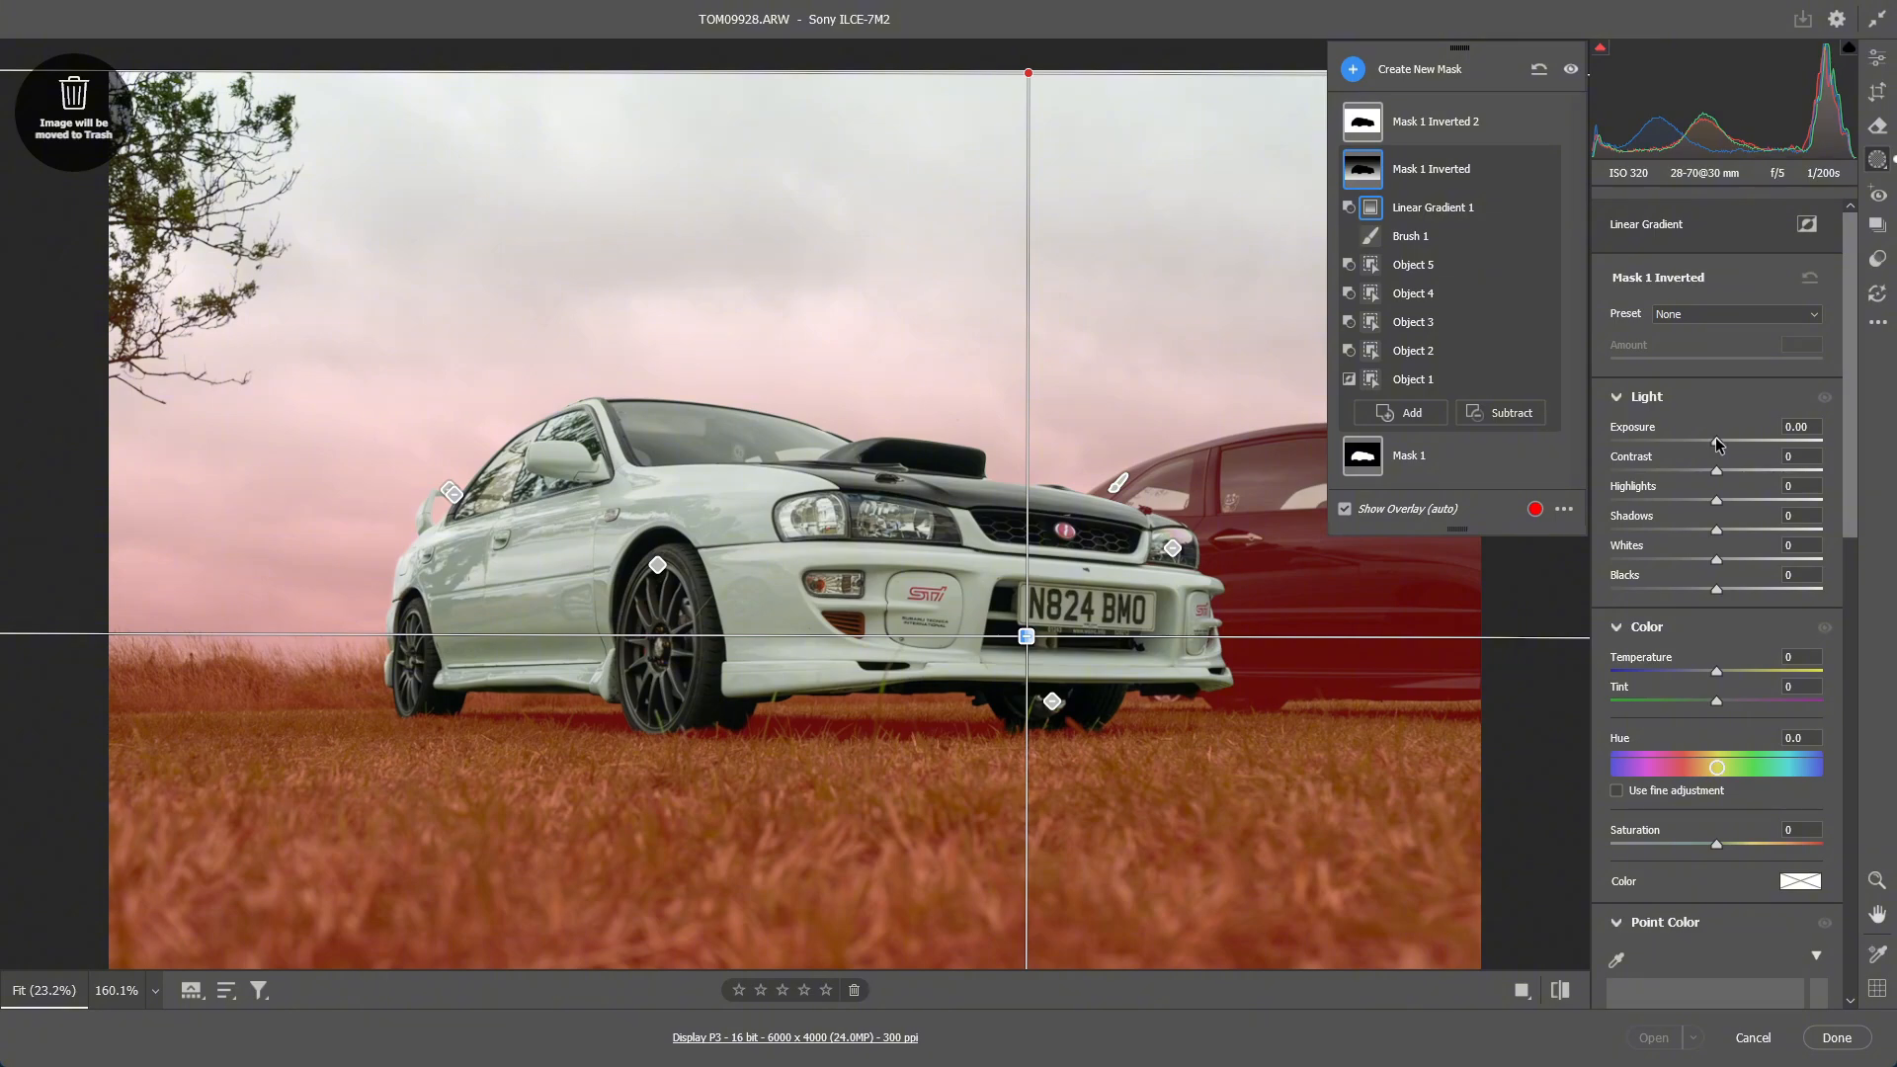
pyautogui.scroll(-1, 1214, 479)
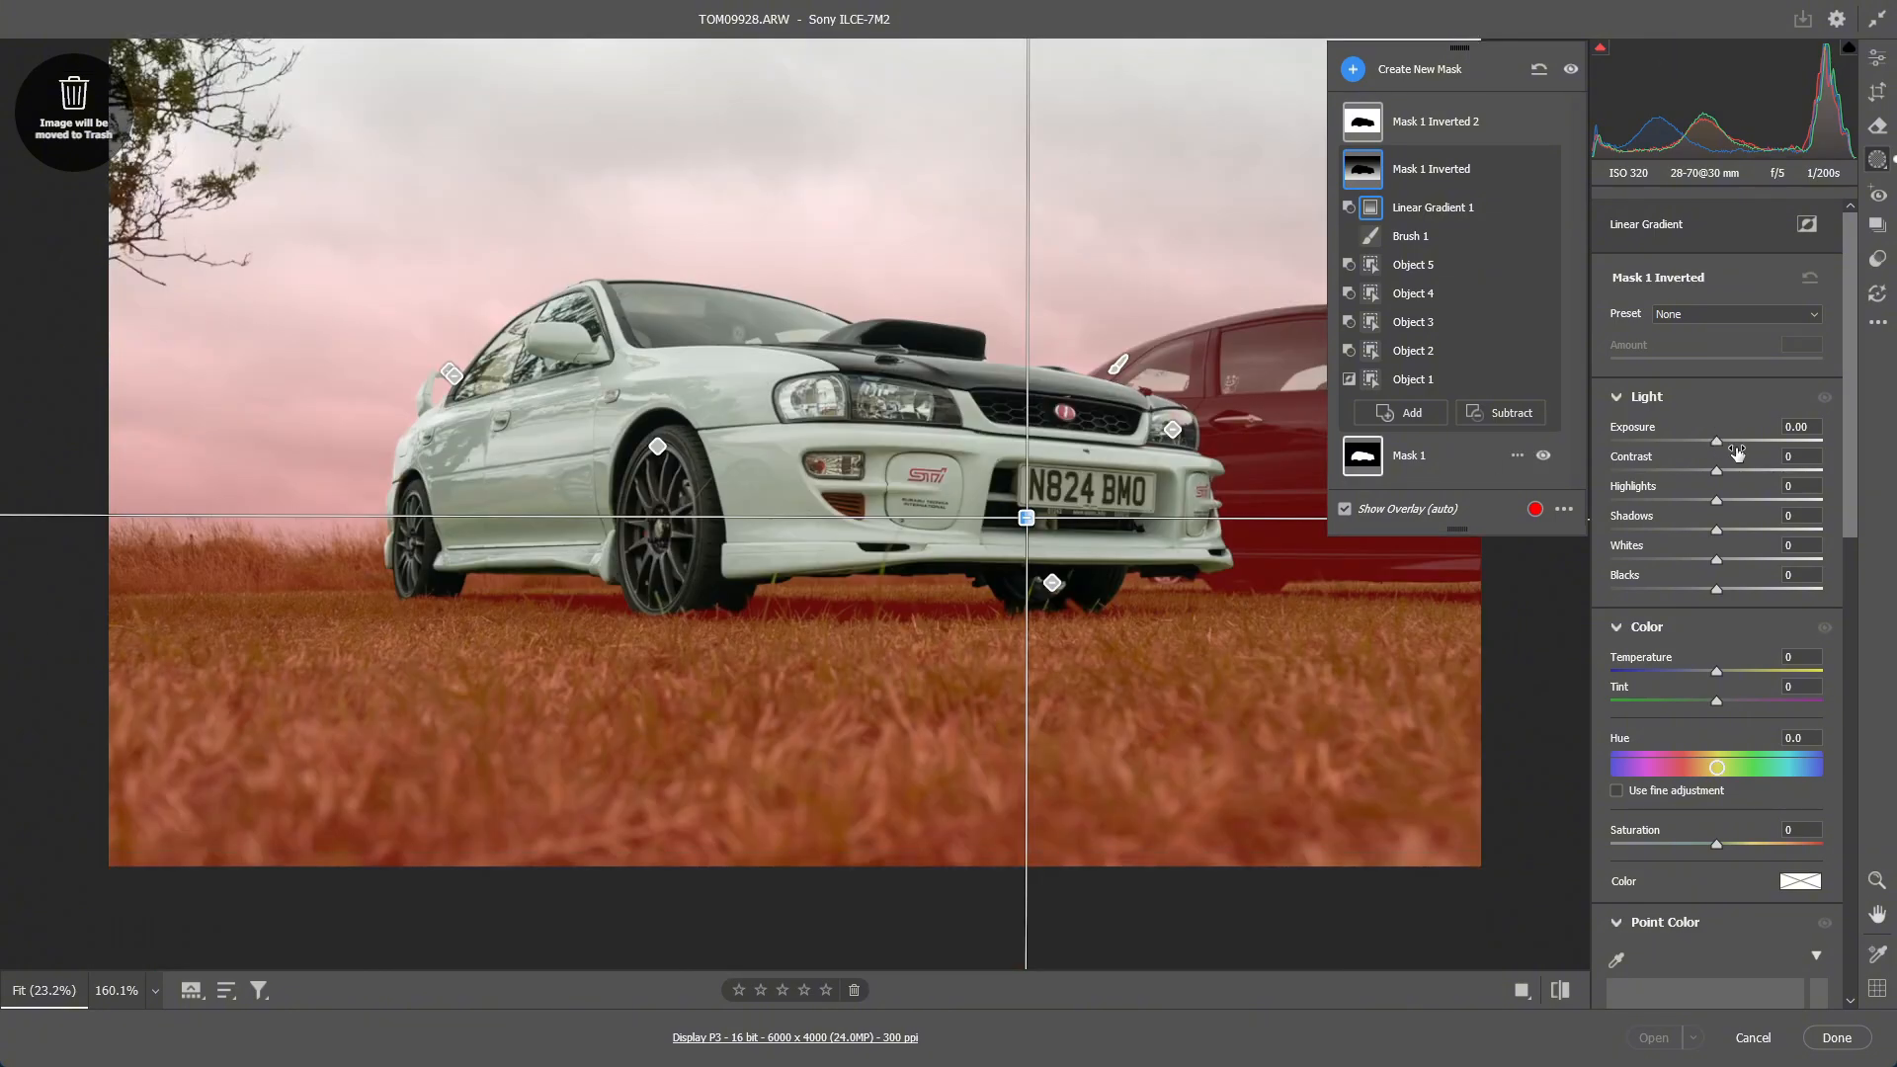
# Set the gradient-limited mask's exposure to -0.15 and shadows to +15, and compare the photo with and without its Light adjustments
pyautogui.moveTo(1716, 447)
pyautogui.mouseDown()
pyautogui.moveTo(1734, 447)
pyautogui.moveTo(1713, 447)
pyautogui.mouseUp()
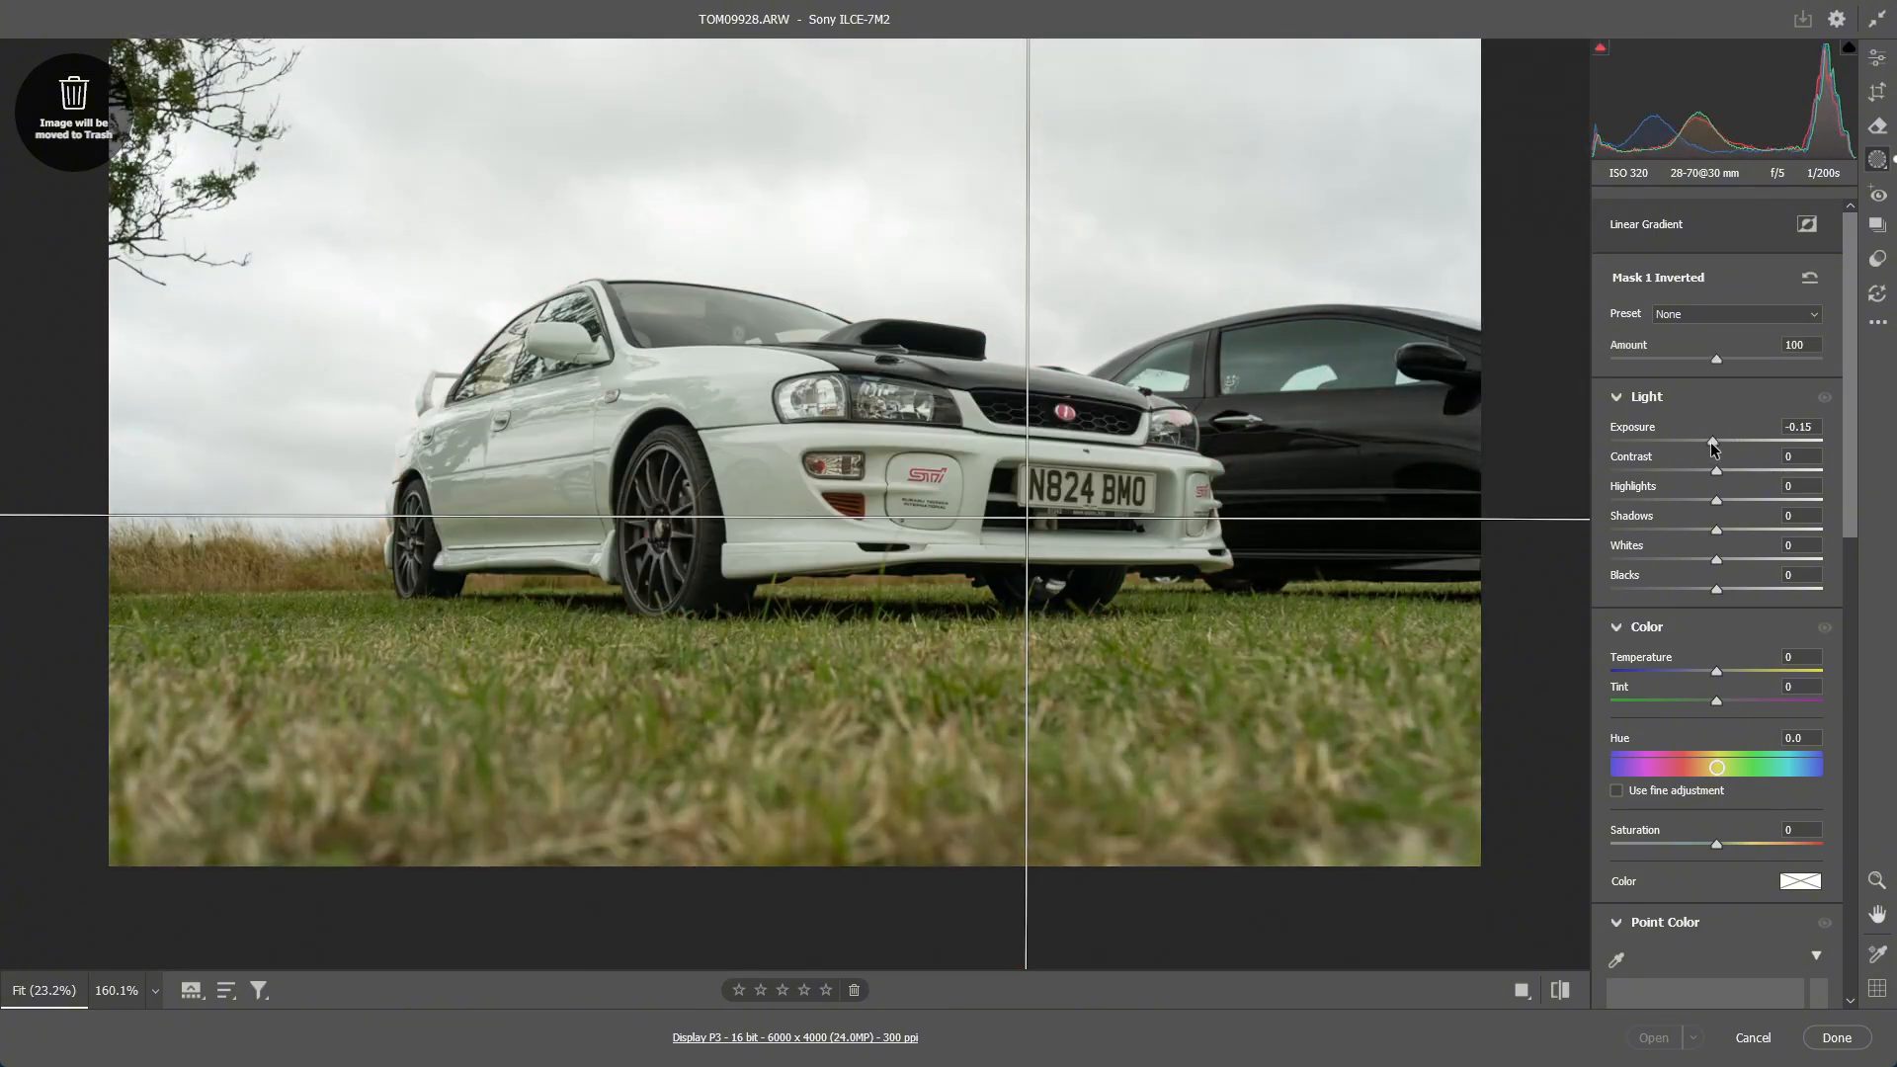
pyautogui.moveTo(1724, 530)
pyautogui.mouseDown()
pyautogui.moveTo(1707, 531)
pyautogui.moveTo(1734, 528)
pyautogui.mouseUp()
pyautogui.click(1825, 397)
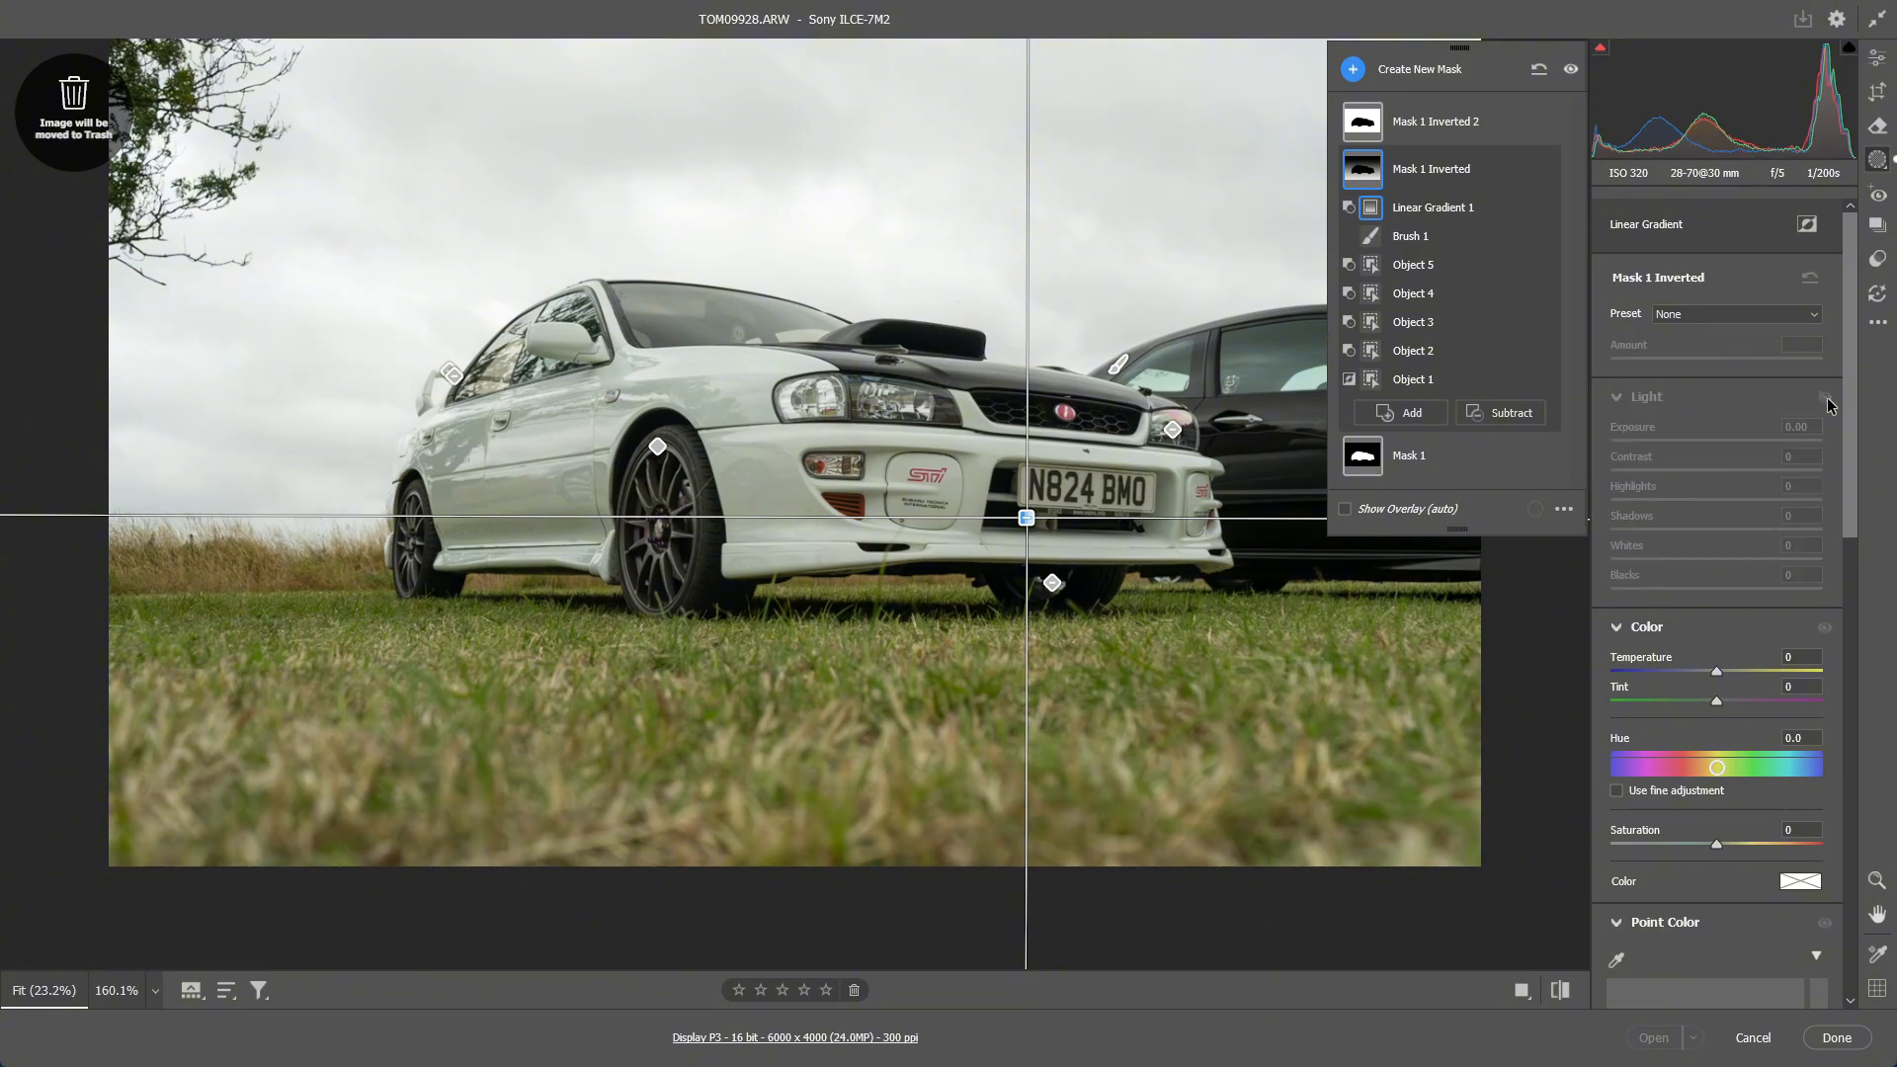
pyautogui.click(1825, 398)
pyautogui.click(1825, 398)
pyautogui.click(1825, 398)
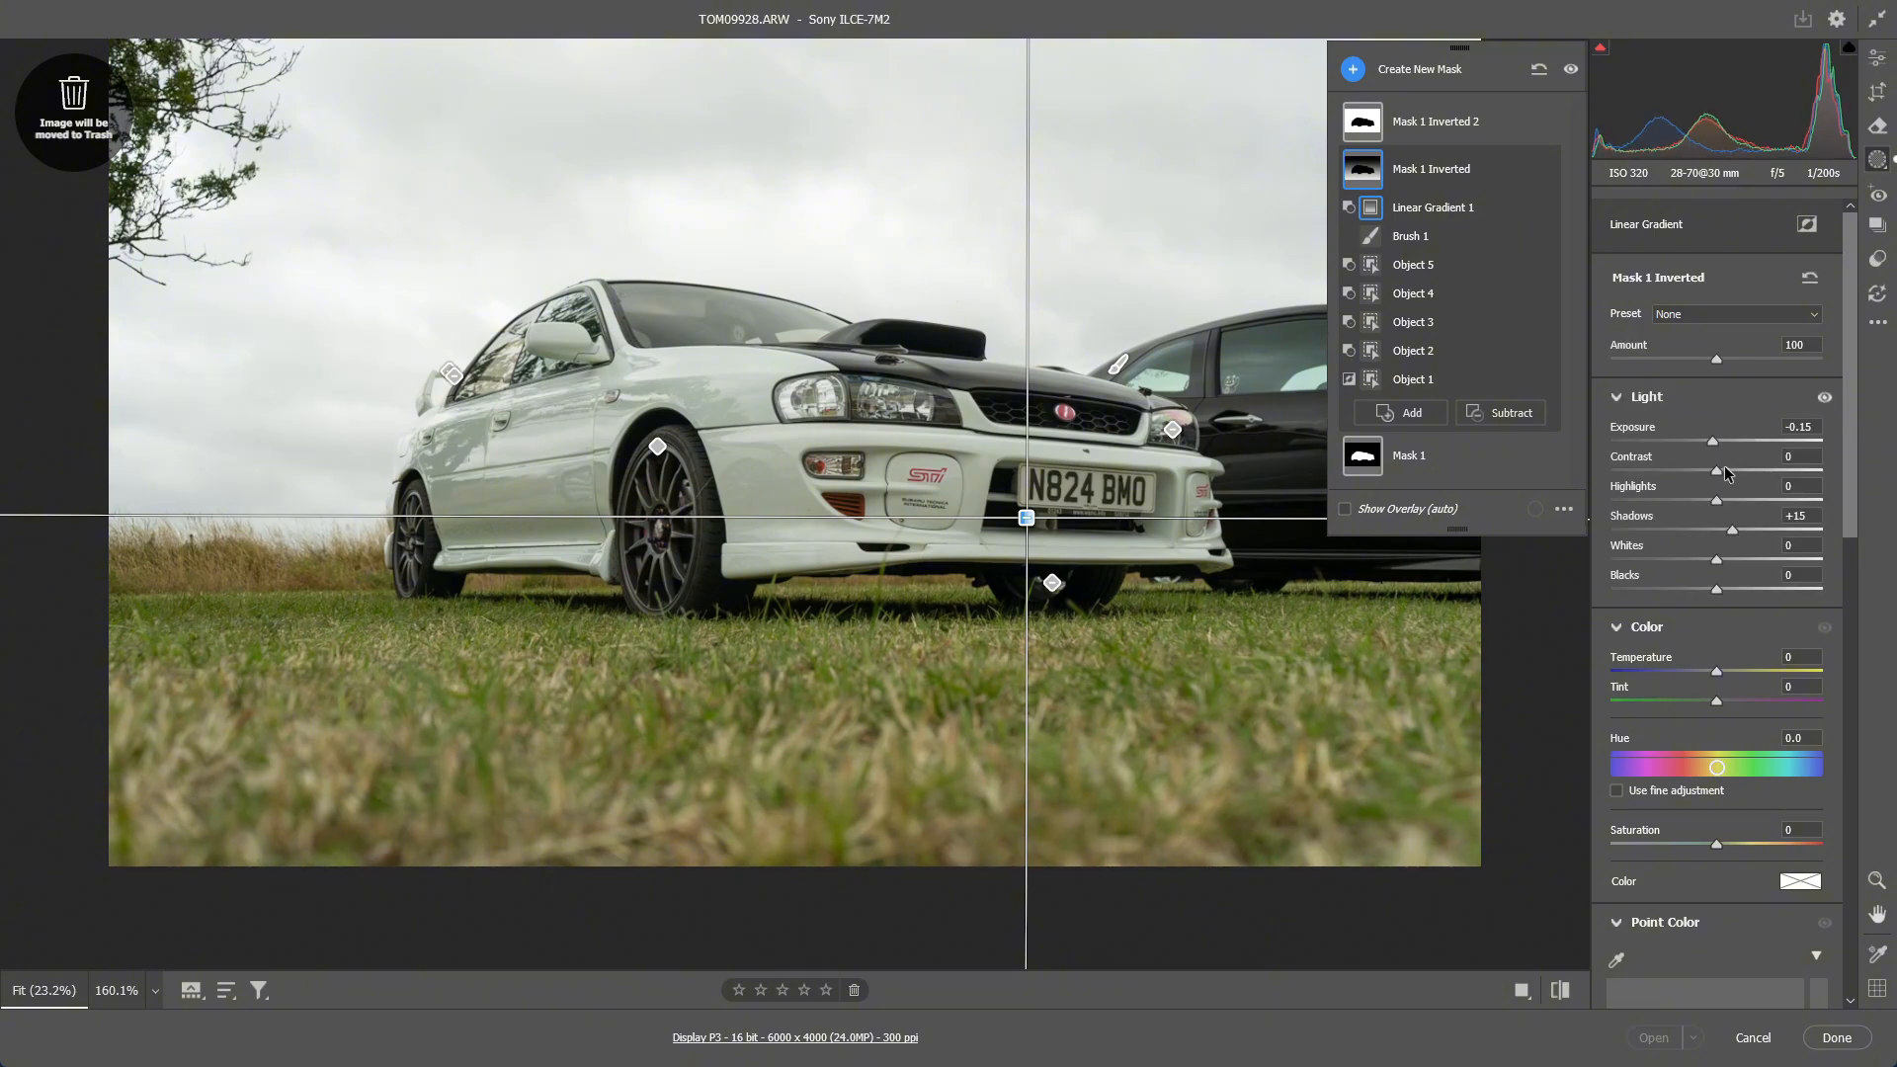
# Set the gradient-limited mask's highlights to +28 and saturation to +3
pyautogui.moveTo(1719, 502)
pyautogui.mouseDown()
pyautogui.moveTo(1745, 499)
pyautogui.moveTo(1639, 496)
pyautogui.moveTo(1749, 500)
pyautogui.mouseUp()
pyautogui.moveTo(1716, 844)
pyautogui.mouseDown()
pyautogui.moveTo(1730, 851)
pyautogui.moveTo(1719, 839)
pyautogui.mouseUp()
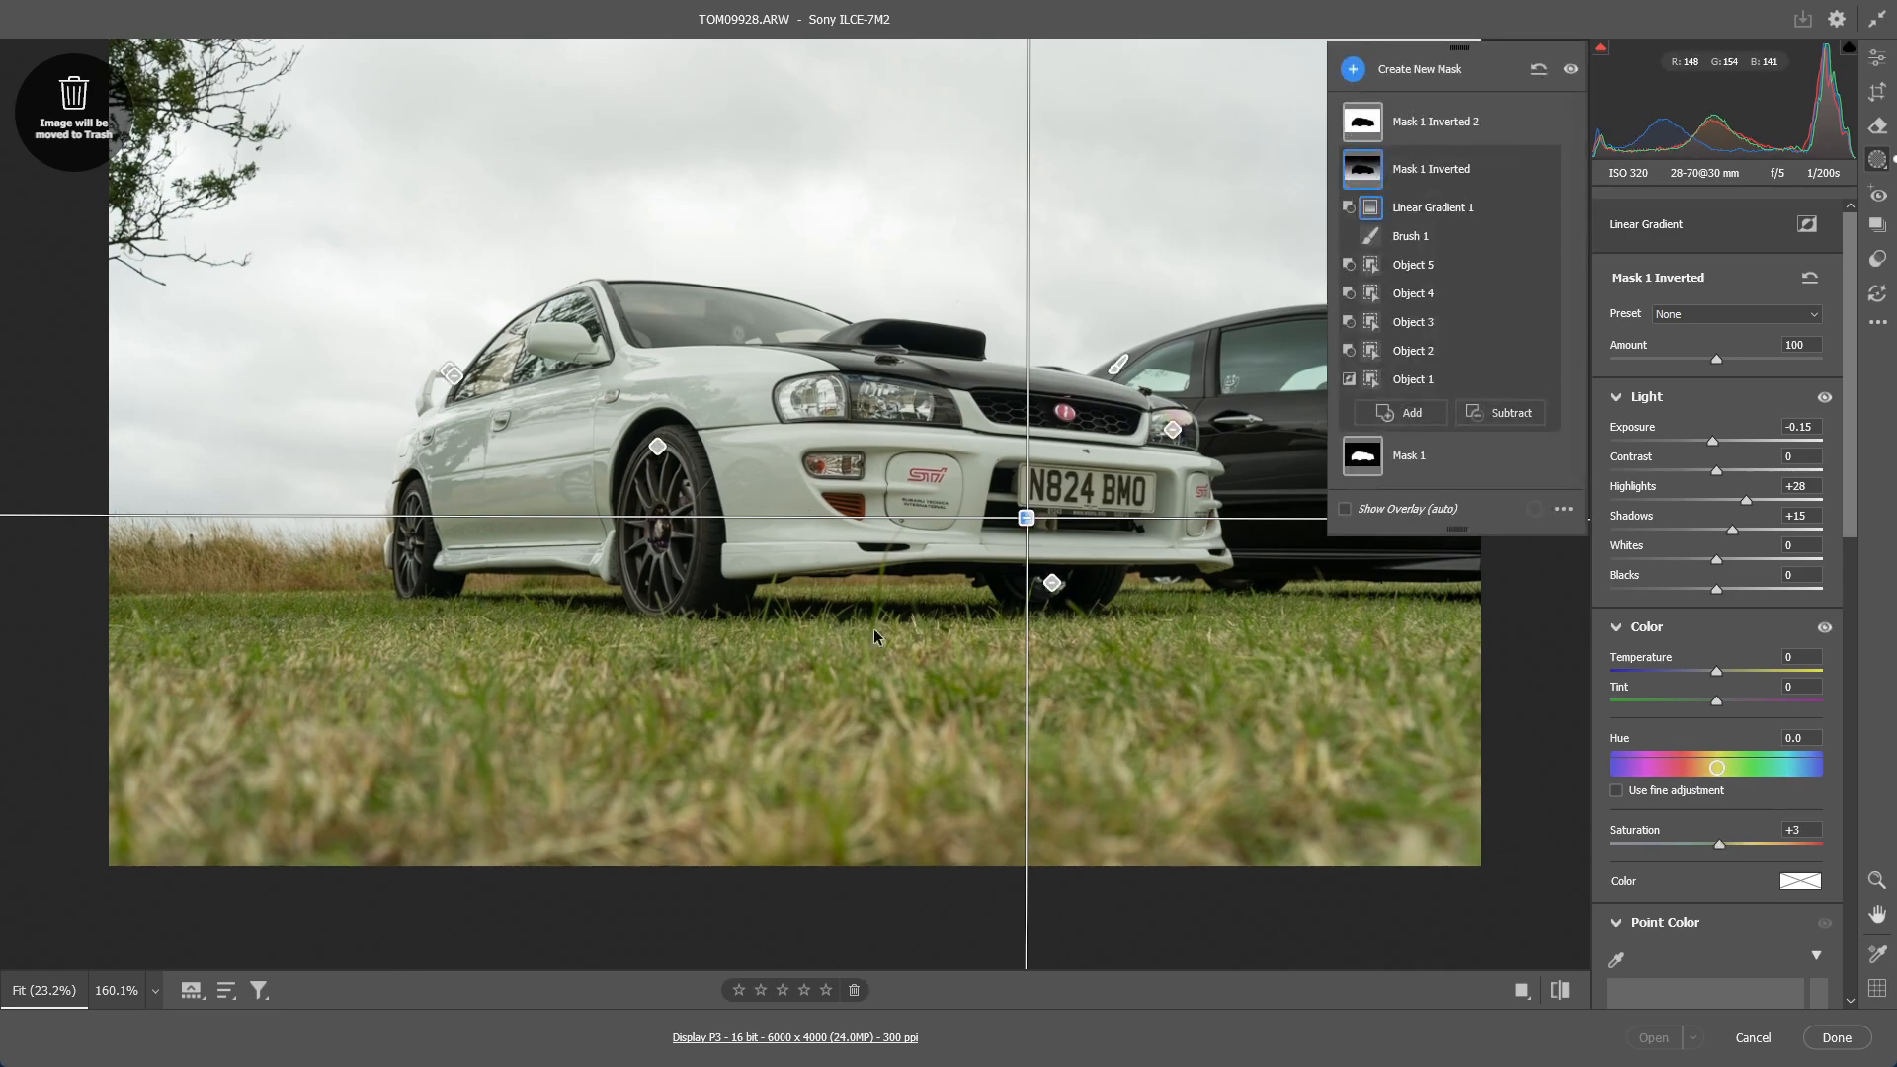
pyautogui.scroll(2, 1033, 584)
pyautogui.scroll(-1, 1164, 471)
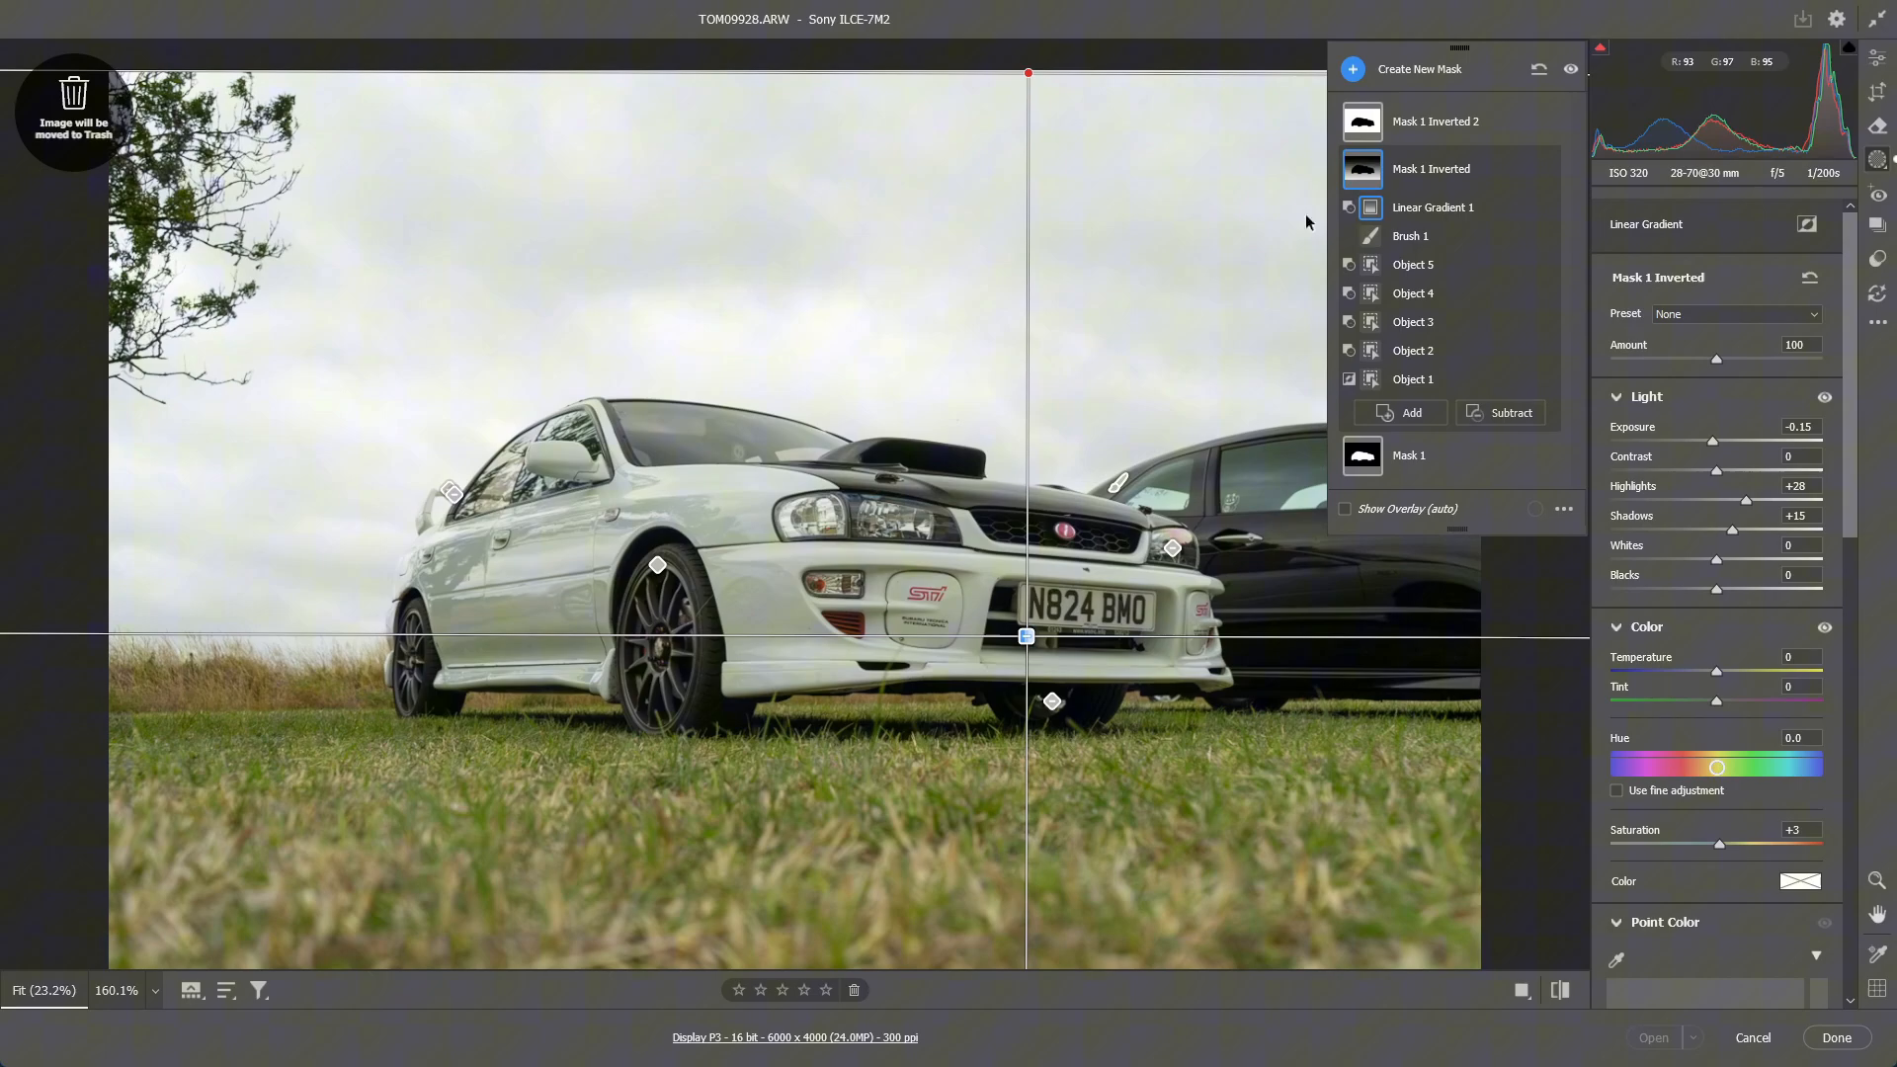
# Create a mask of the sky and set its exposure to -0.40 and highlights to -11
pyautogui.click(1356, 67)
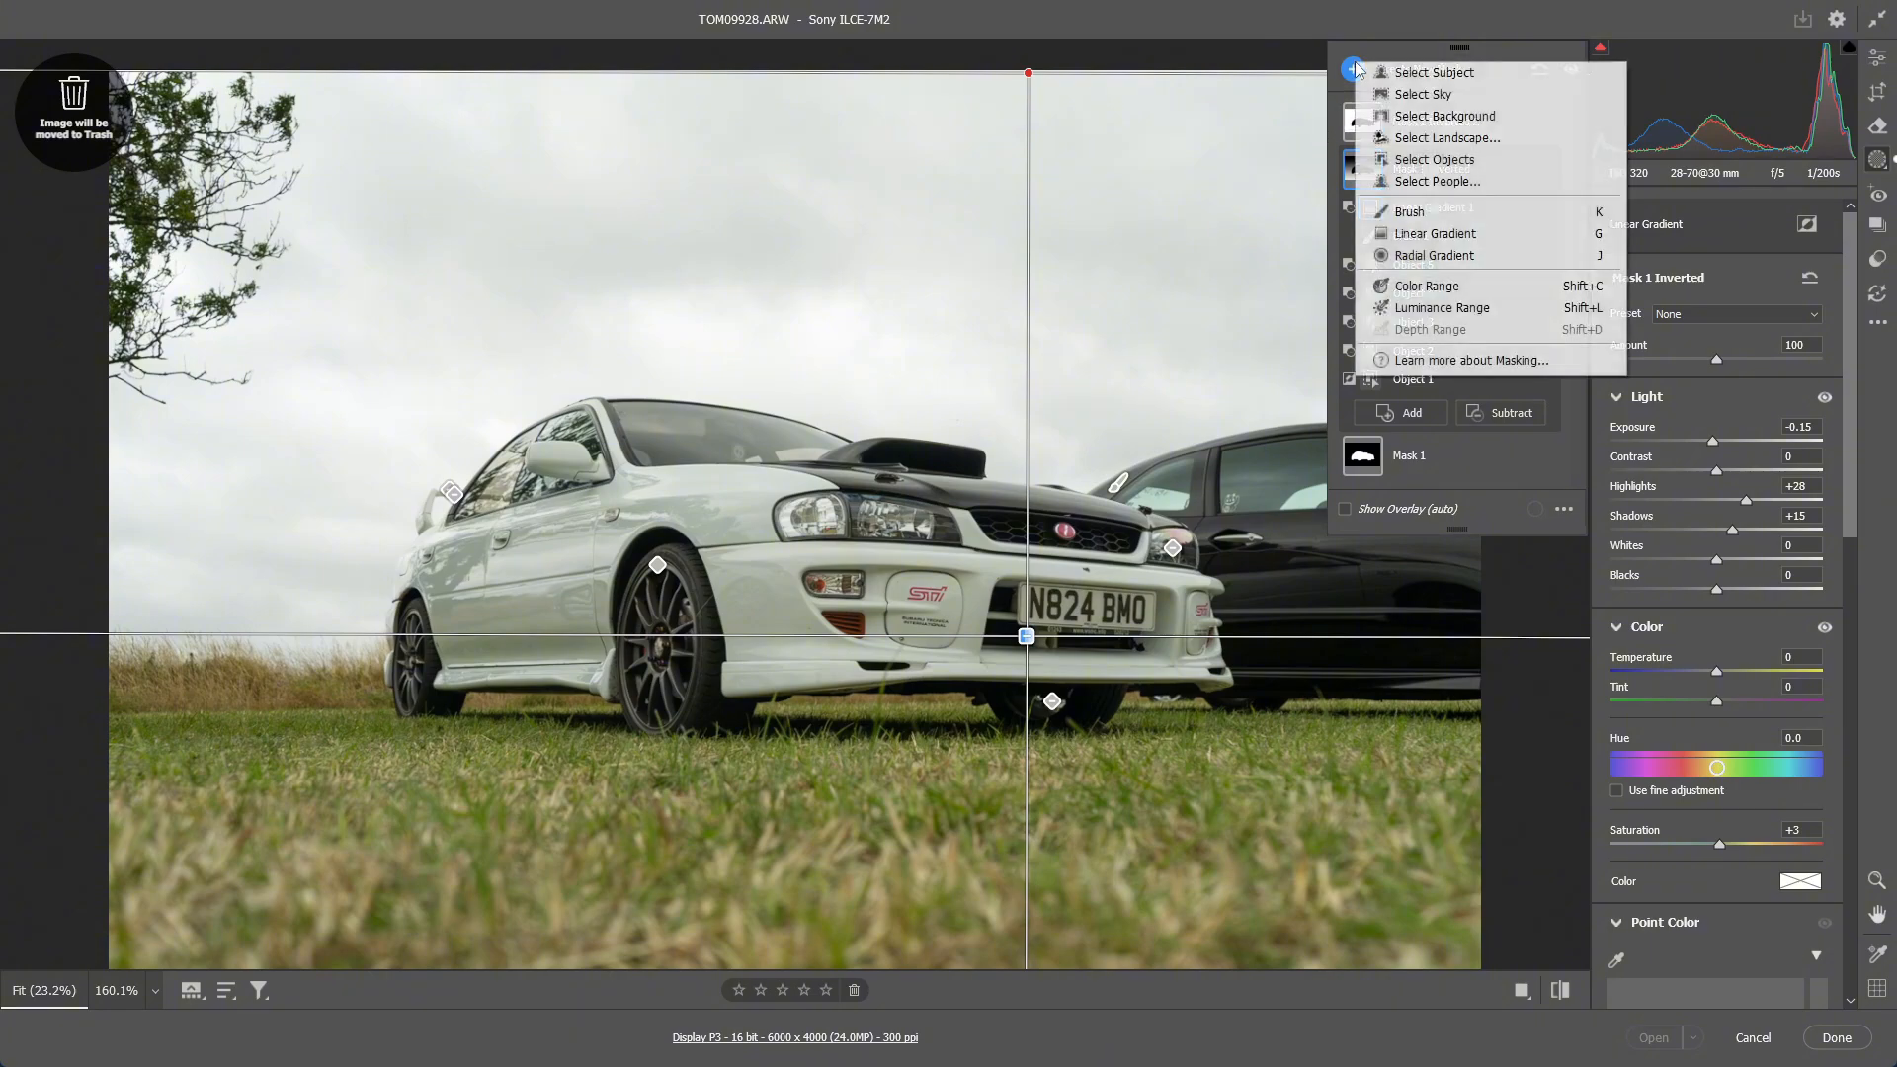
pyautogui.click(1424, 116)
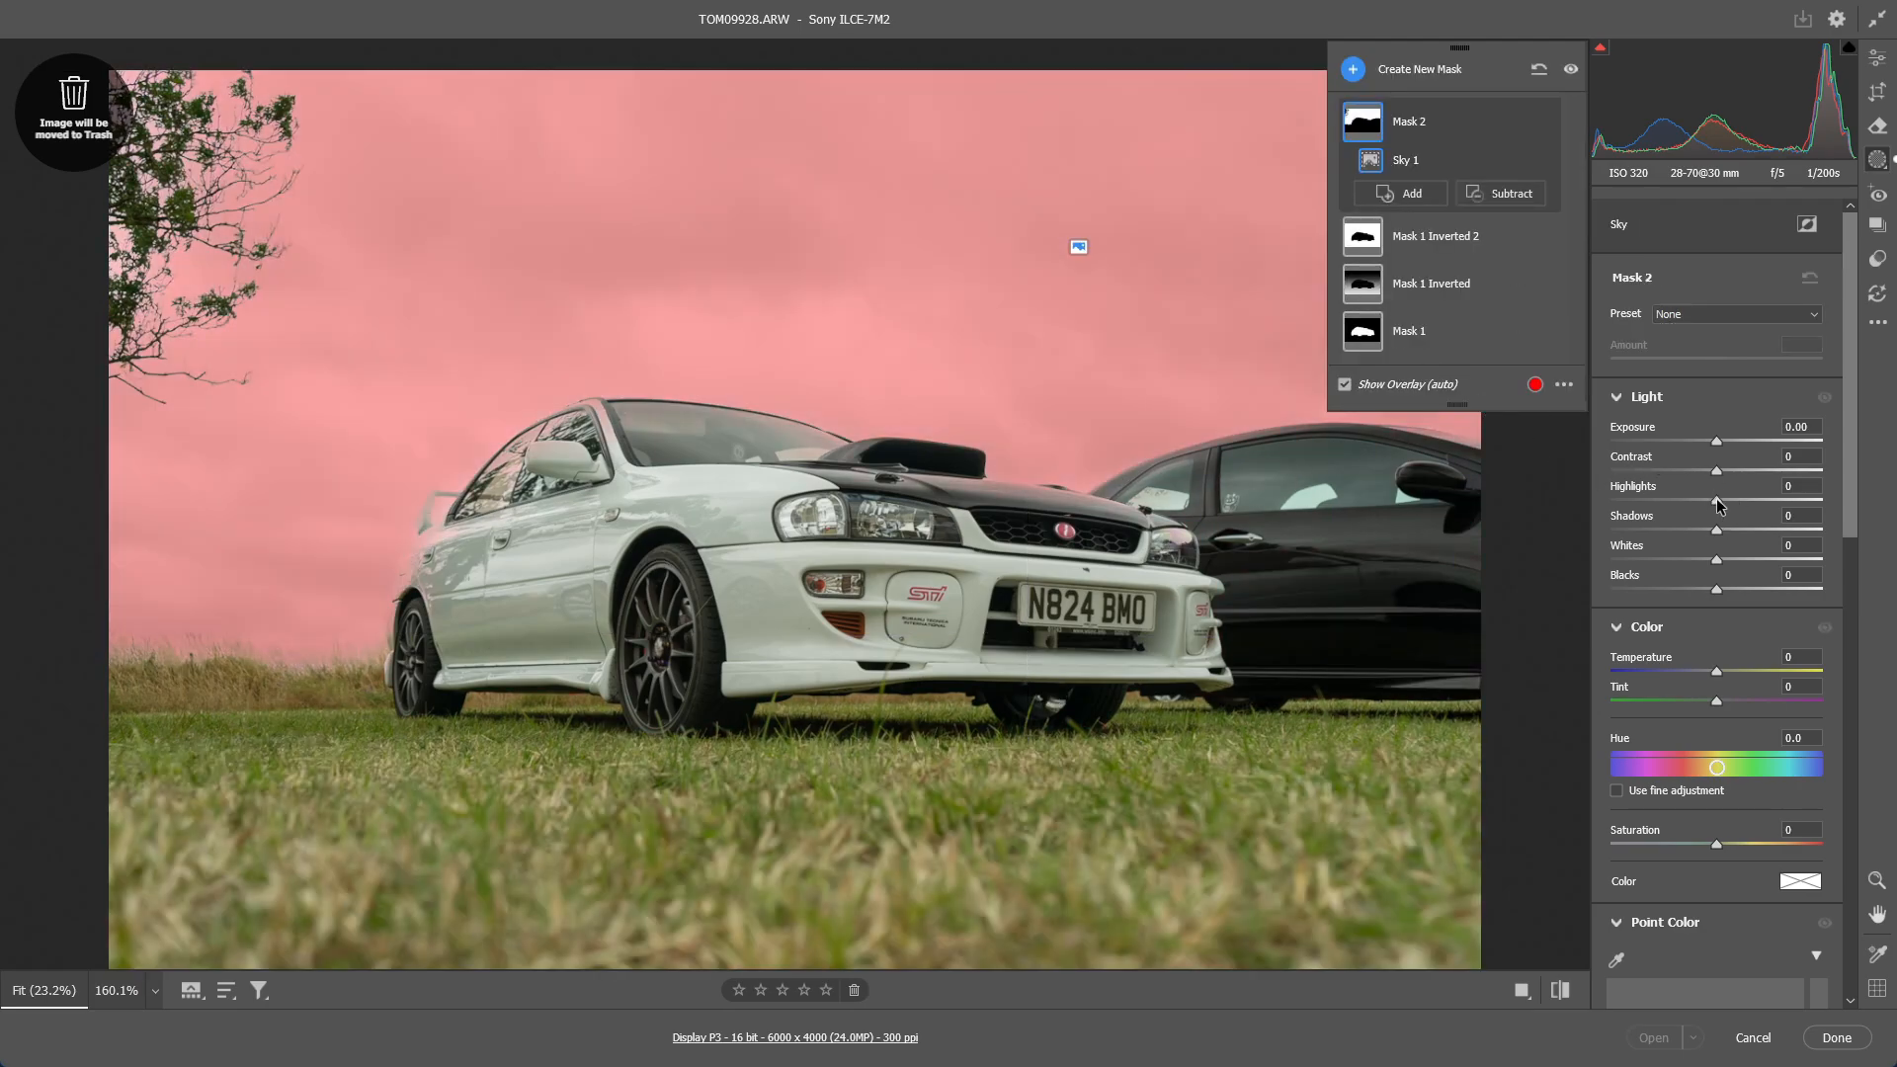
pyautogui.moveTo(1716, 505); pyautogui.dragTo(1708, 450)
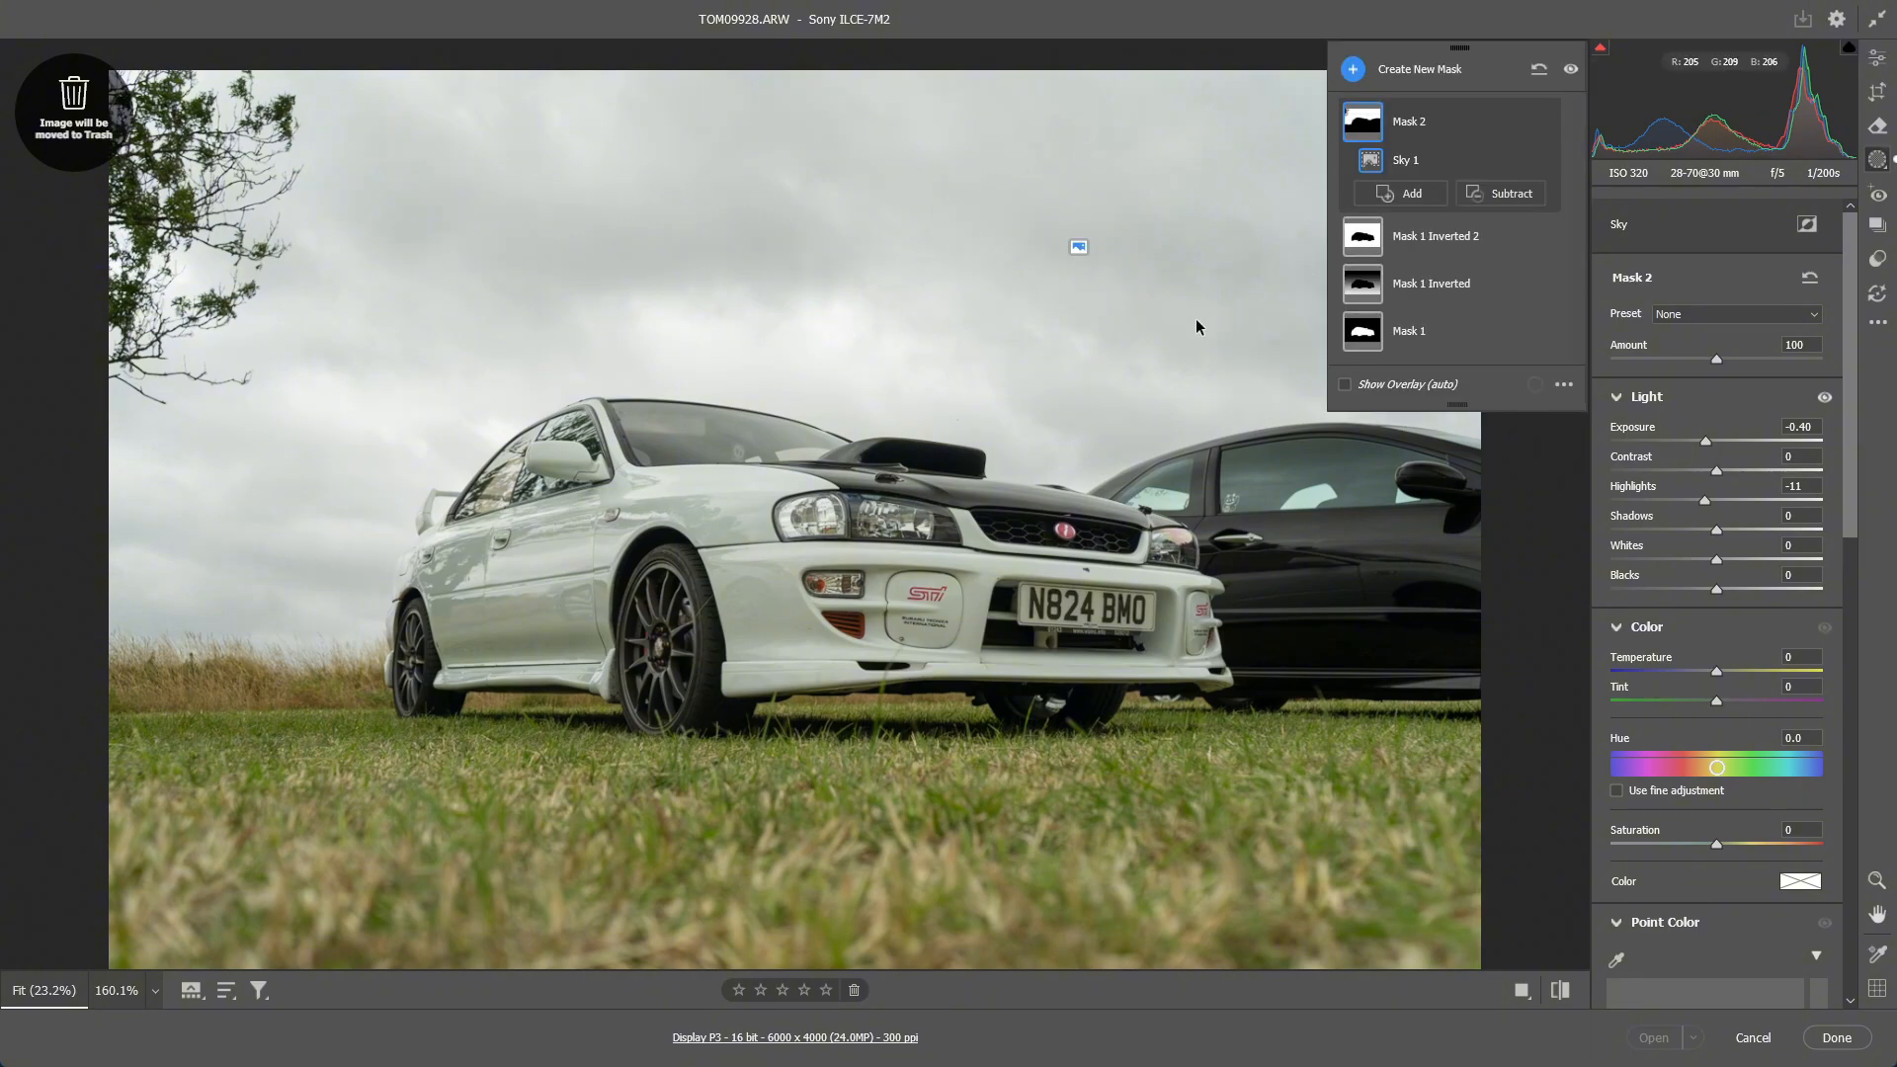
pyautogui.scroll(-1, 790, 430)
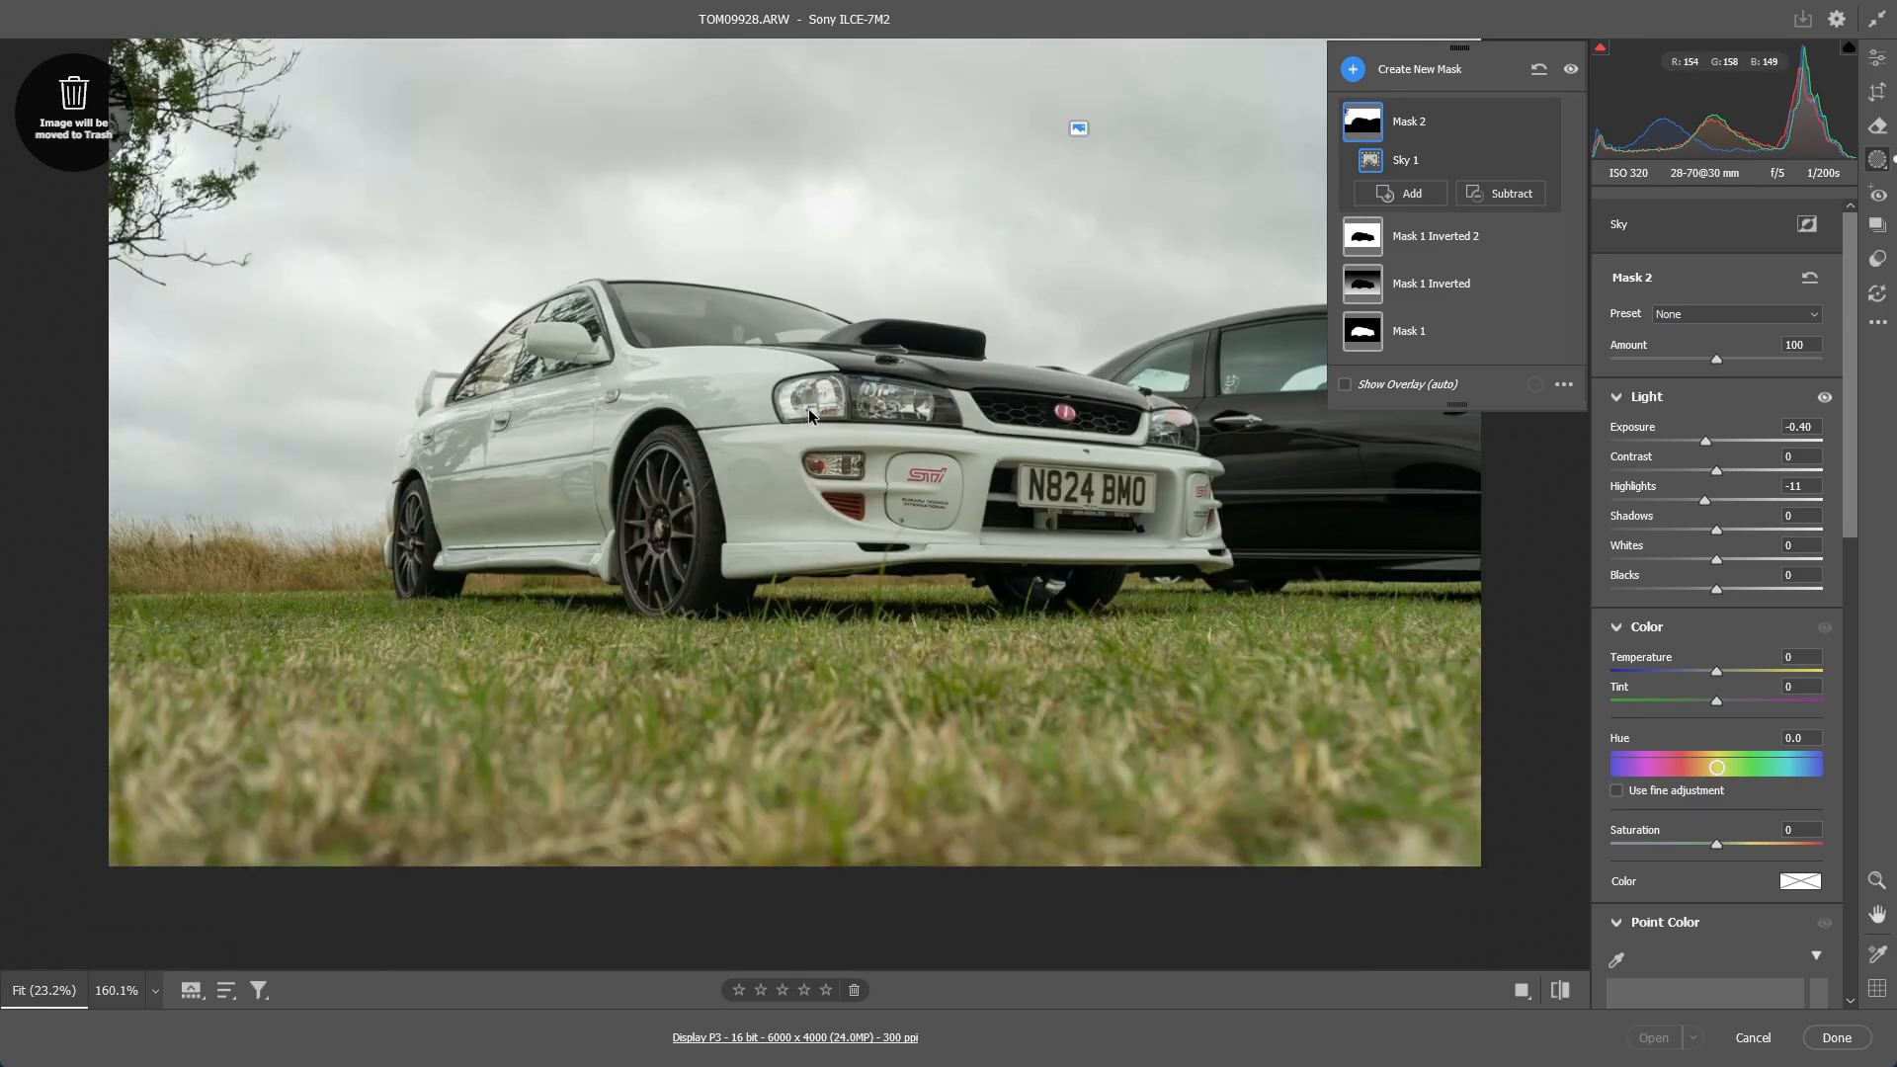
pyautogui.scroll(1, 808, 416)
pyautogui.scroll(-1, 809, 416)
# Create a radial gradient mask over the white car's front wheel and fit its ellipse to the rim
pyautogui.click(1355, 69)
pyautogui.click(1423, 255)
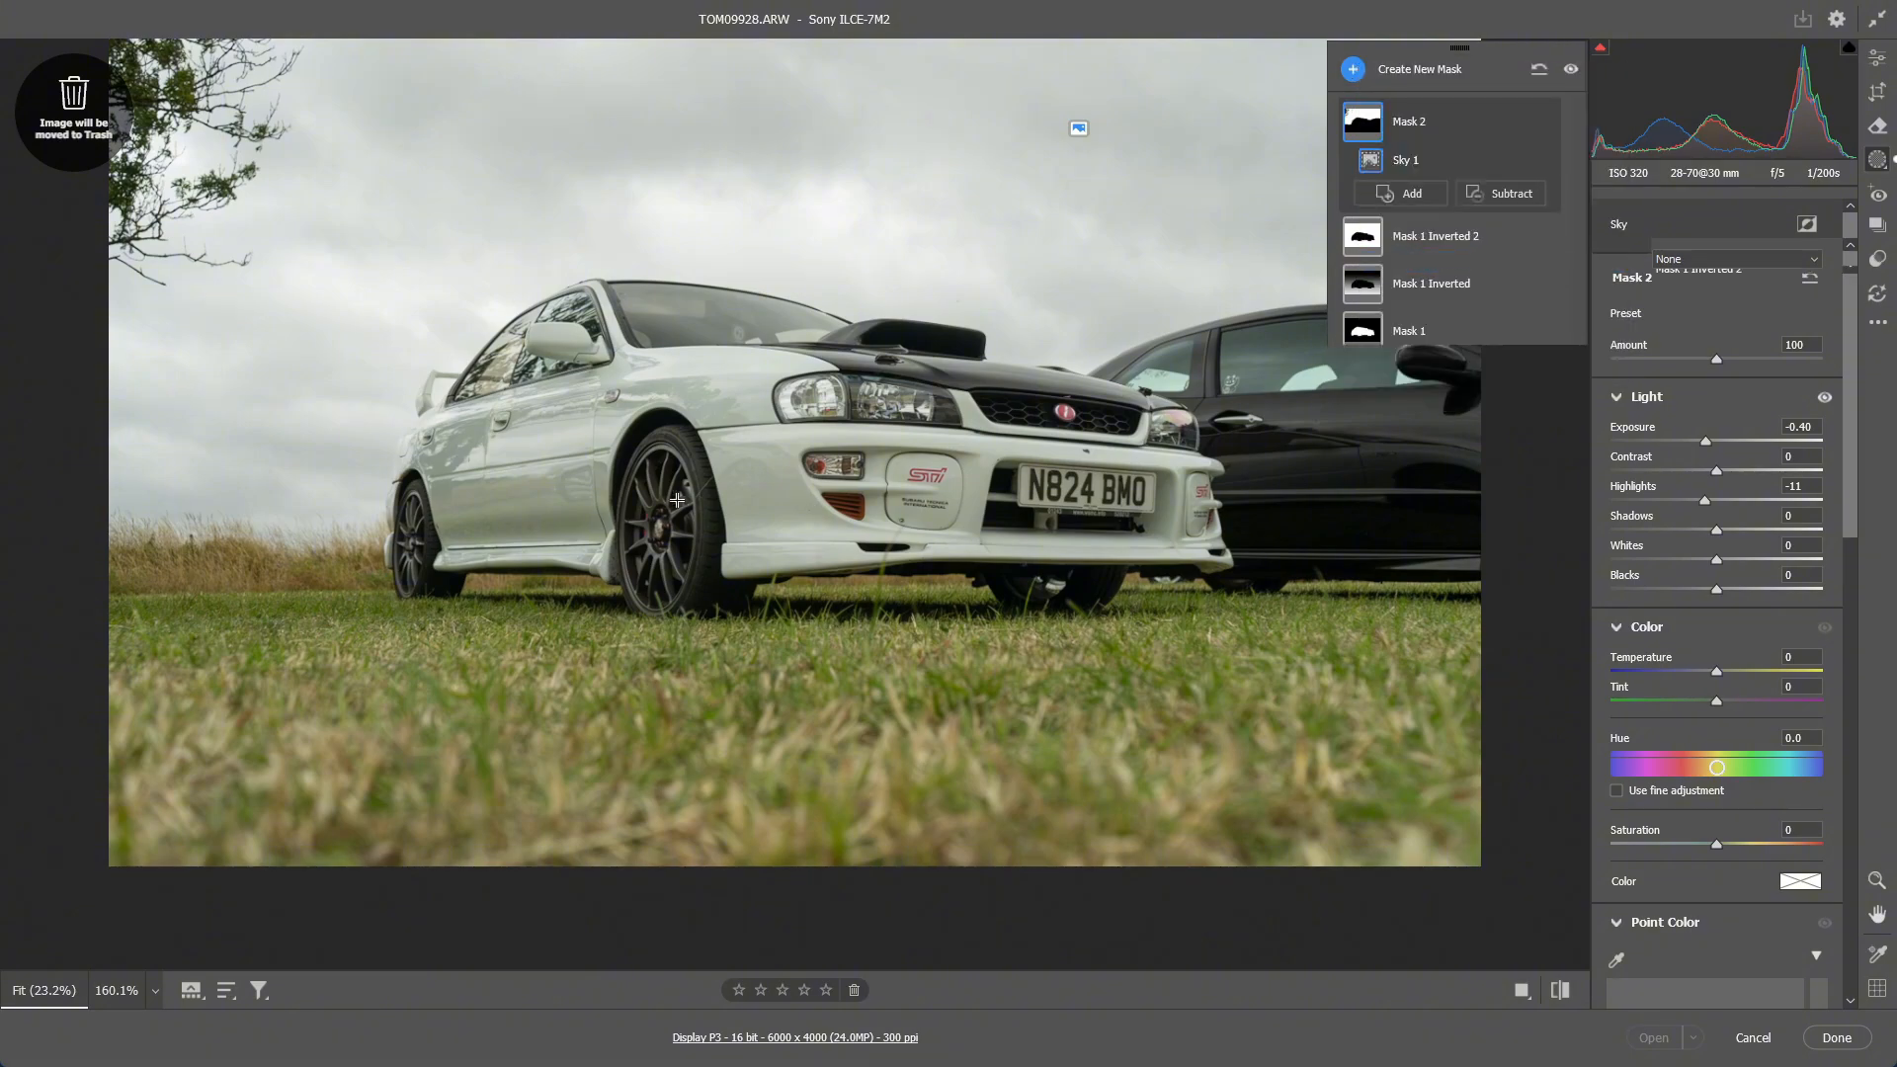
pyautogui.moveTo(650, 519); pyautogui.dragTo(700, 591)
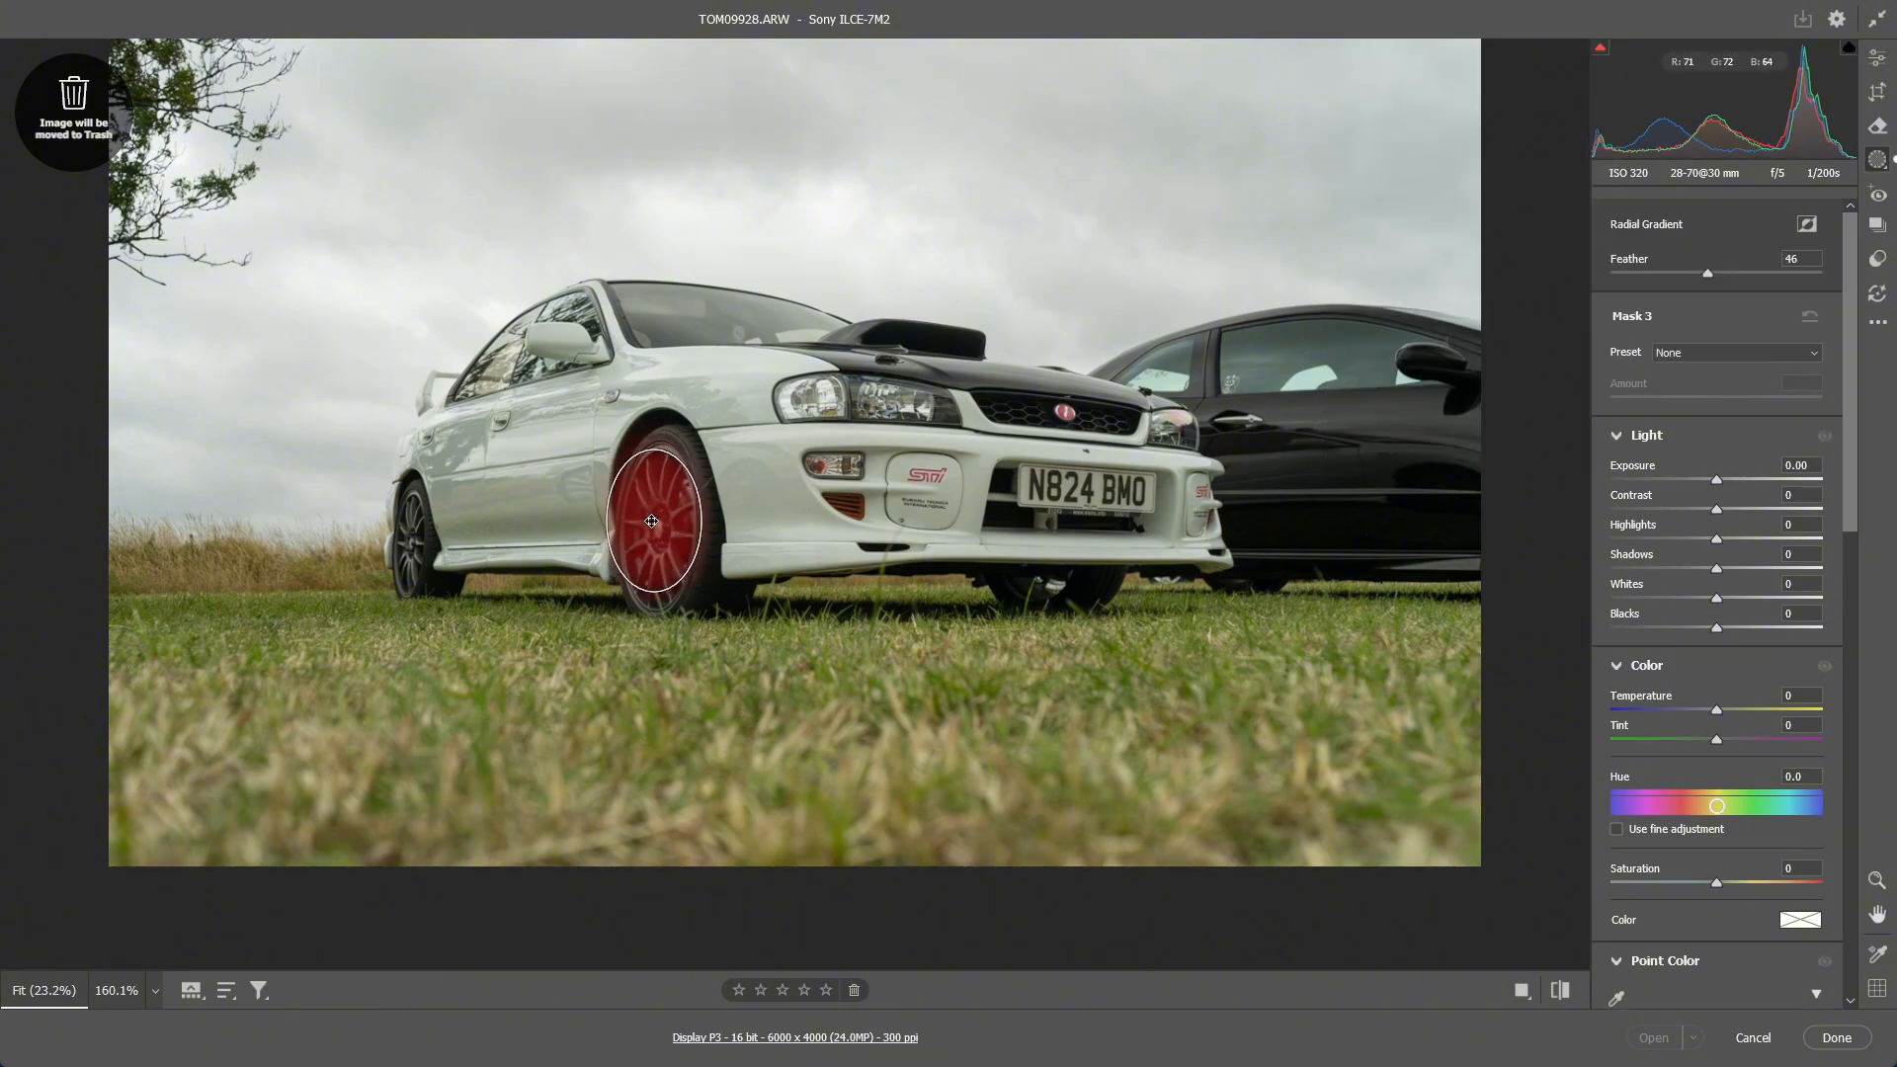
pyautogui.moveTo(651, 521); pyautogui.dragTo(654, 528)
pyautogui.moveTo(658, 605); pyautogui.dragTo(658, 608)
pyautogui.moveTo(657, 526); pyautogui.dragTo(624, 526)
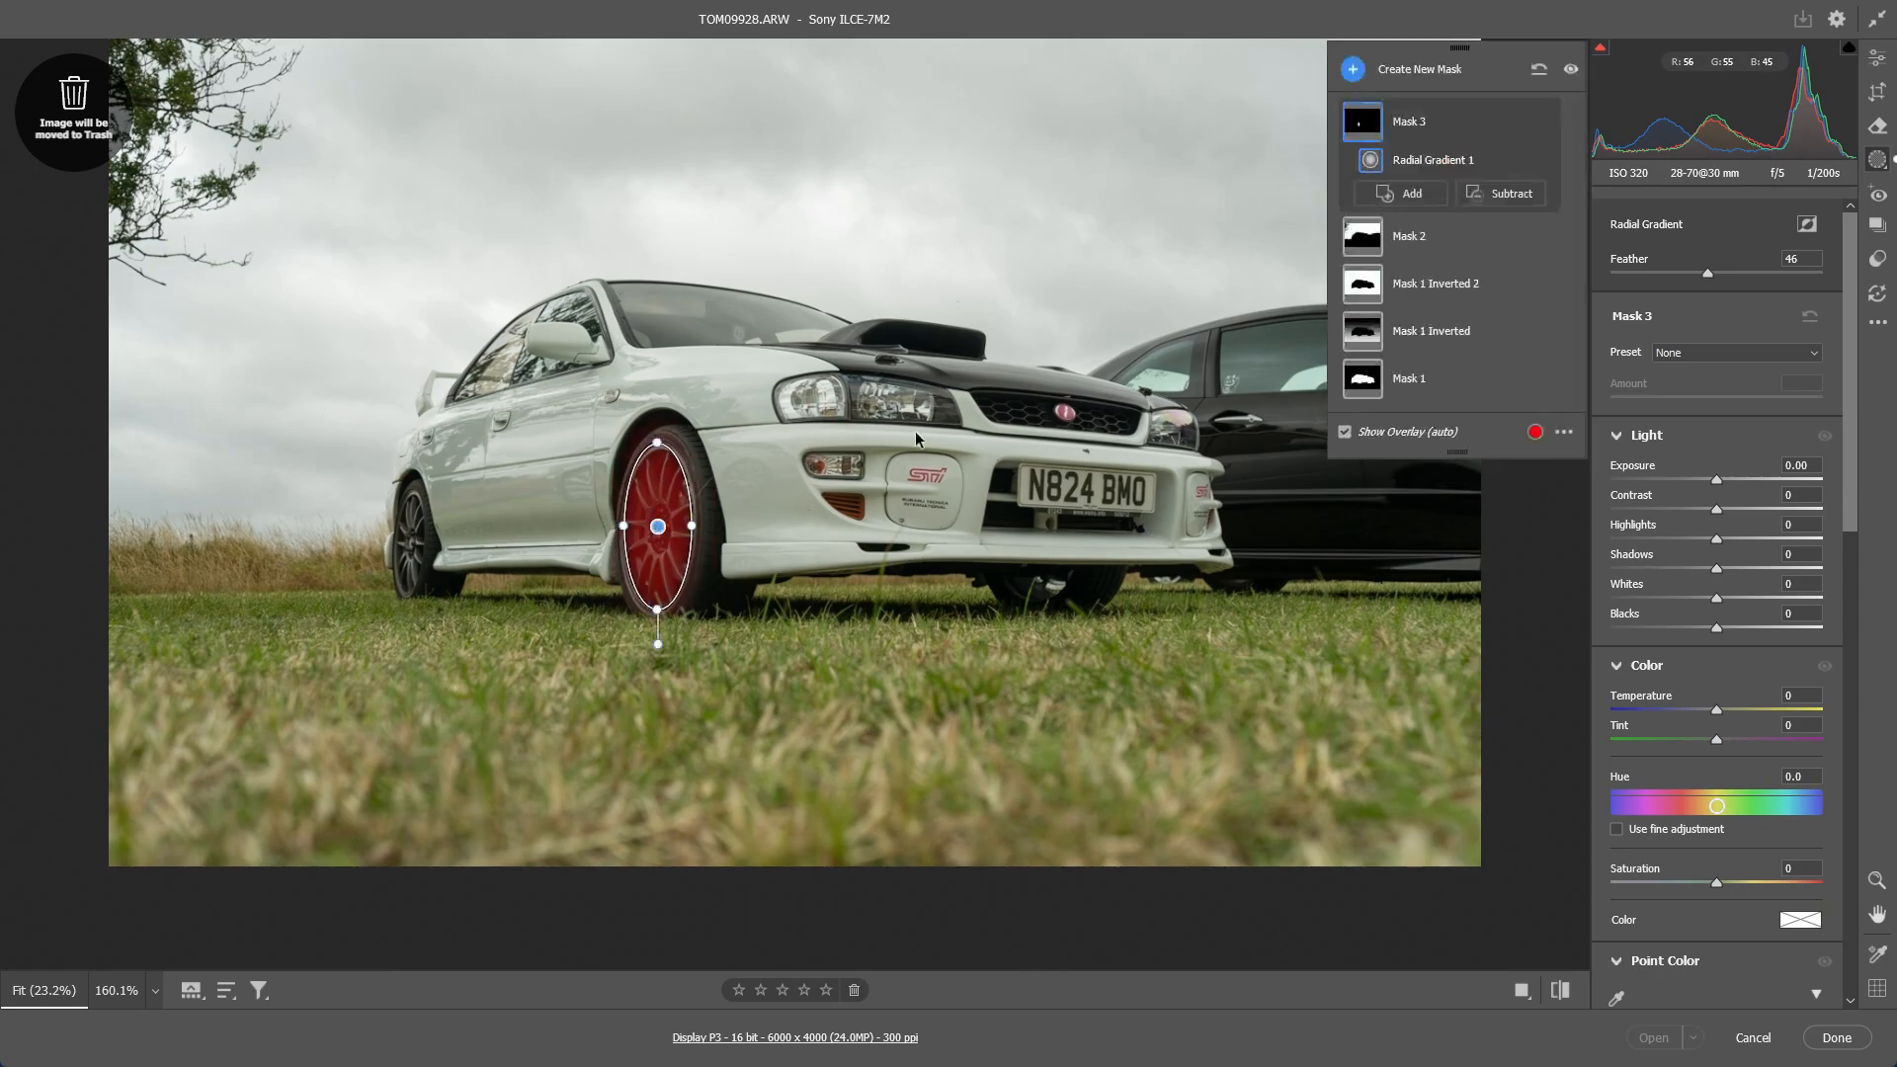
# Add a second radial gradient to the wheel mask, fitted over the white car's rear wheel
pyautogui.click(1415, 194)
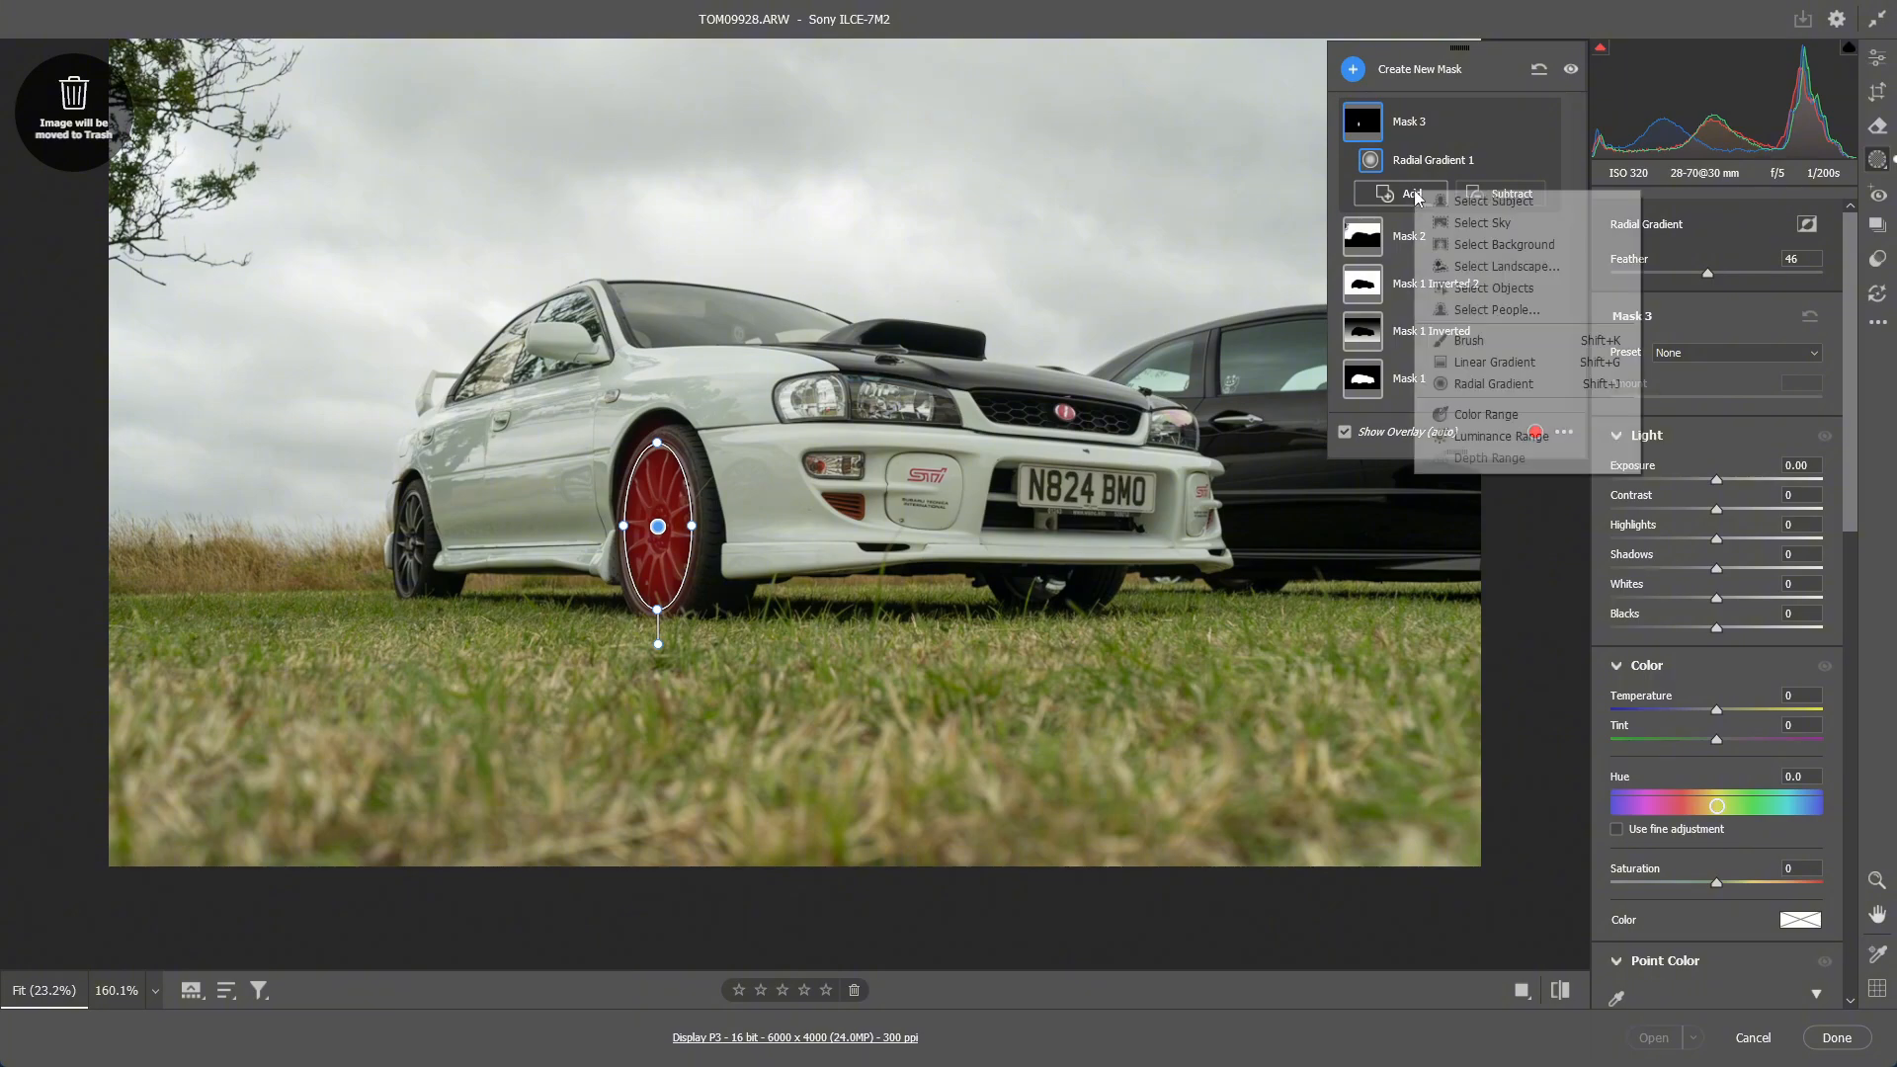
pyautogui.click(1460, 388)
pyautogui.moveTo(406, 539); pyautogui.dragTo(410, 596)
pyautogui.moveTo(410, 543); pyautogui.dragTo(410, 493)
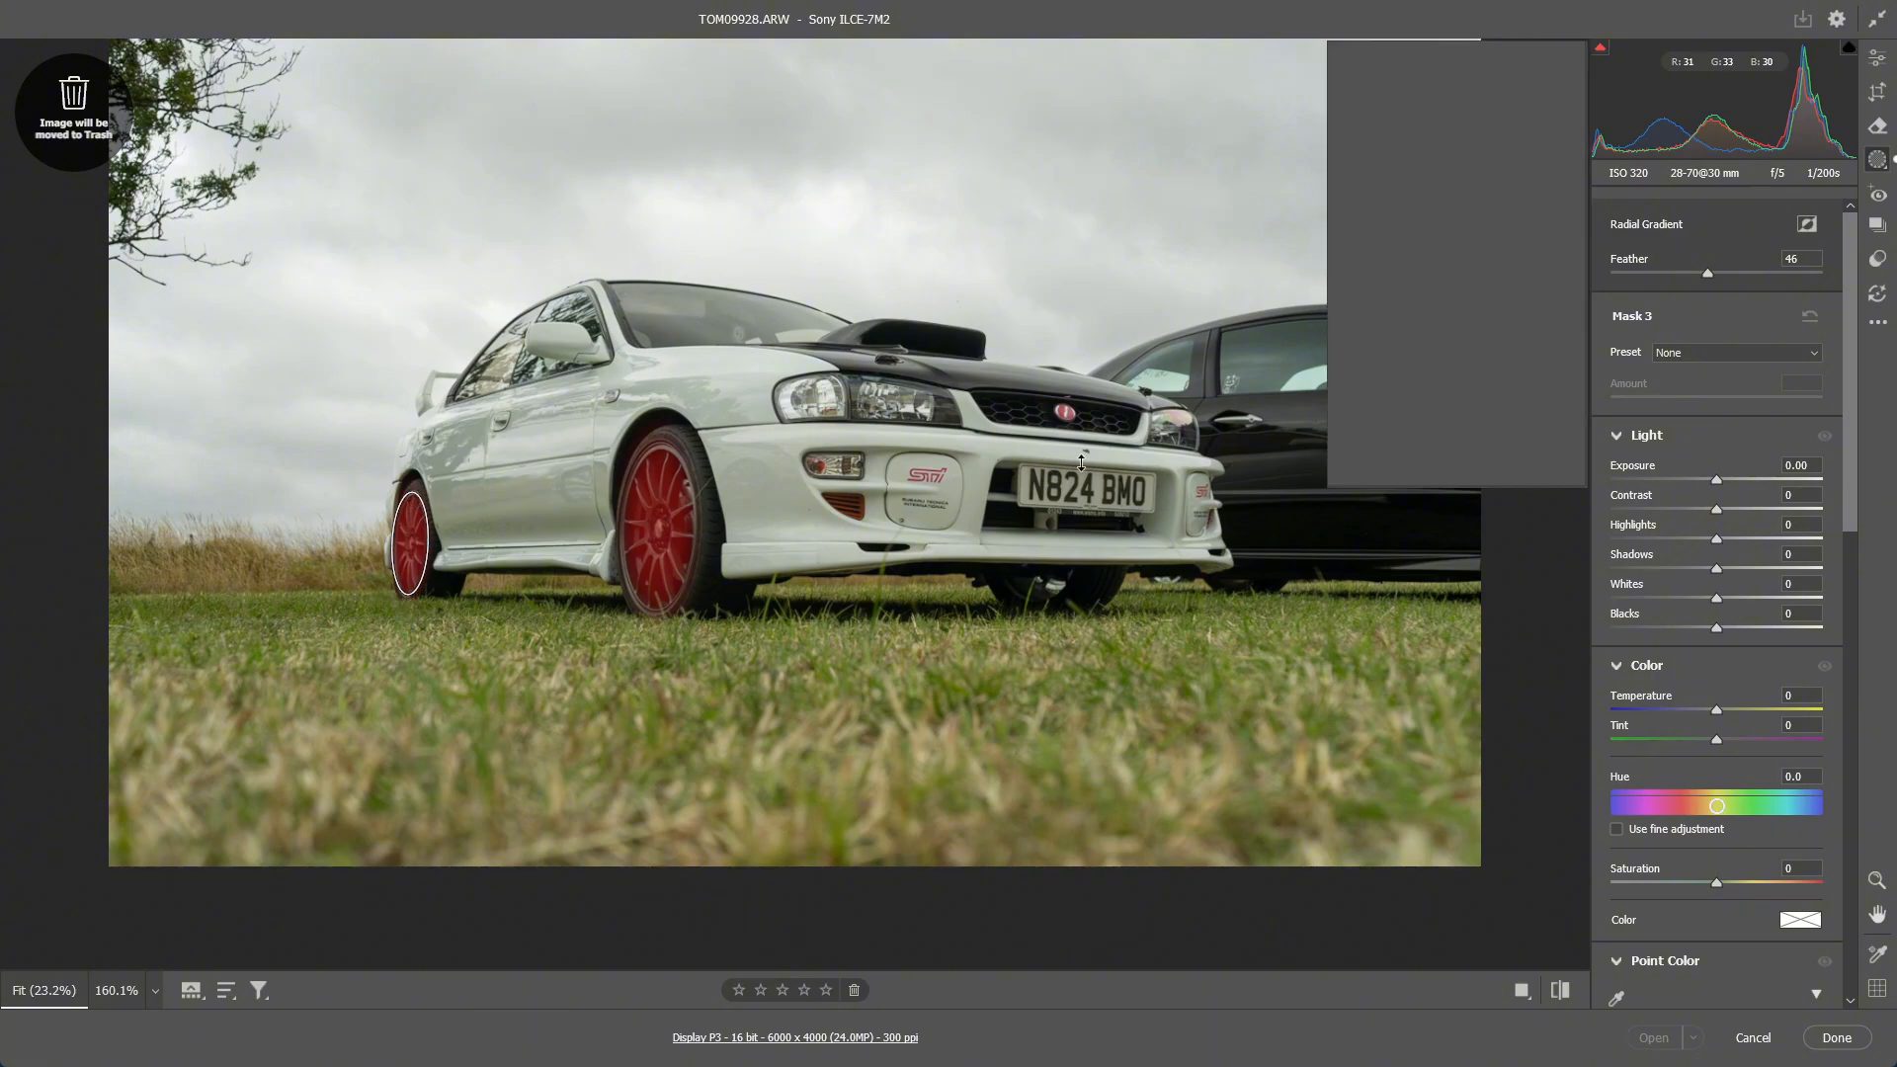
# Set the wheel mask's shadows to +7, highlights to -8 and contrast to -1
pyautogui.moveTo(1719, 488); pyautogui.dragTo(1719, 489)
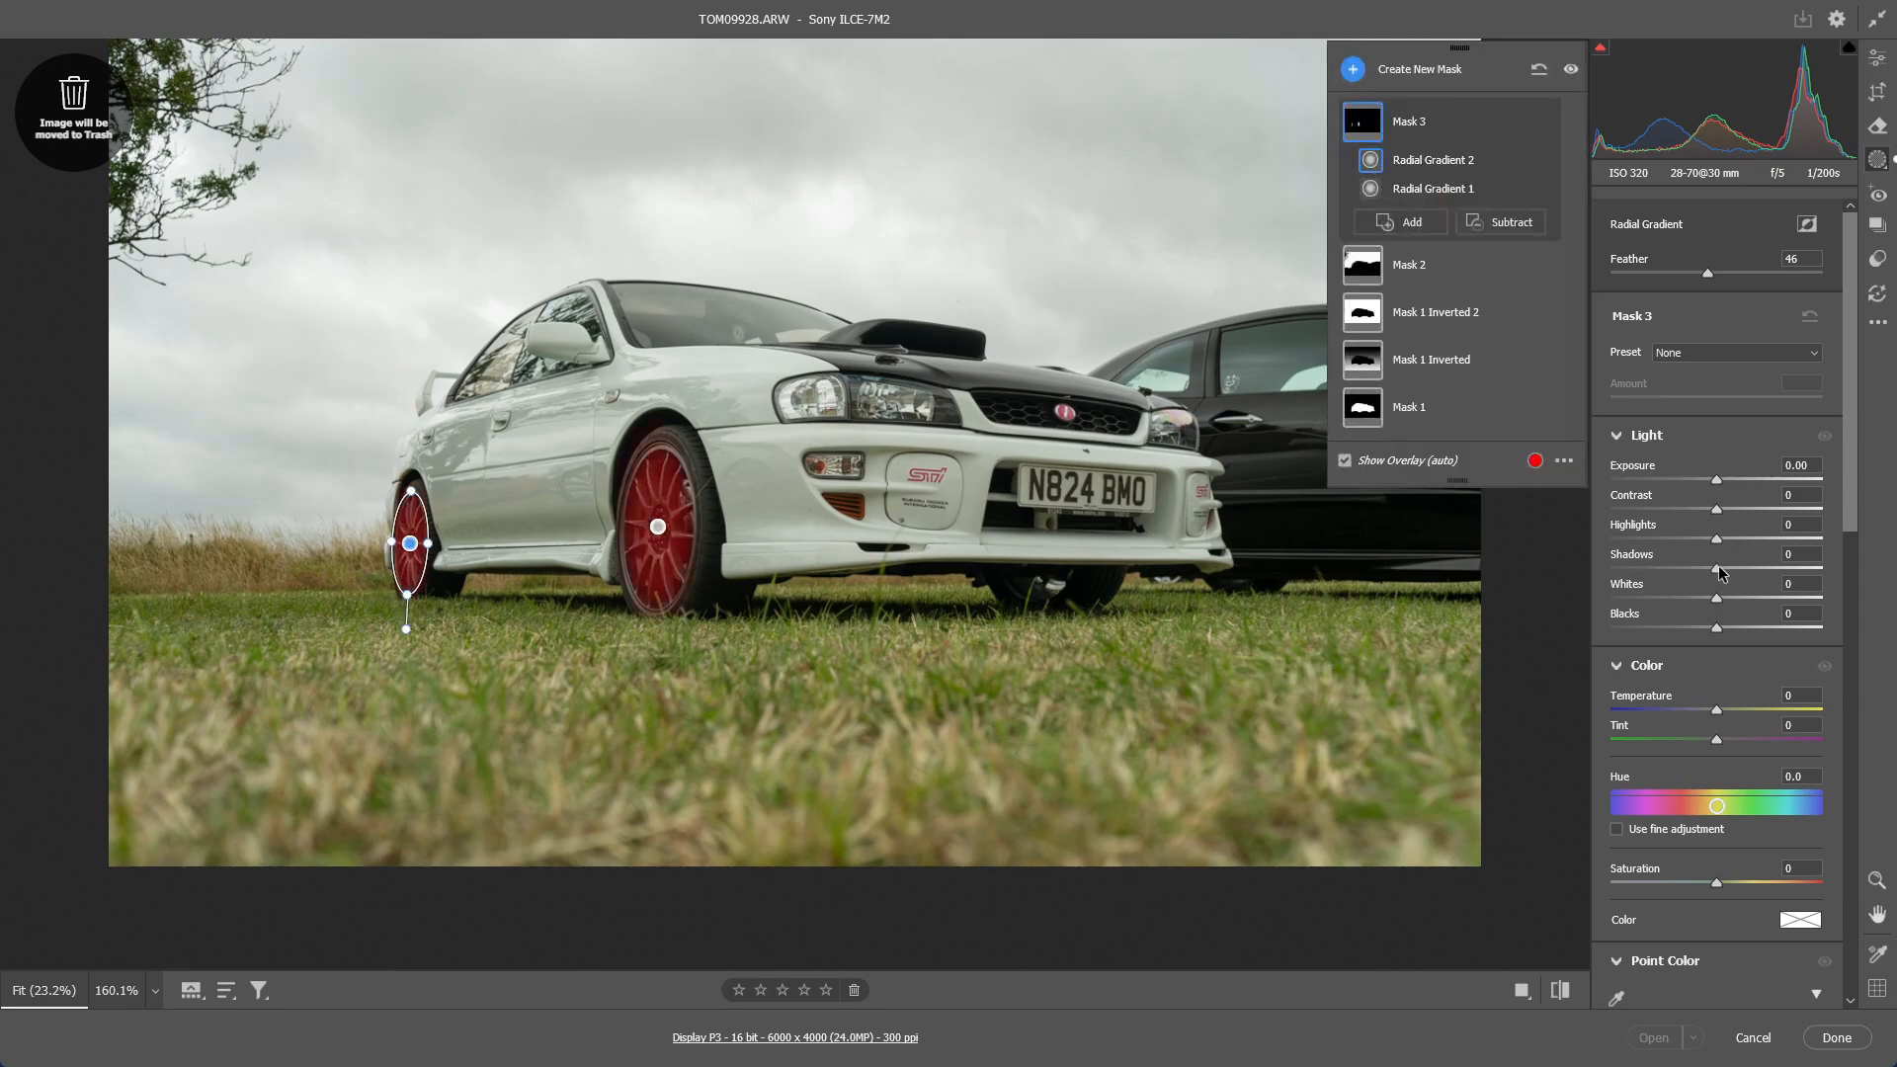
pyautogui.moveTo(1719, 573); pyautogui.dragTo(1683, 541)
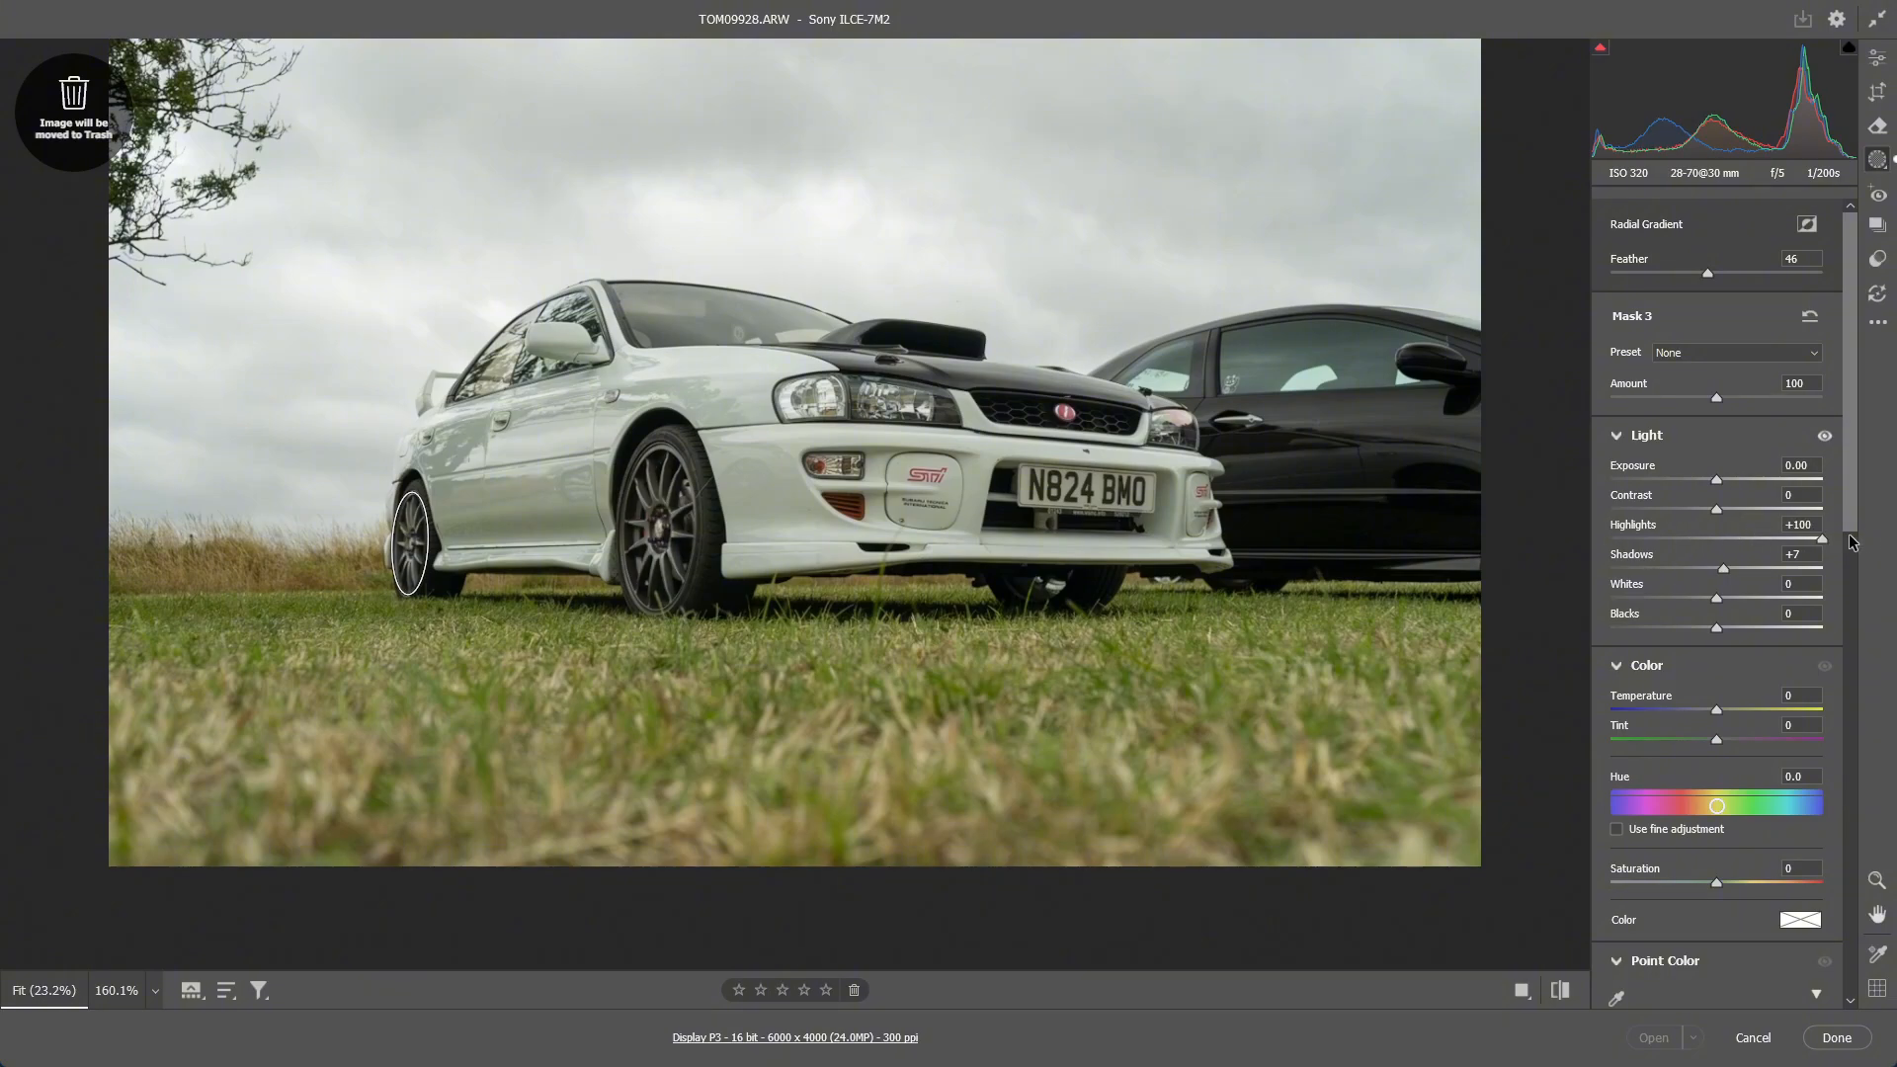
pyautogui.moveTo(1823, 539); pyautogui.dragTo(1719, 515)
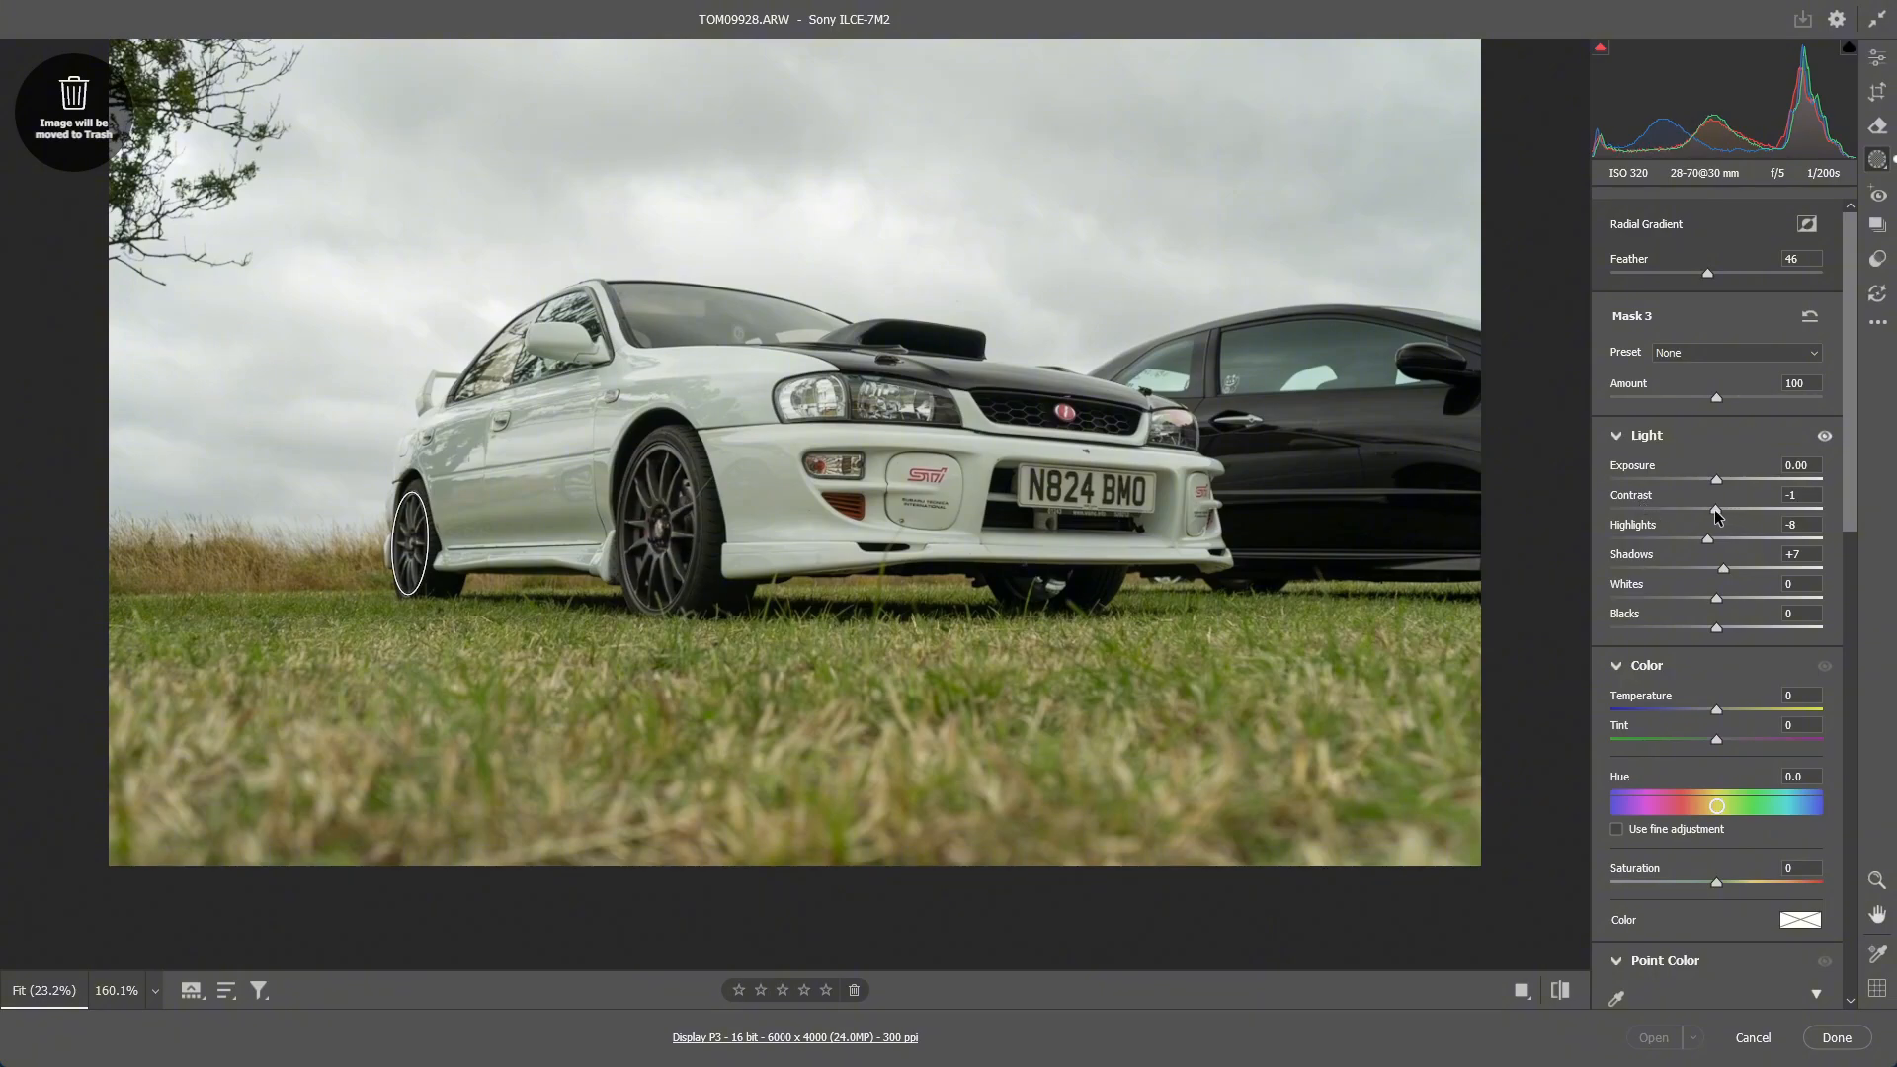
pyautogui.moveTo(1715, 507); pyautogui.dragTo(1716, 507)
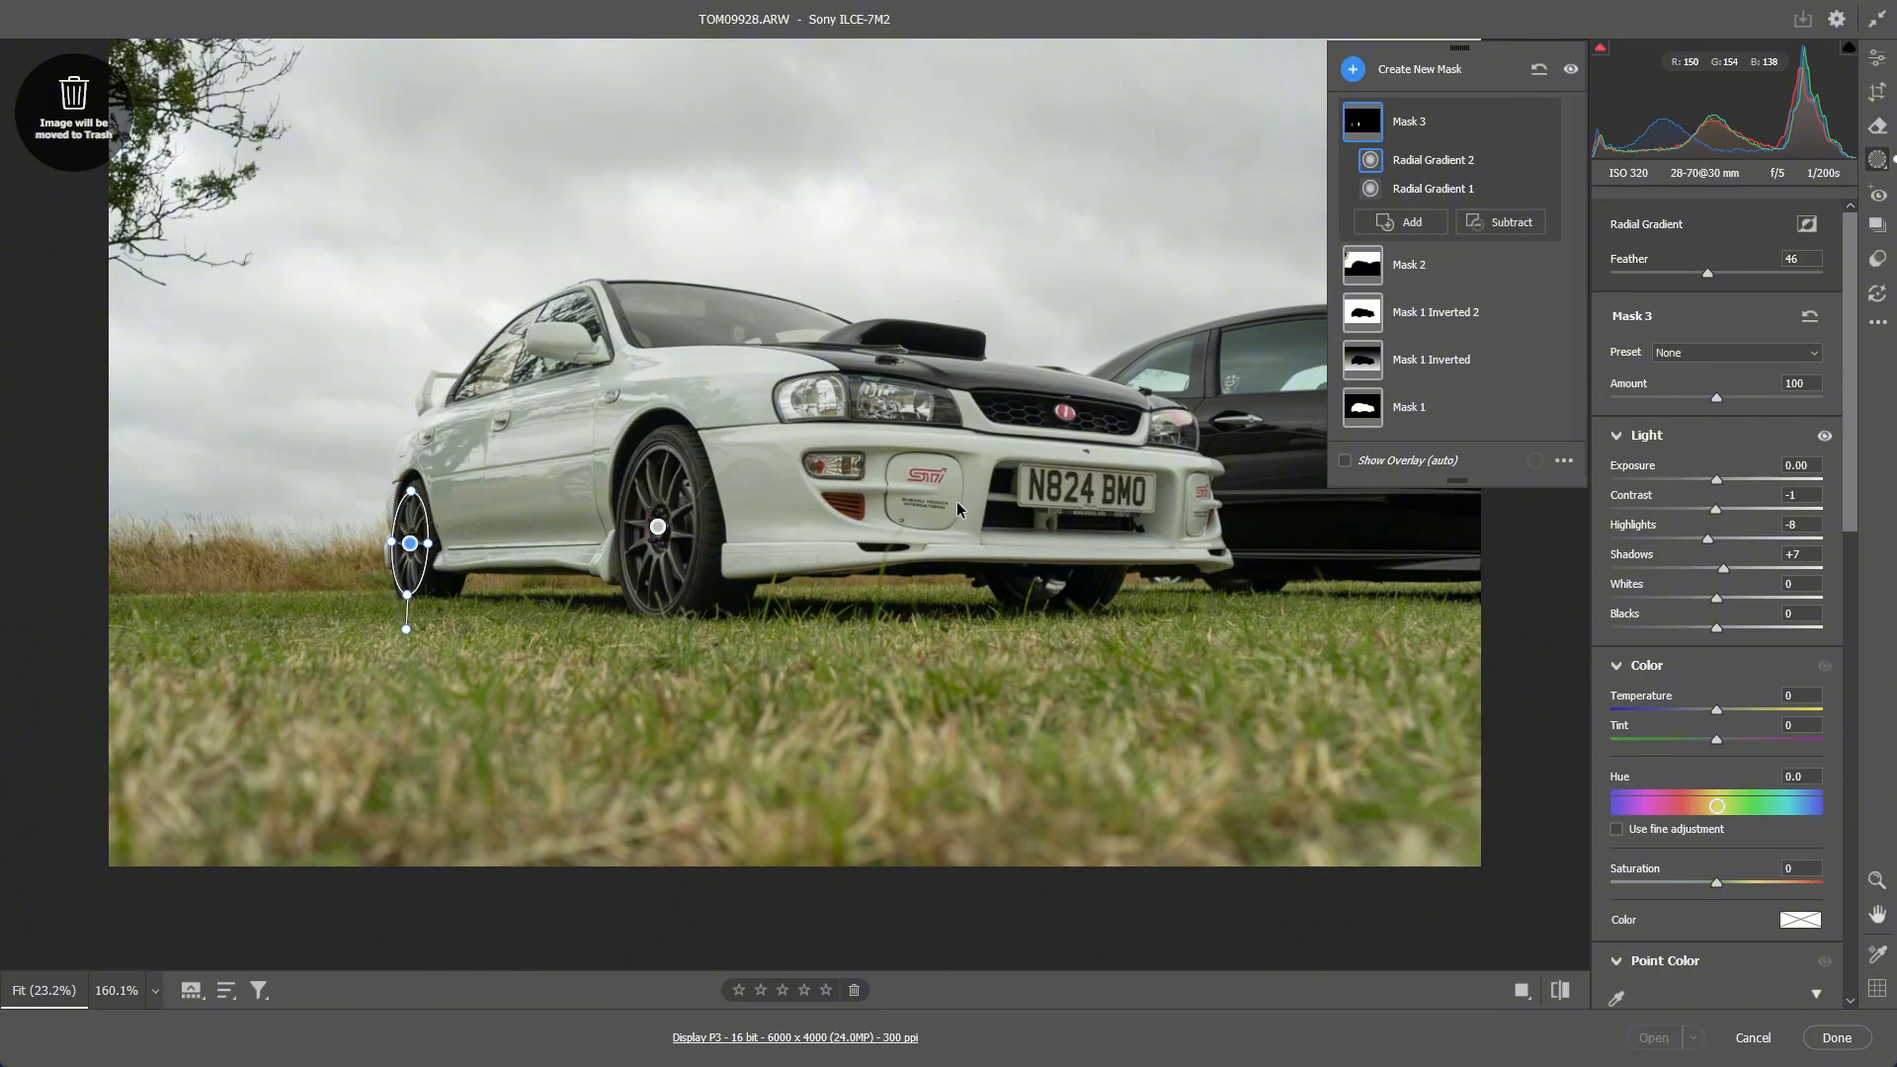
# Try rotating the crop by 0.50 and straightening it along a line across the white car, restoring the angle to 0.00 each time
pyautogui.click(1877, 91)
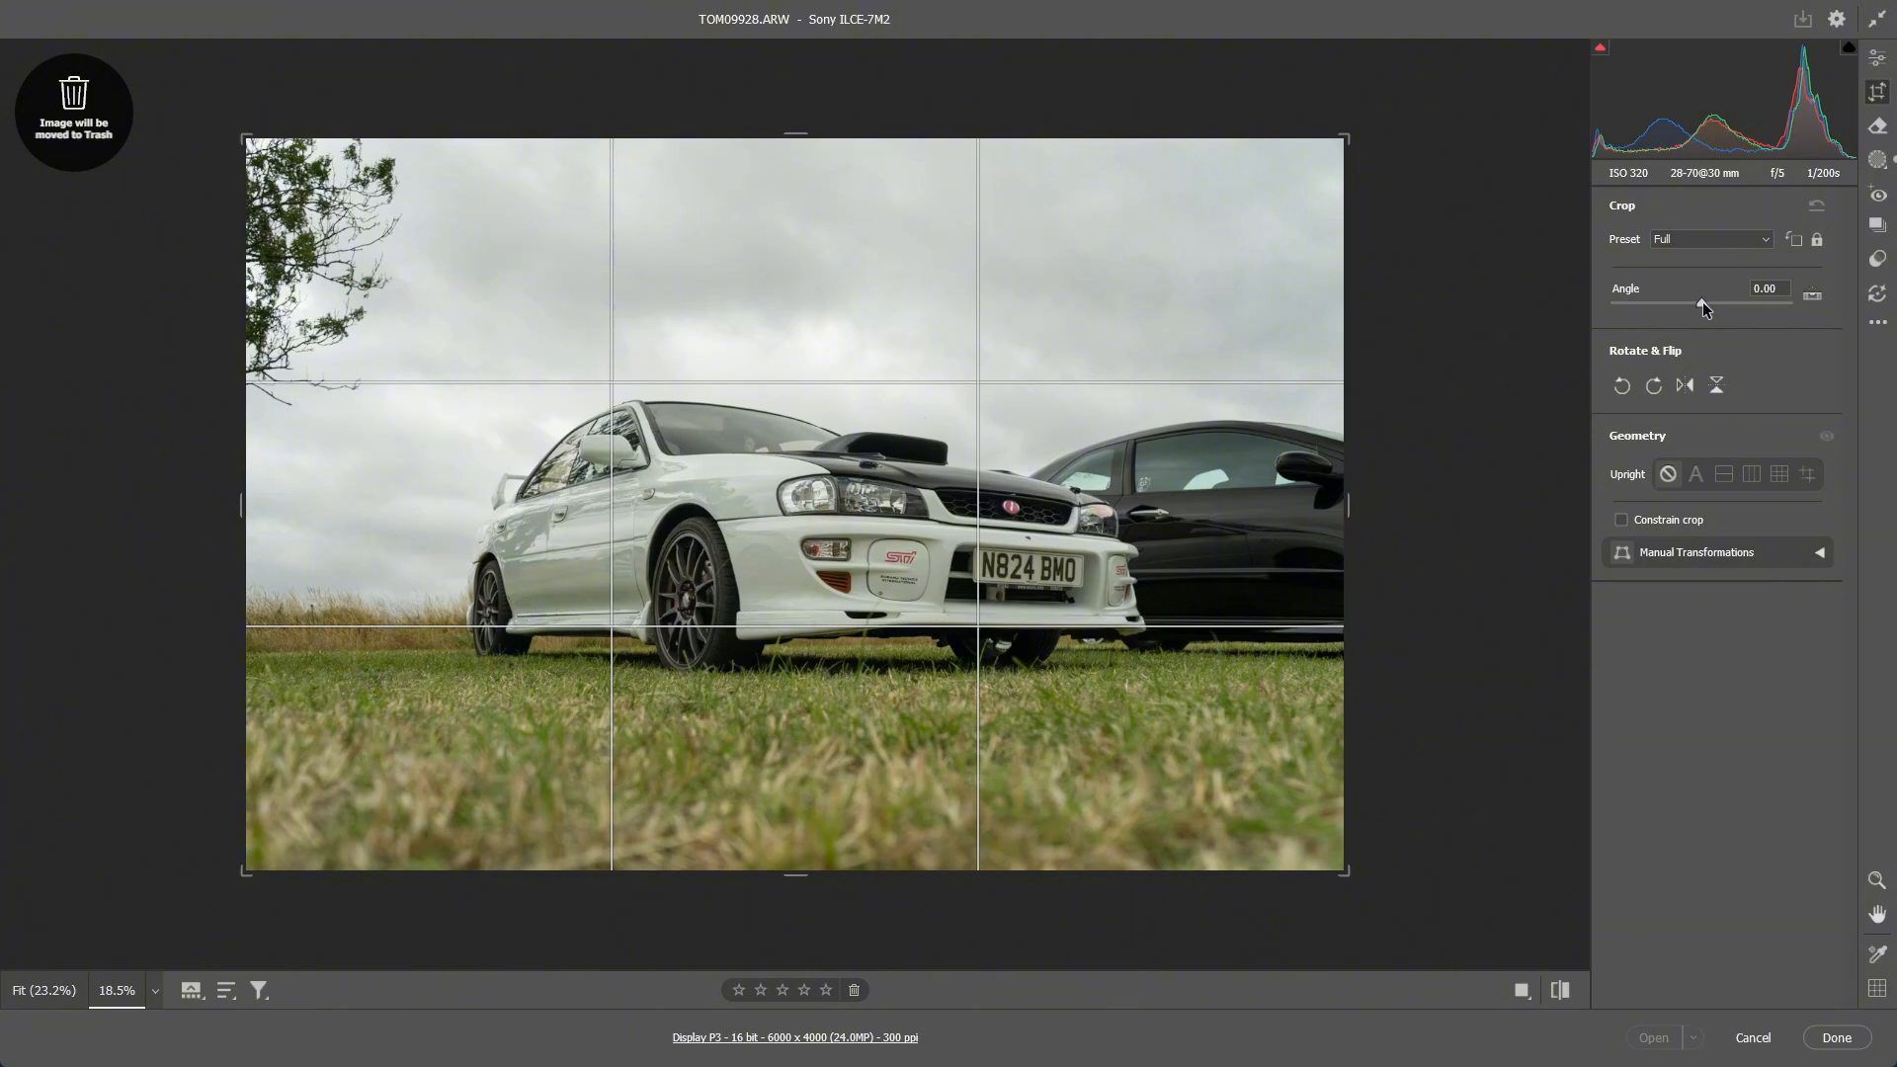
pyautogui.moveTo(1704, 300)
pyautogui.mouseDown()
pyautogui.moveTo(1682, 300)
pyautogui.moveTo(1704, 298)
pyautogui.mouseUp()
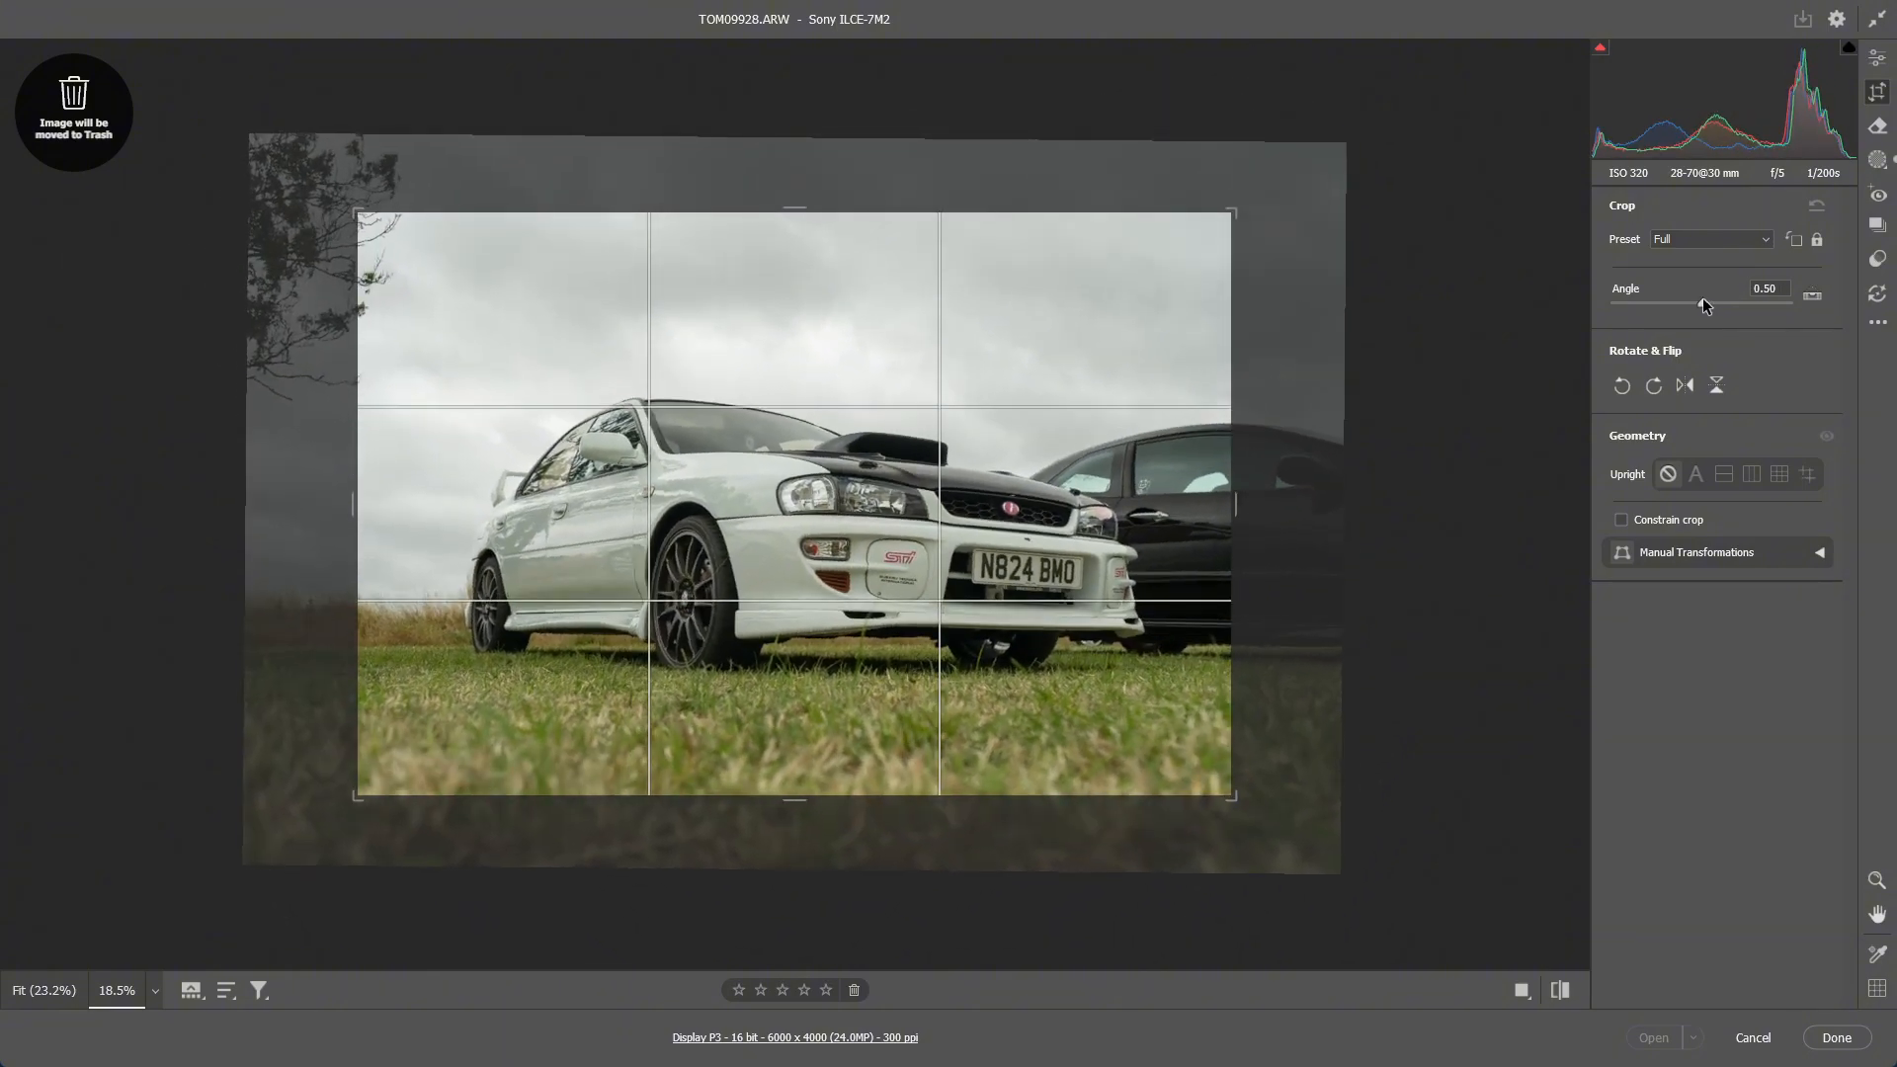
pyautogui.doubleClick(1704, 298)
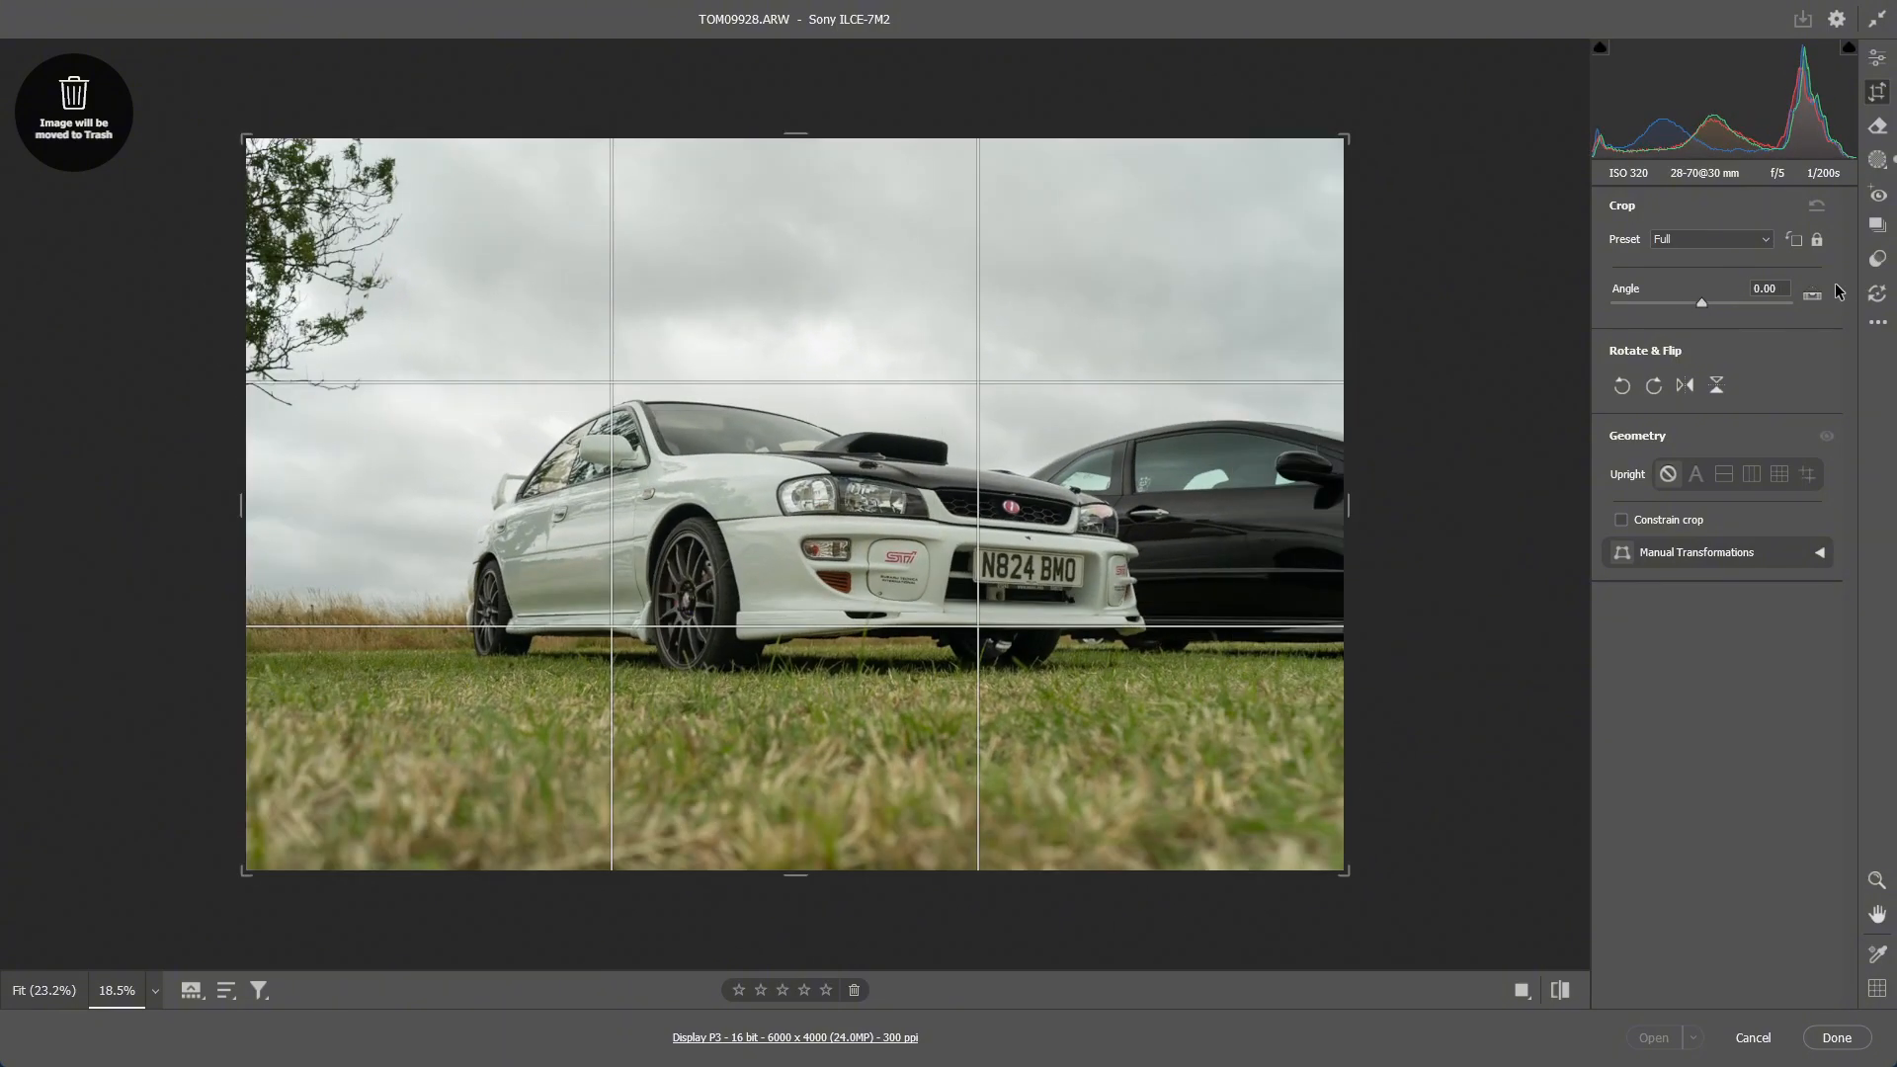
pyautogui.click(1809, 296)
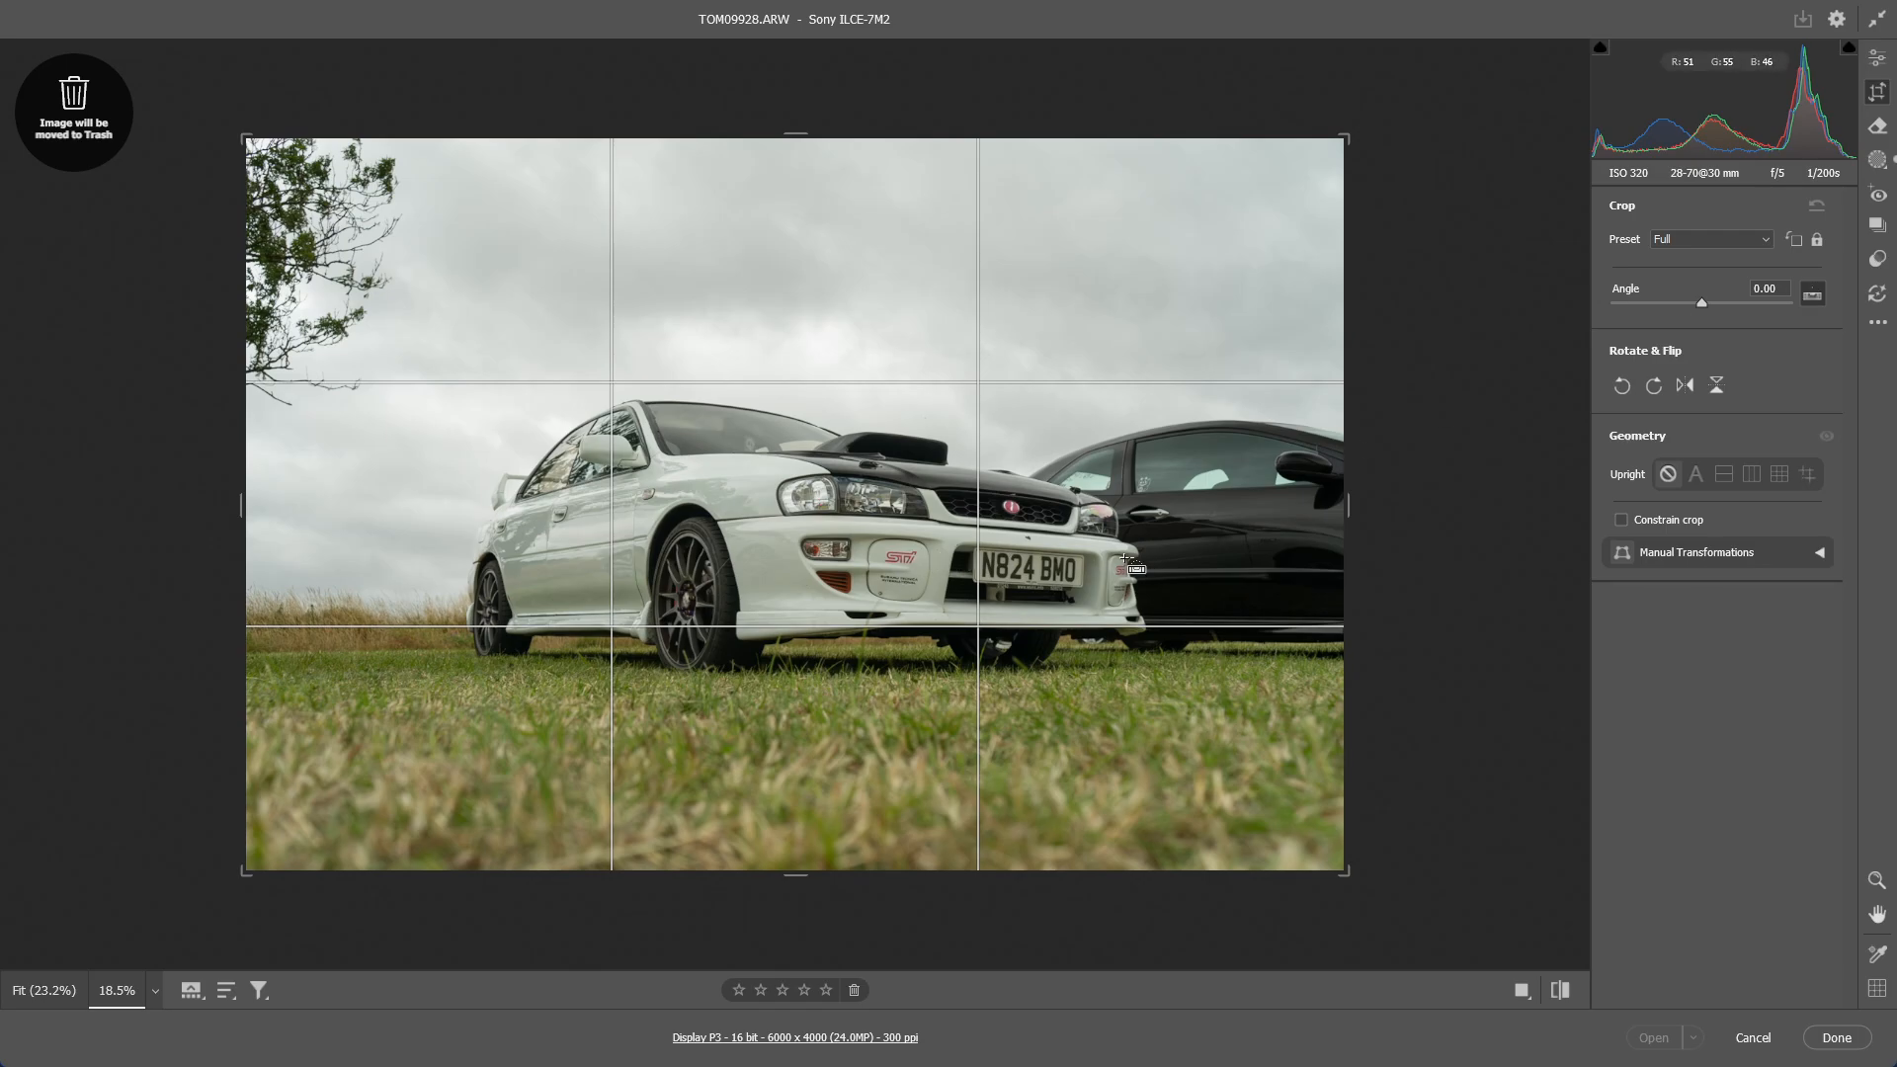
pyautogui.moveTo(1133, 560); pyautogui.dragTo(624, 331)
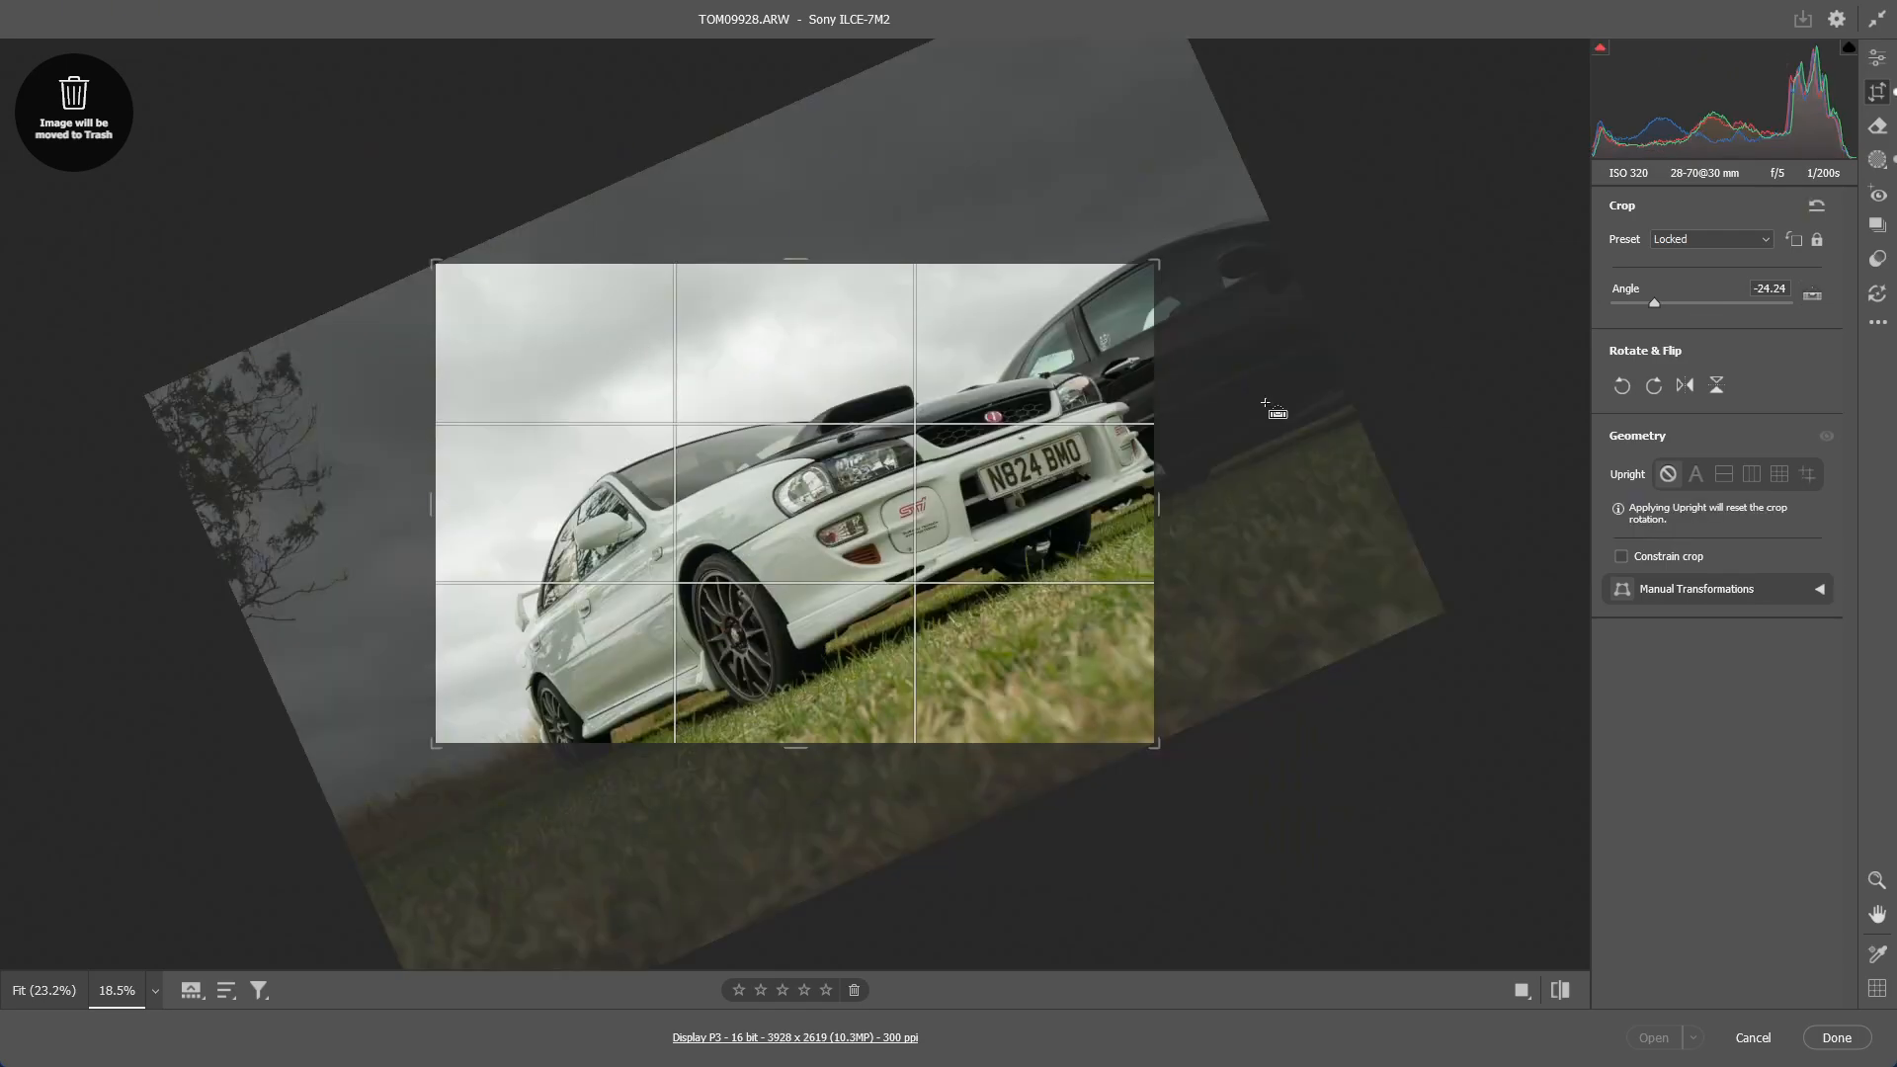
pyautogui.hotkey('ctrl', 'z')
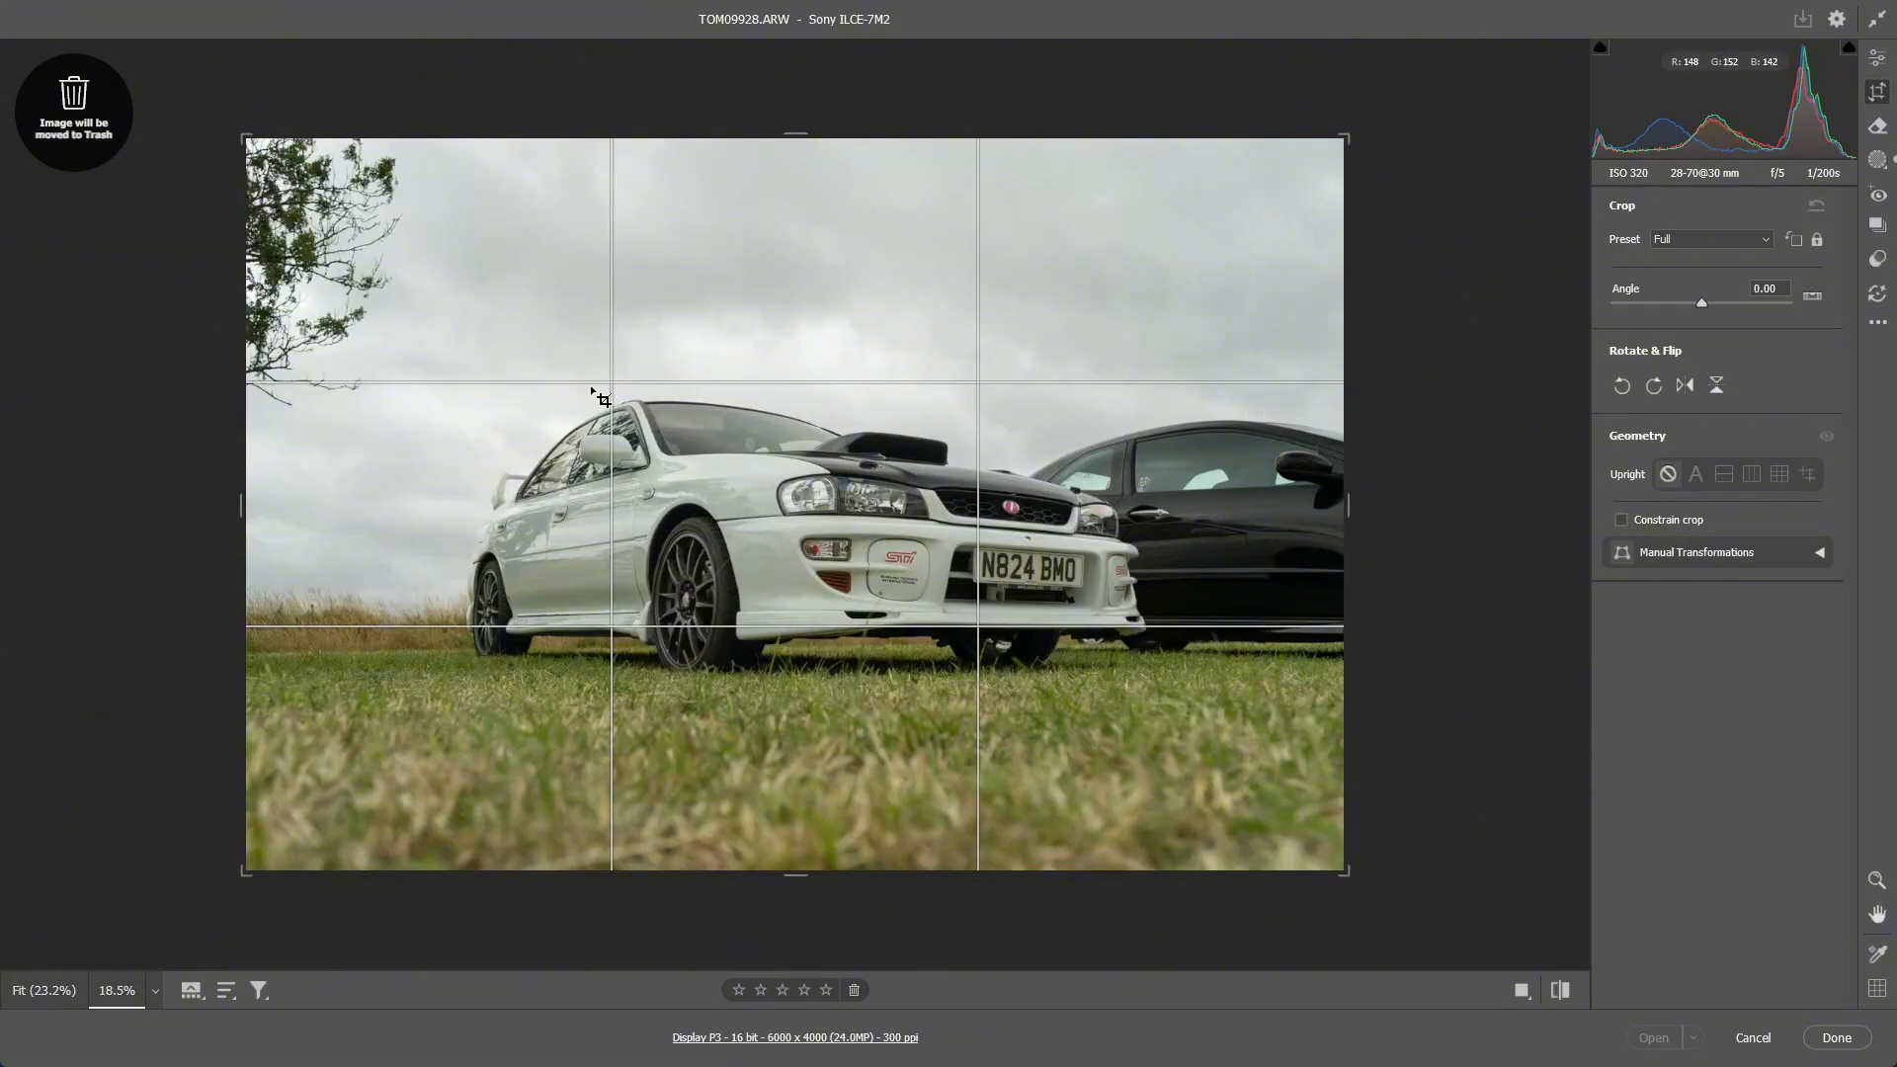
# Crop the photo slightly to 5795 x 3863, centre the cars horizontally in the frame and apply the crop
pyautogui.moveTo(248, 139); pyautogui.dragTo(268, 149)
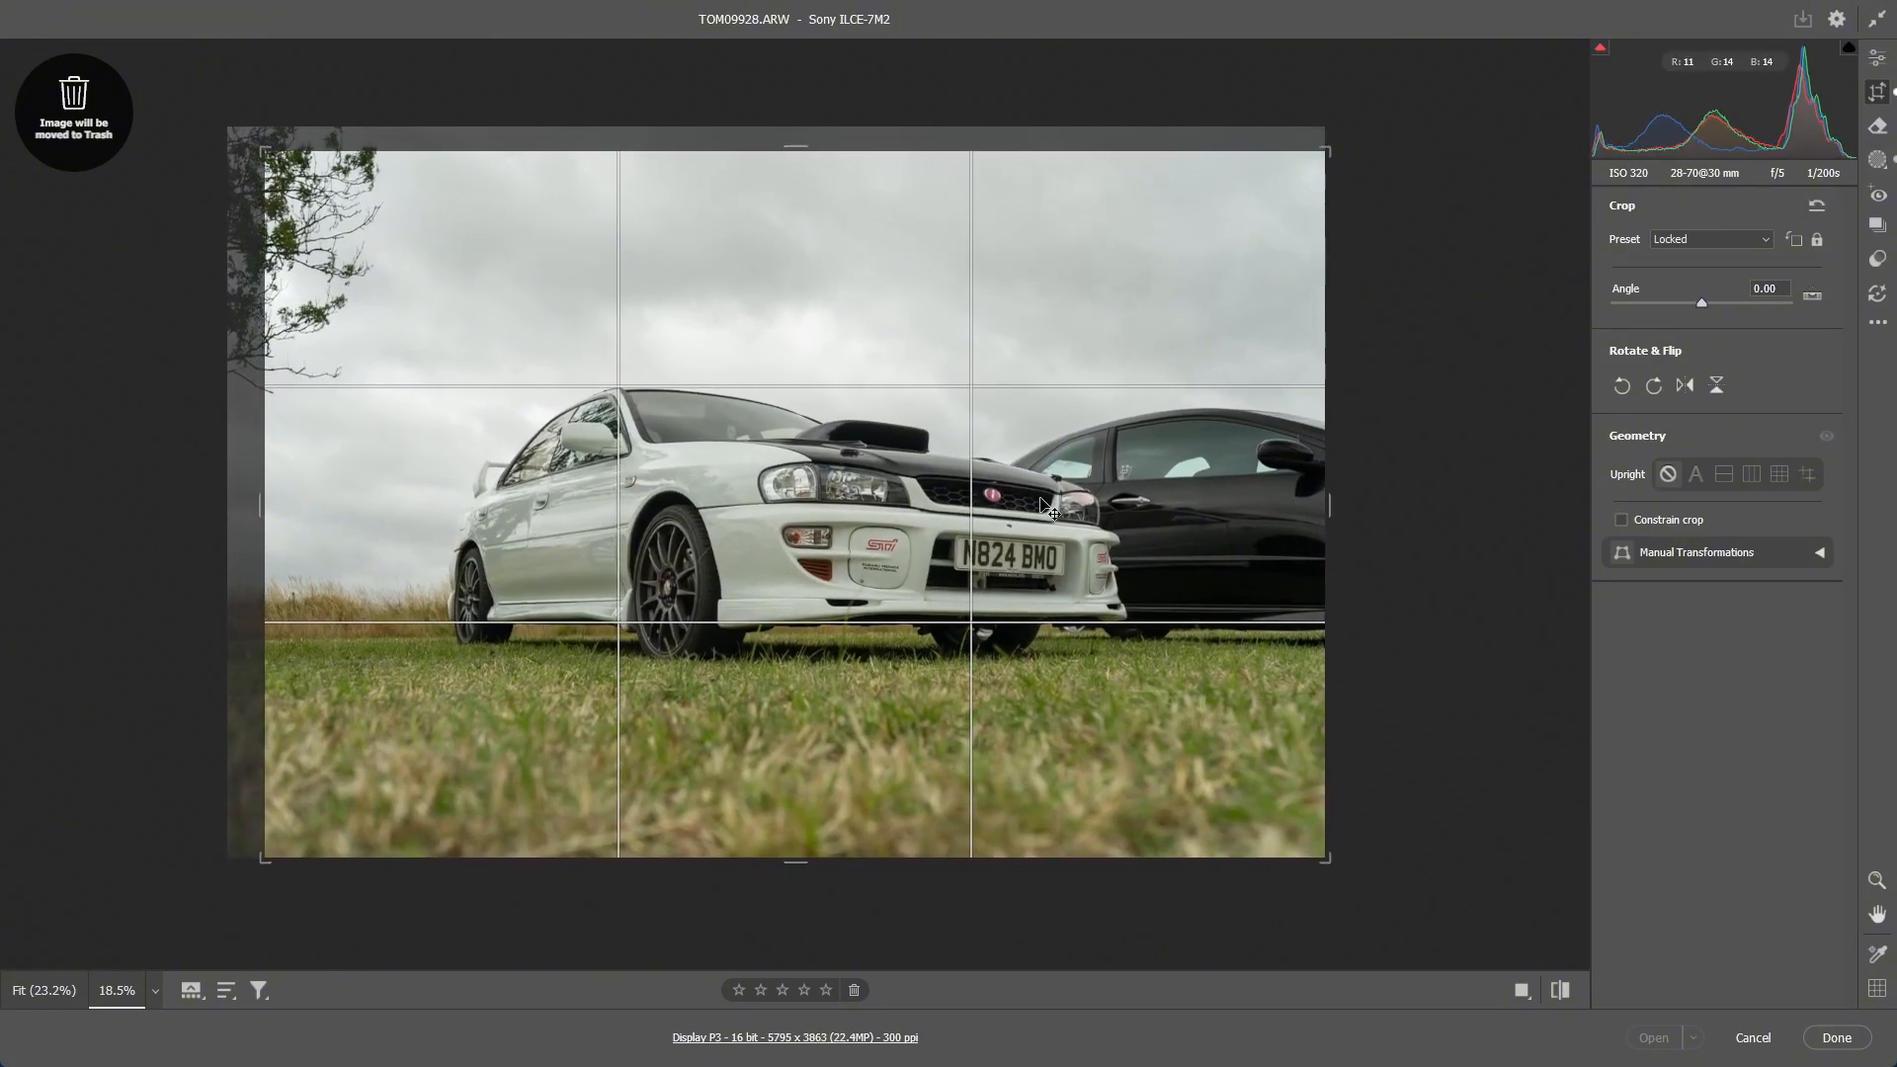
pyautogui.moveTo(1046, 507); pyautogui.dragTo(1070, 505)
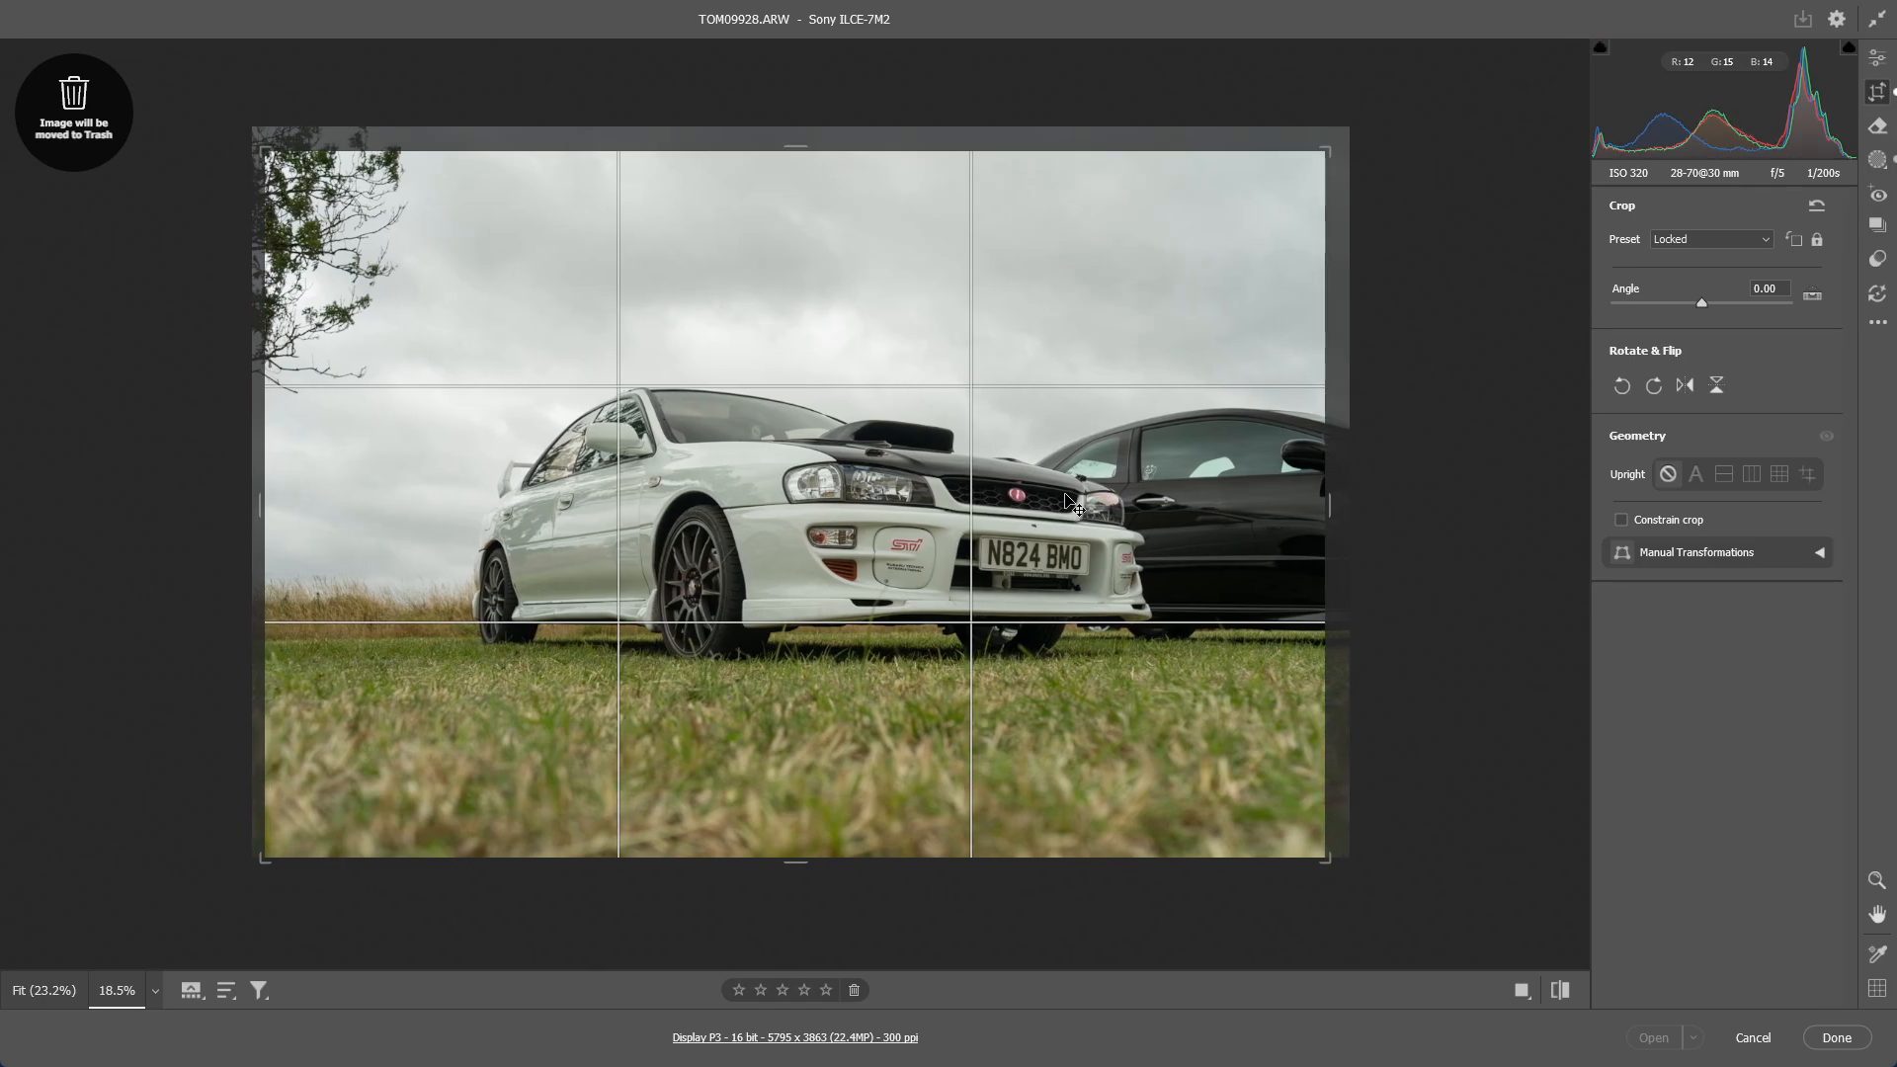
pyautogui.press('Return')
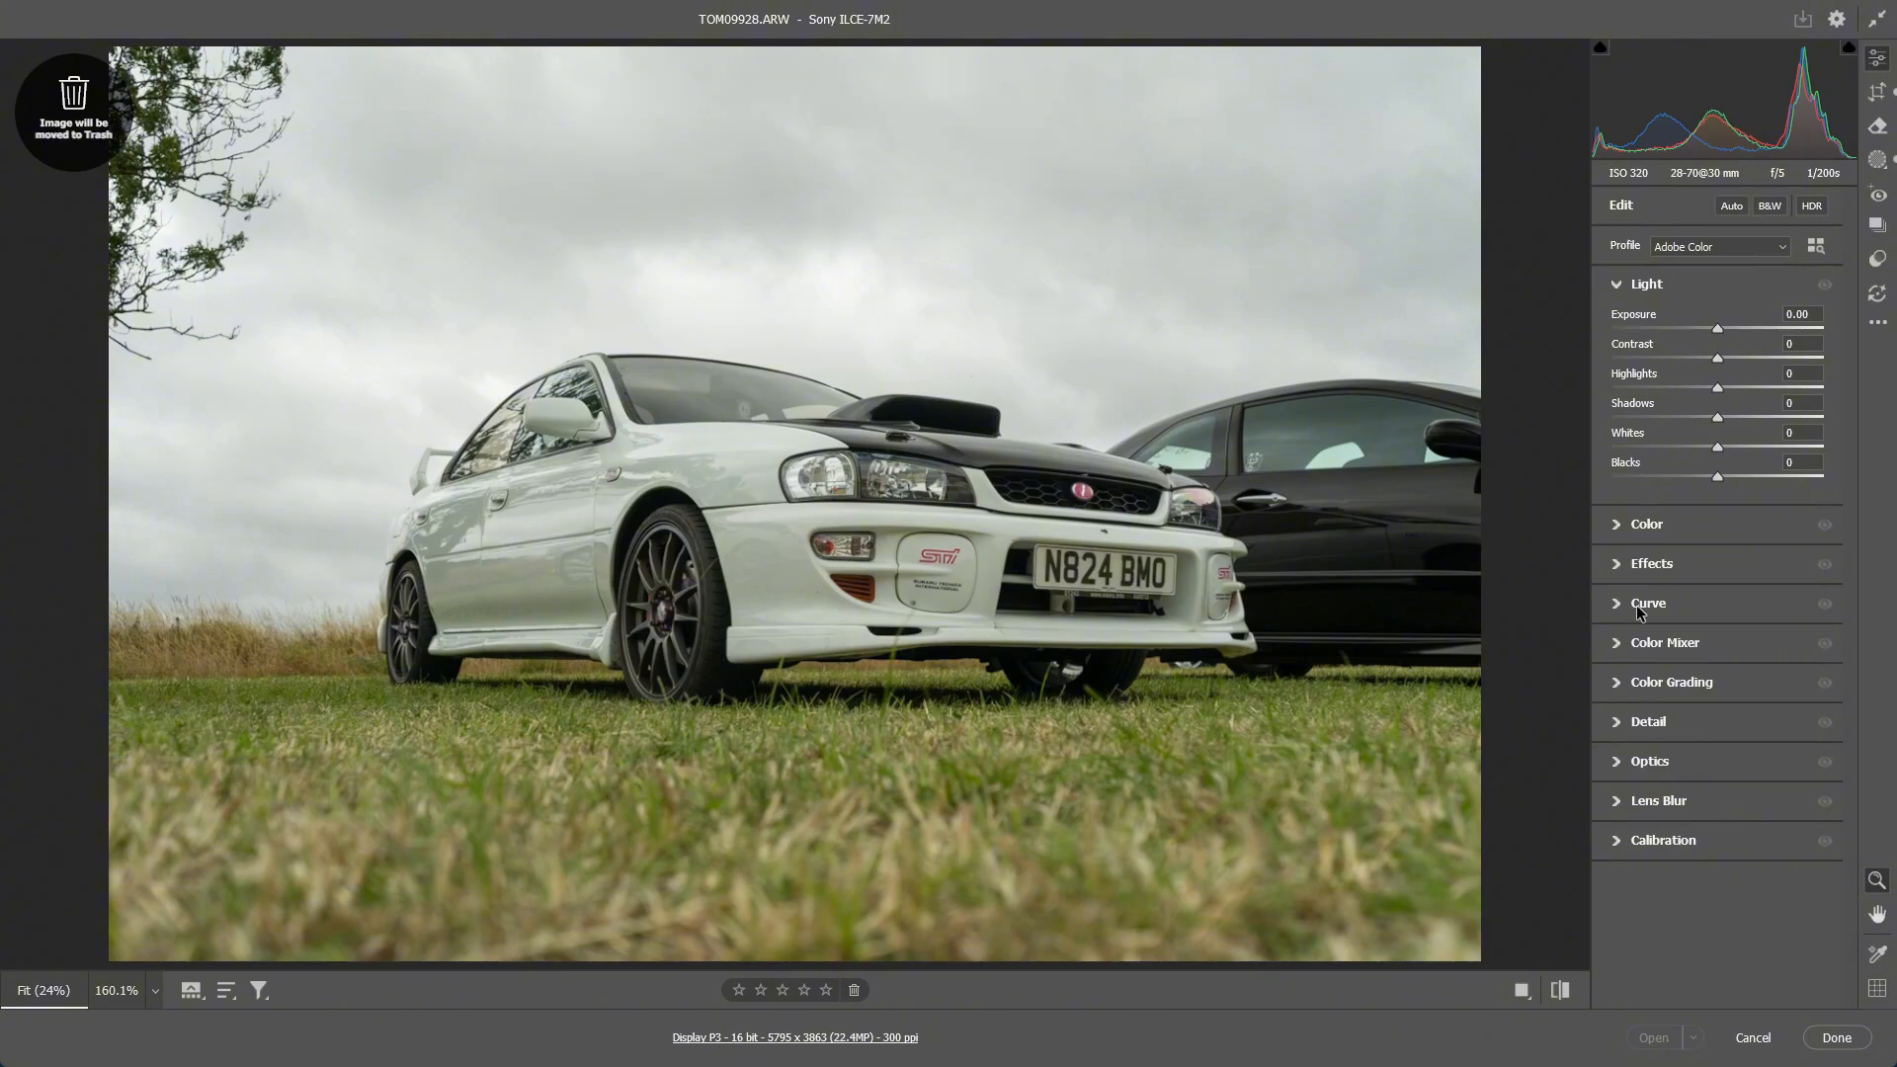
# Set the whole photo's vignette to -8, dehaze to +6, clarity to 0 and texture to +1, and try grain before returning it to 0
pyautogui.click(1630, 522)
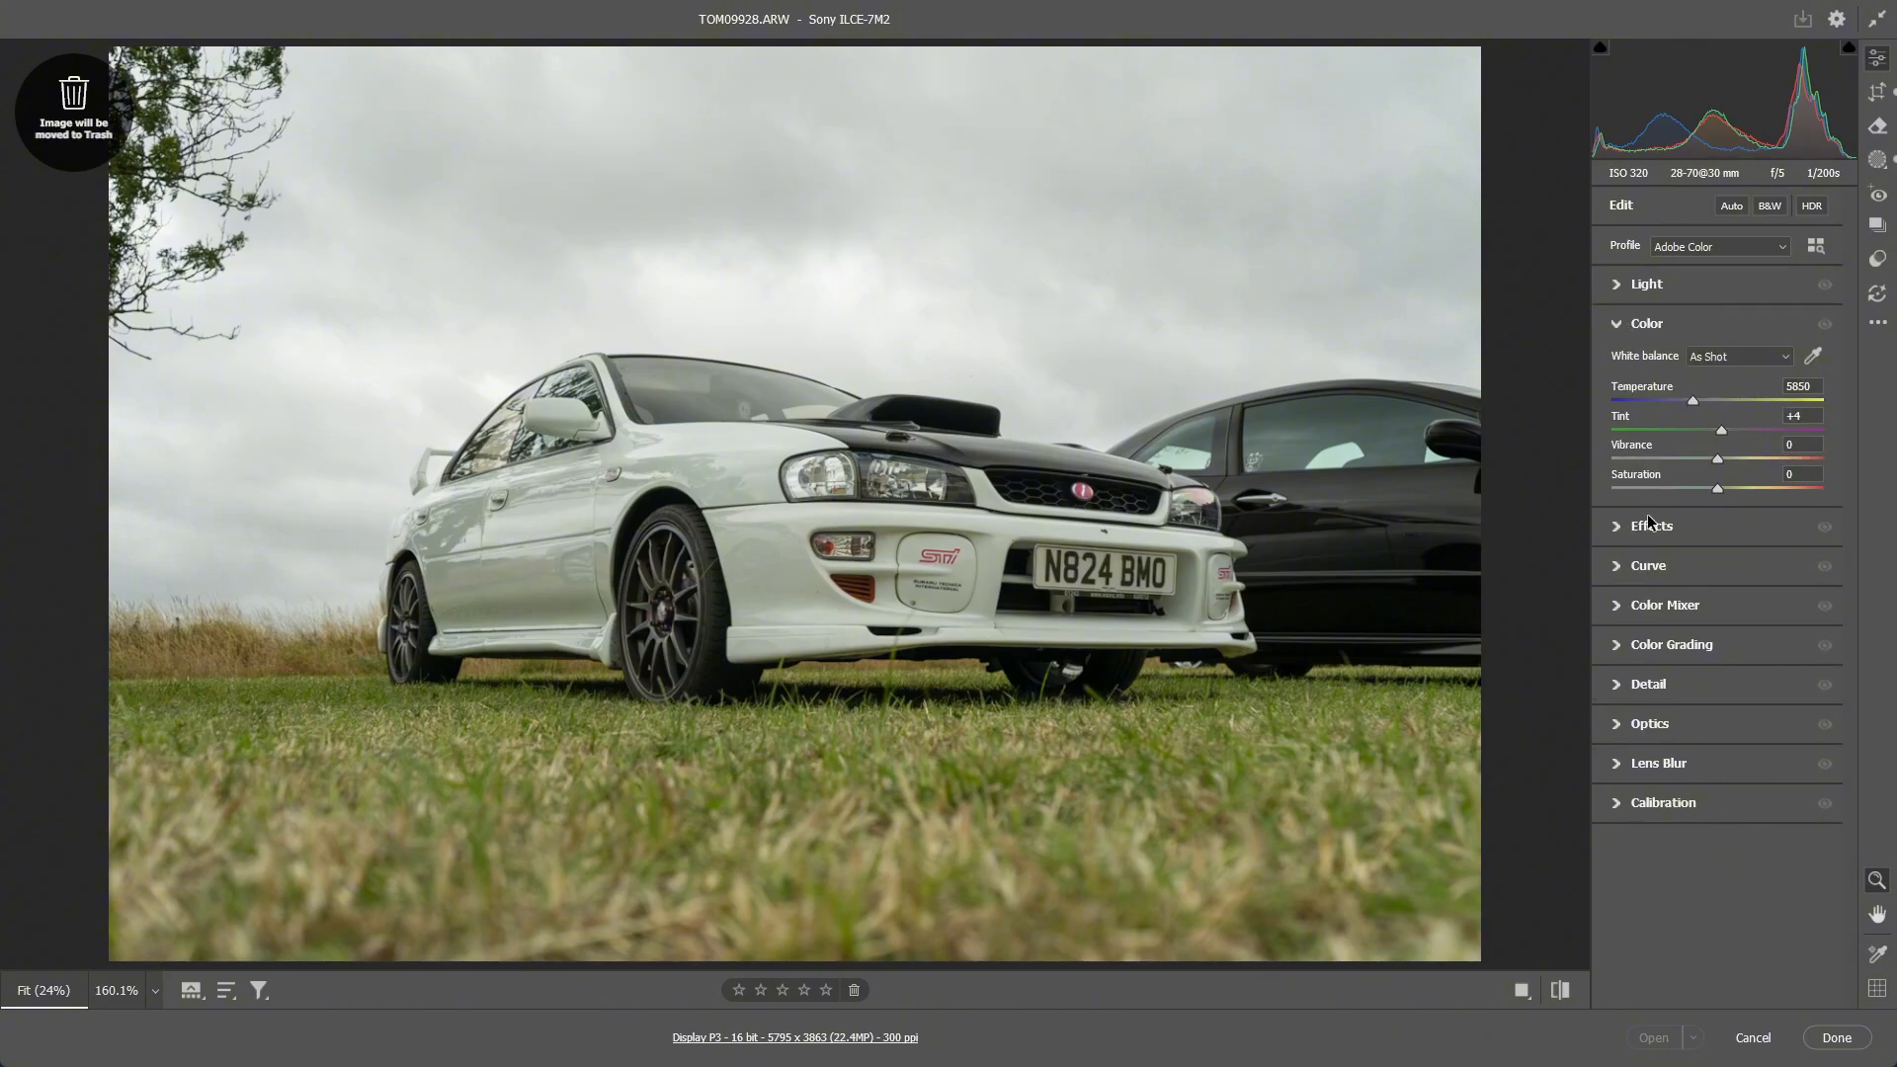
pyautogui.click(1652, 527)
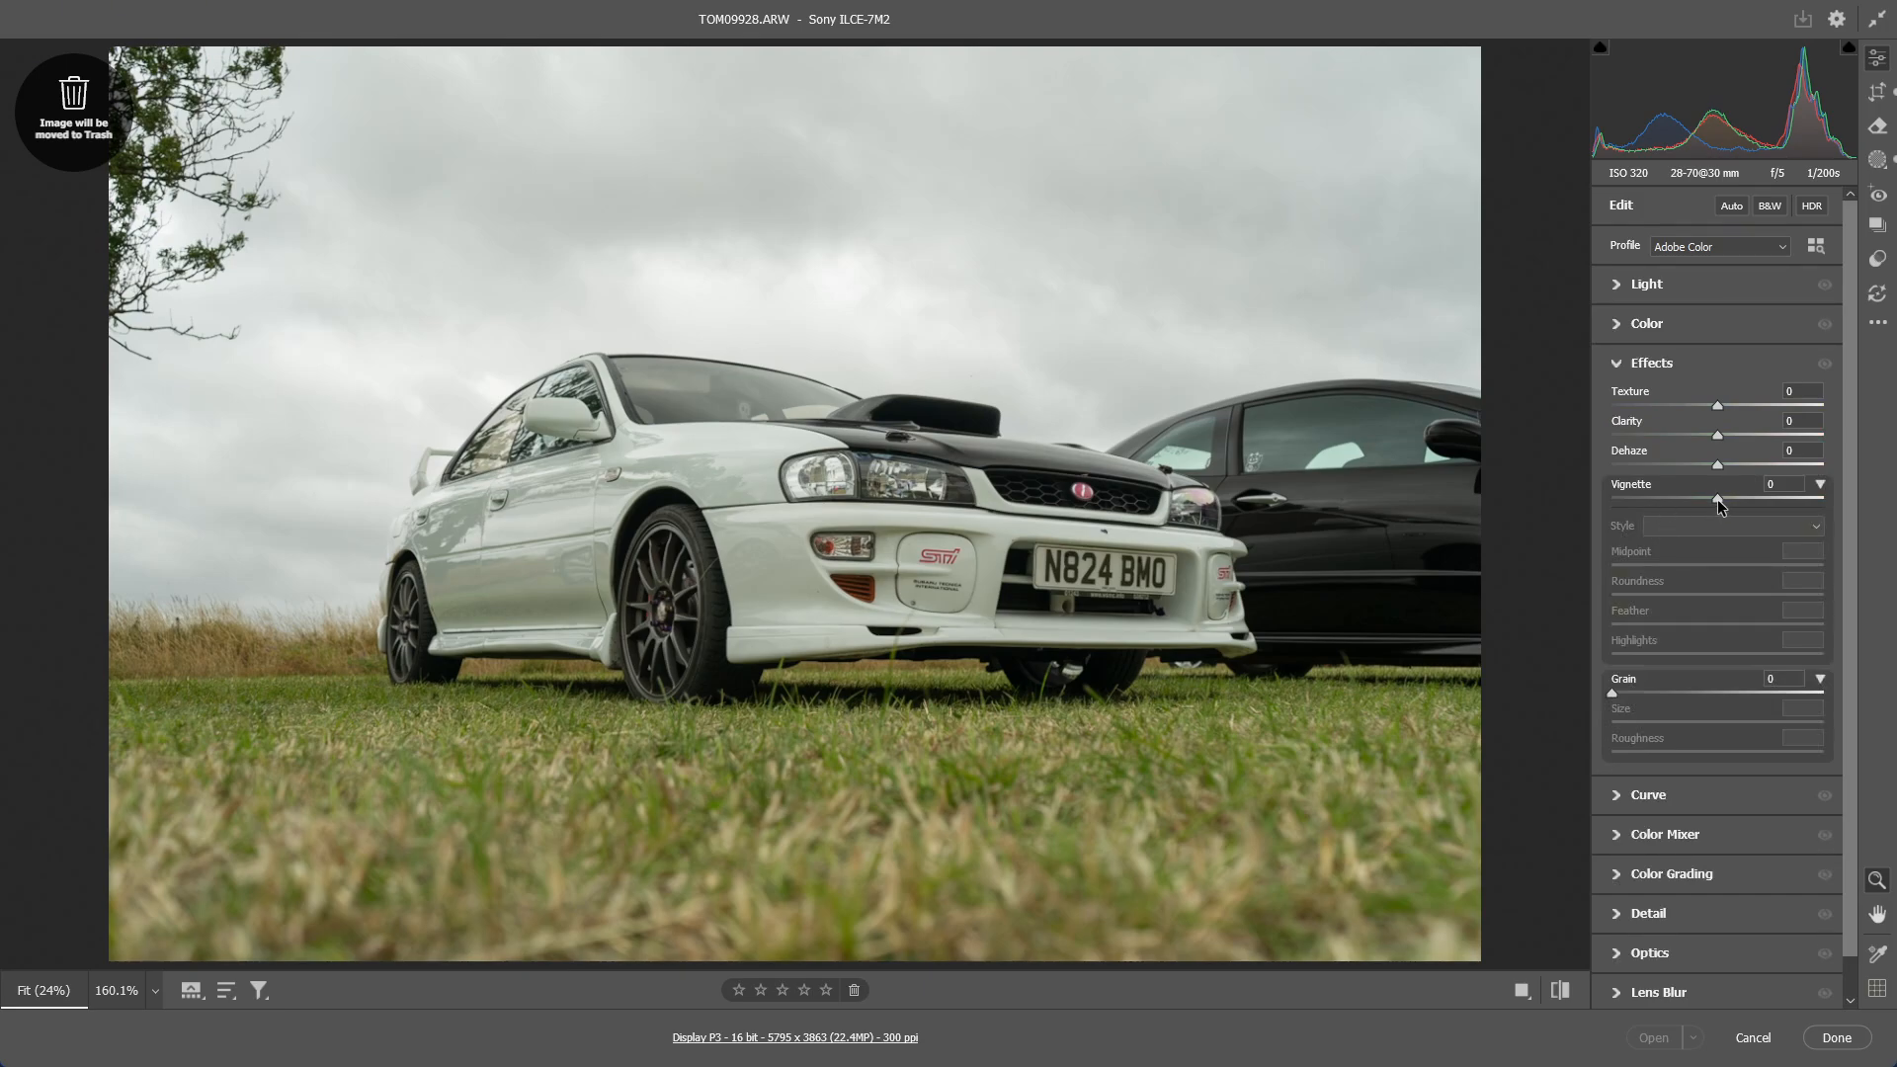
pyautogui.moveTo(1718, 500); pyautogui.dragTo(1712, 437)
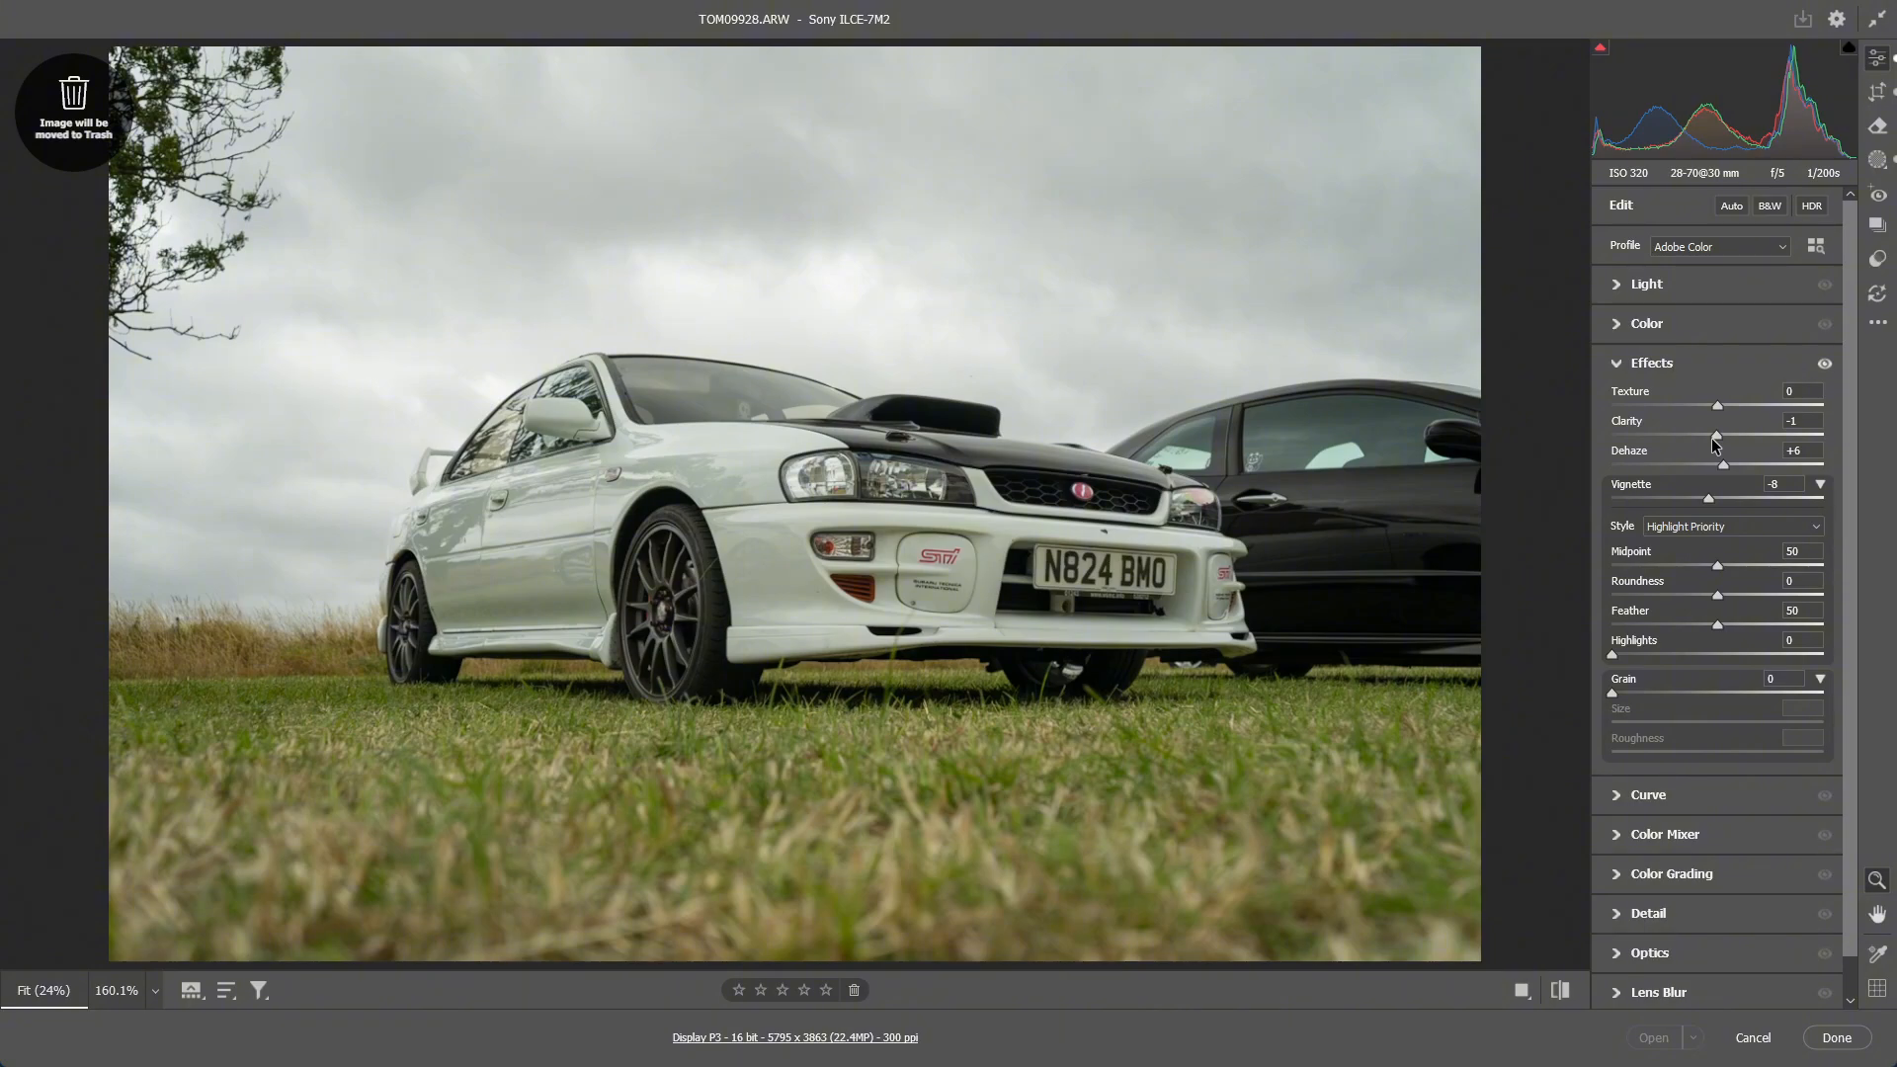
pyautogui.doubleClick(1711, 437)
pyautogui.moveTo(1718, 406)
pyautogui.mouseDown()
pyautogui.moveTo(1681, 407)
pyautogui.moveTo(1776, 413)
pyautogui.moveTo(1610, 411)
pyautogui.moveTo(1749, 411)
pyautogui.moveTo(1718, 415)
pyautogui.mouseUp()
pyautogui.scroll(-1, 1717, 498)
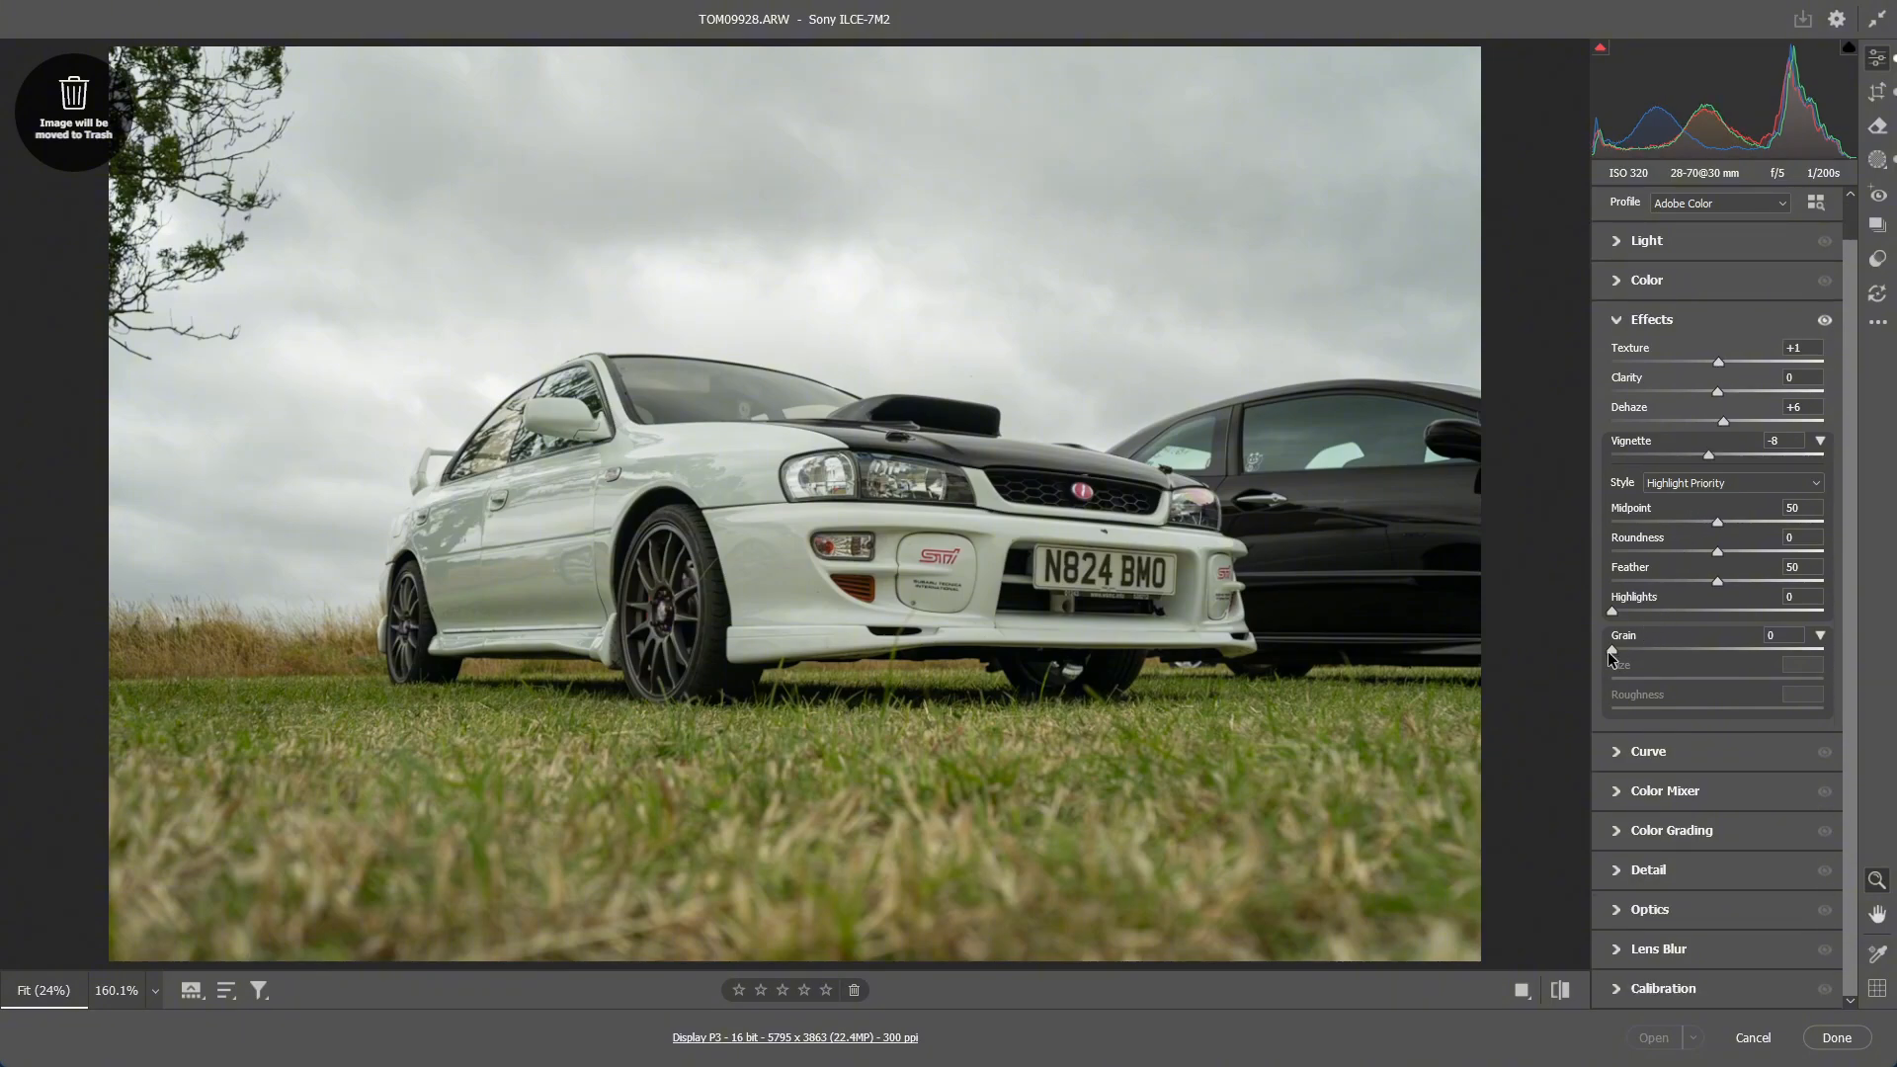
pyautogui.moveTo(1609, 649); pyautogui.dragTo(1895, 662)
pyautogui.moveTo(1660, 680); pyautogui.dragTo(1575, 648)
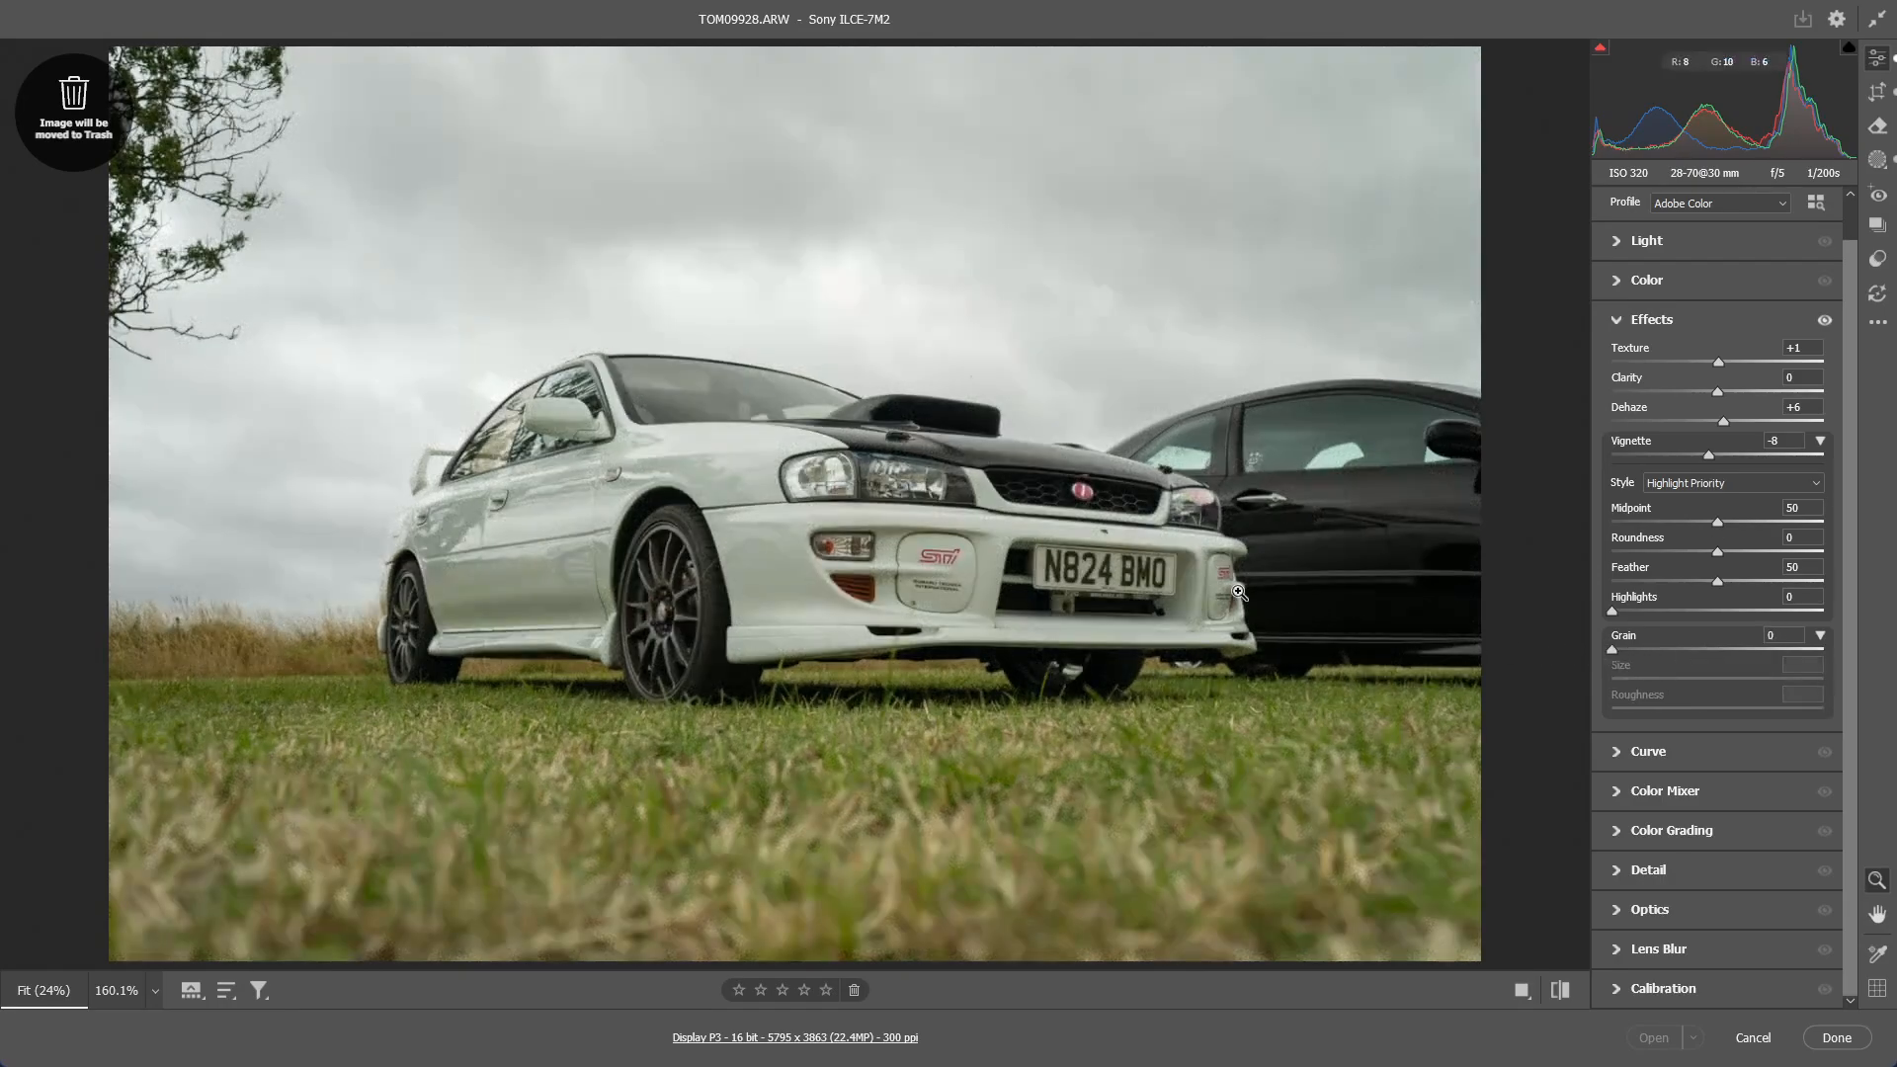
# Set the reds' hue to -31 and saturation to +17 in the colour mixer, checking the hue on the grille badge up close
pyautogui.click(1691, 796)
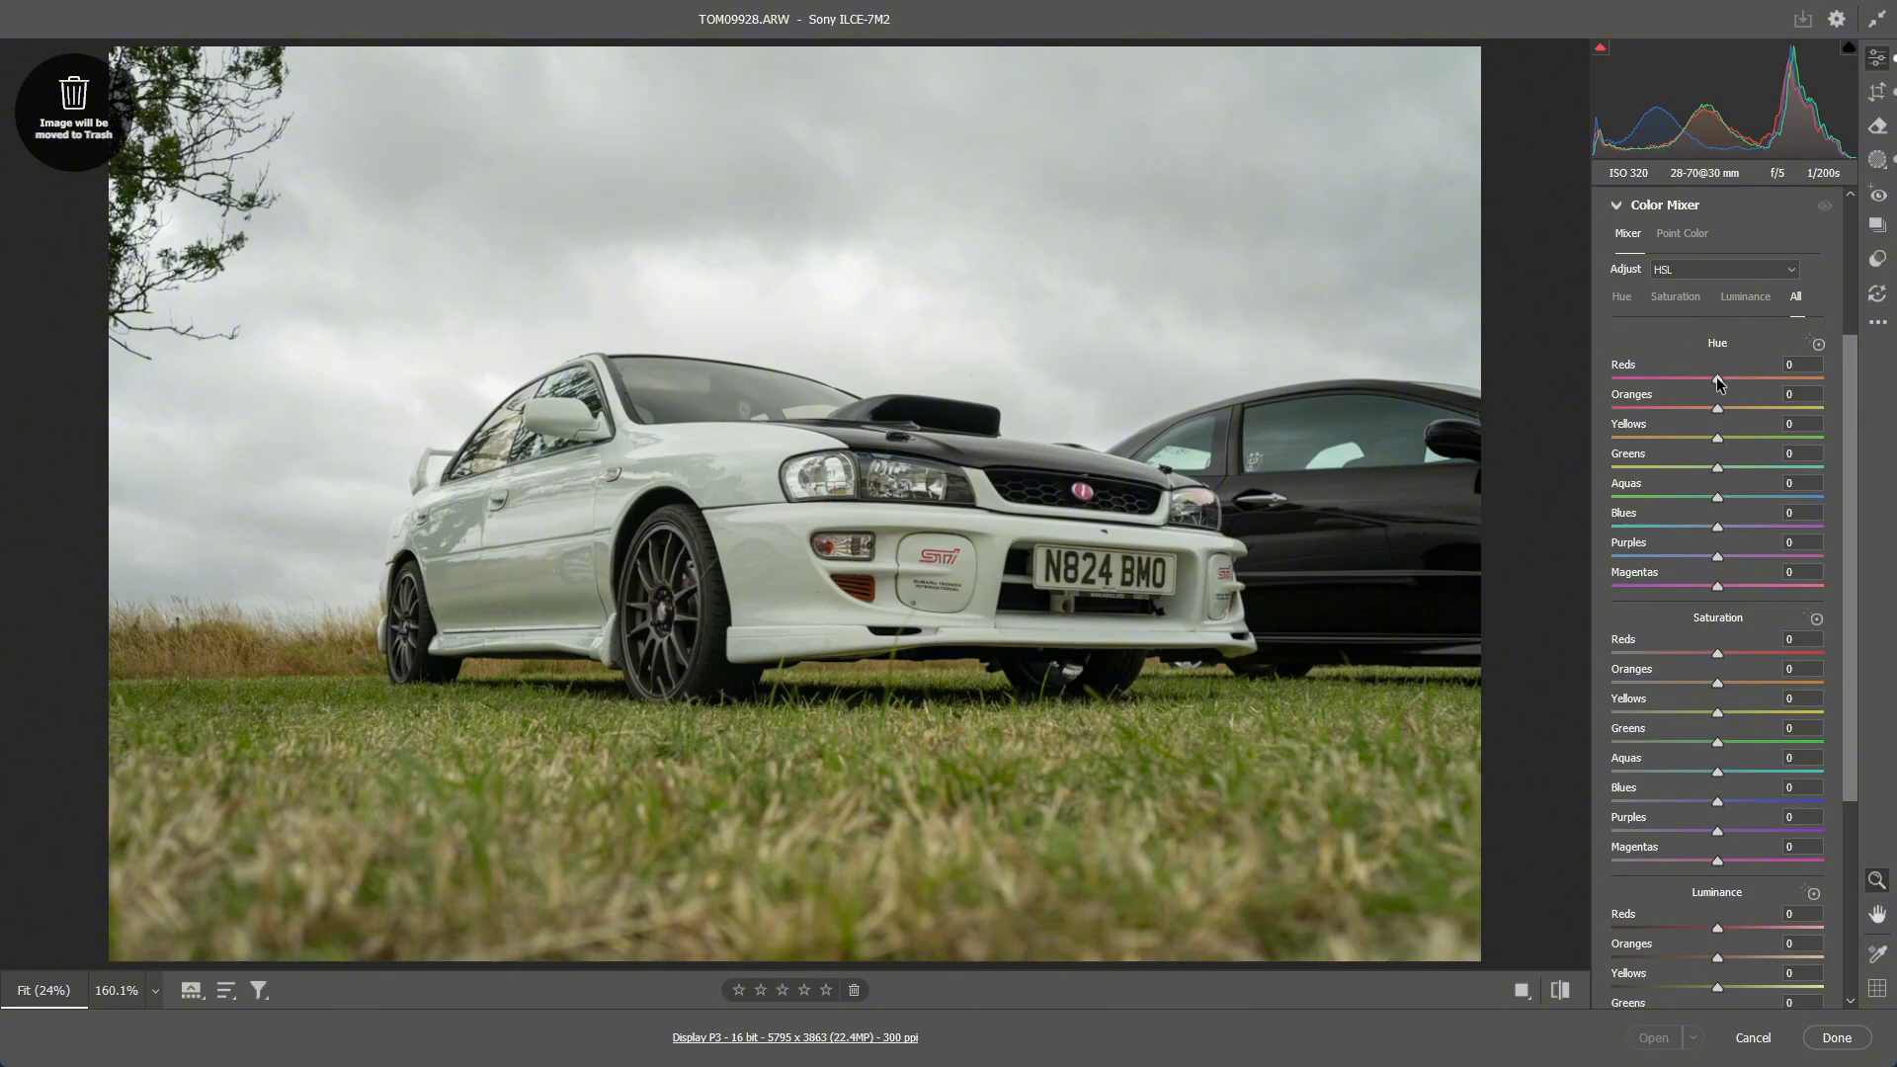
pyautogui.moveTo(1876, 397); pyautogui.dragTo(1687, 381)
pyautogui.click(1091, 488)
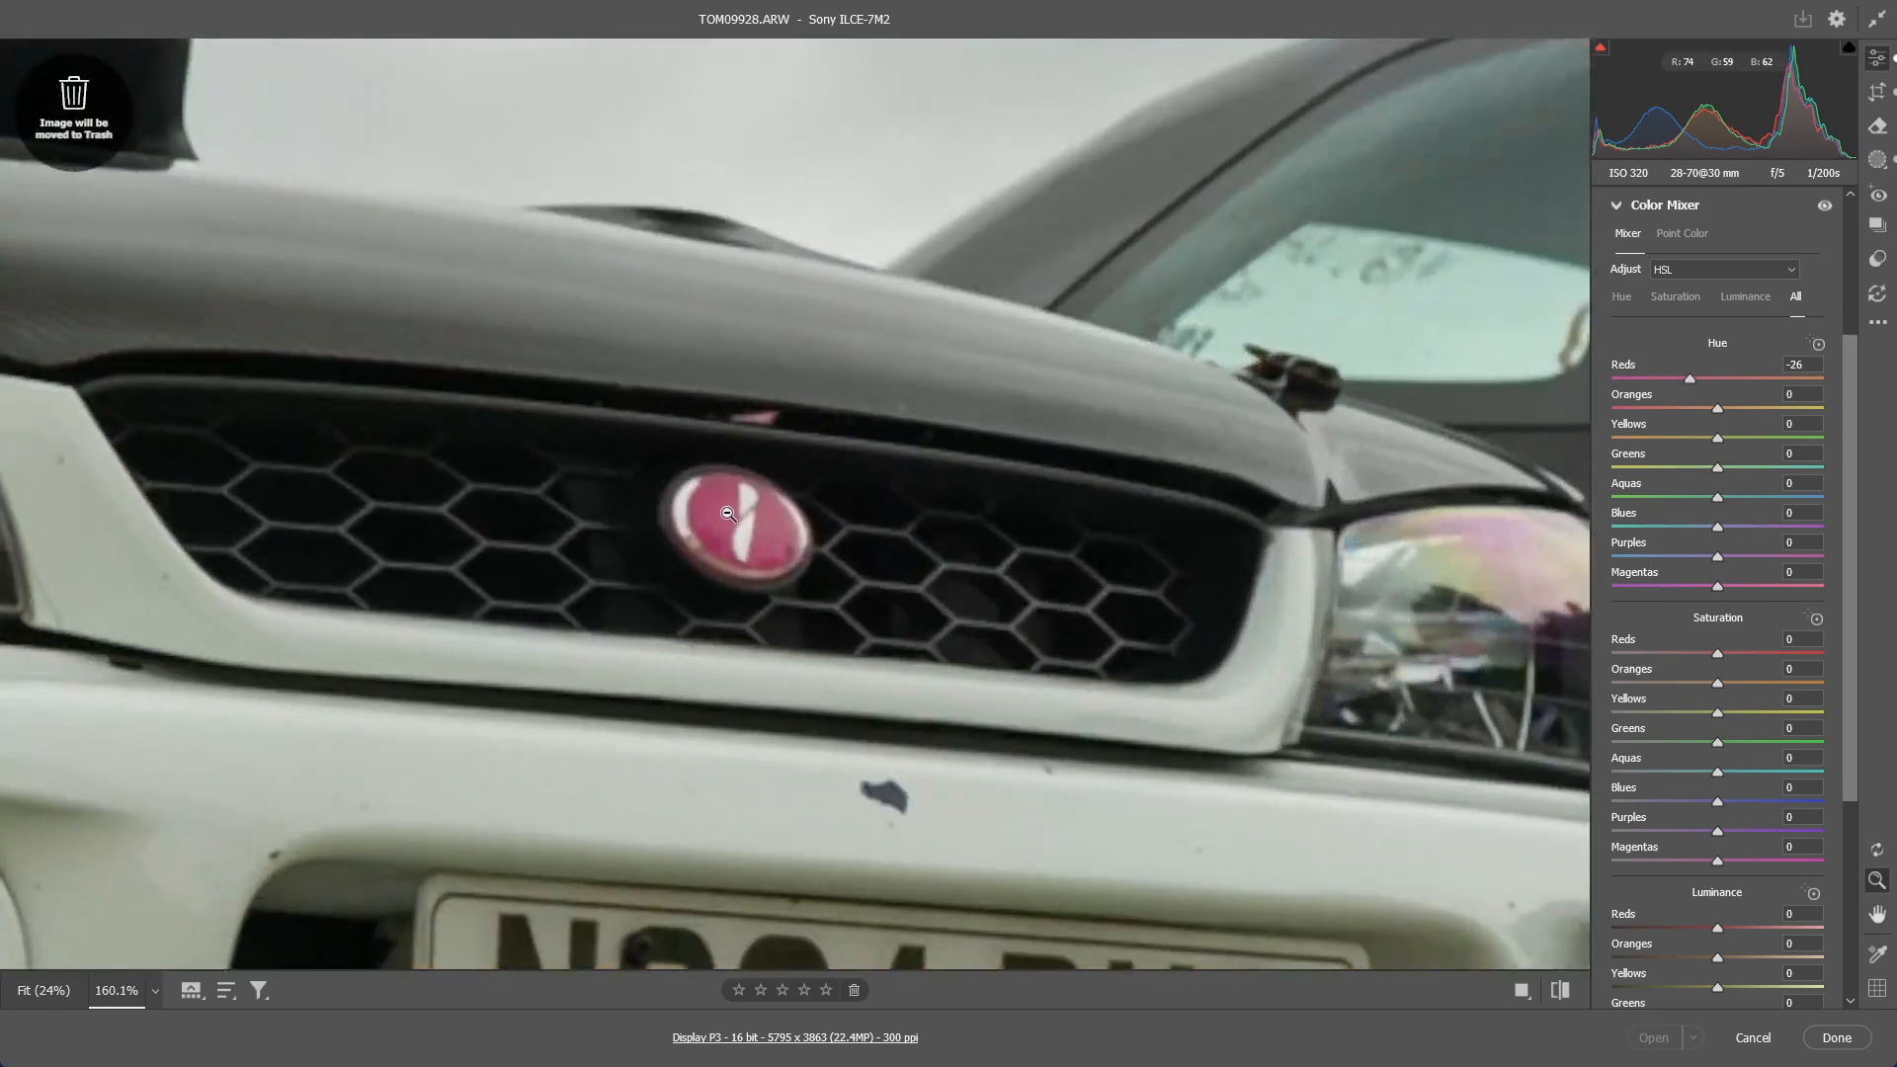
pyautogui.moveTo(1699, 379)
pyautogui.mouseDown()
pyautogui.moveTo(1723, 377)
pyautogui.moveTo(1704, 375)
pyautogui.mouseUp()
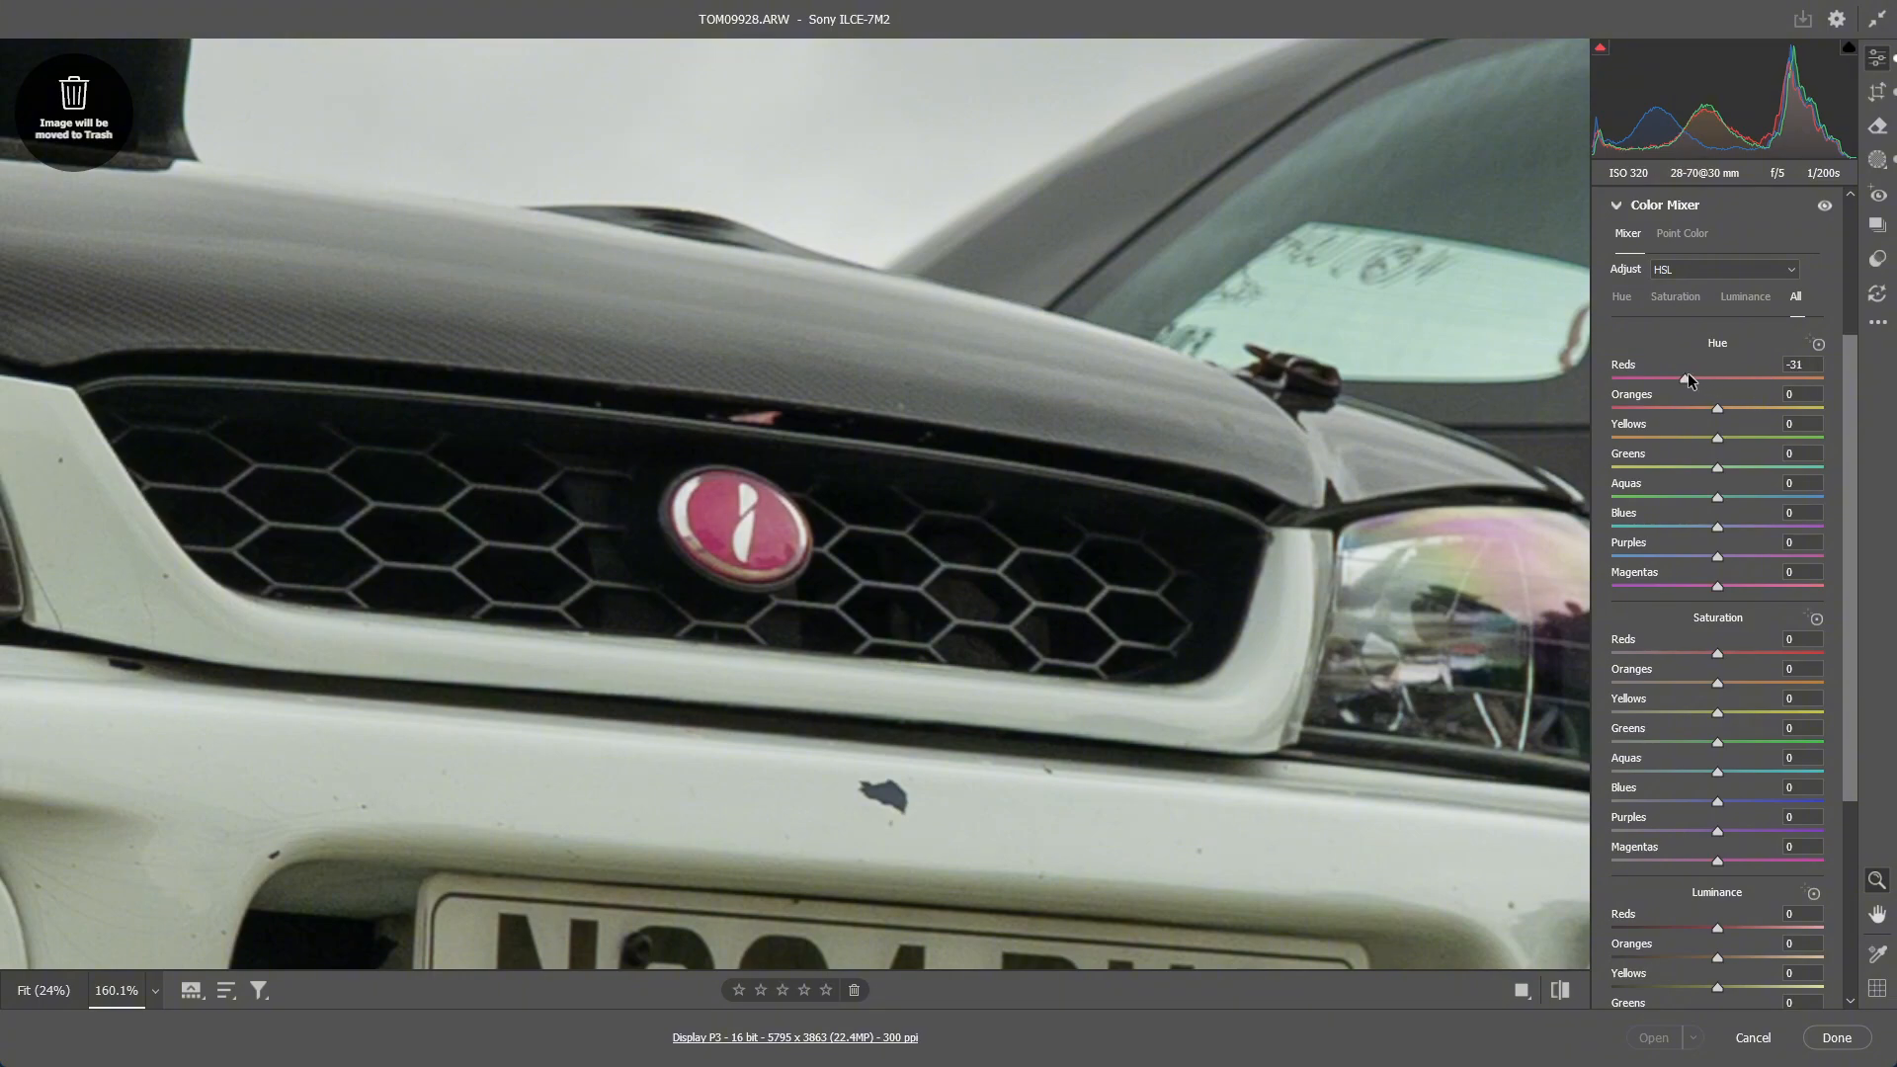
pyautogui.click(791, 474)
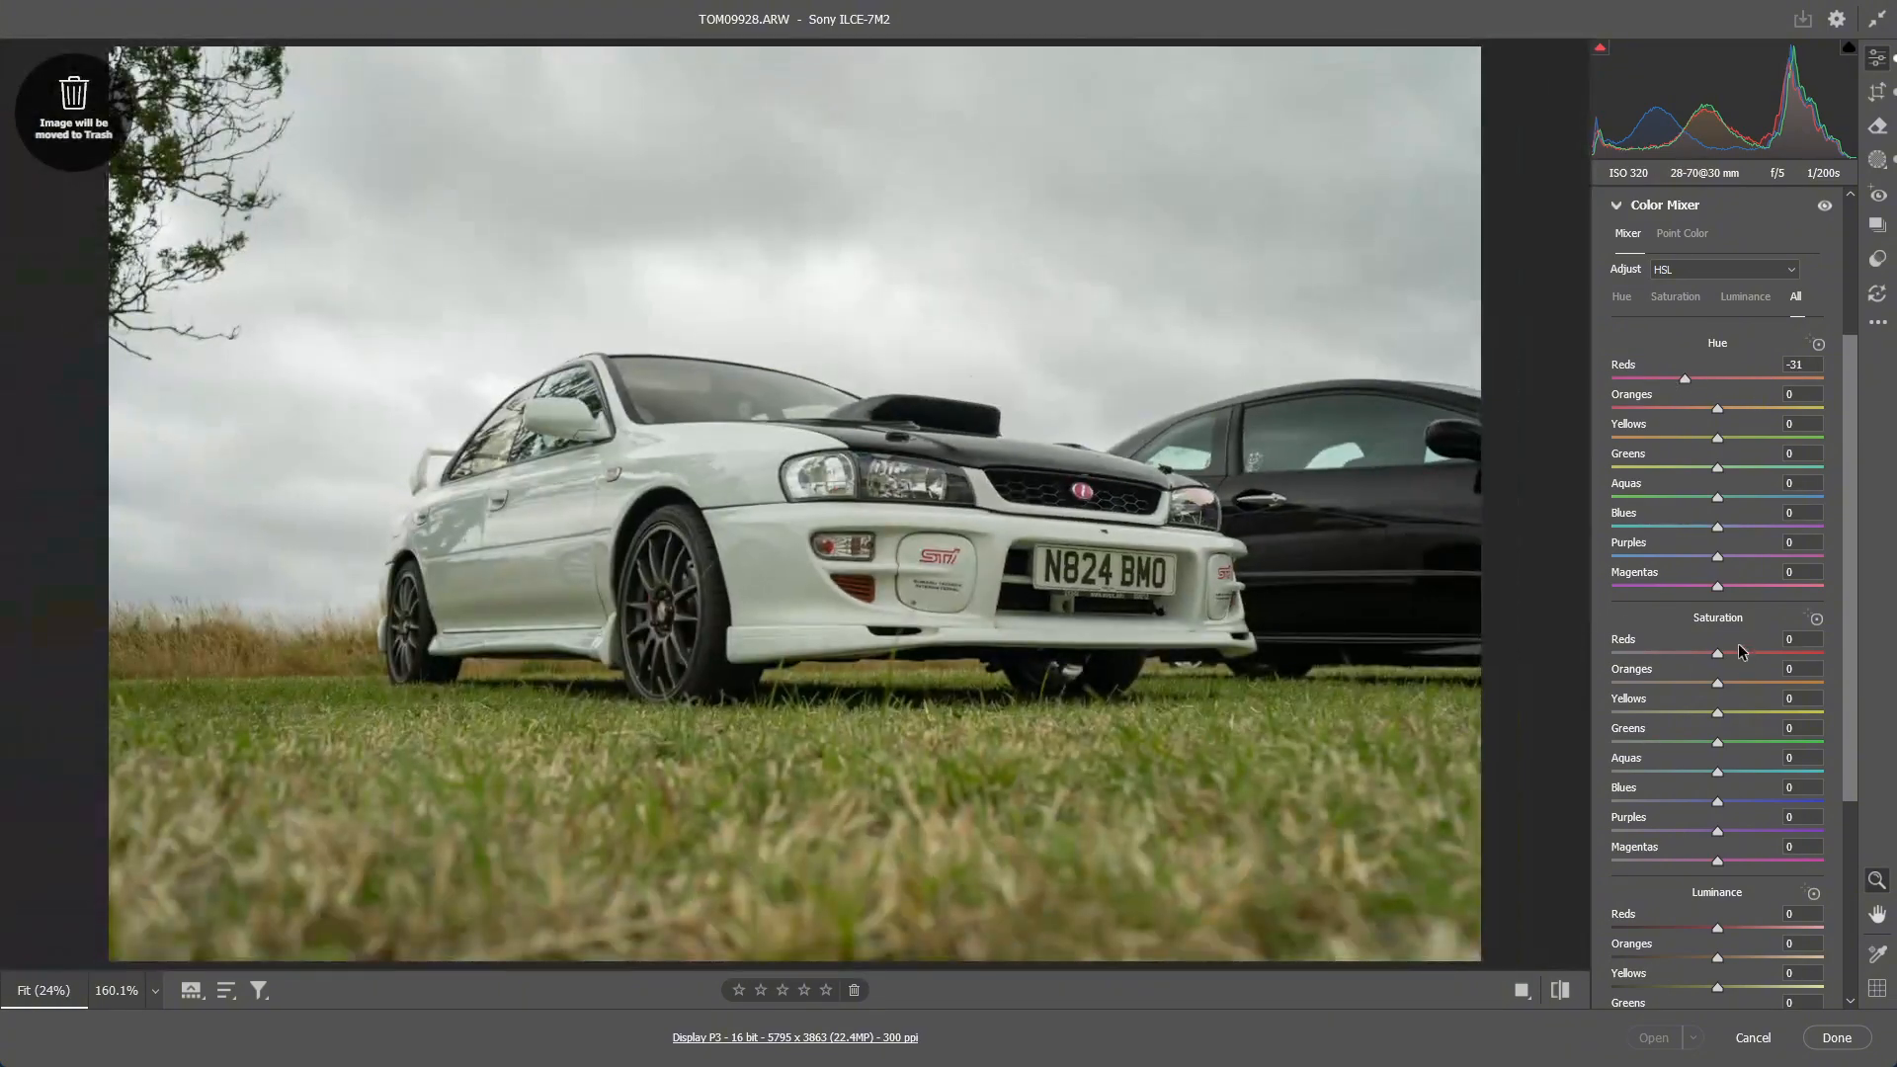
pyautogui.scroll(-2, 1741, 651)
pyautogui.moveTo(1718, 535)
pyautogui.mouseDown()
pyautogui.moveTo(1755, 537)
pyautogui.moveTo(1734, 537)
pyautogui.mouseUp()
pyautogui.scroll(-4, 1712, 579)
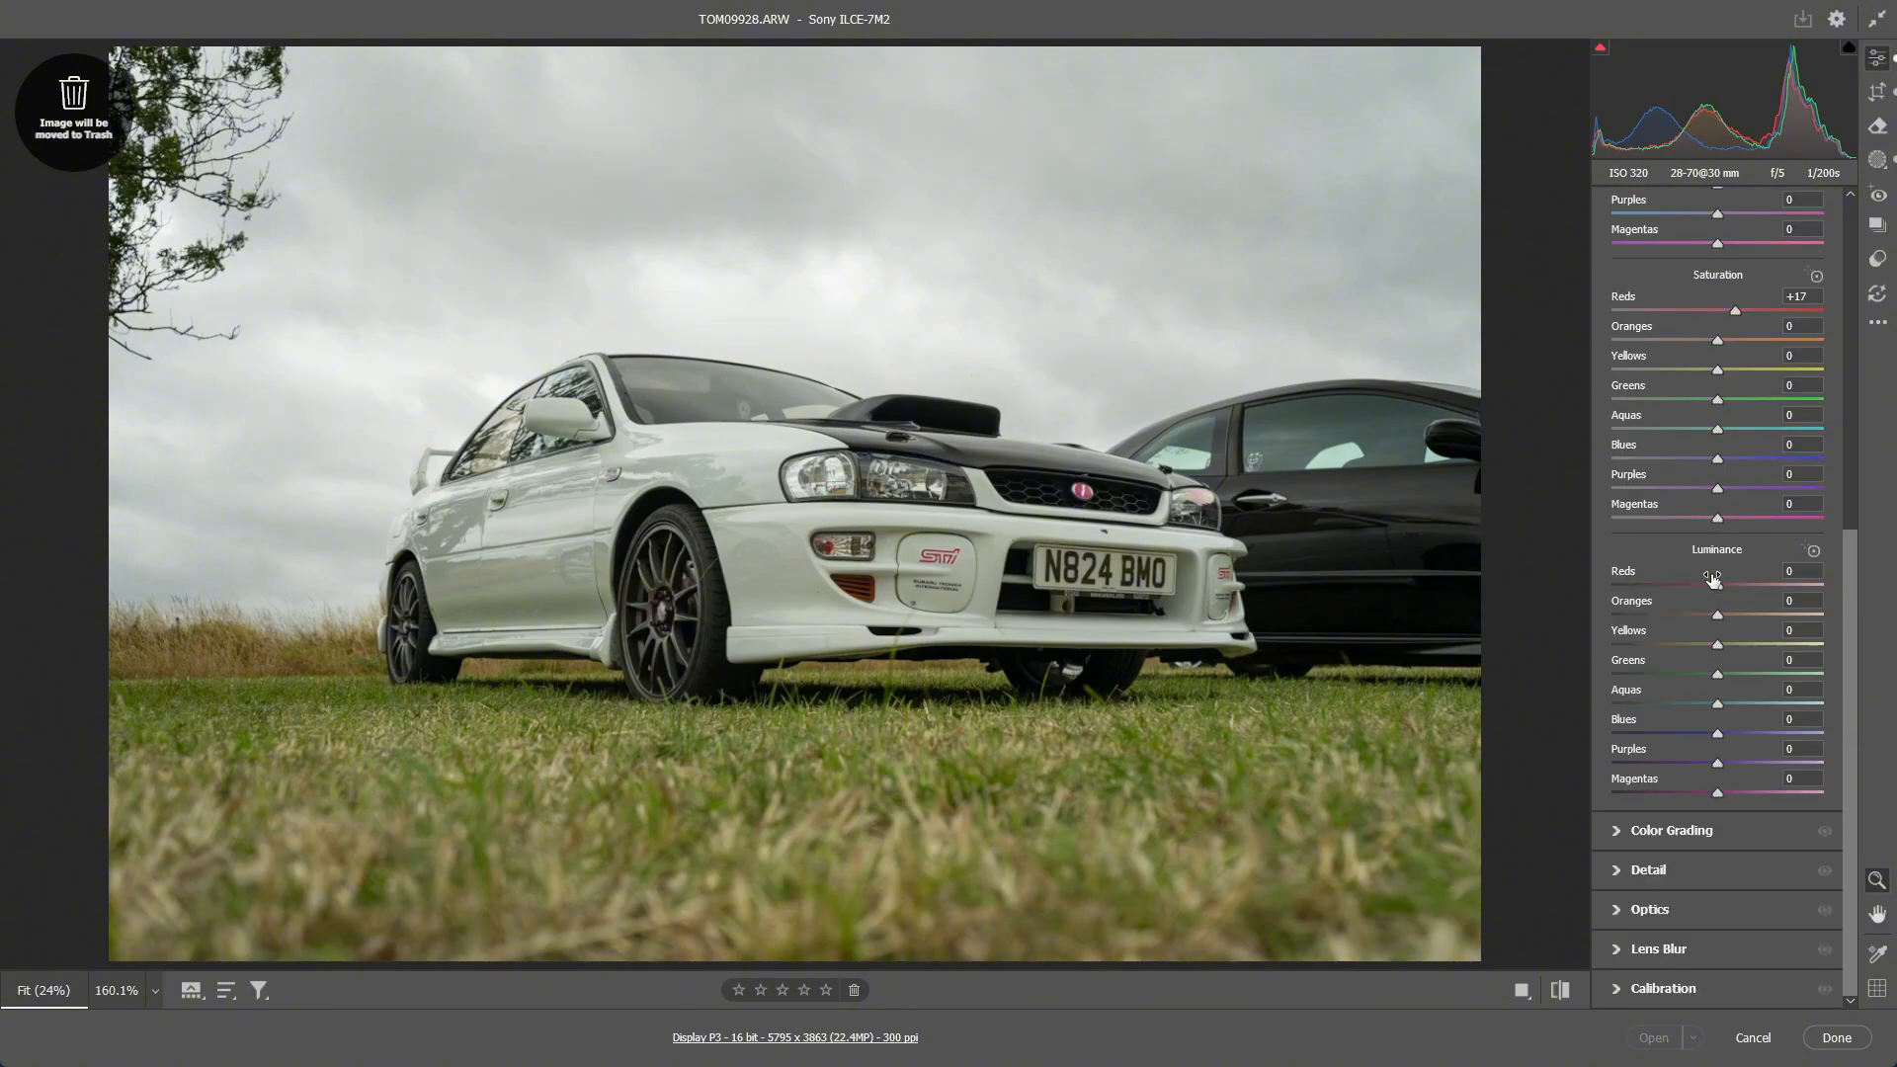
# Try a midtone colour grade with hue 180 and saturation 2, and reset it
pyautogui.click(1675, 830)
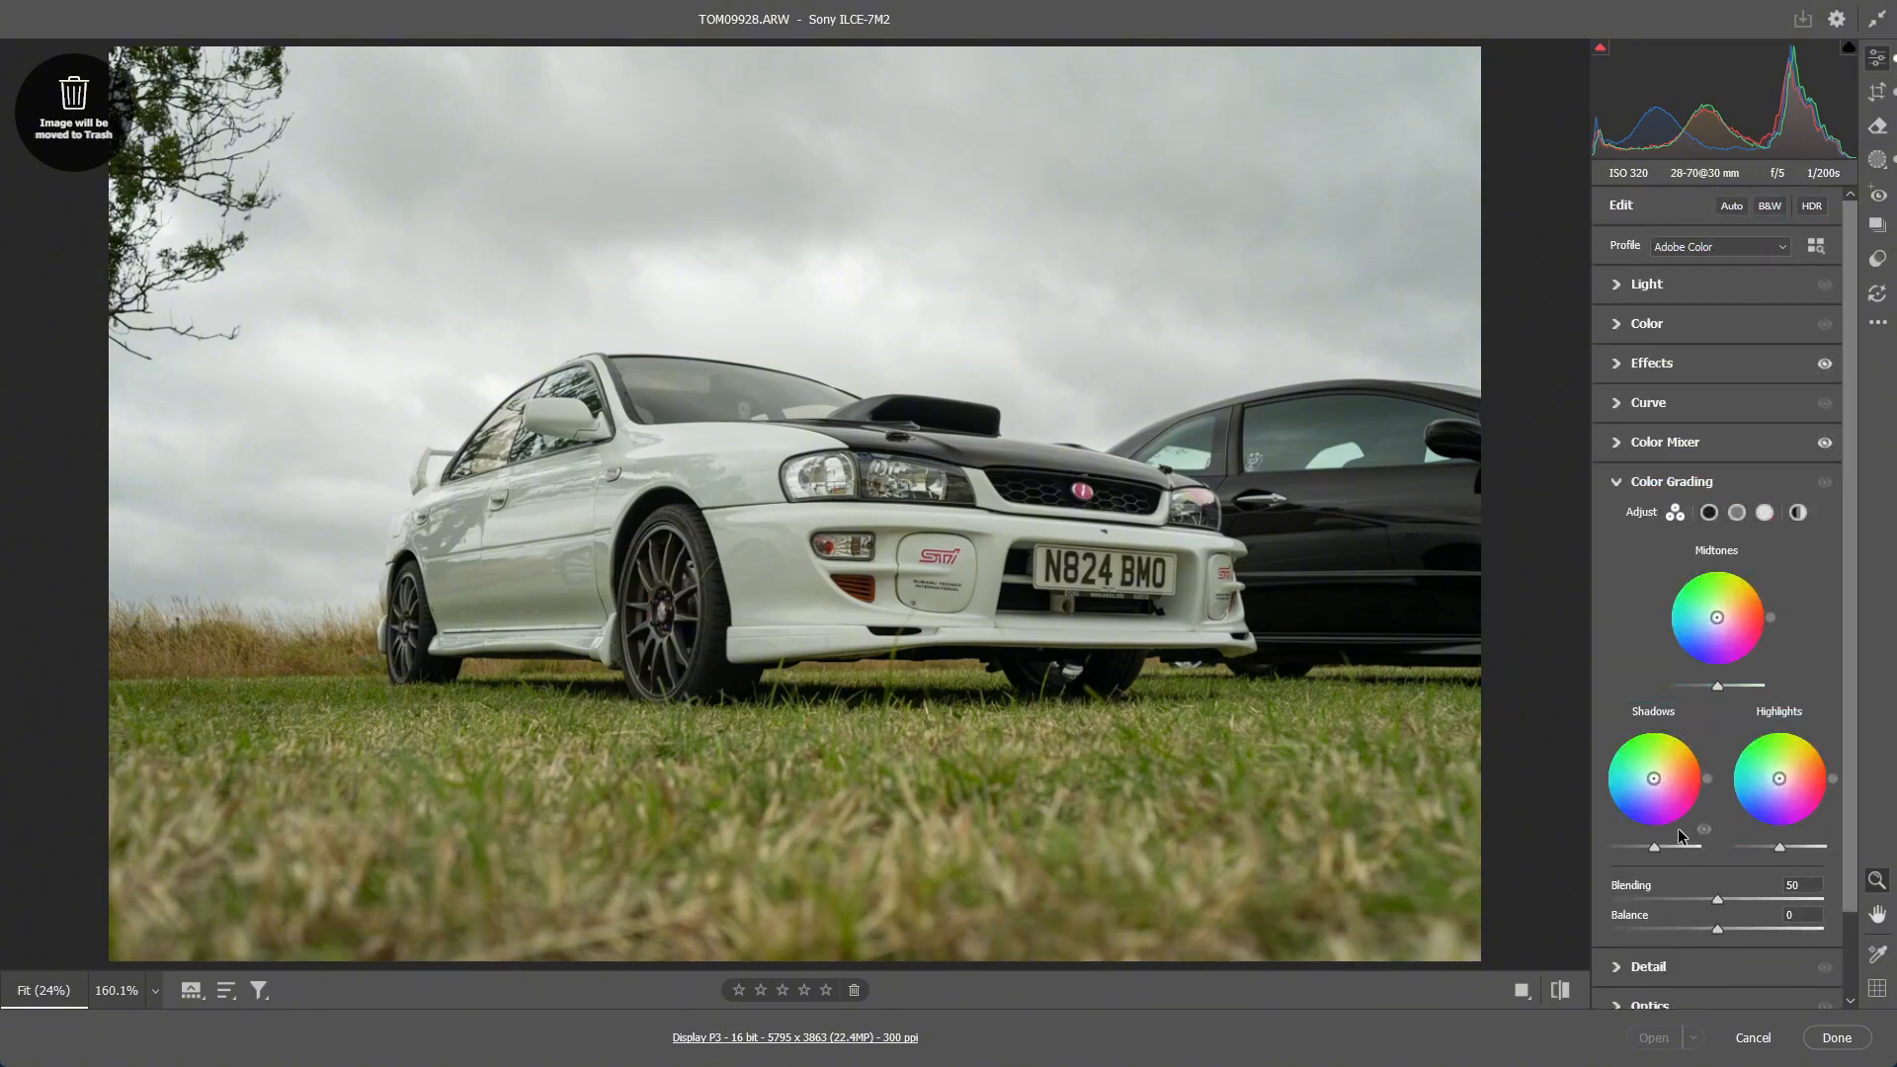
pyautogui.moveTo(1716, 618); pyautogui.dragTo(1717, 620)
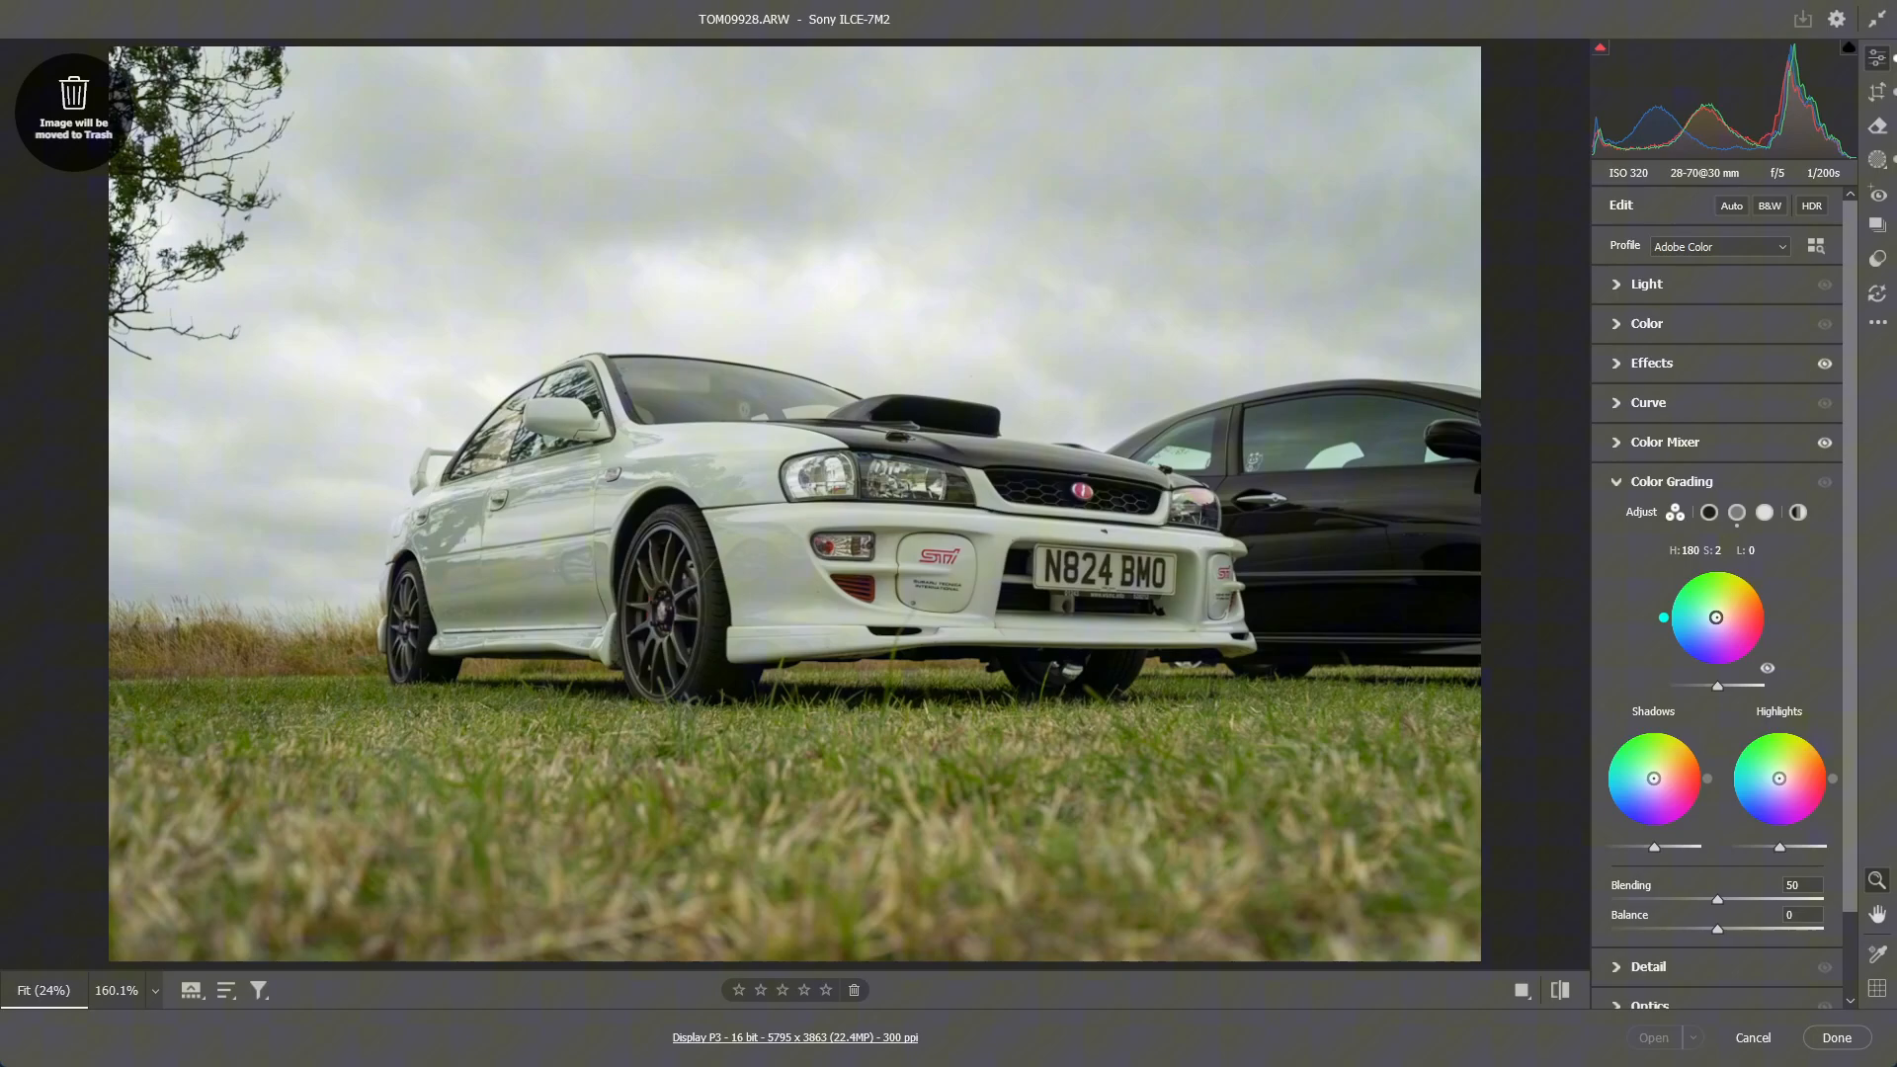
pyautogui.doubleClick(1718, 621)
pyautogui.scroll(-1, 1724, 657)
# Enable Denoise with an amount of 50, dismiss the AI edit notice and inspect the white car's side up close
pyautogui.click(1673, 870)
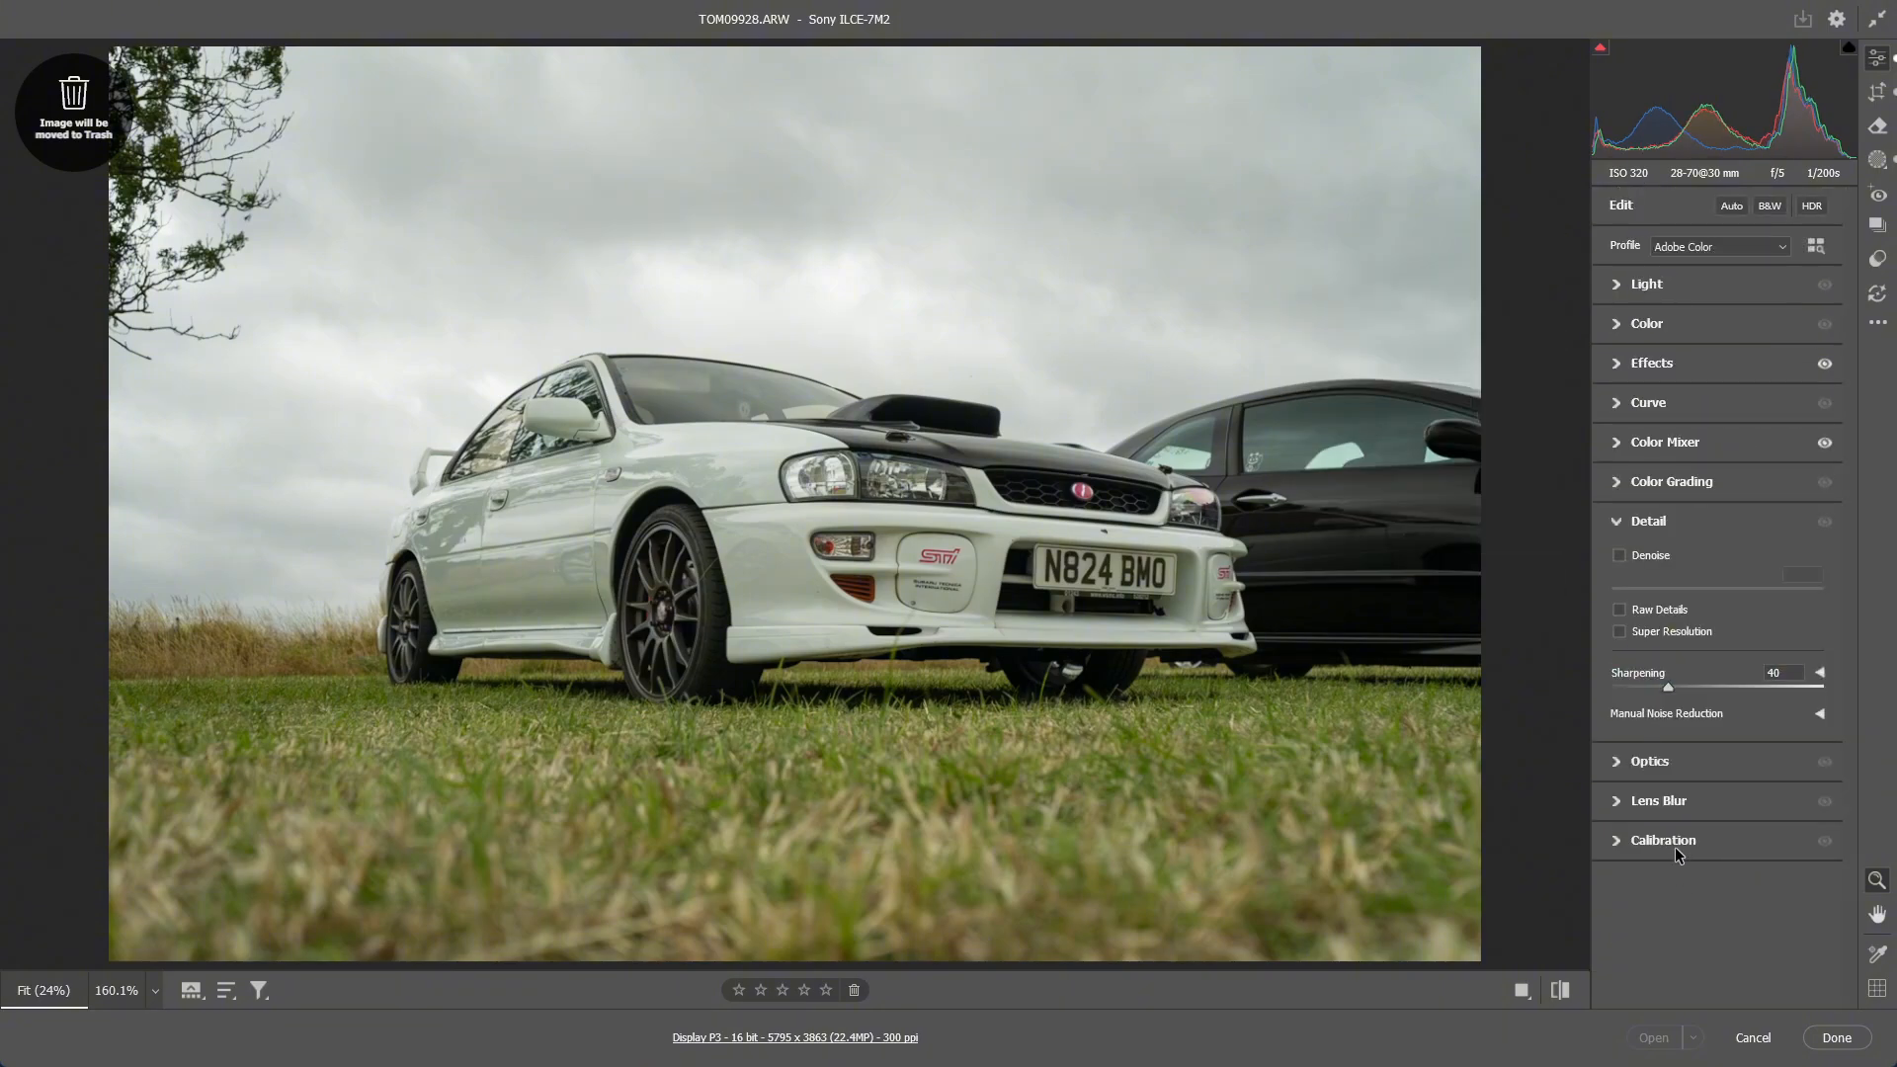
pyautogui.click(1620, 556)
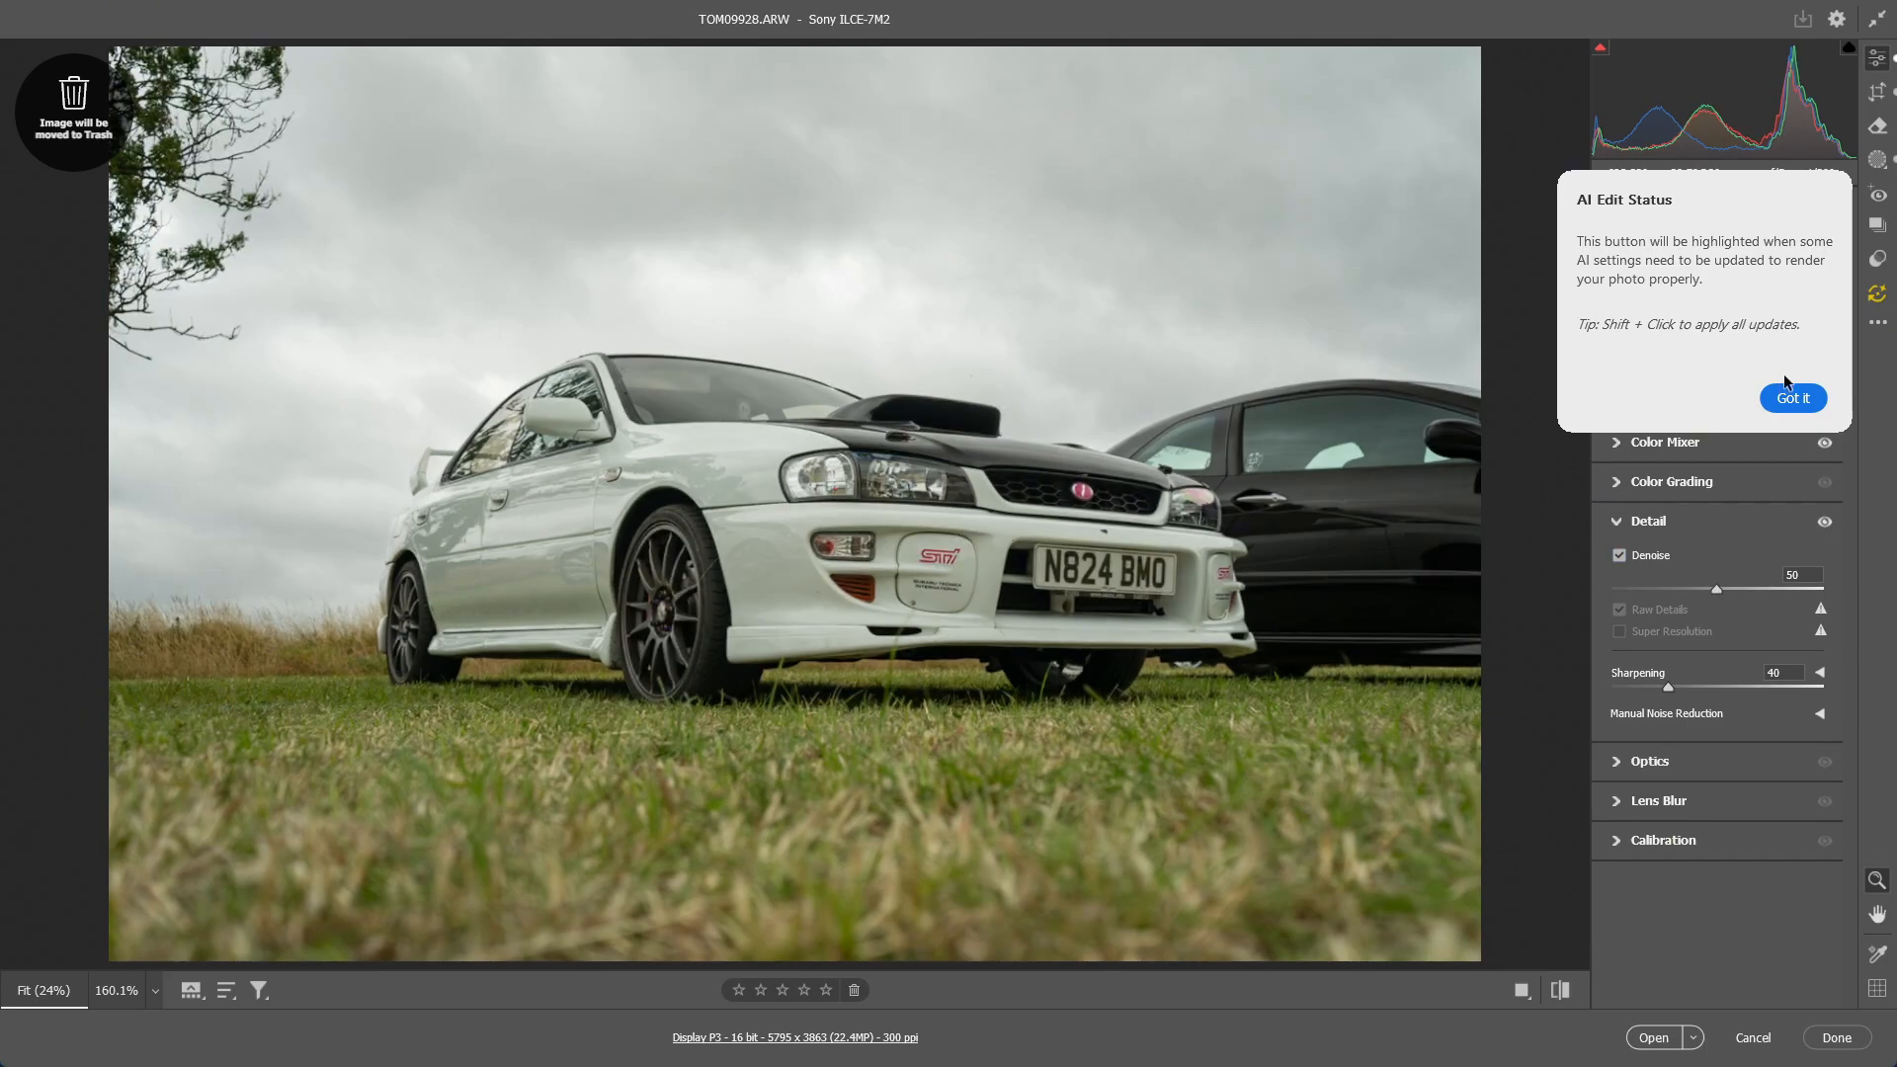
pyautogui.click(1779, 401)
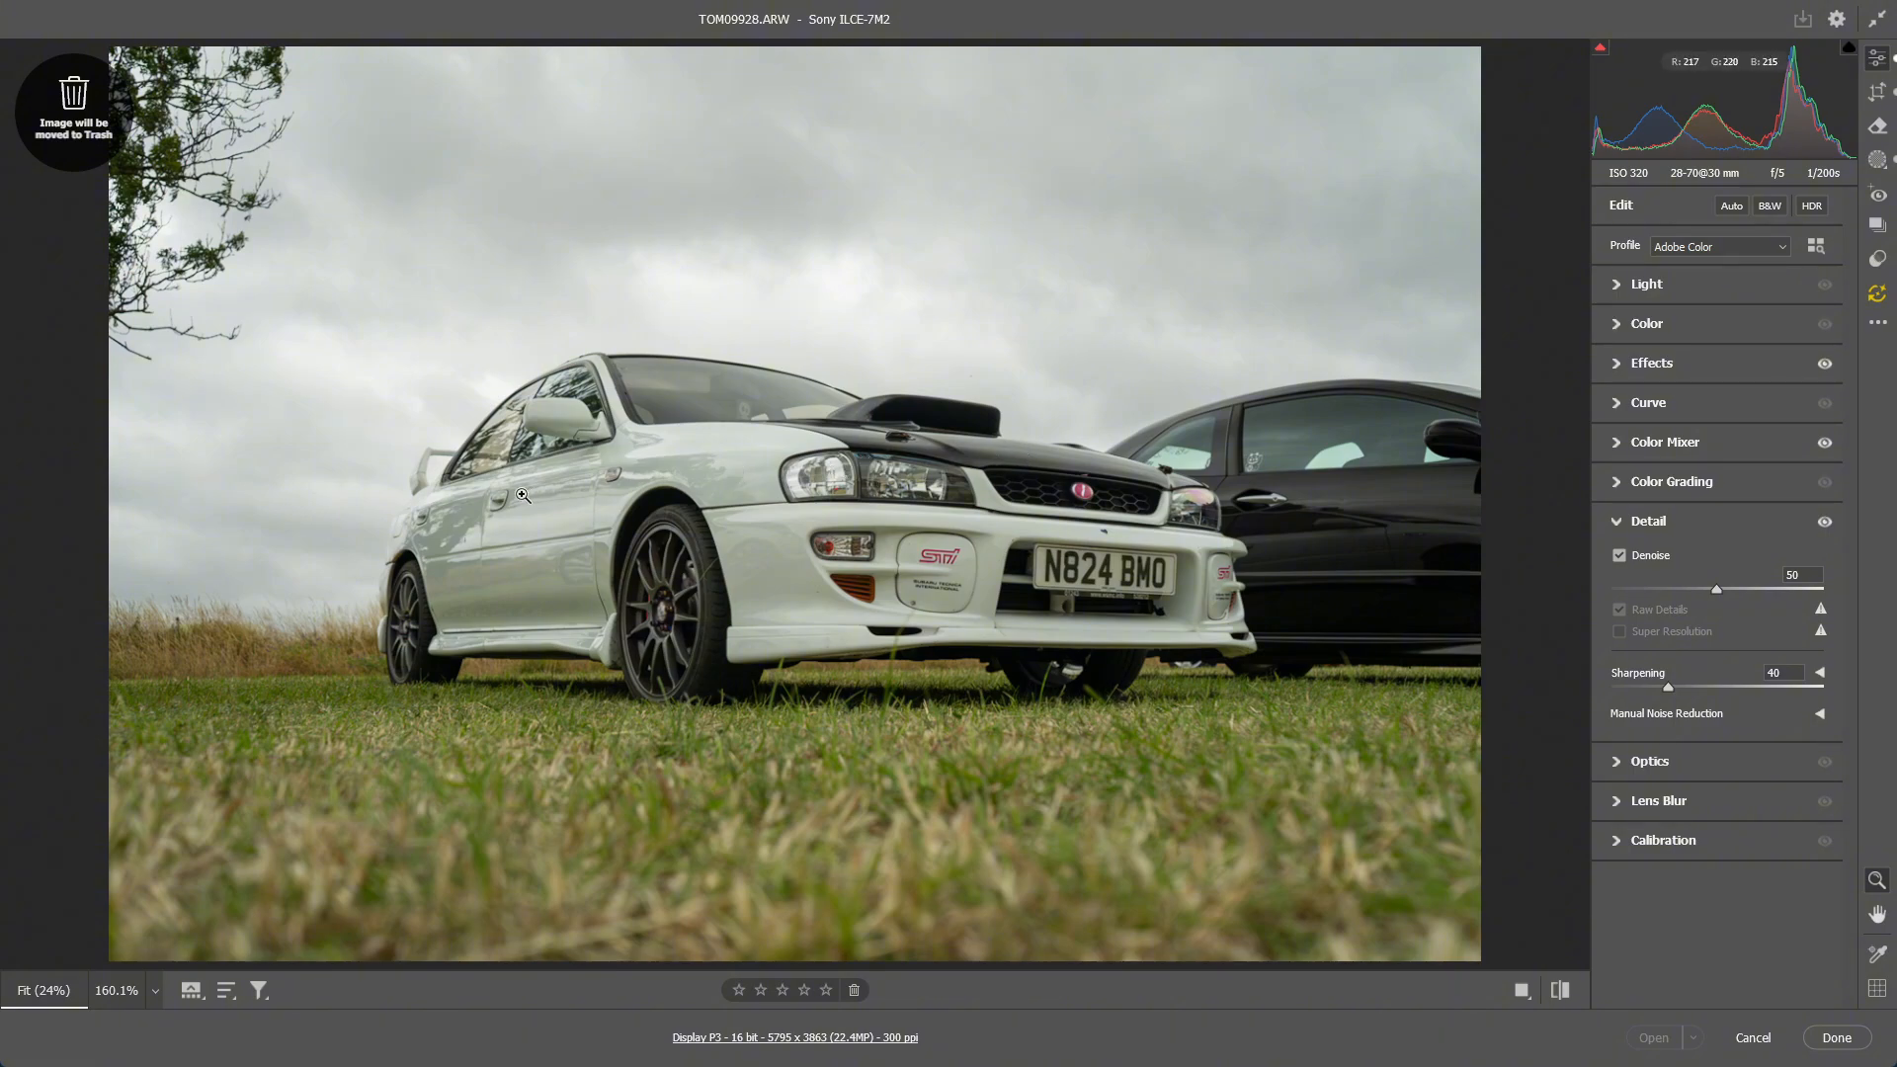
pyautogui.moveTo(740, 475); pyautogui.dragTo(866, 488)
pyautogui.click(864, 491)
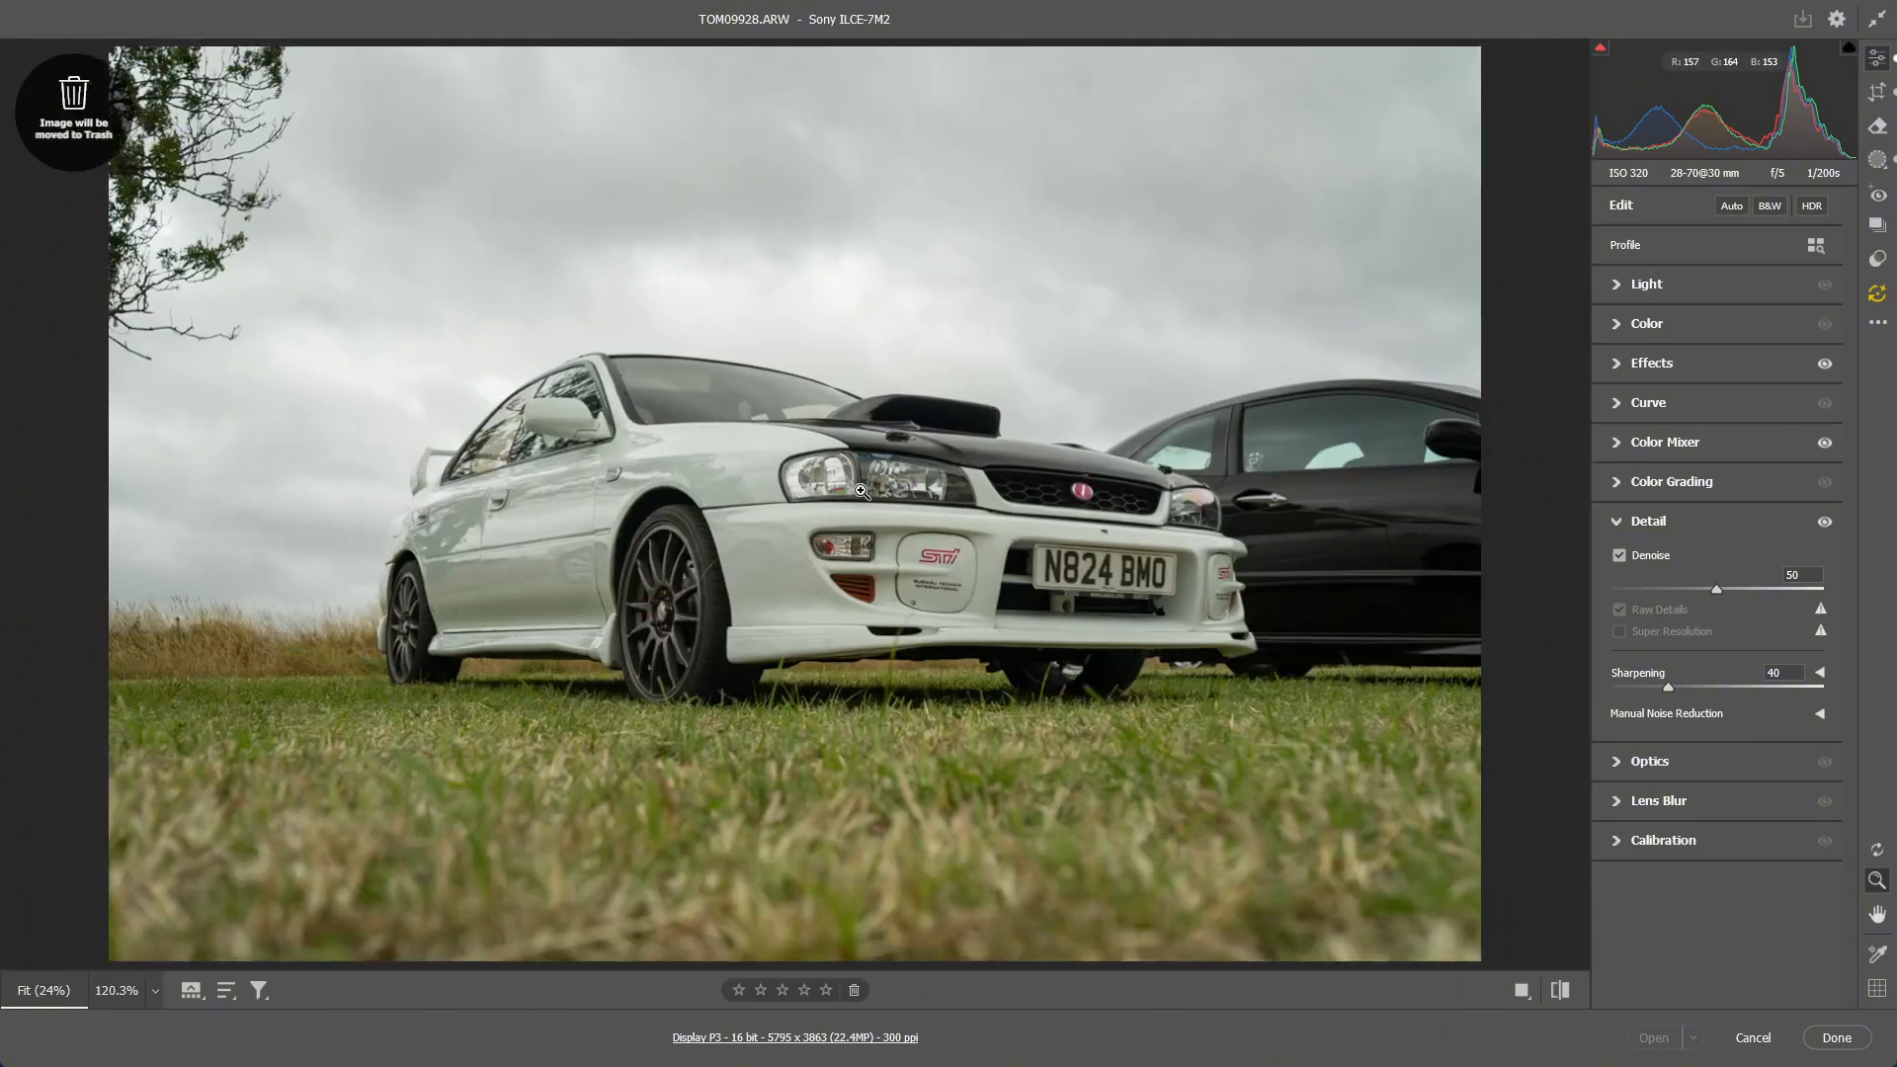
pyautogui.click(523, 493)
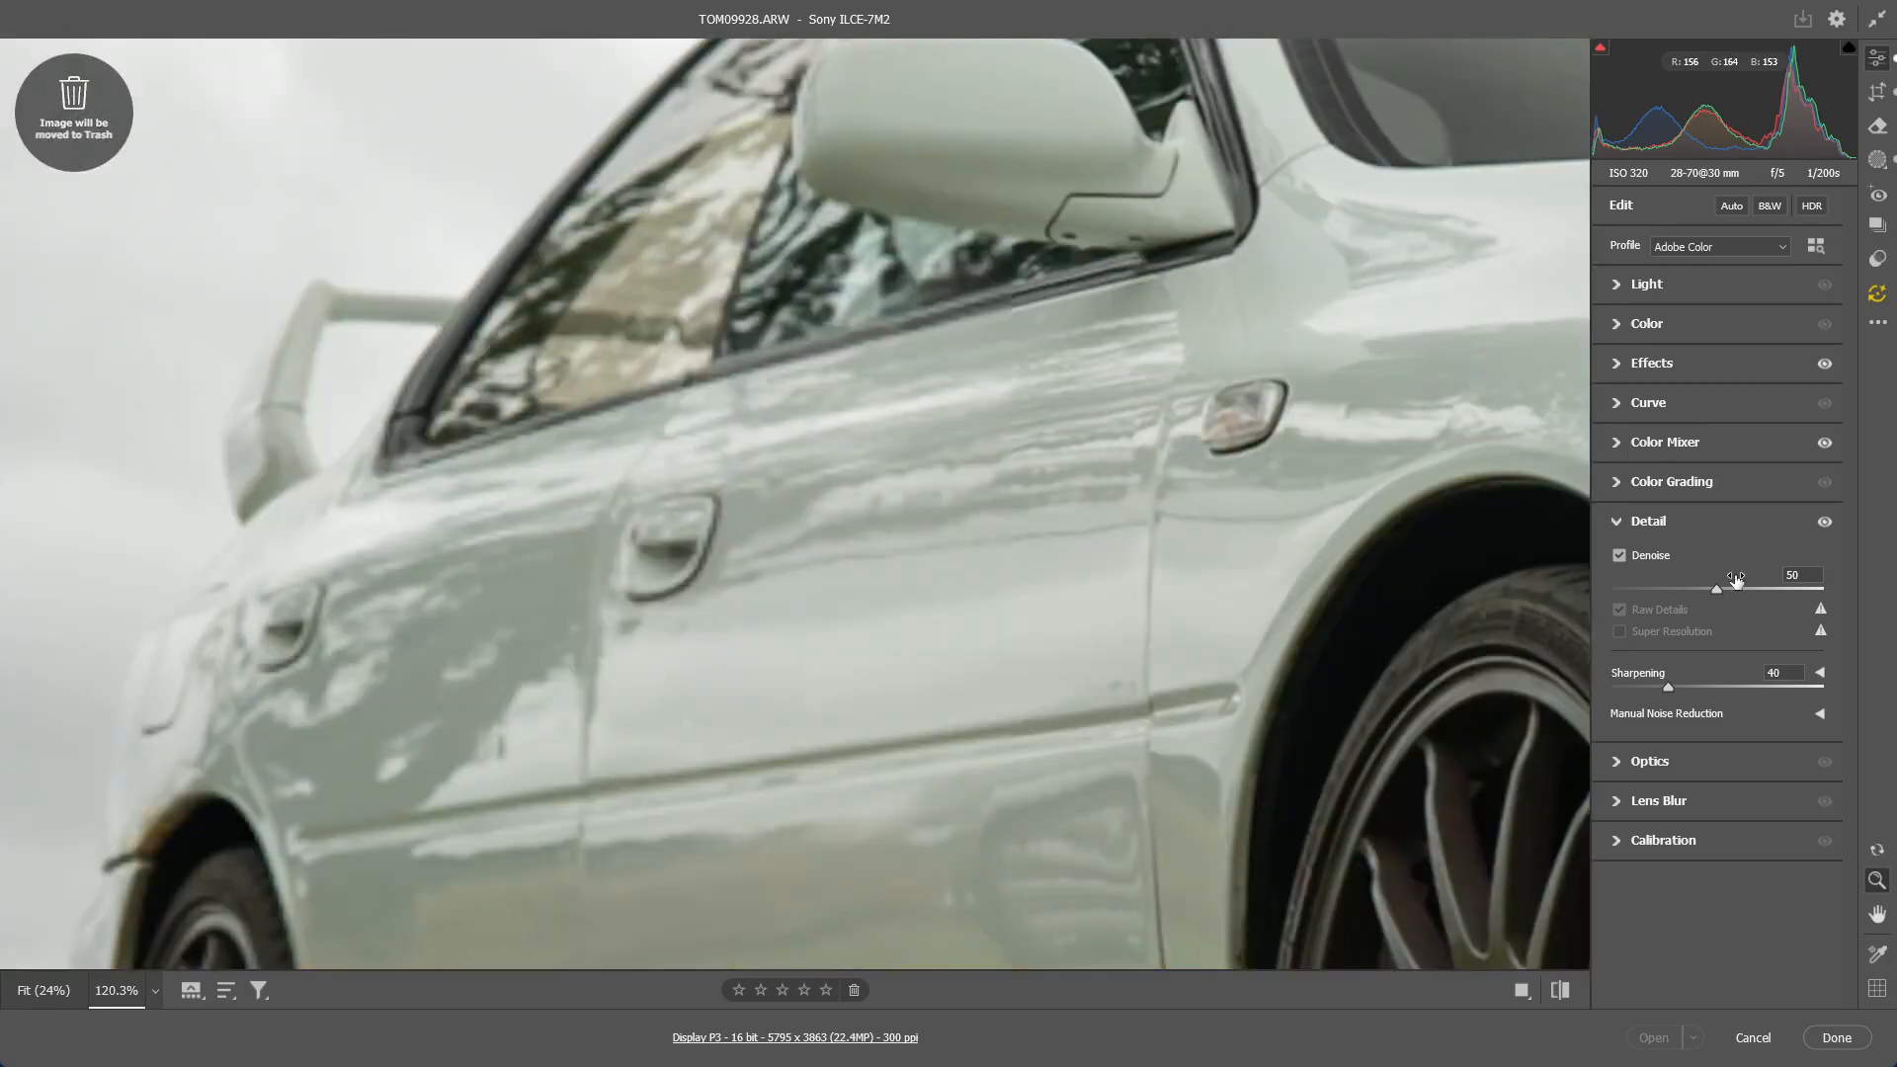
# Set the Denoise amount to 51 and return to the full view of the photo
pyautogui.moveTo(1719, 589)
pyautogui.mouseDown()
pyautogui.moveTo(1835, 591)
pyautogui.moveTo(1723, 584)
pyautogui.mouseUp()
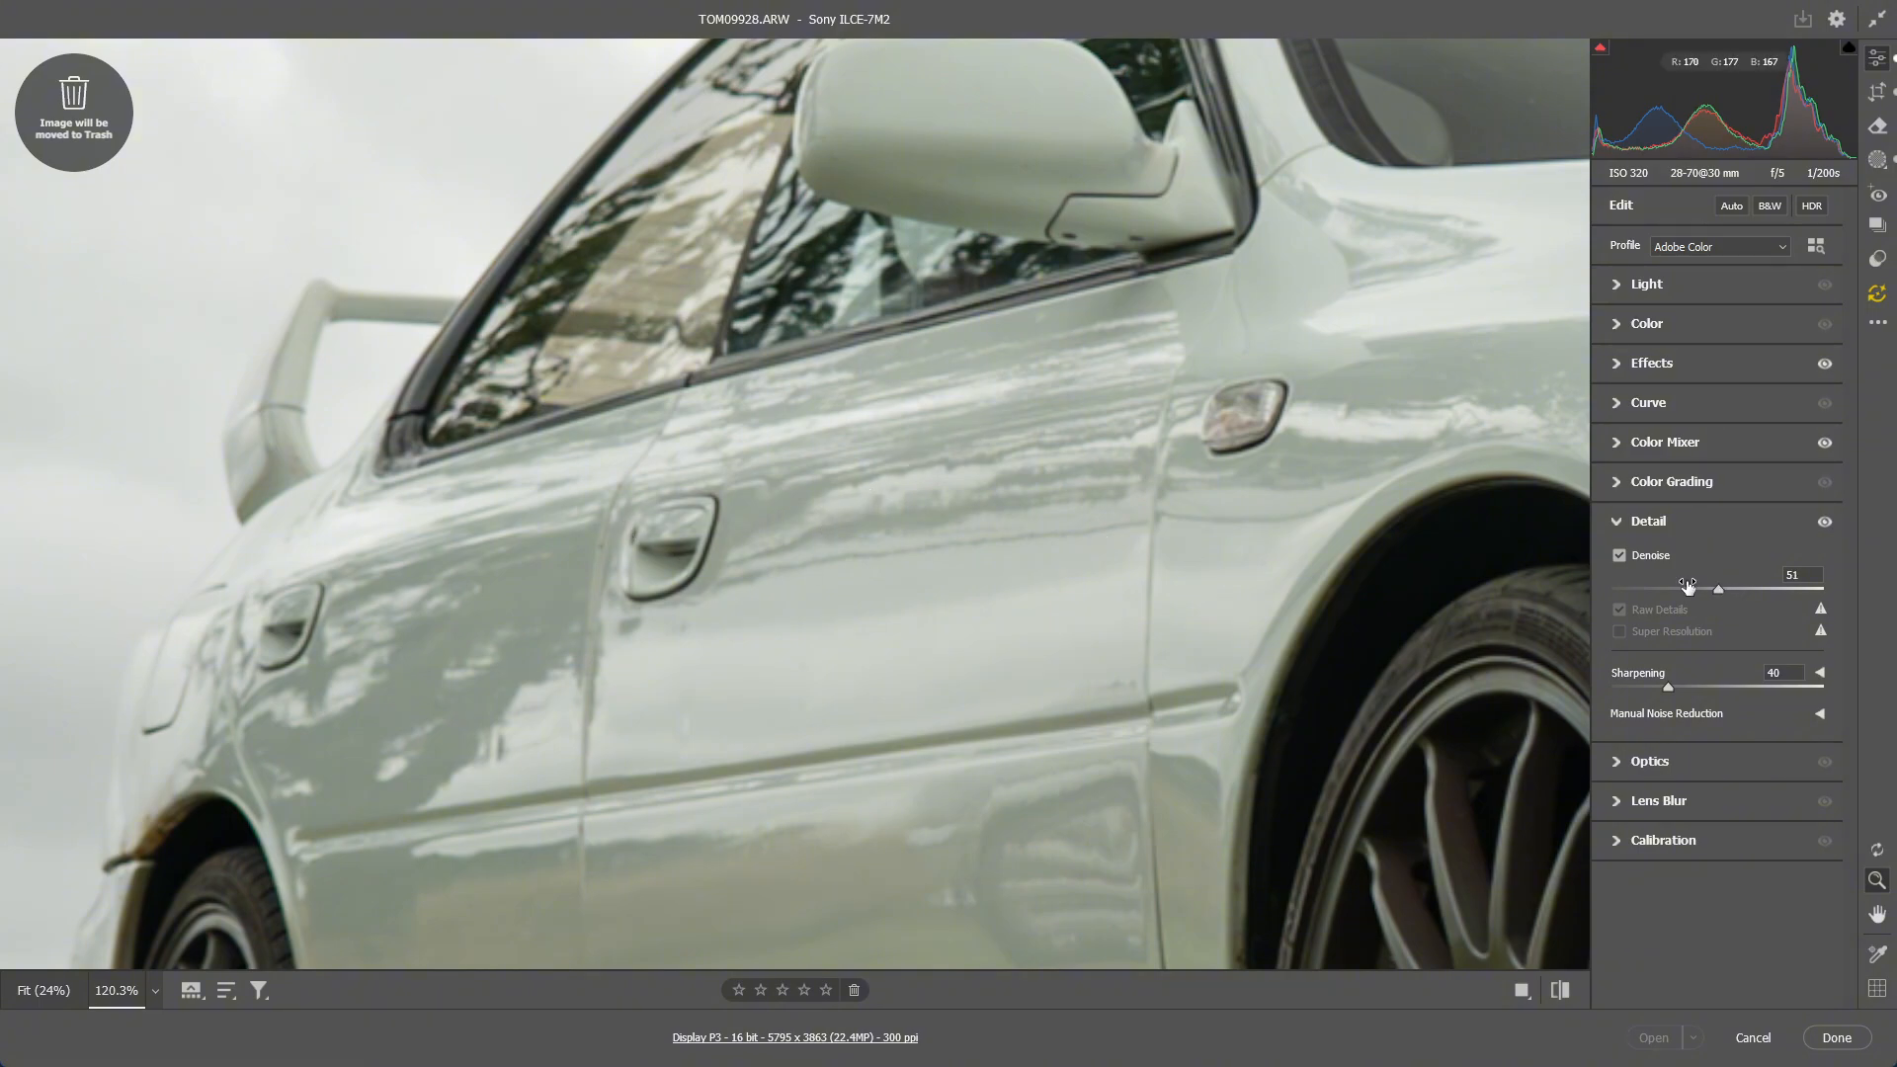
pyautogui.click(1063, 539)
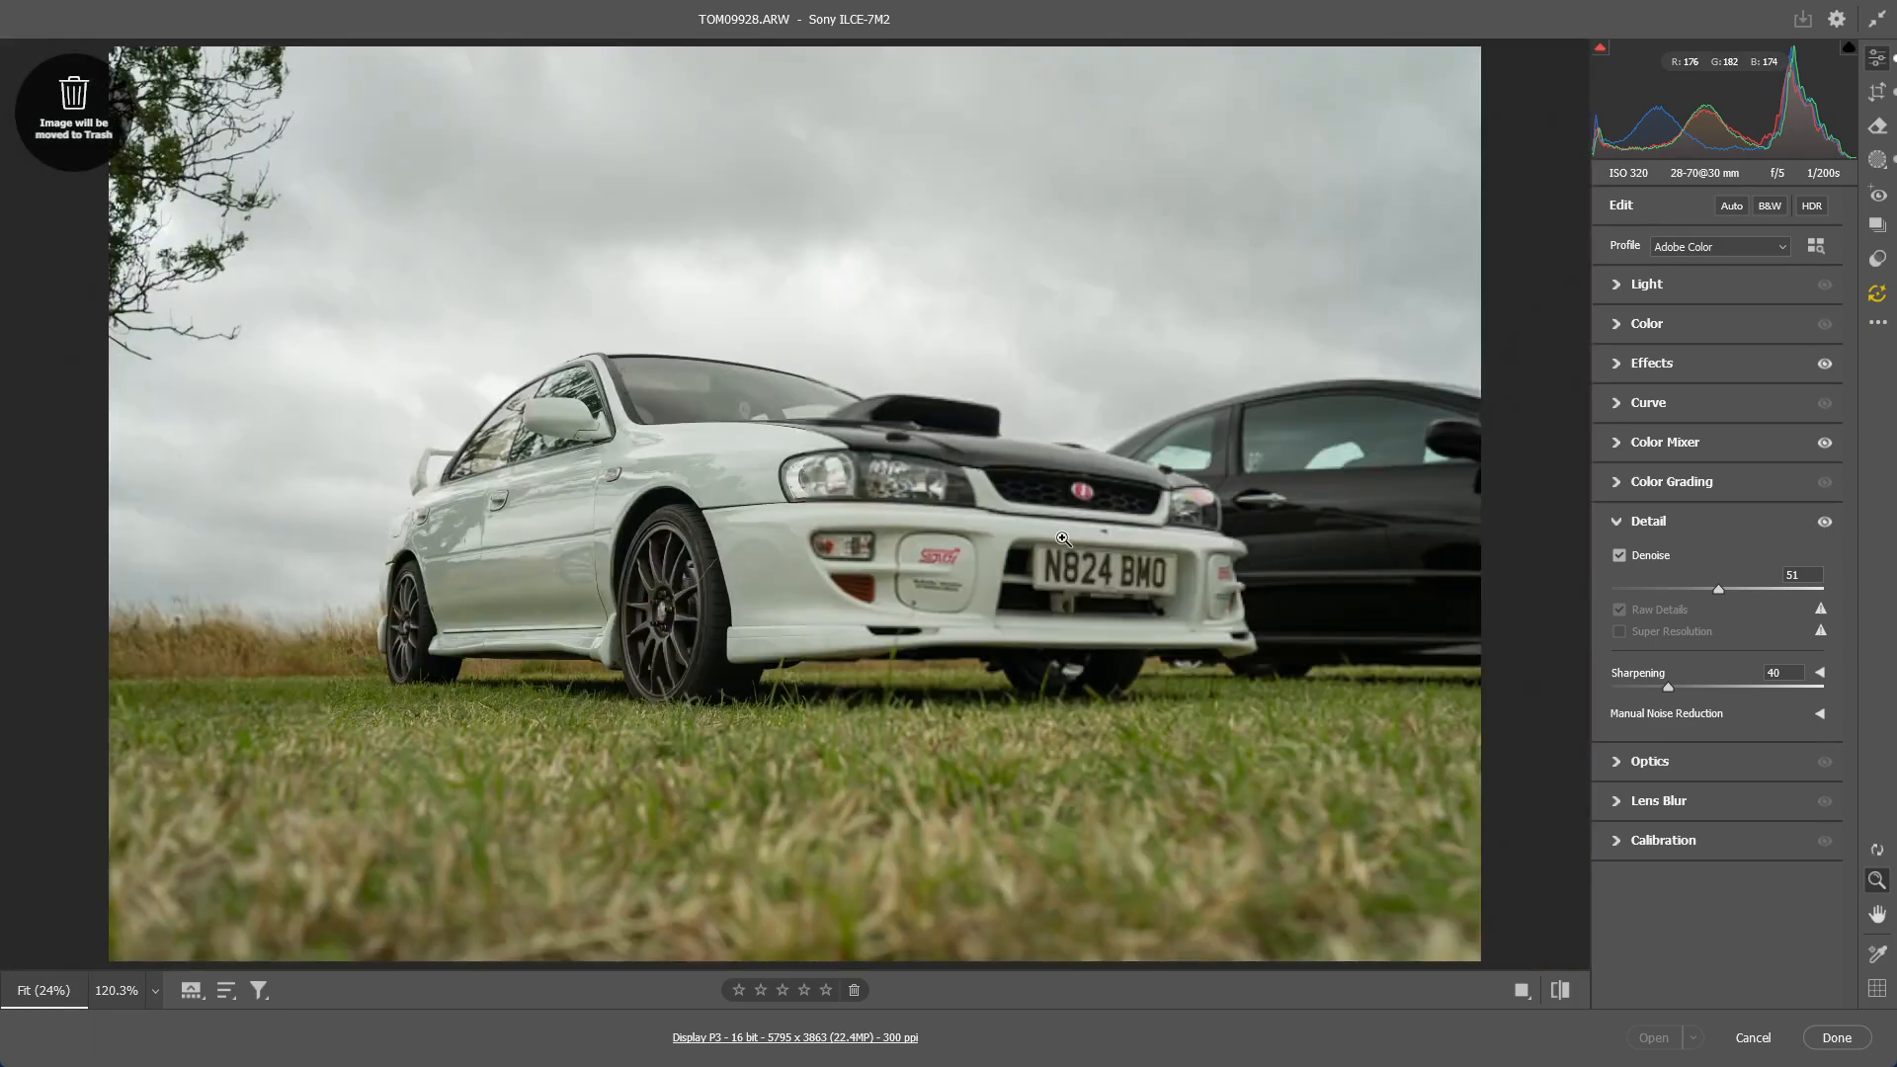
pyautogui.click(1629, 763)
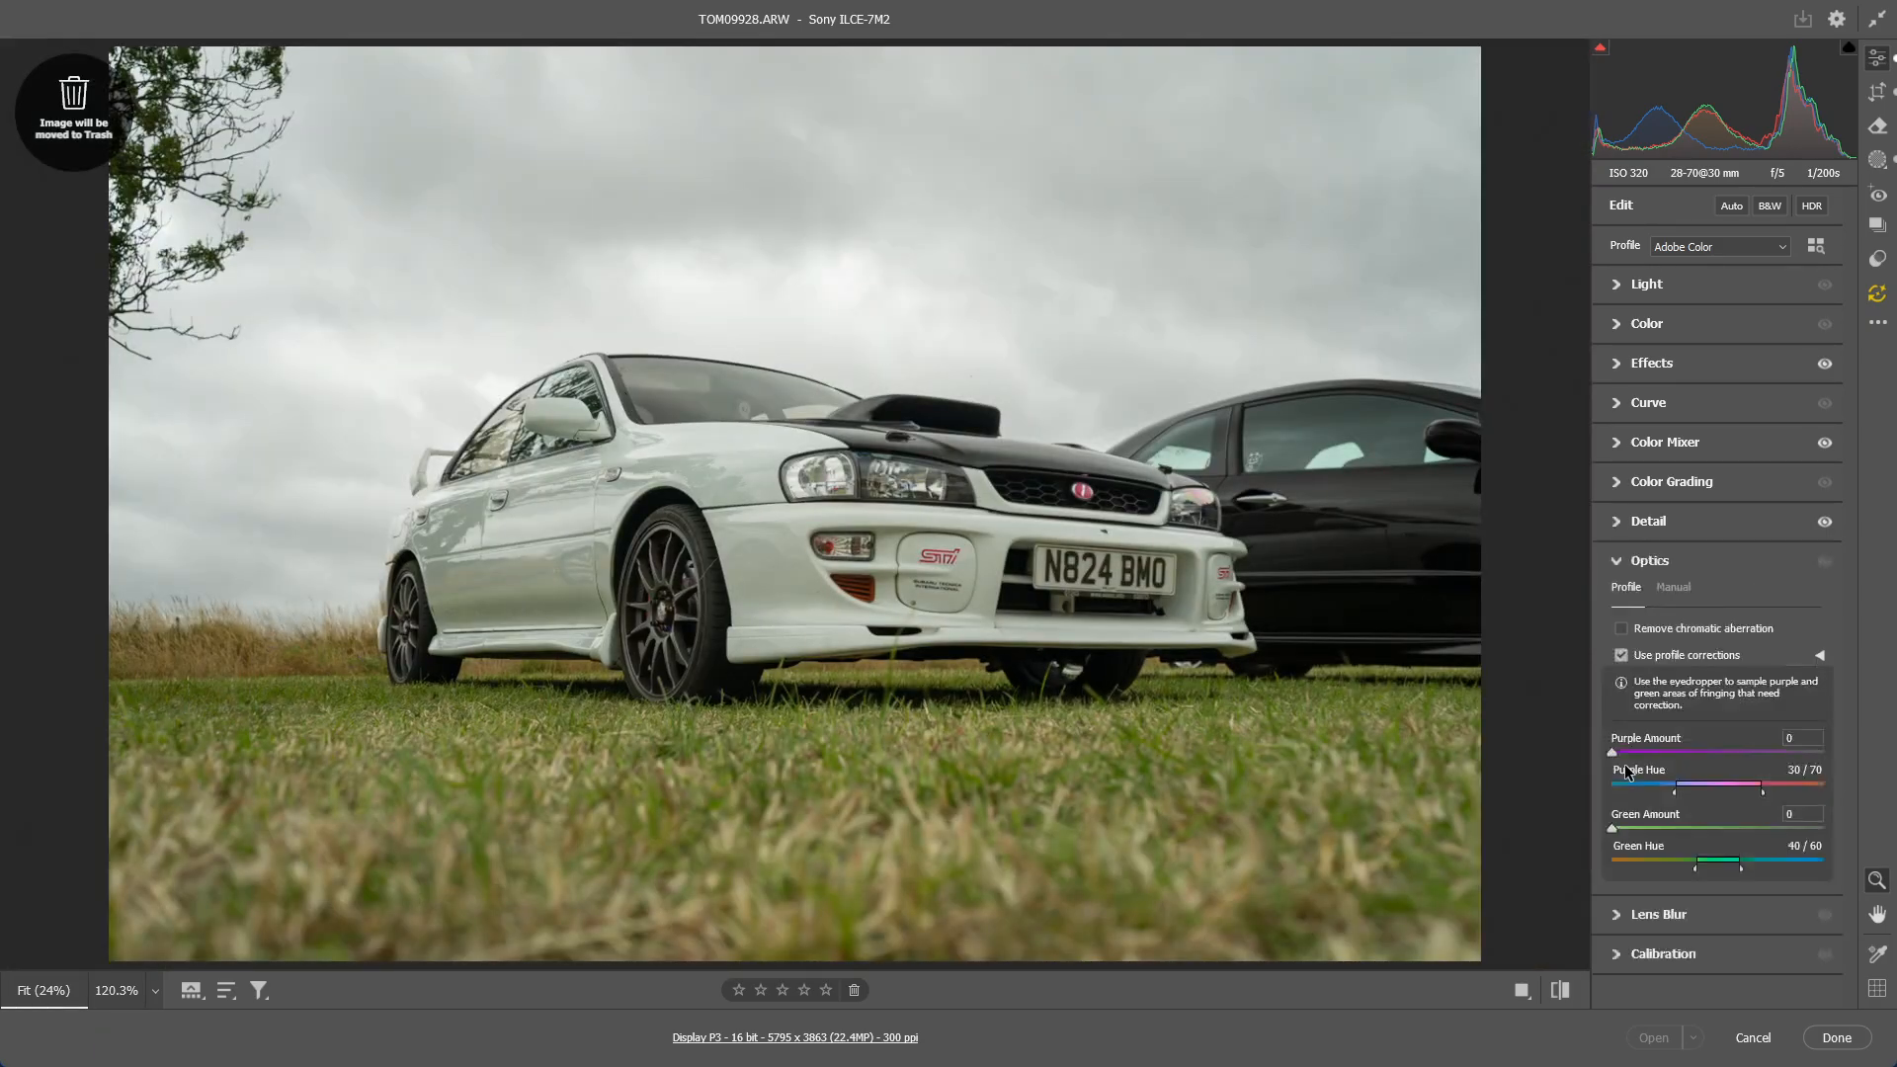
pyautogui.click(1626, 574)
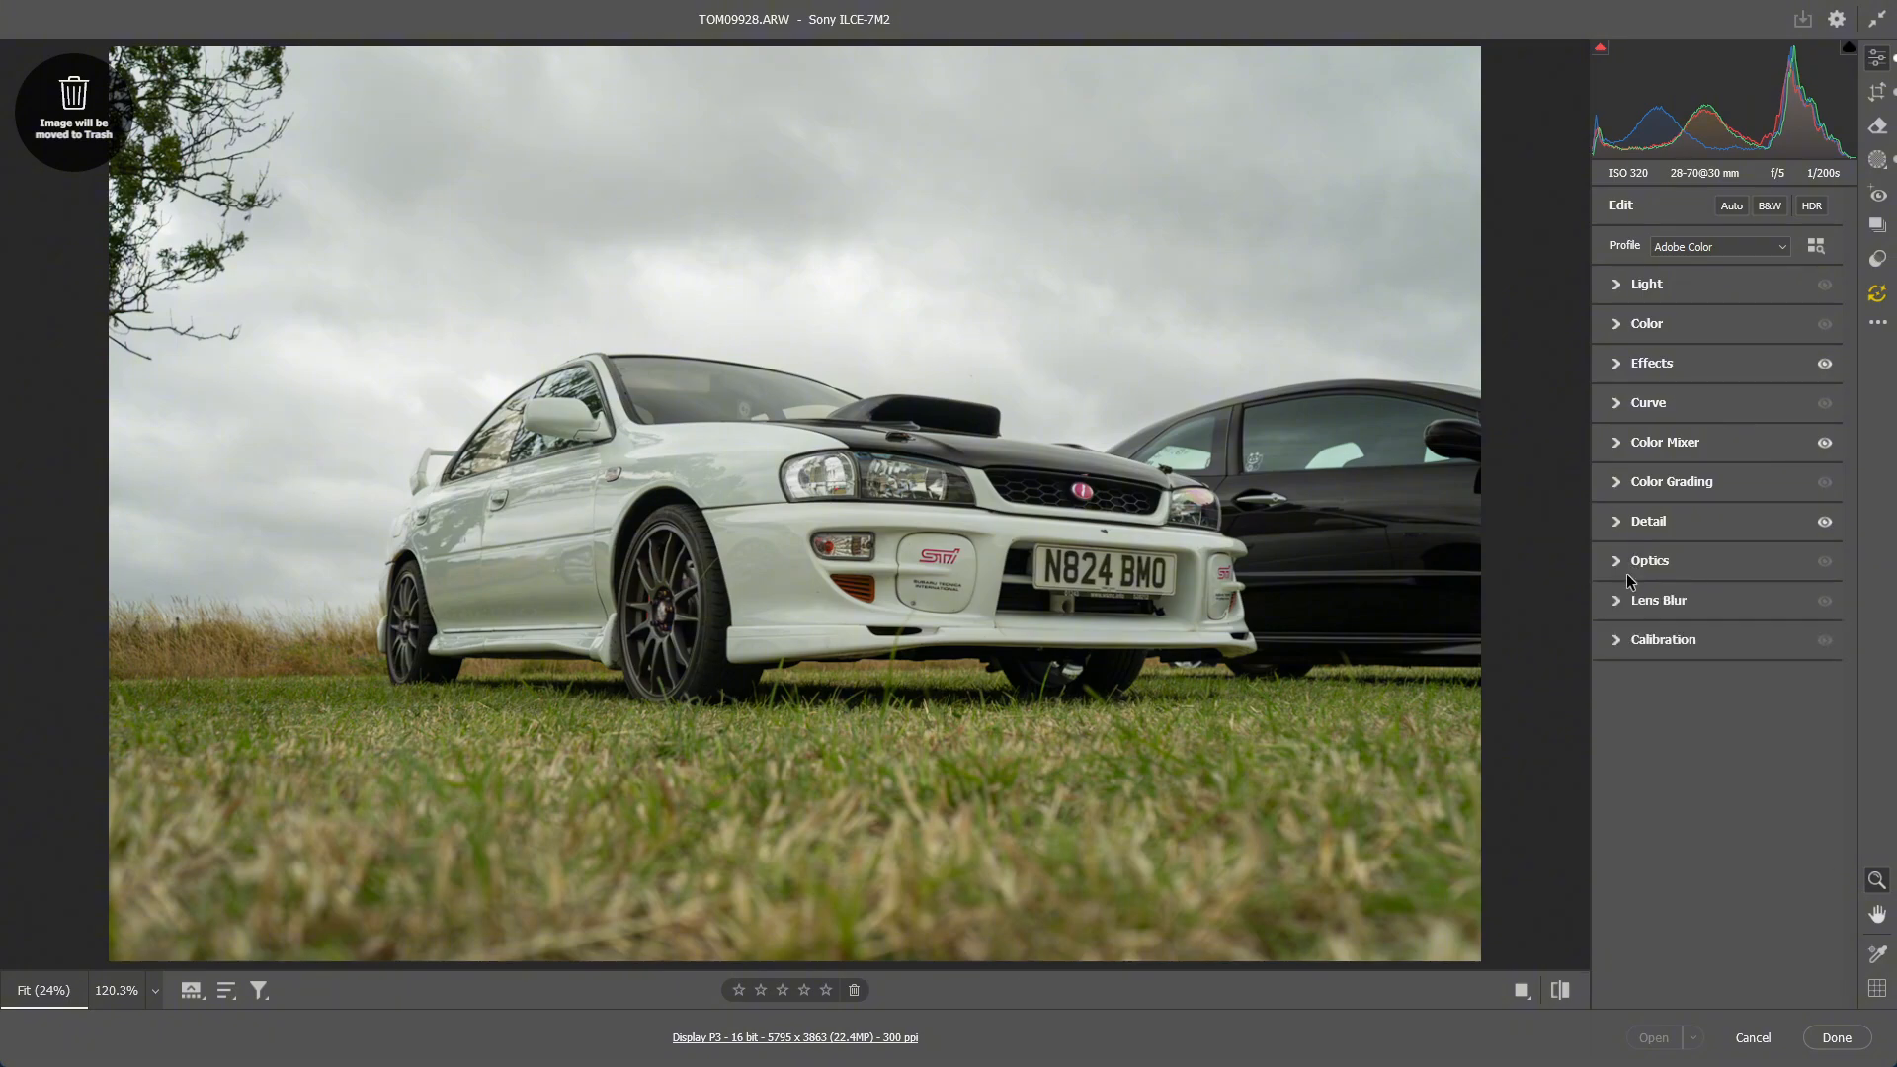
pyautogui.click(1640, 601)
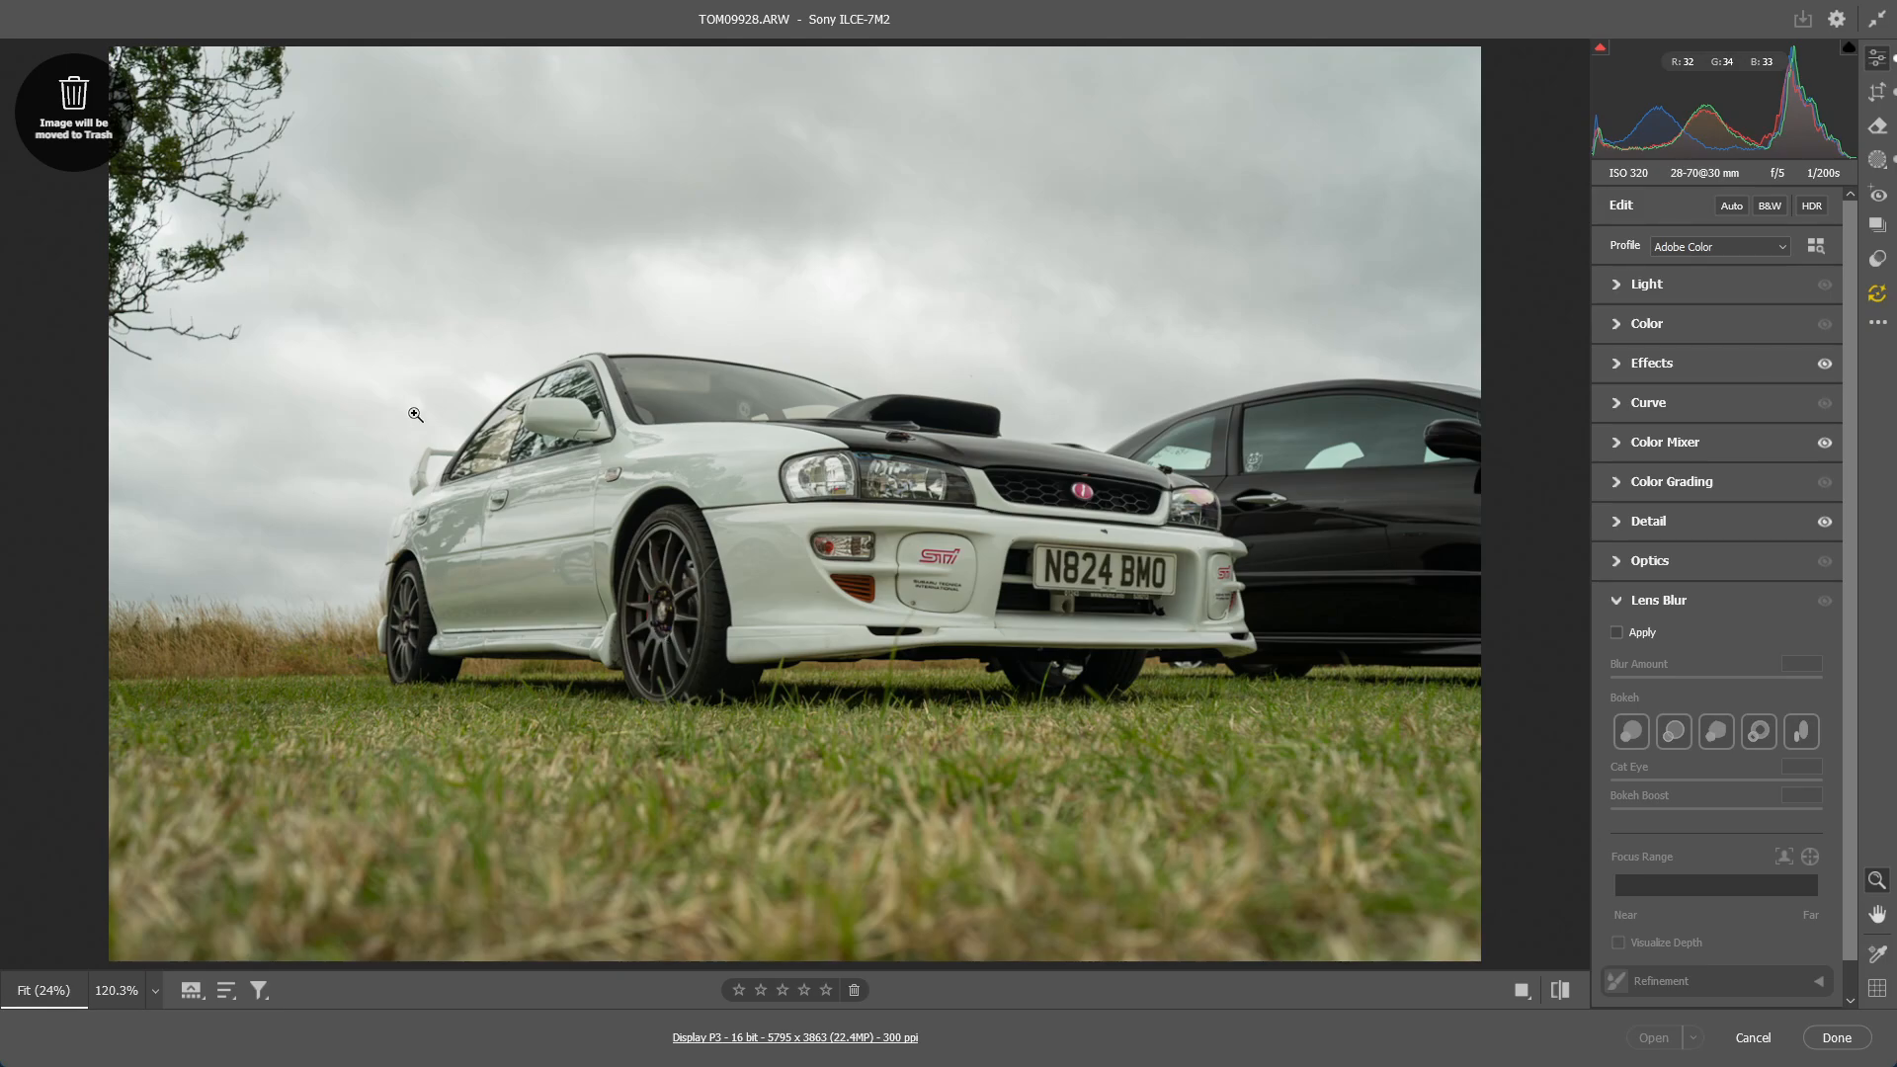
pyautogui.click(1639, 602)
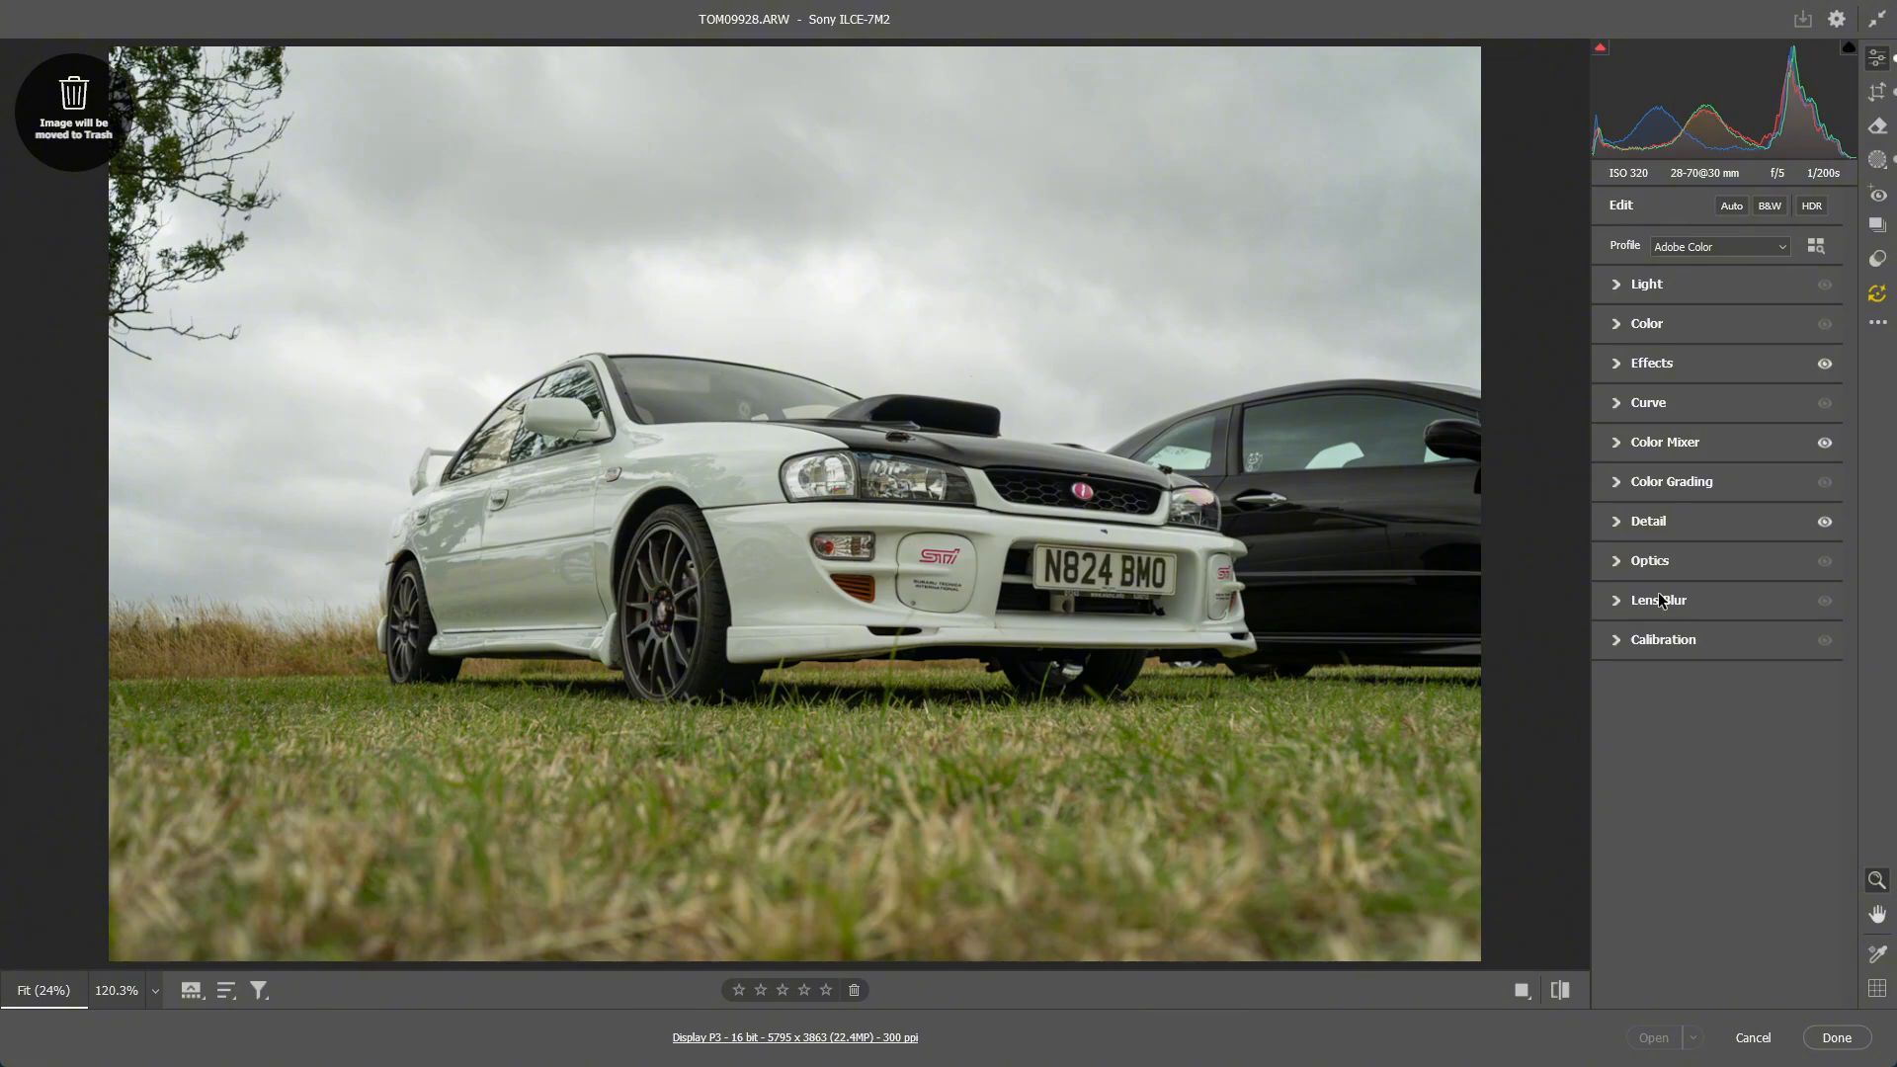
# Try lowering the whole photo's shadows in the Light adjustments, and reset them
pyautogui.click(1668, 286)
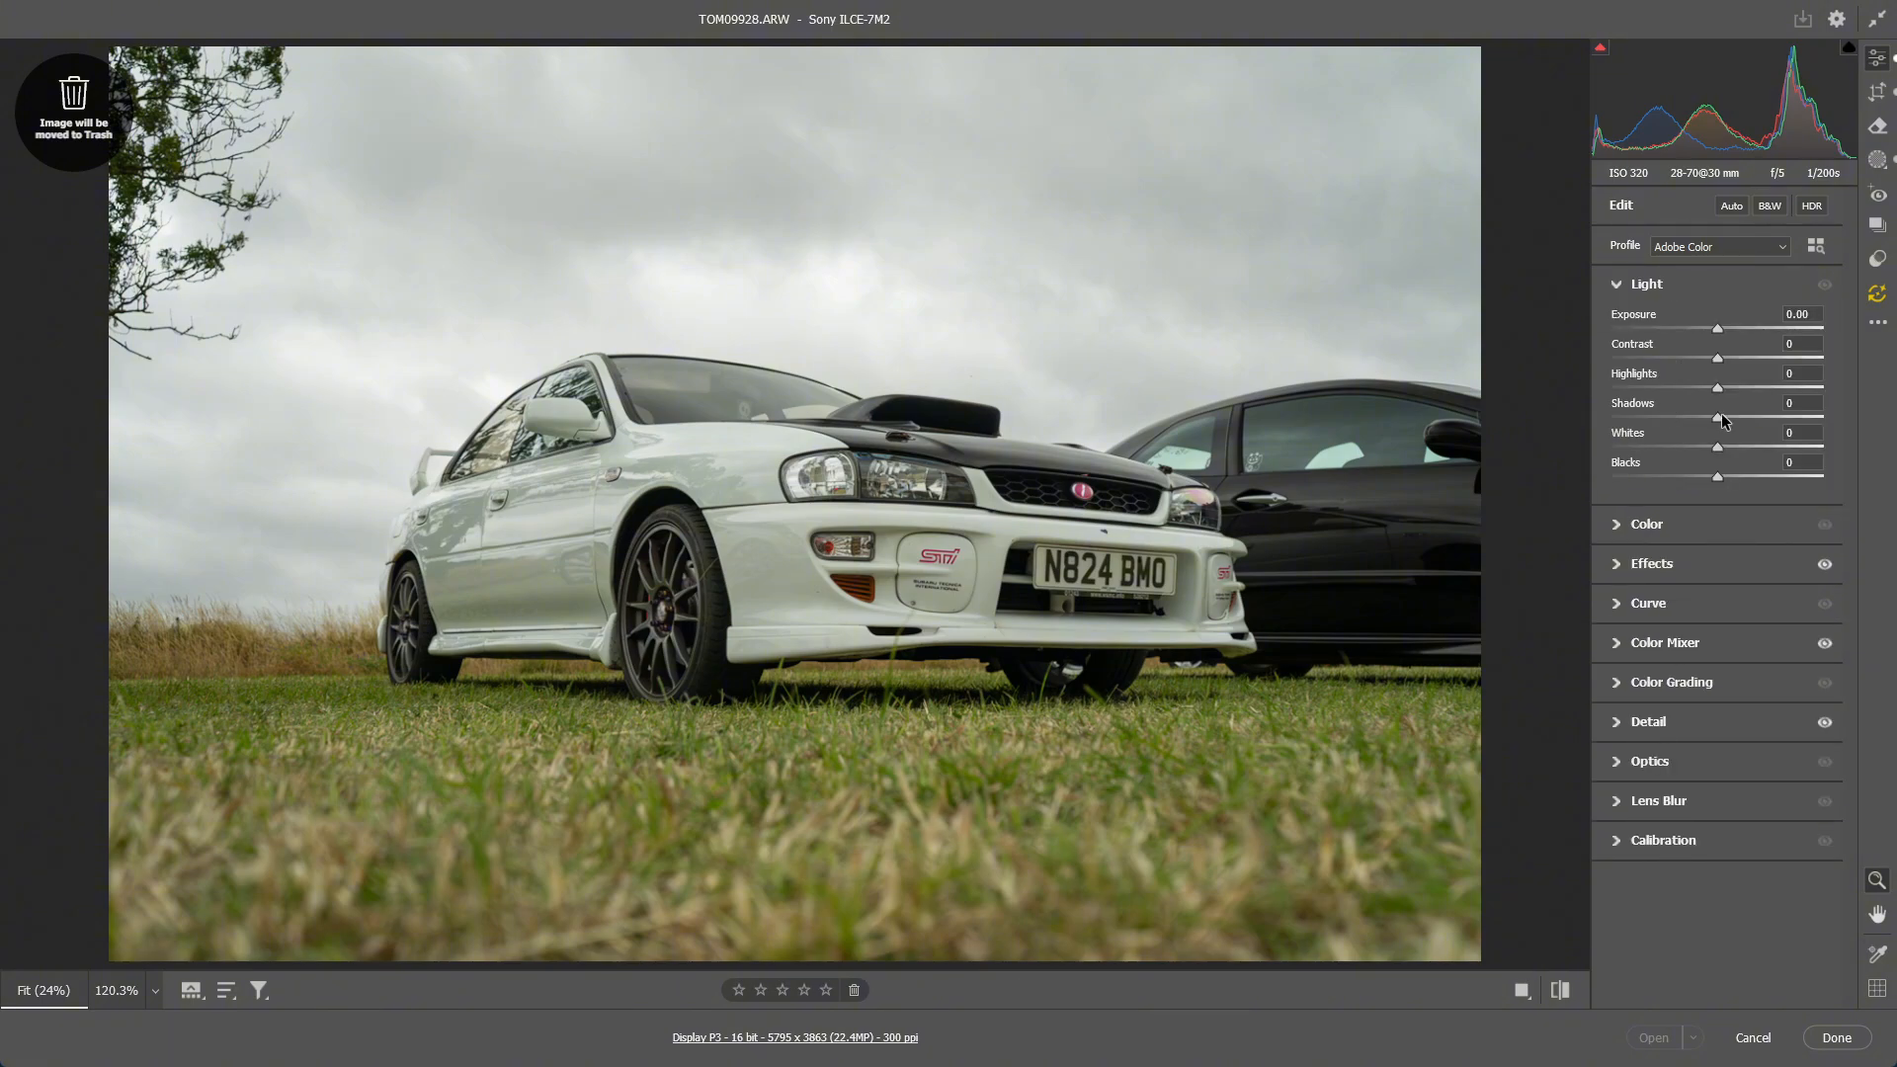
pyautogui.moveTo(1721, 413); pyautogui.dragTo(1492, 400)
pyautogui.doubleClick(1624, 402)
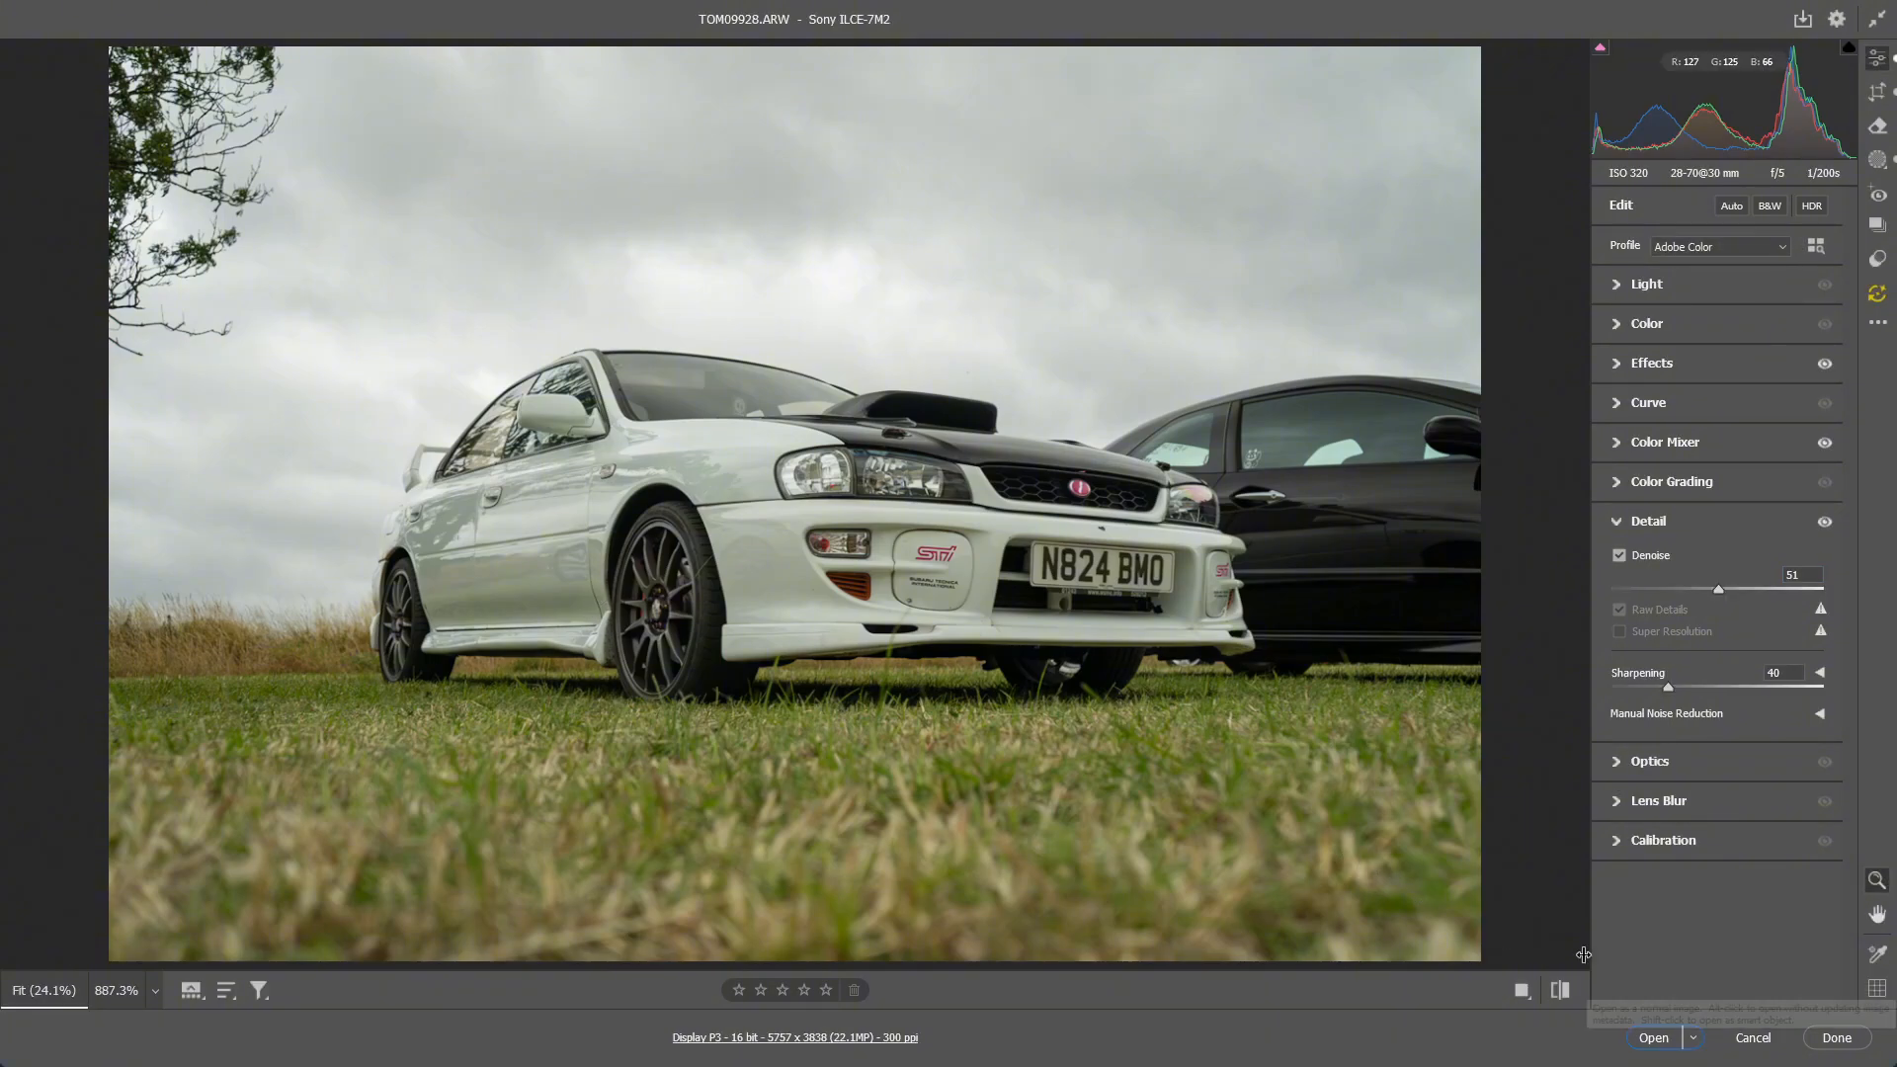
# Open the edited raw photo as a document in Photoshop and fit the whole image on screen
pyautogui.click(1655, 1038)
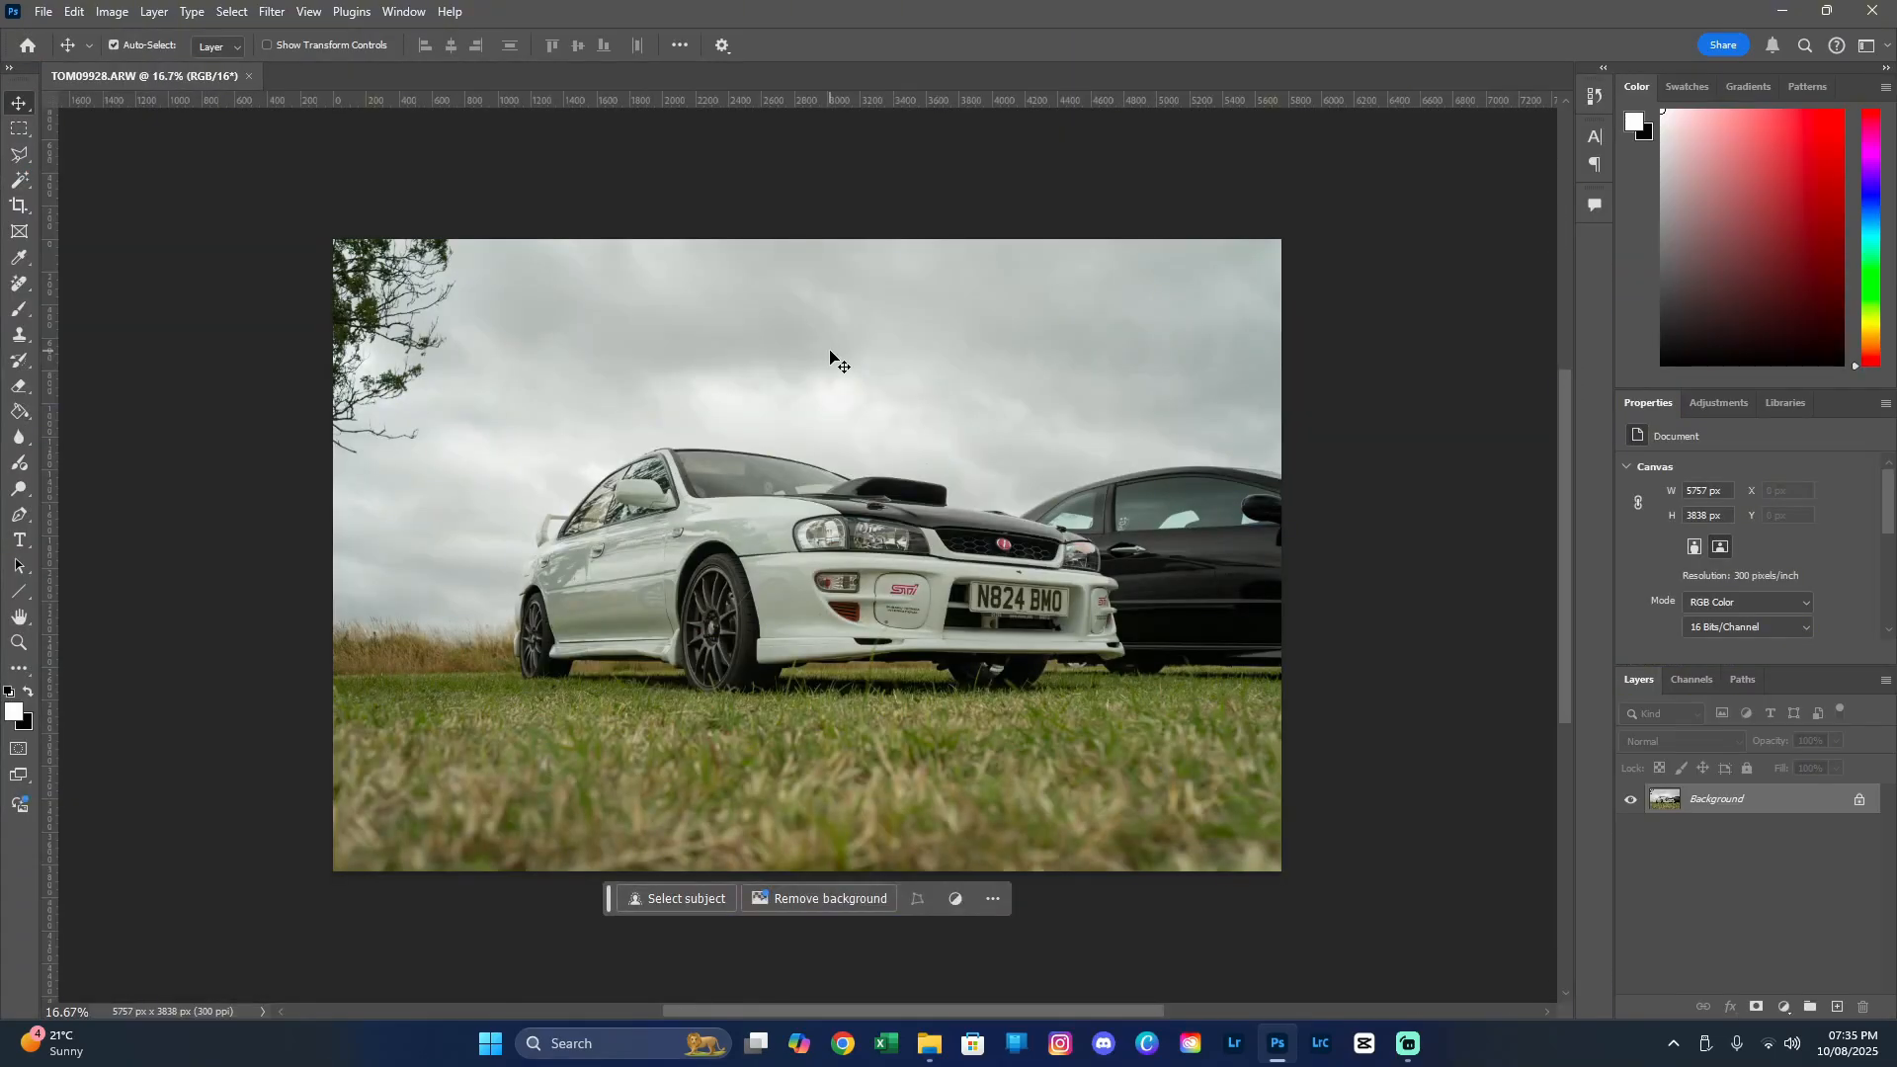
pyautogui.press('z')
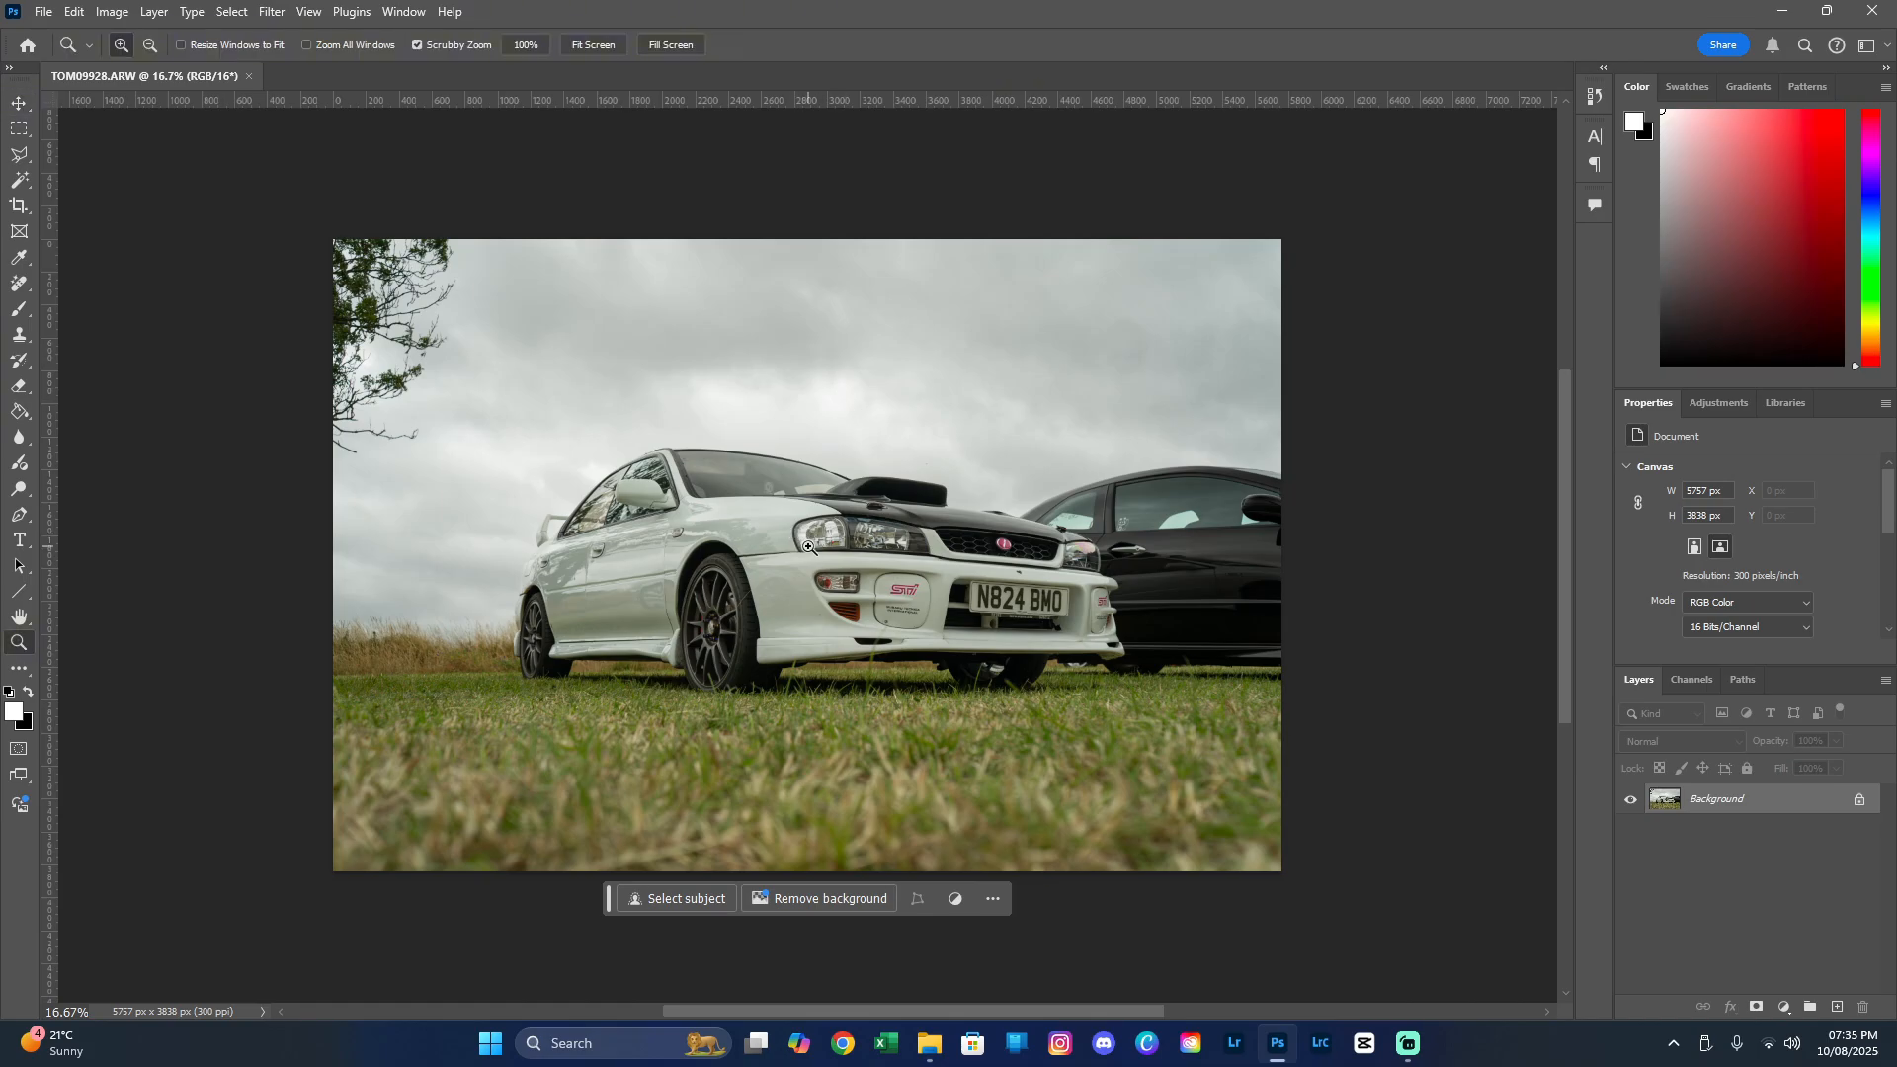
pyautogui.click(594, 49)
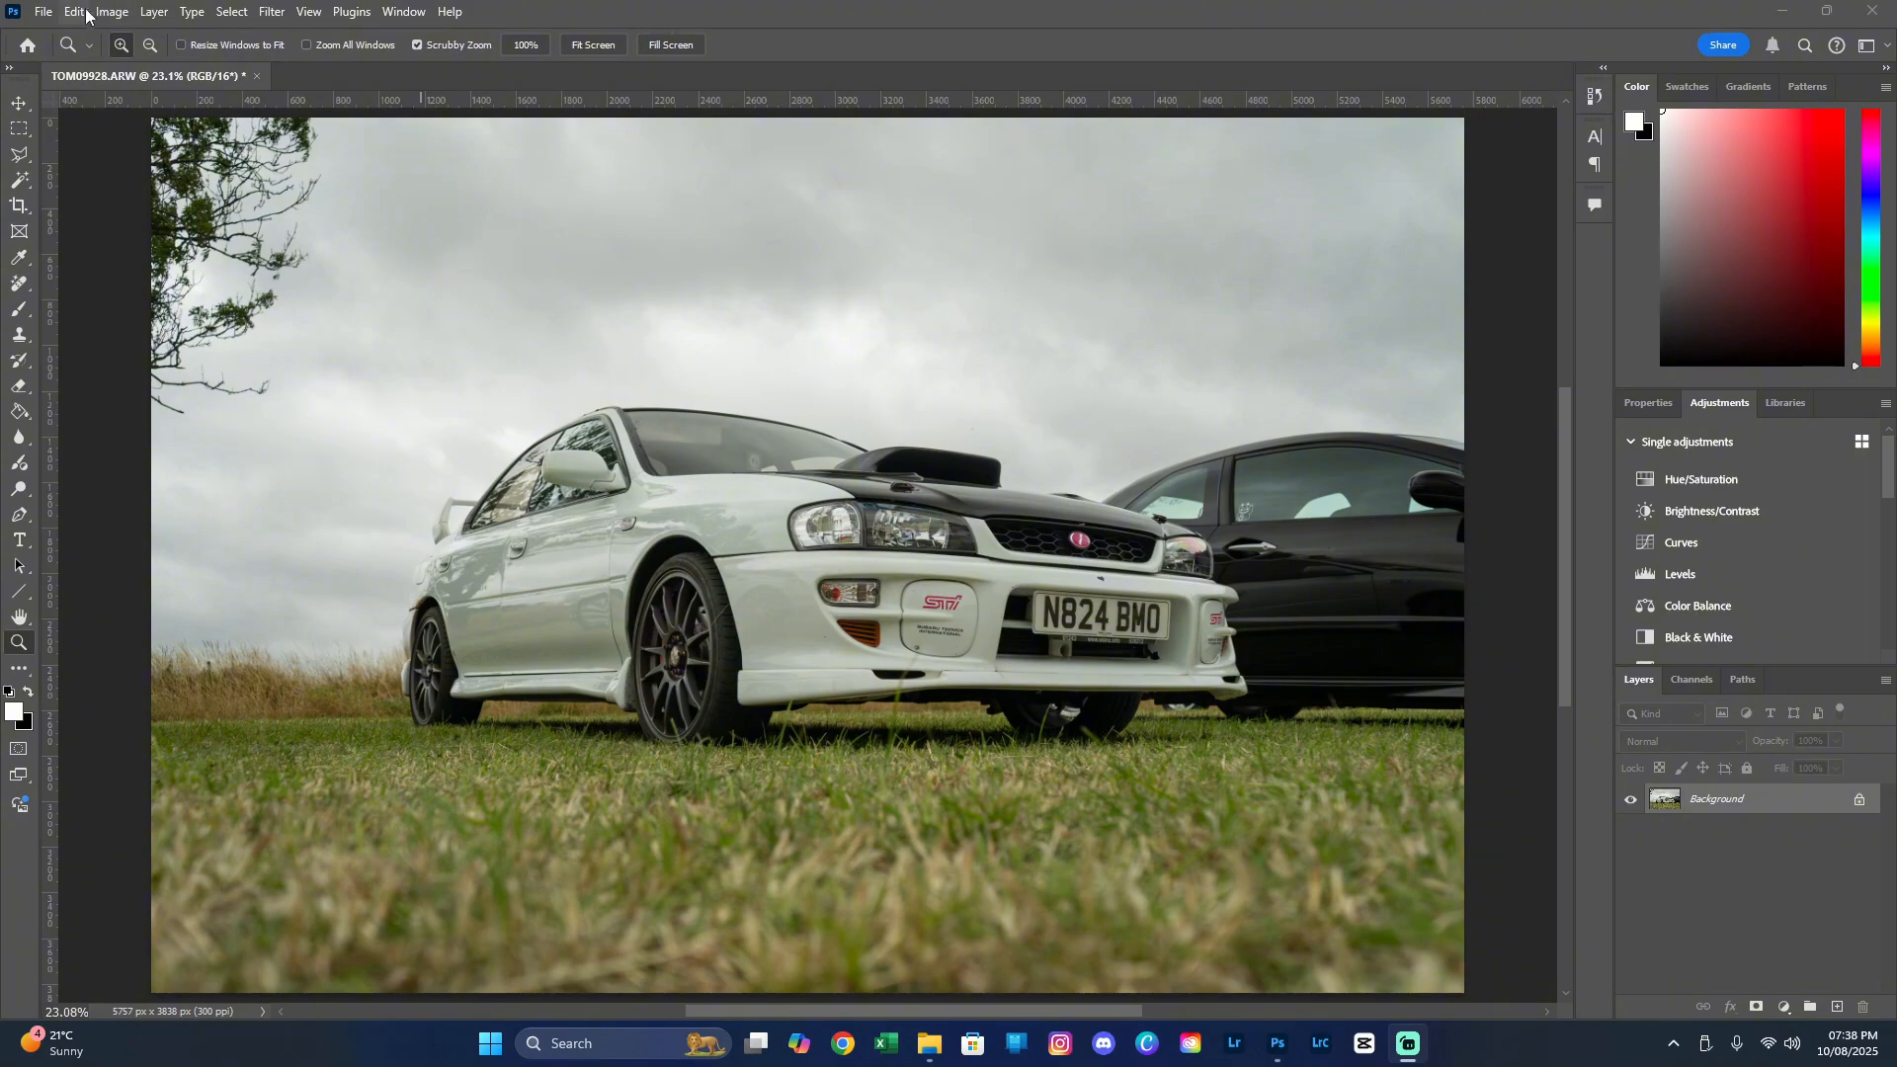
# Start saving a copy of the photo with JPEG as the file format
pyautogui.click(43, 12)
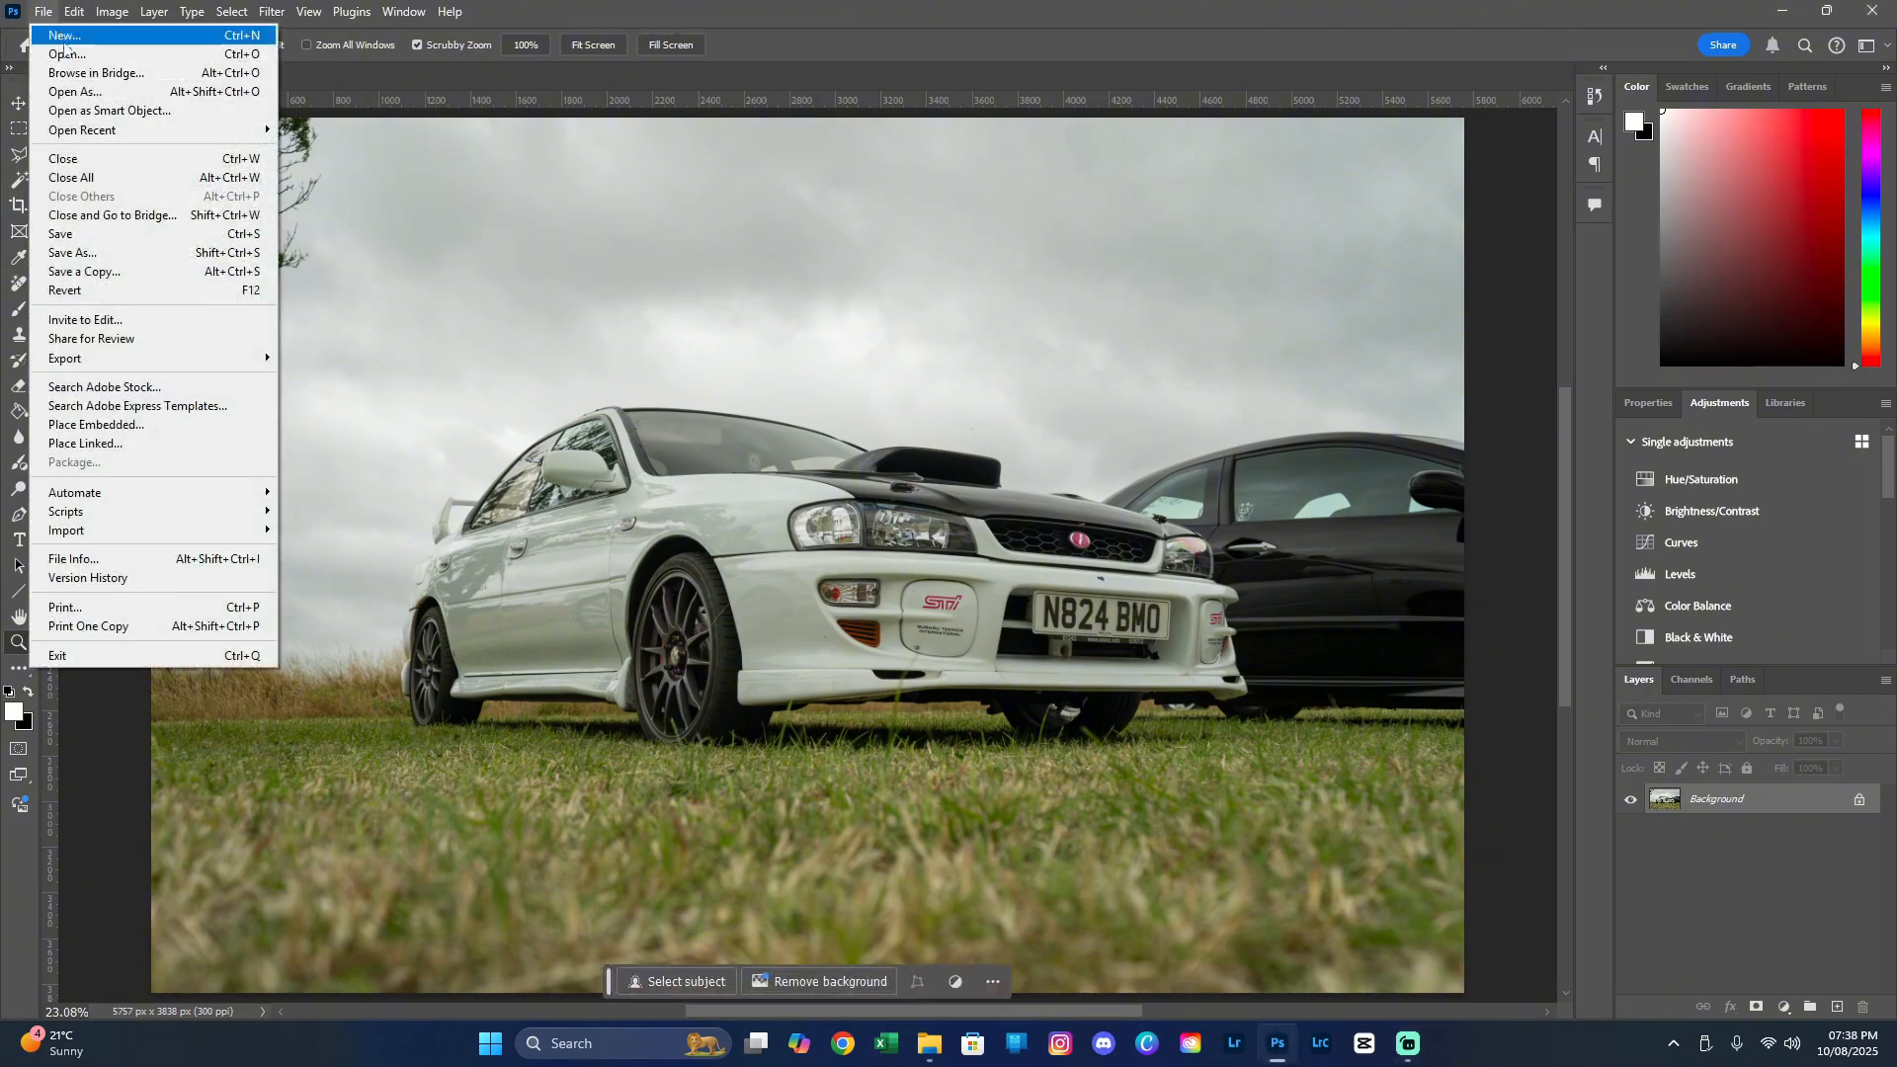
pyautogui.click(136, 278)
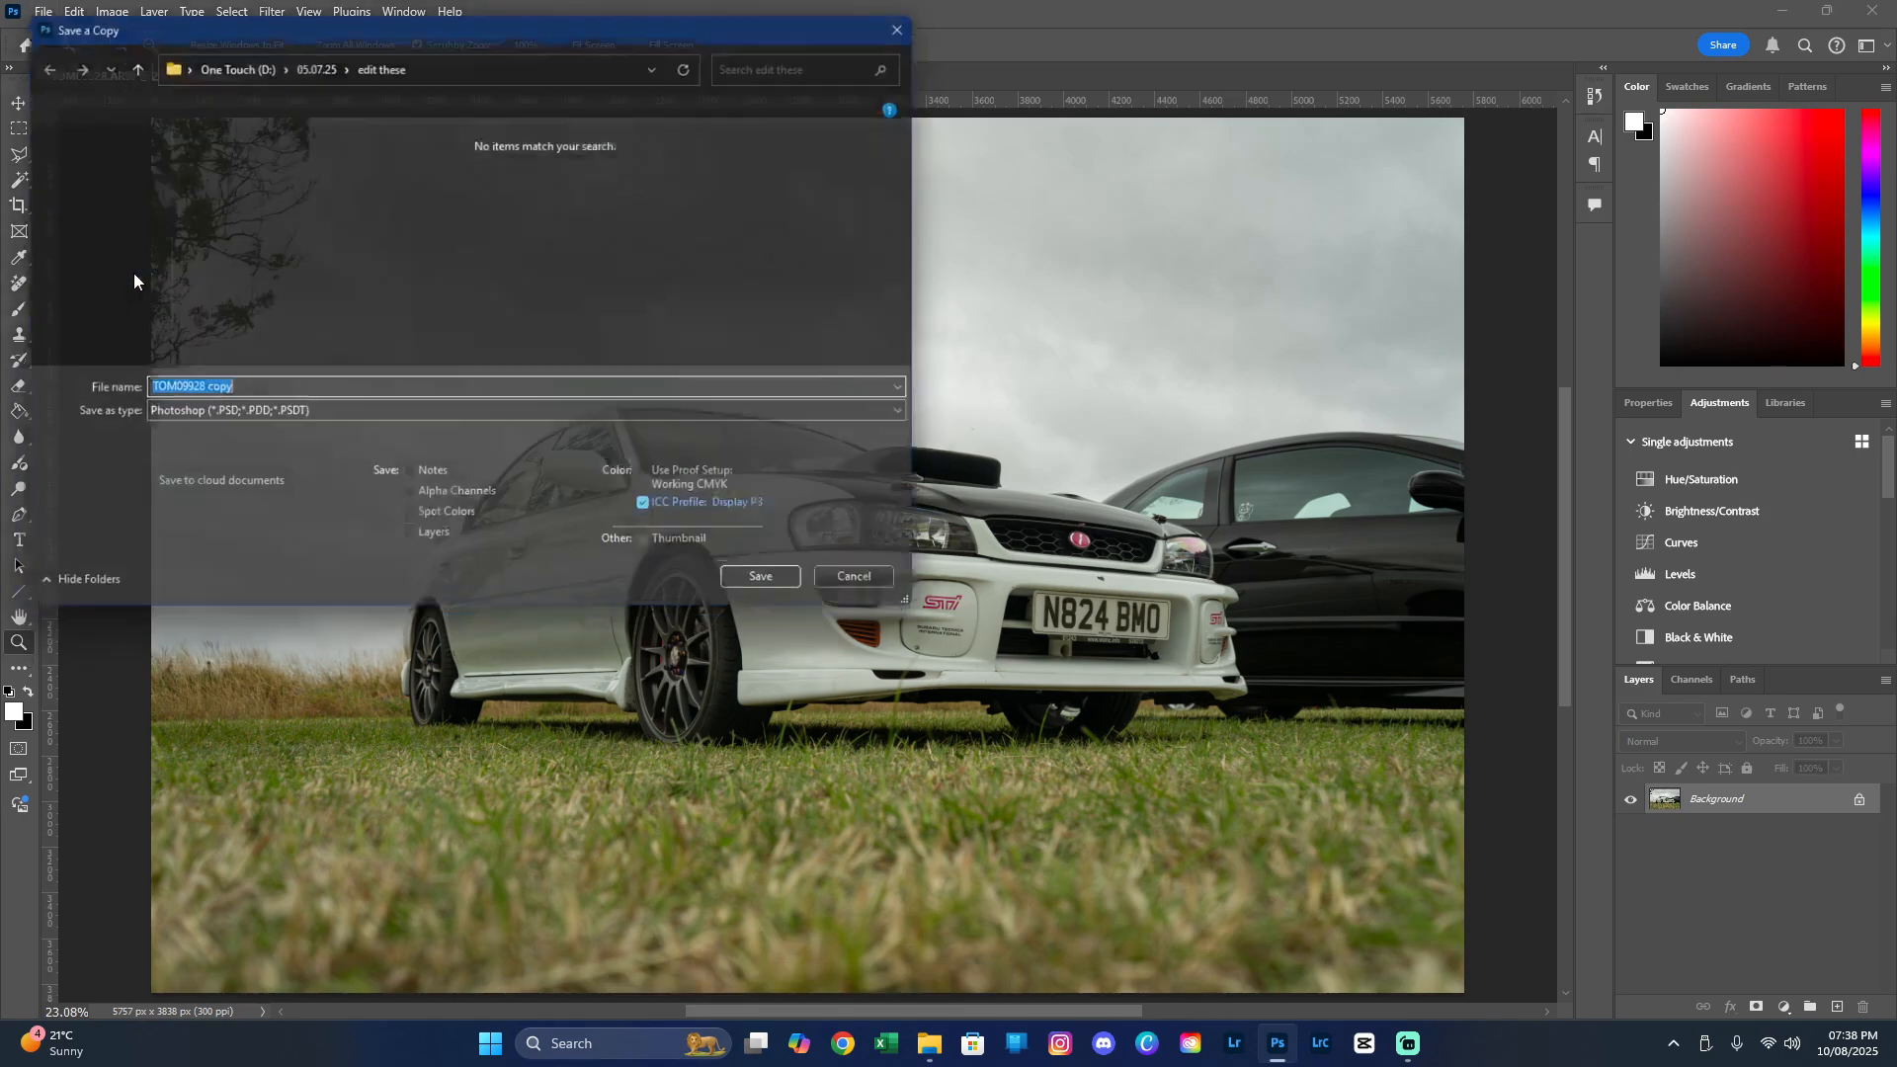
pyautogui.click(223, 419)
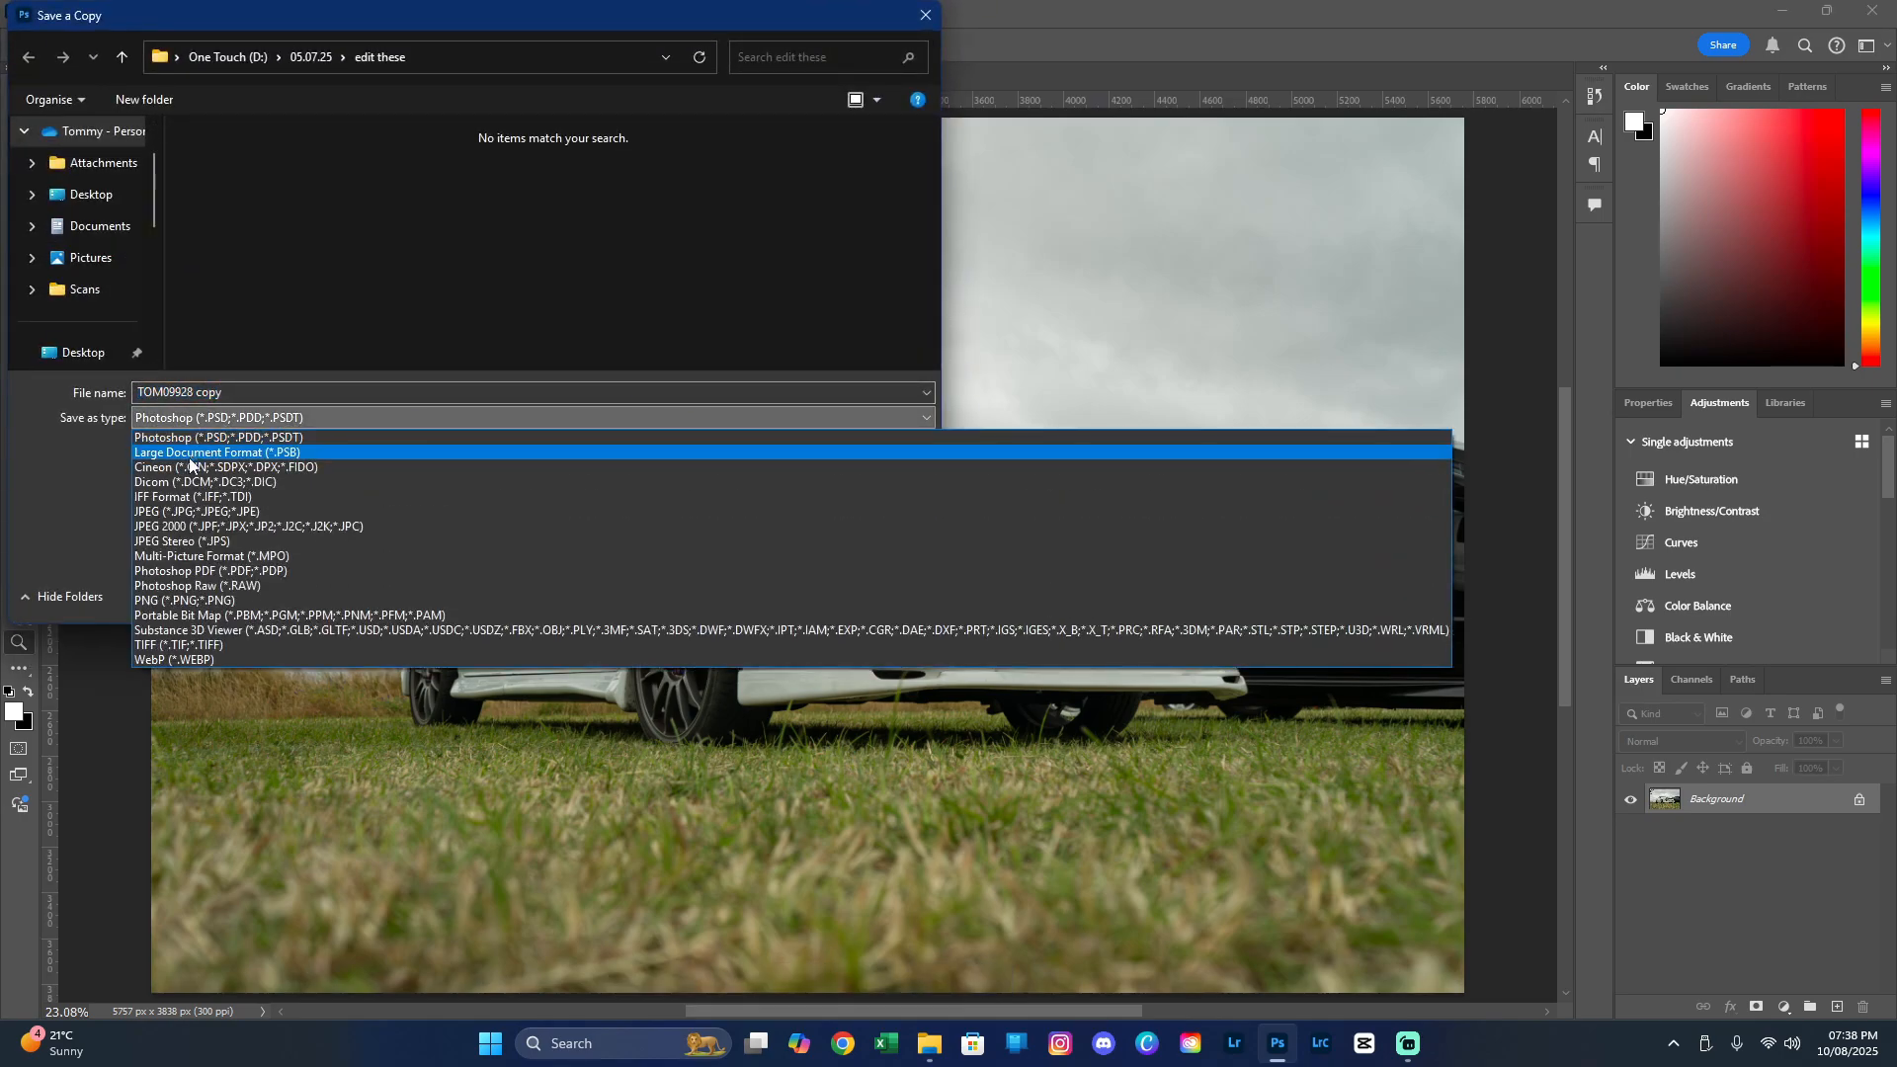
pyautogui.click(184, 513)
# Create a folder named "edited" inside 05.07.25 on the One Touch (D:) drive and open it as the save location
pyautogui.scroll(-2, 77, 292)
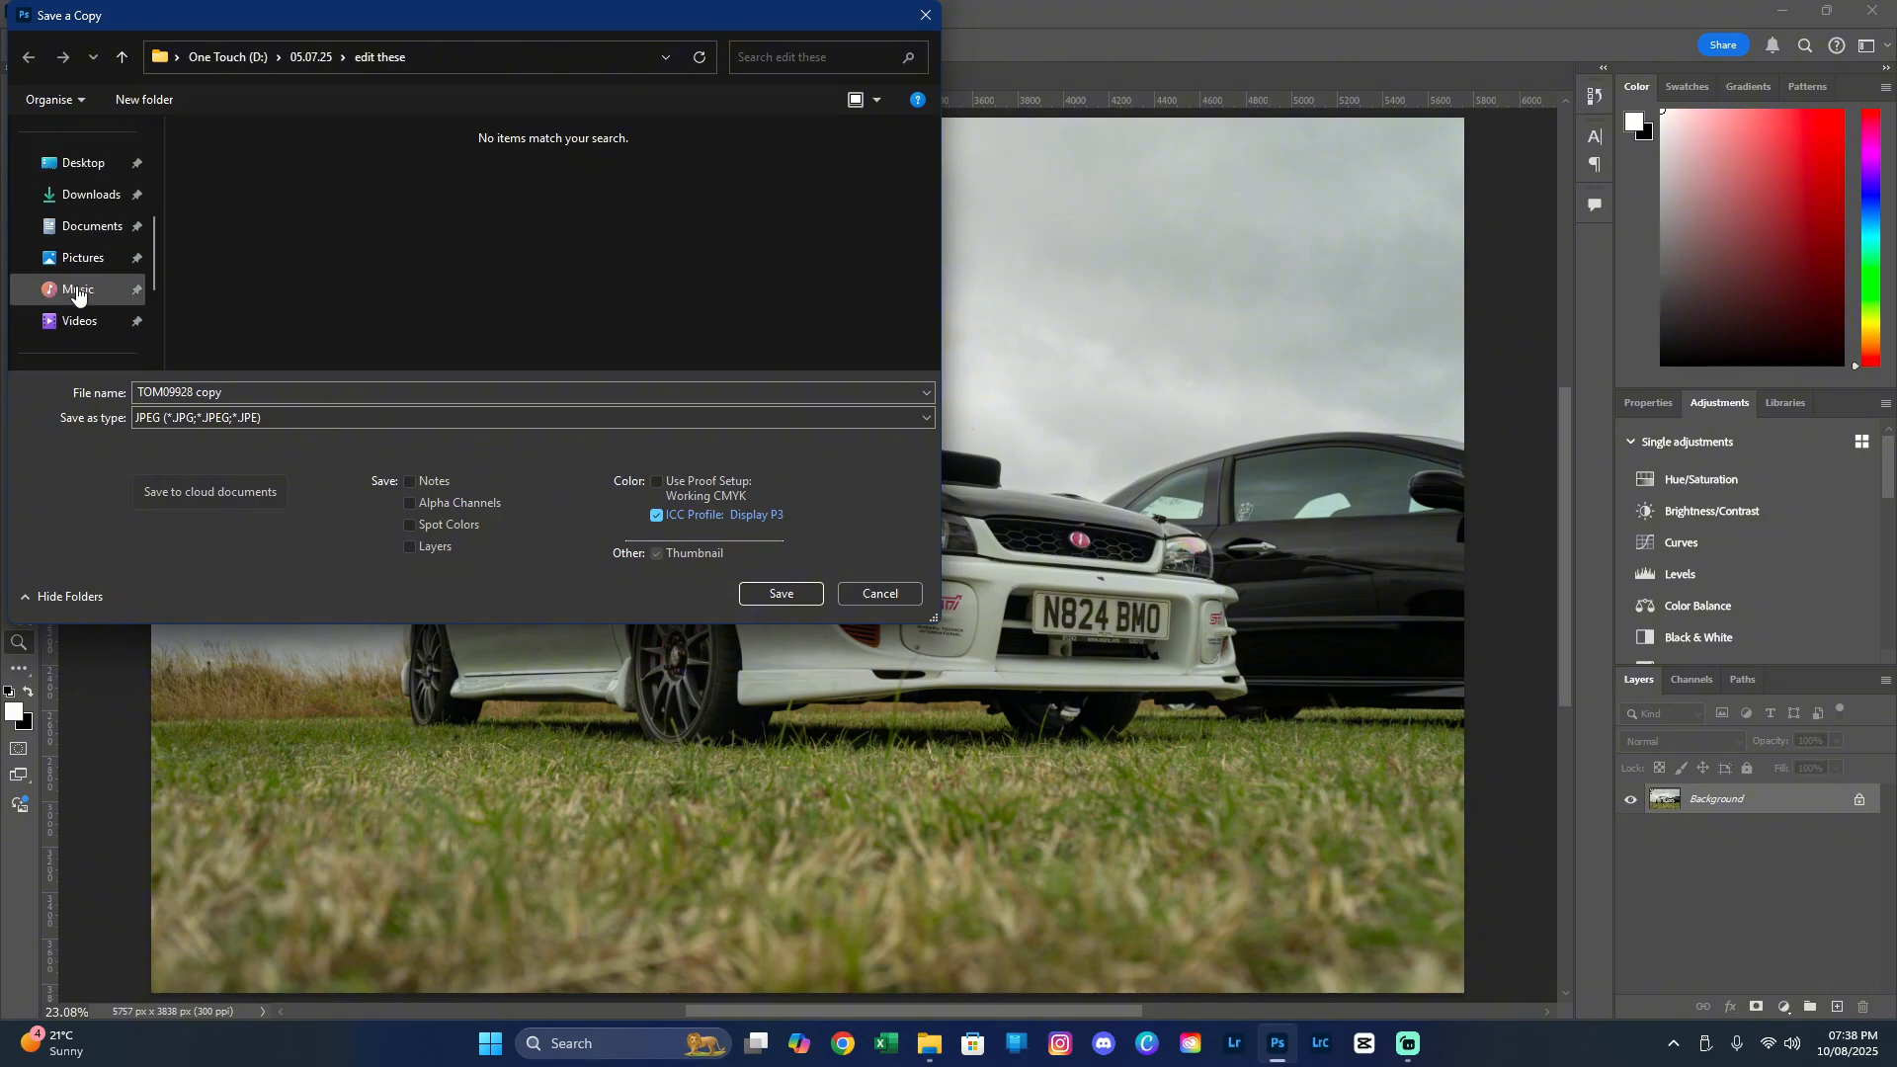
pyautogui.scroll(-4, 77, 292)
pyautogui.click(95, 263)
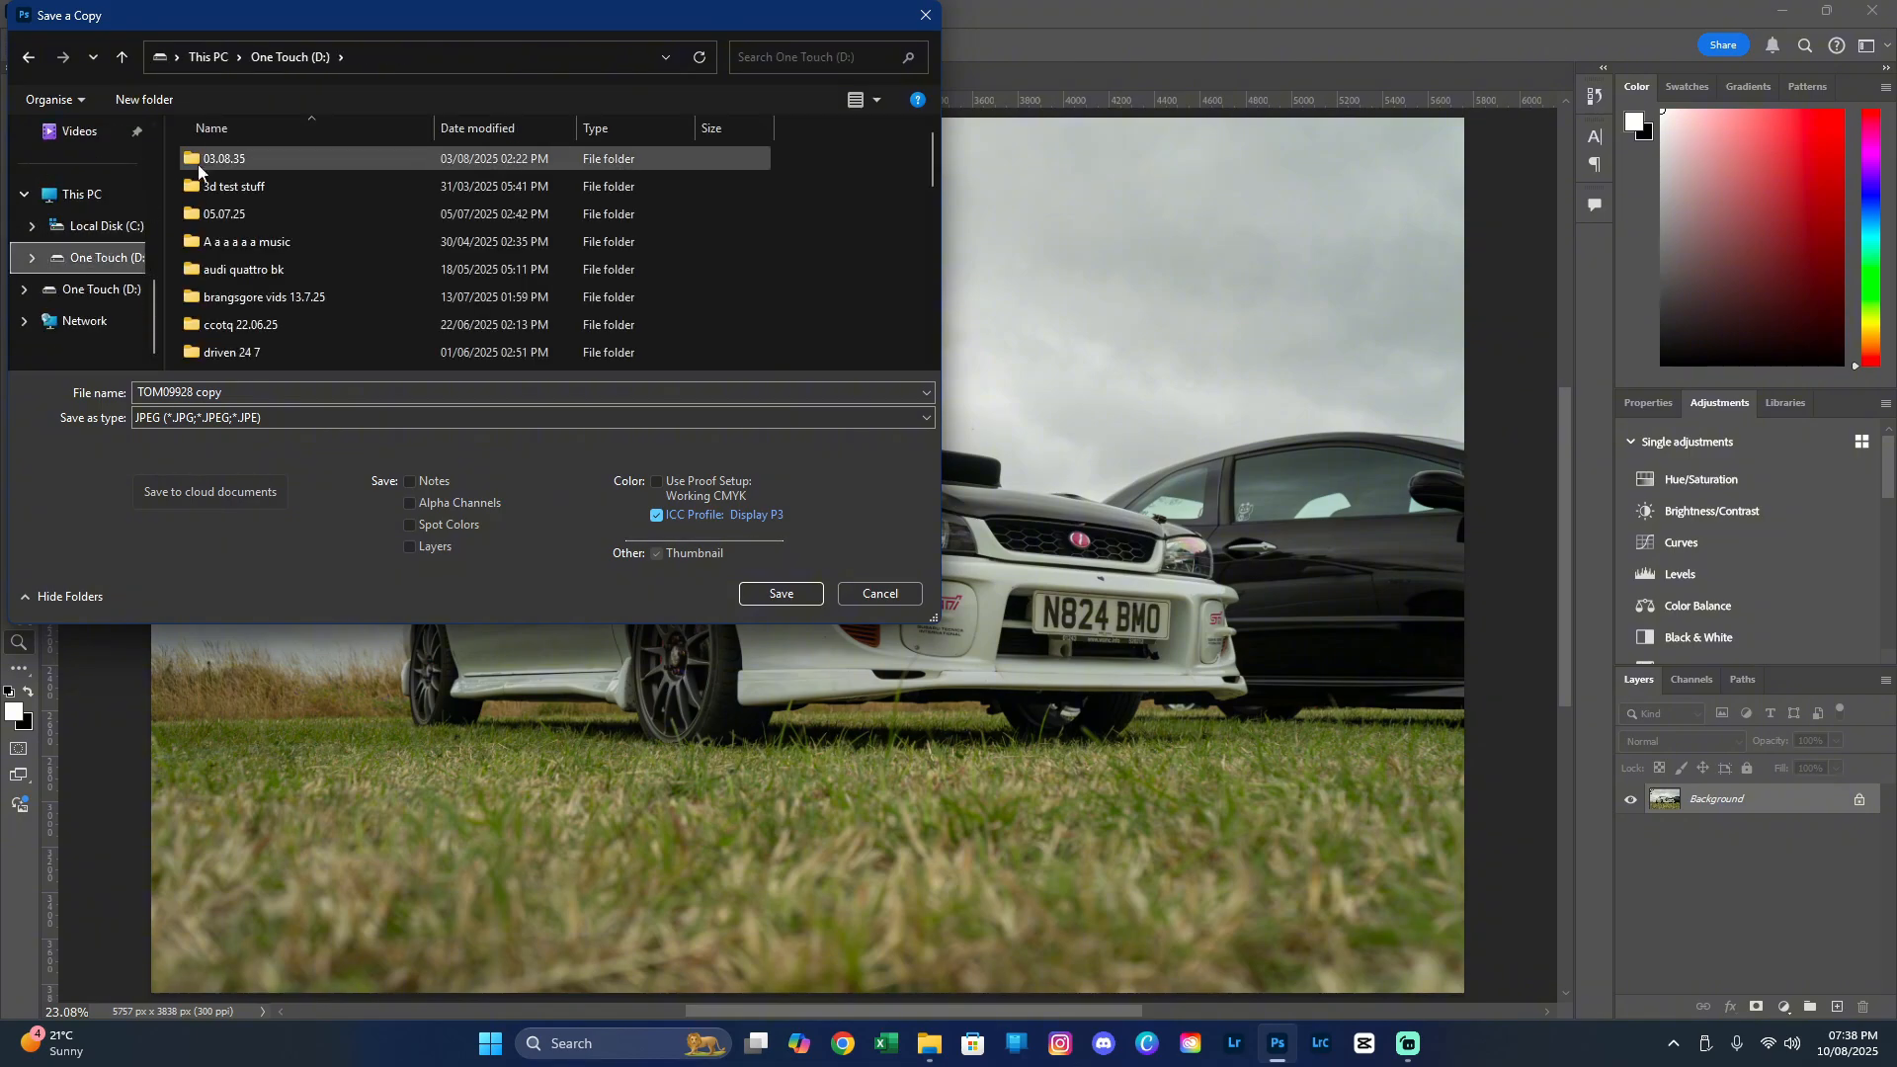
pyautogui.doubleClick(269, 212)
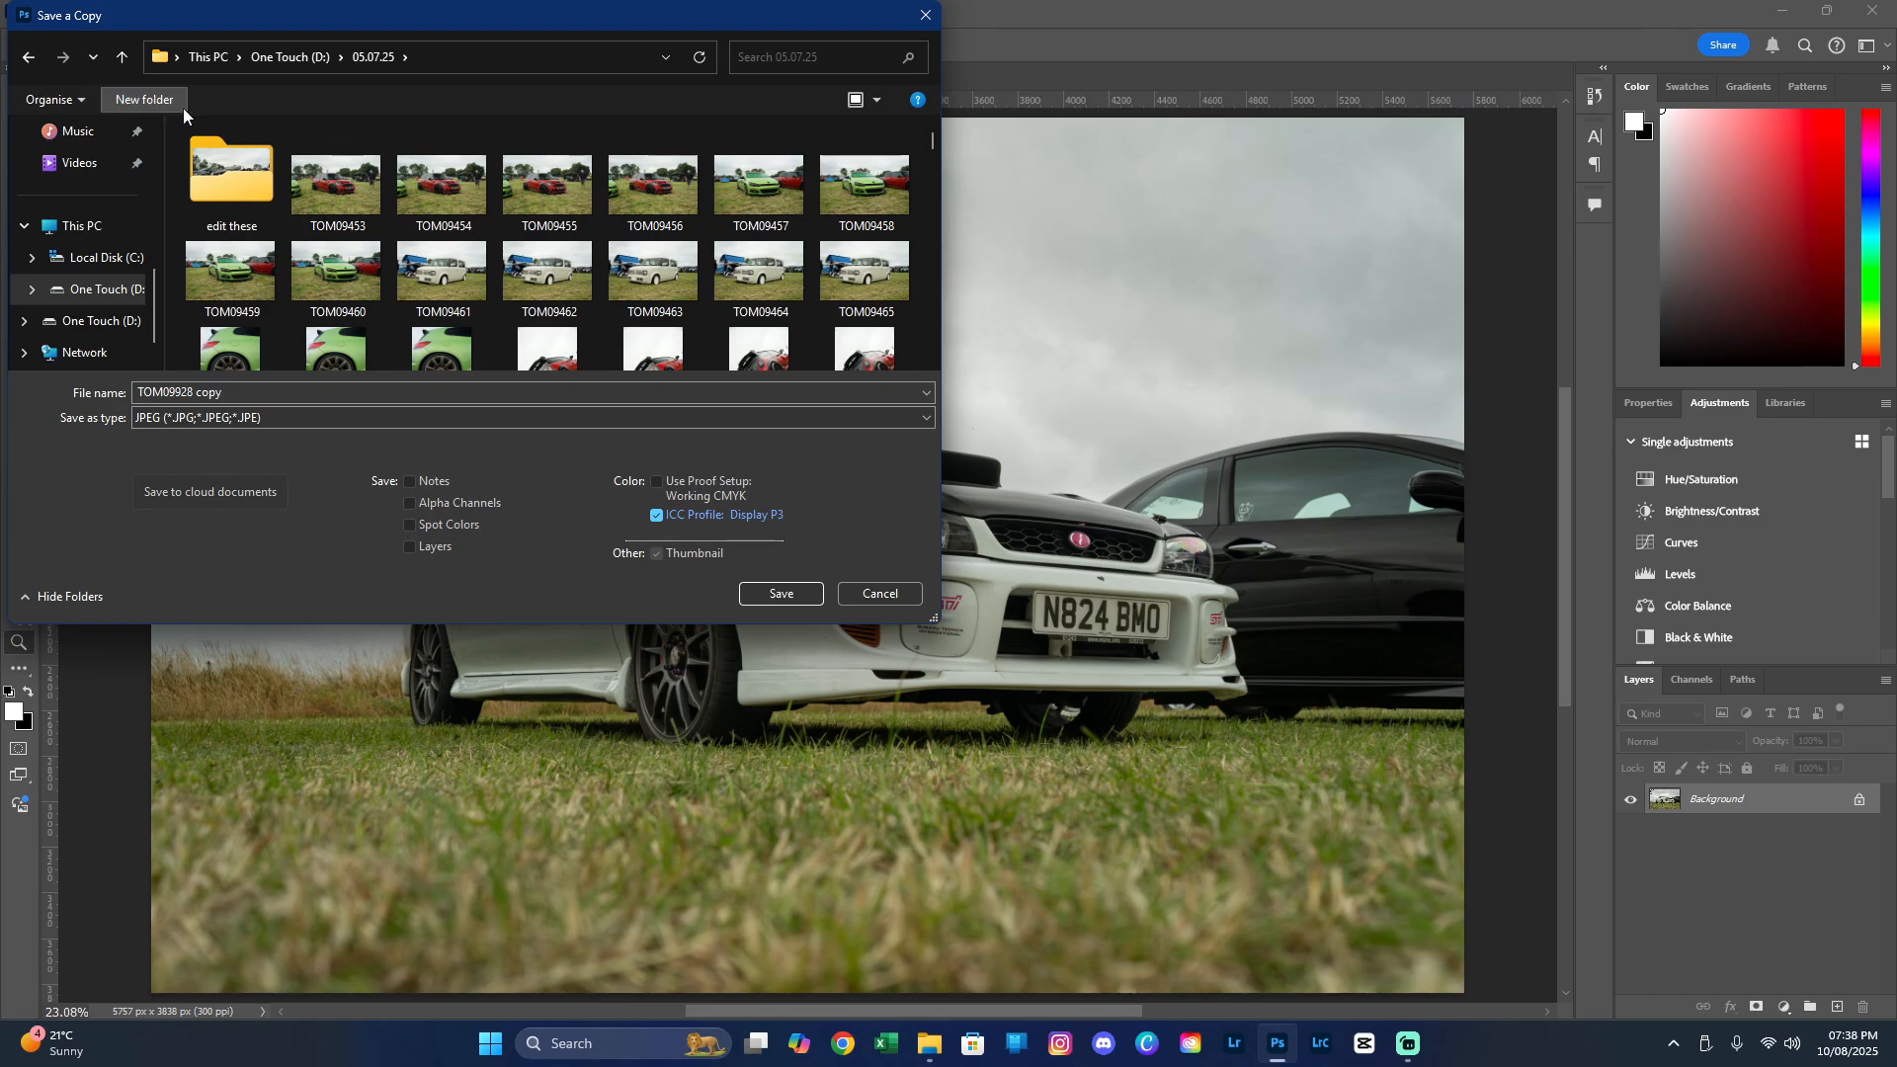
pyautogui.click(146, 99)
pyautogui.write('edited')
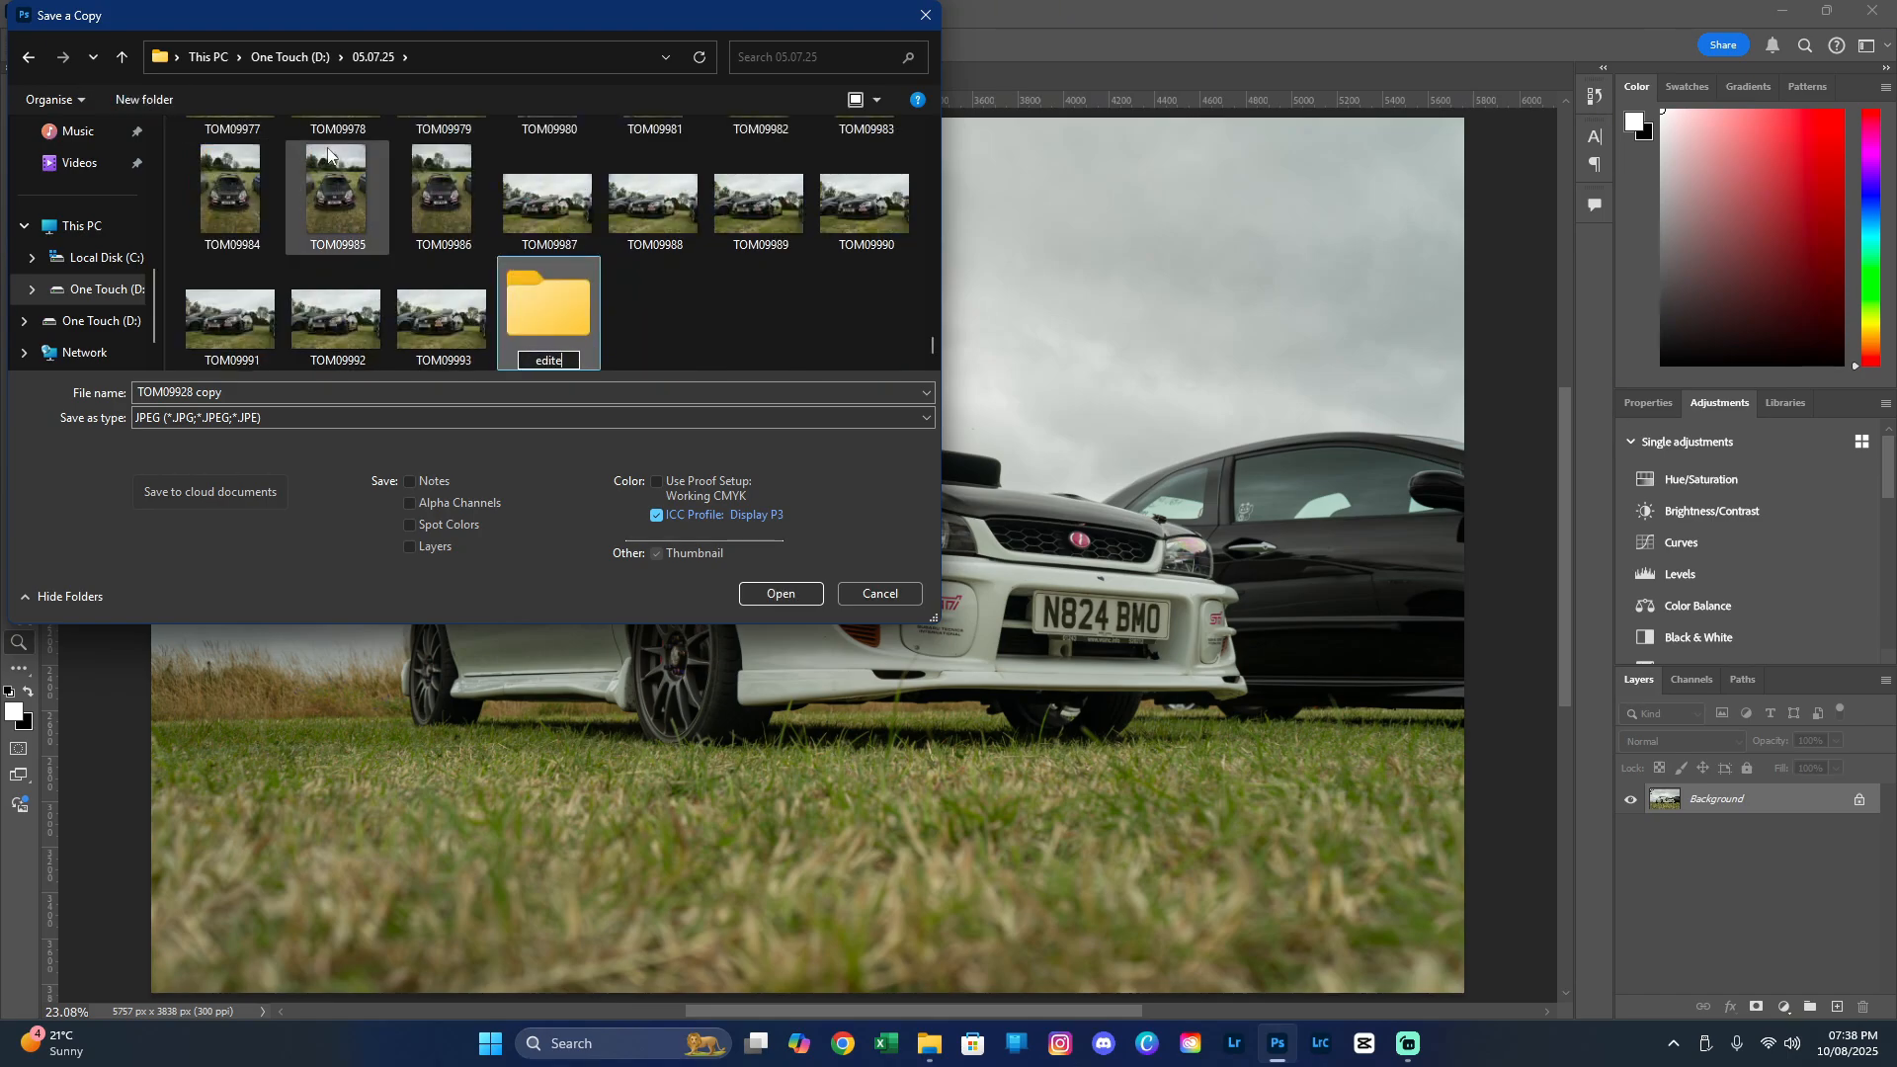
pyautogui.doubleClick(567, 306)
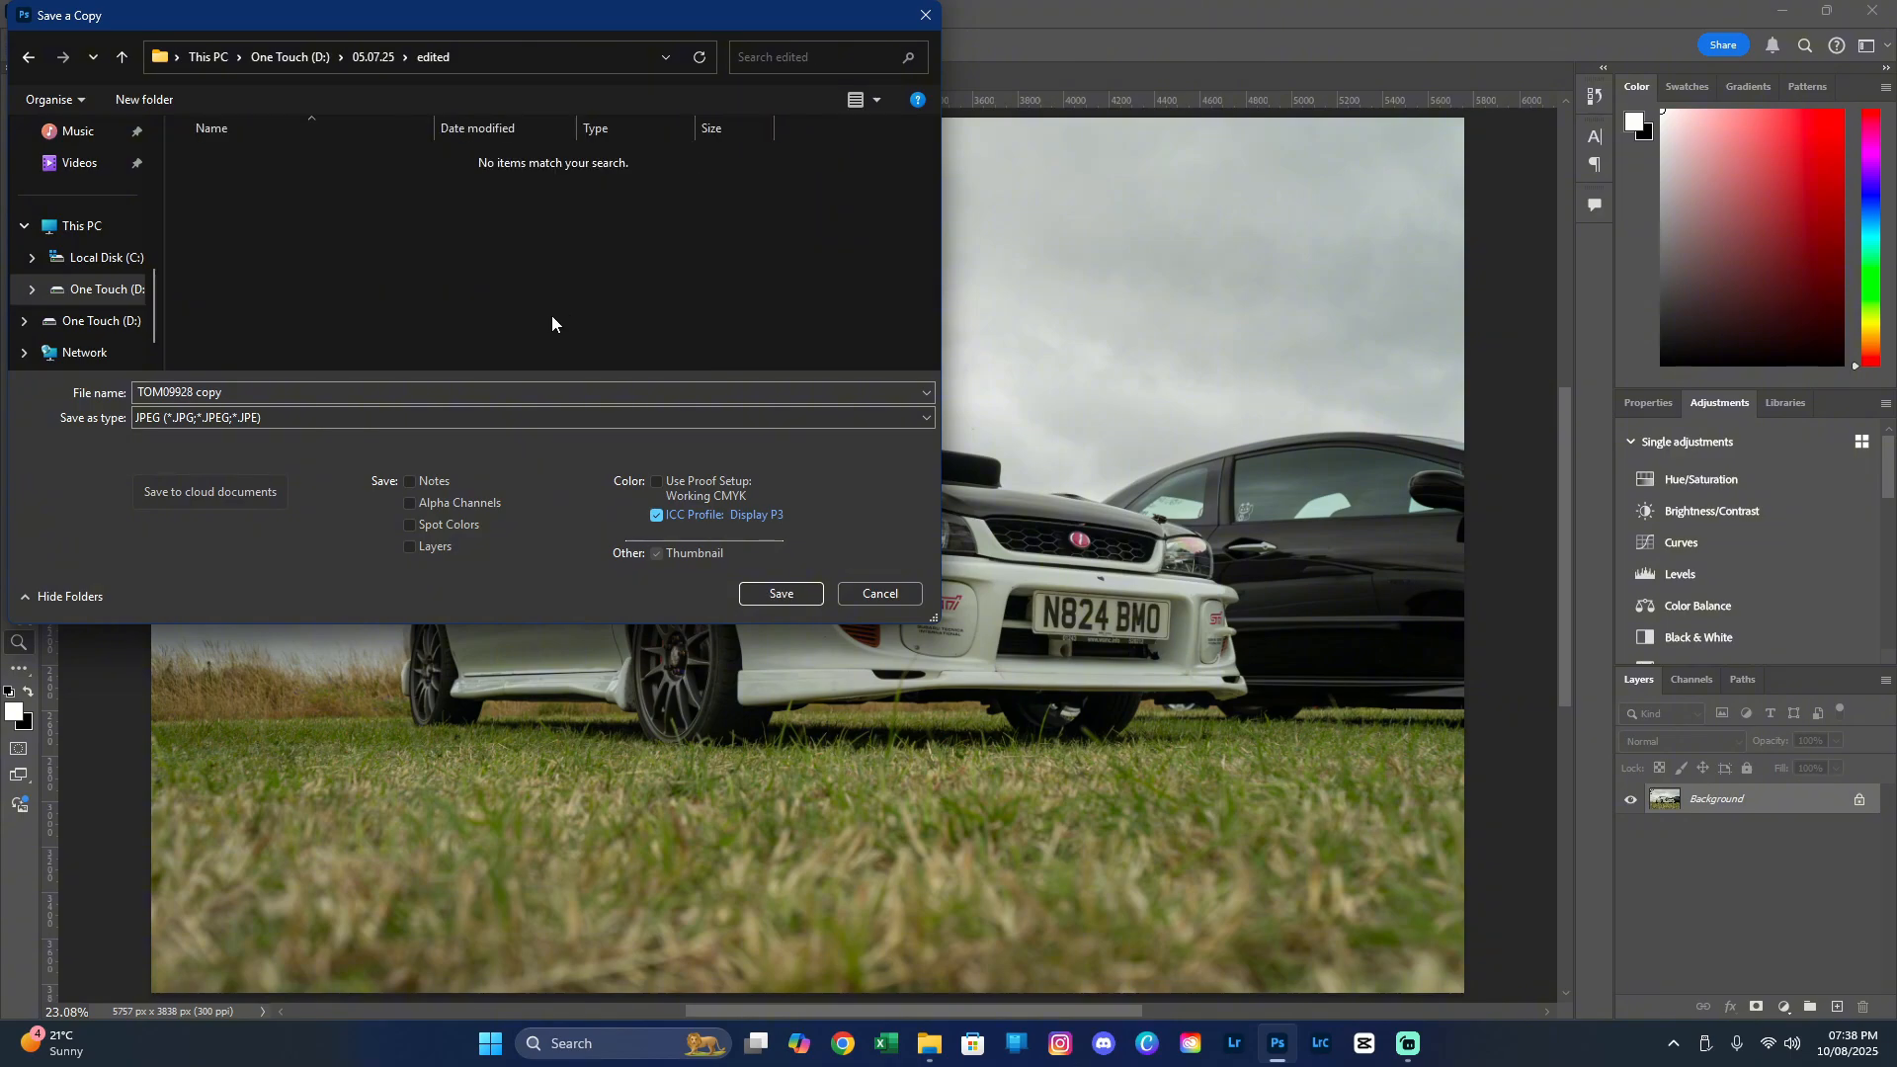
# Save the JPEG as "TOM09928 copy" with quality 12 (Maximum) and the Baseline ("Standard") format
pyautogui.click(773, 593)
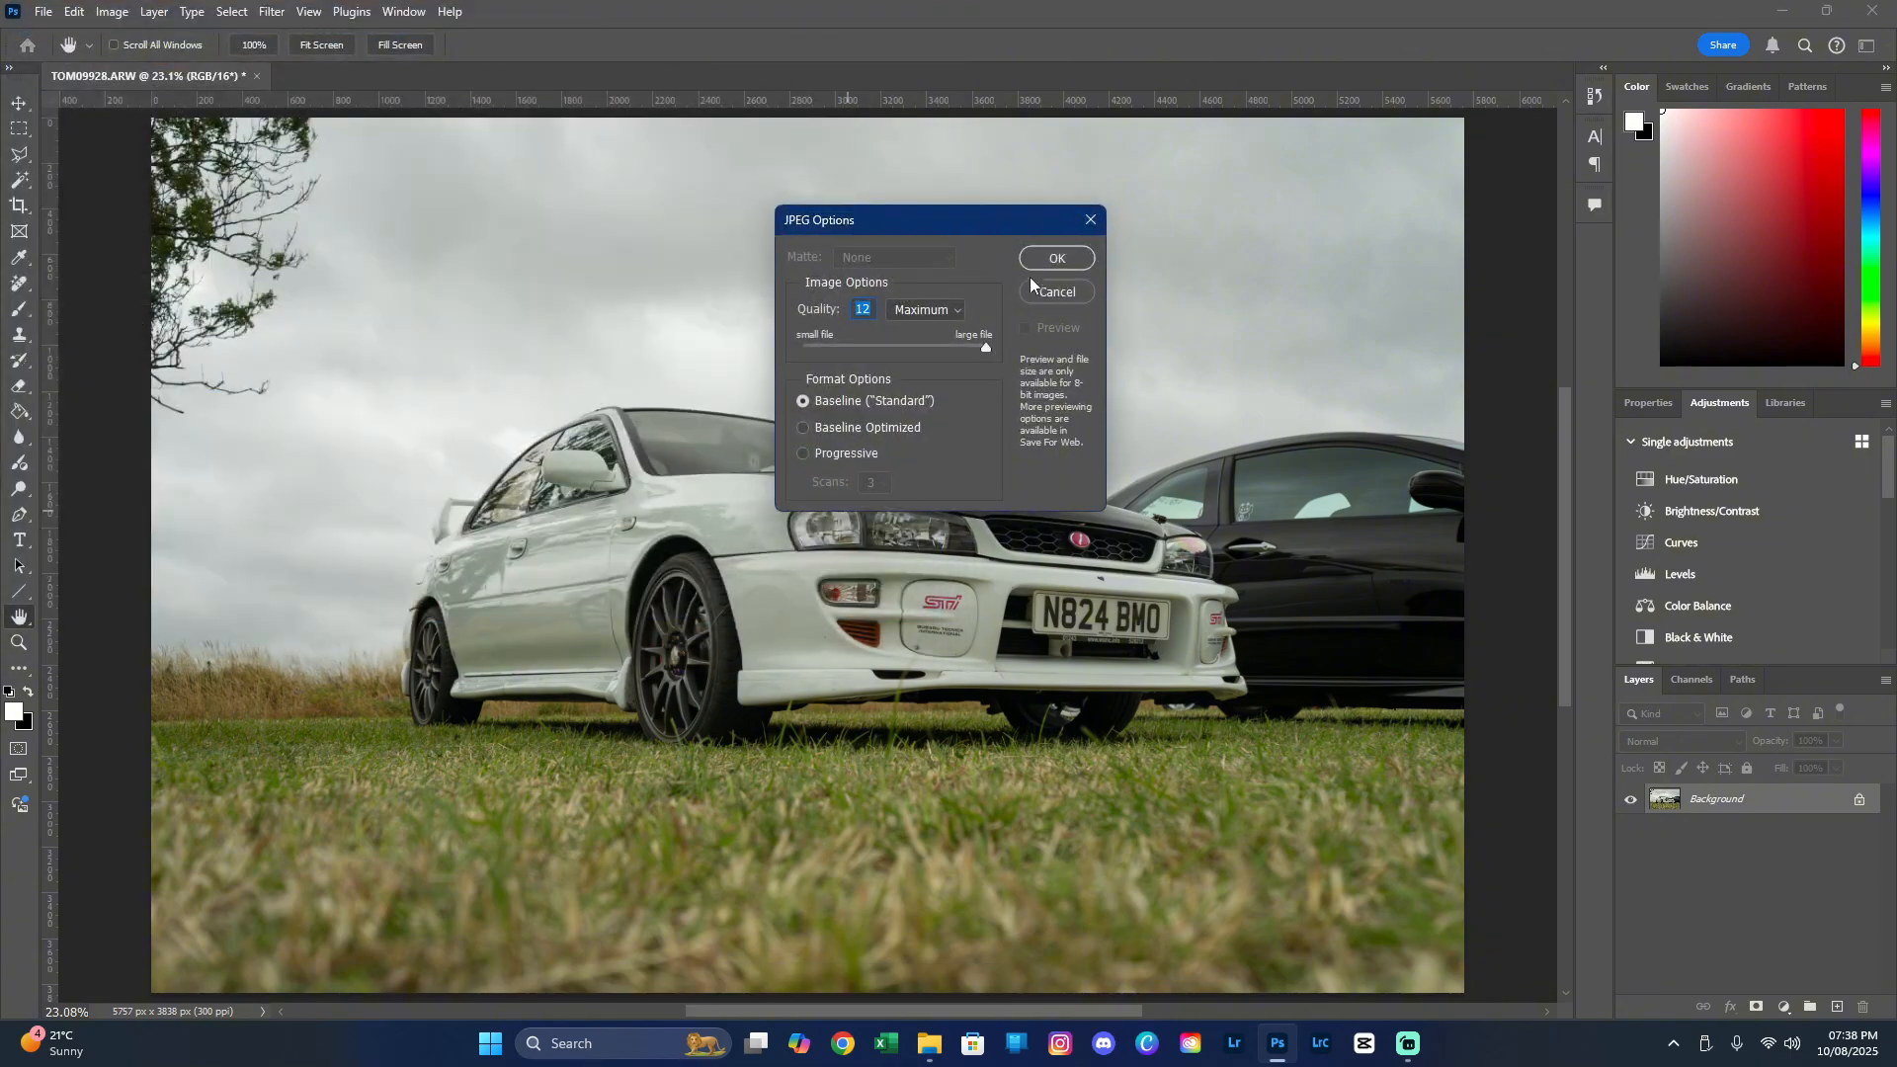
pyautogui.click(1058, 256)
pyautogui.press('z')
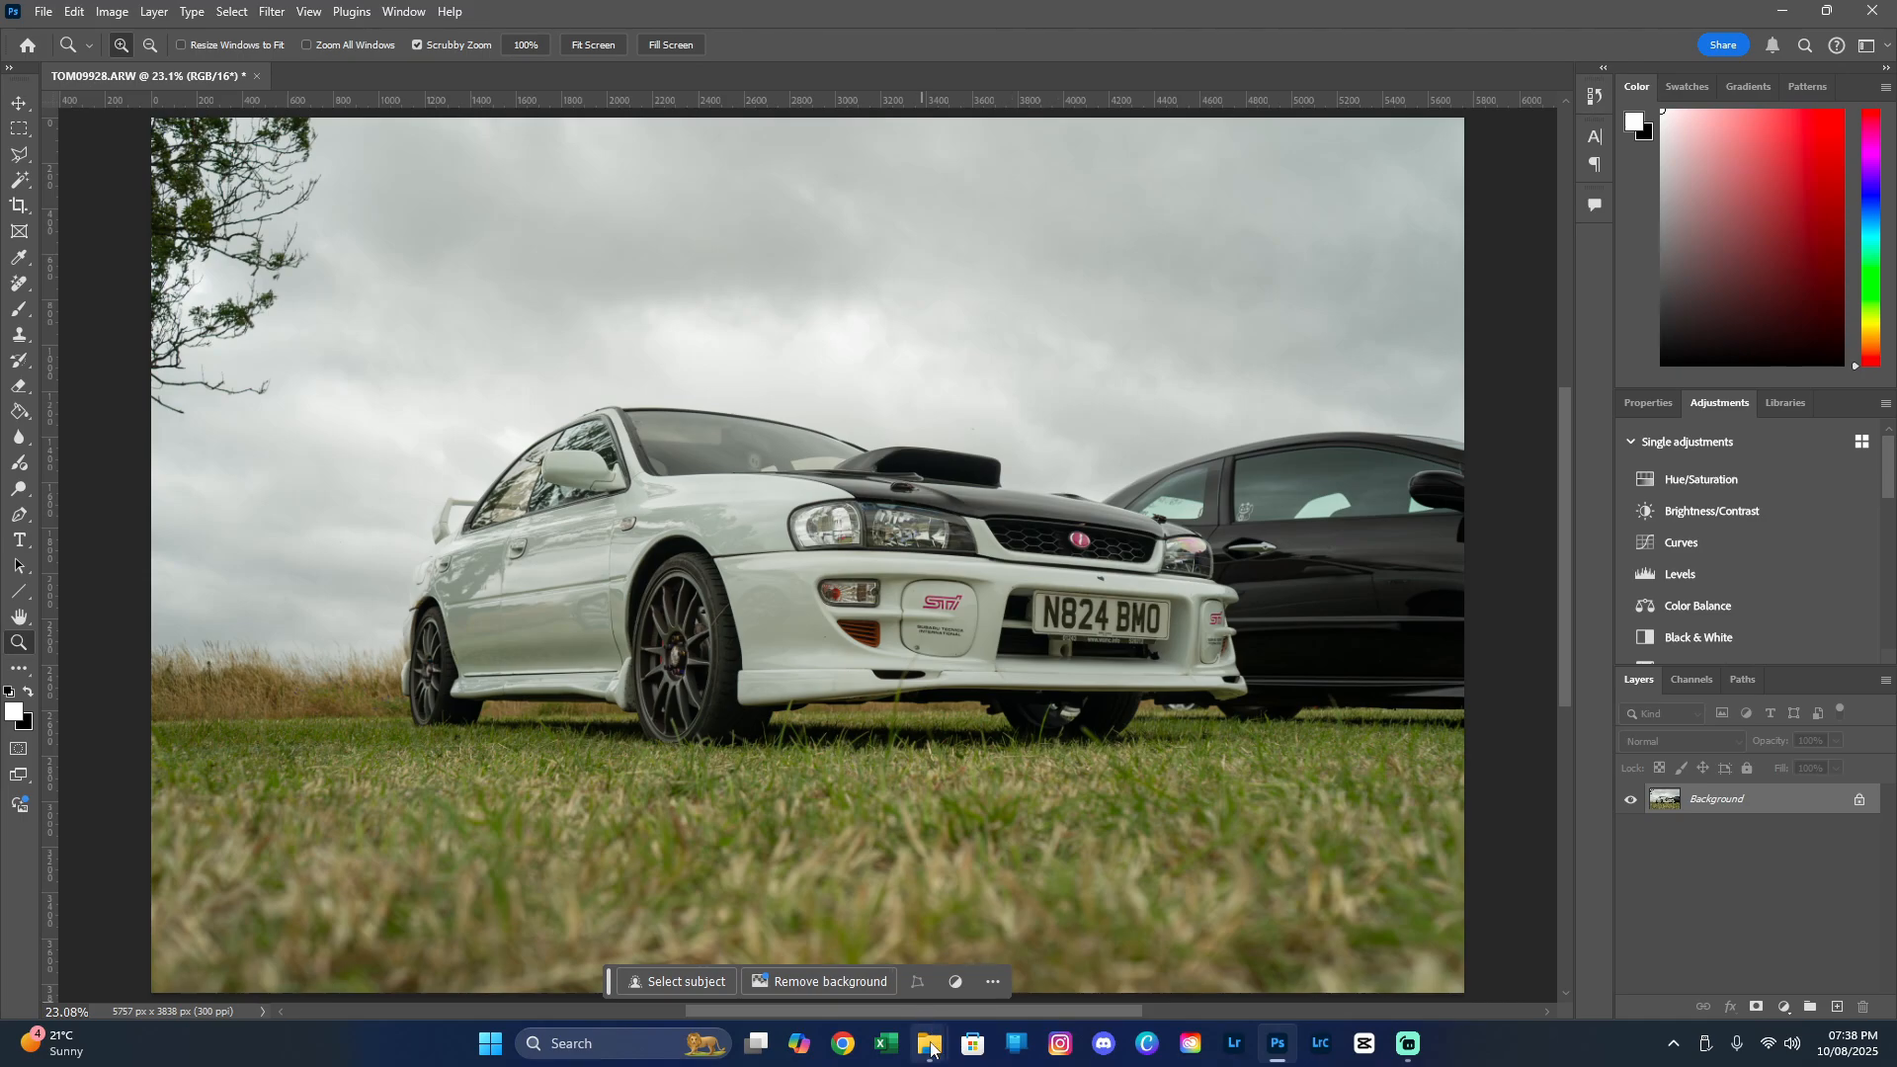
# Switch to File Explorer, find "TOM09928 copy.jpg" in 05.07.25's "edited" folder and view it in a maximised photo viewer window
pyautogui.moveTo(933, 1047)
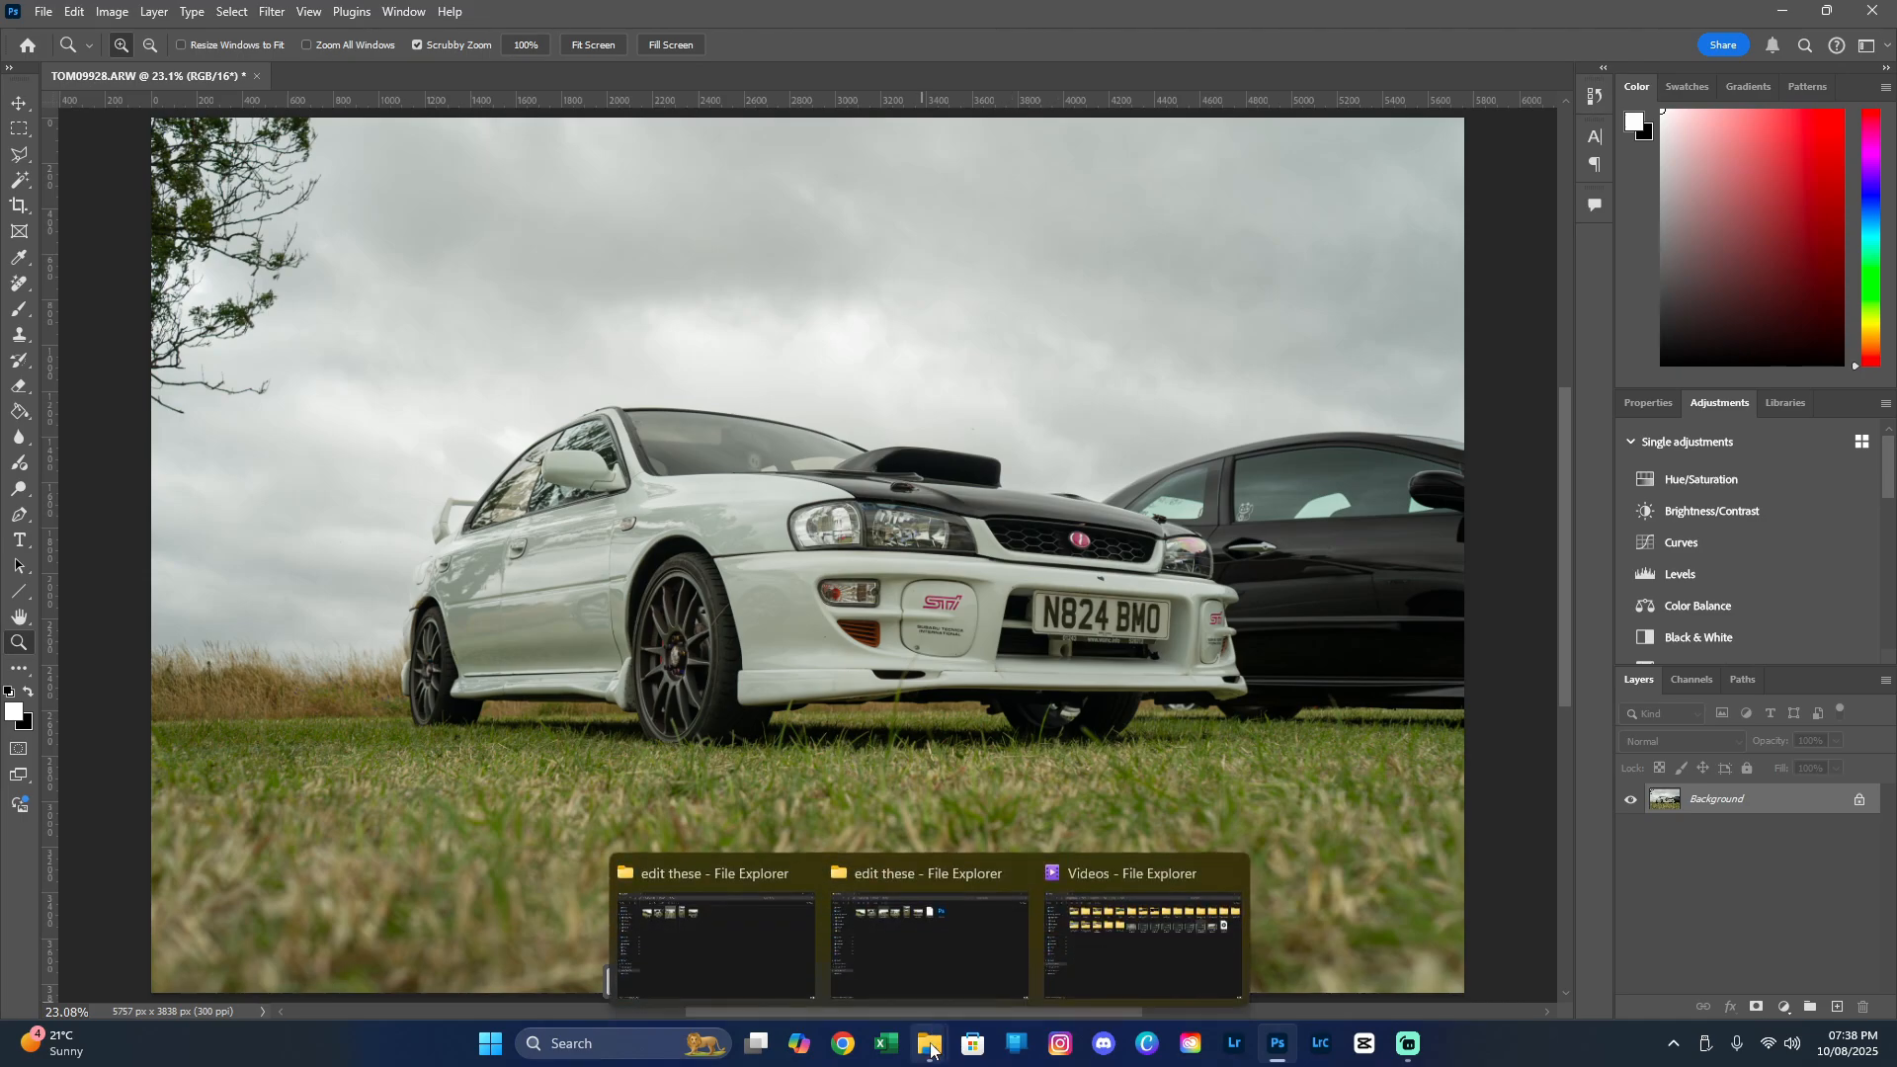
pyautogui.click(945, 972)
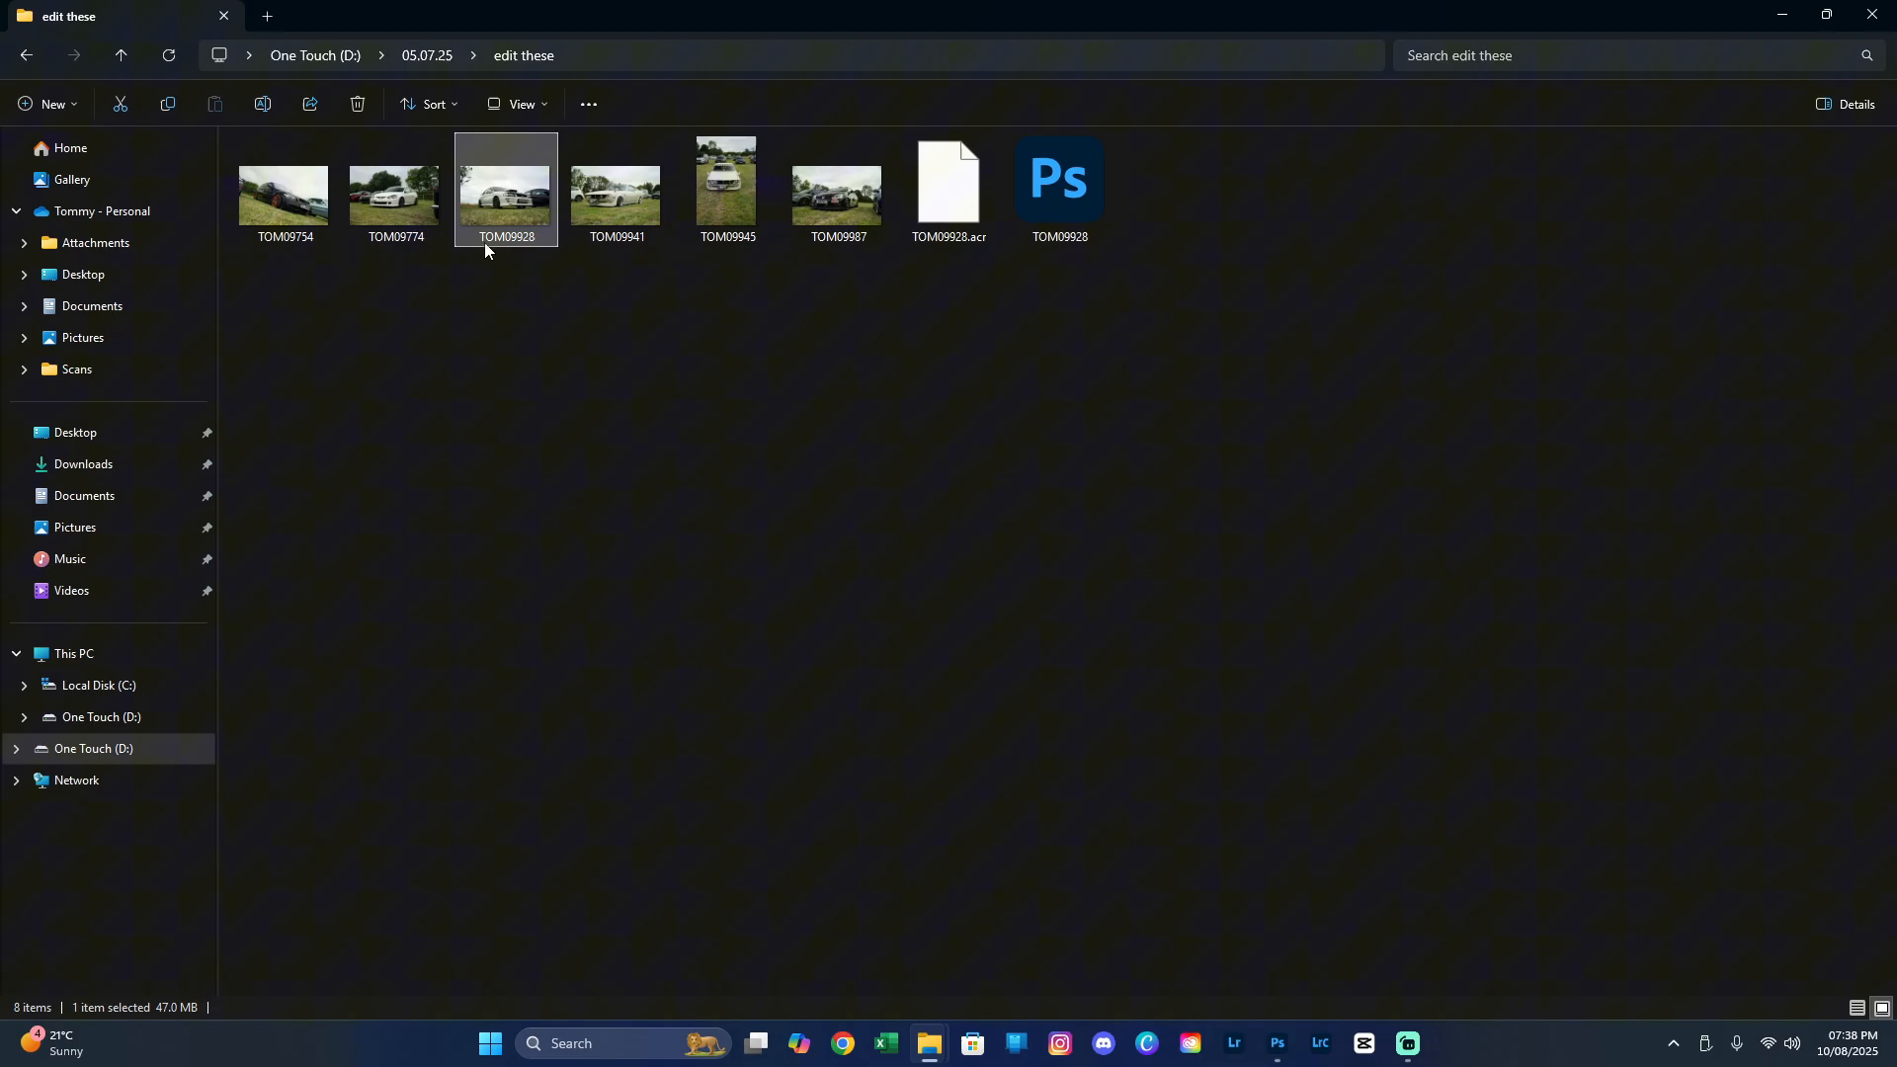
pyautogui.click(427, 55)
pyautogui.doubleClick(394, 188)
pyautogui.doubleClick(316, 191)
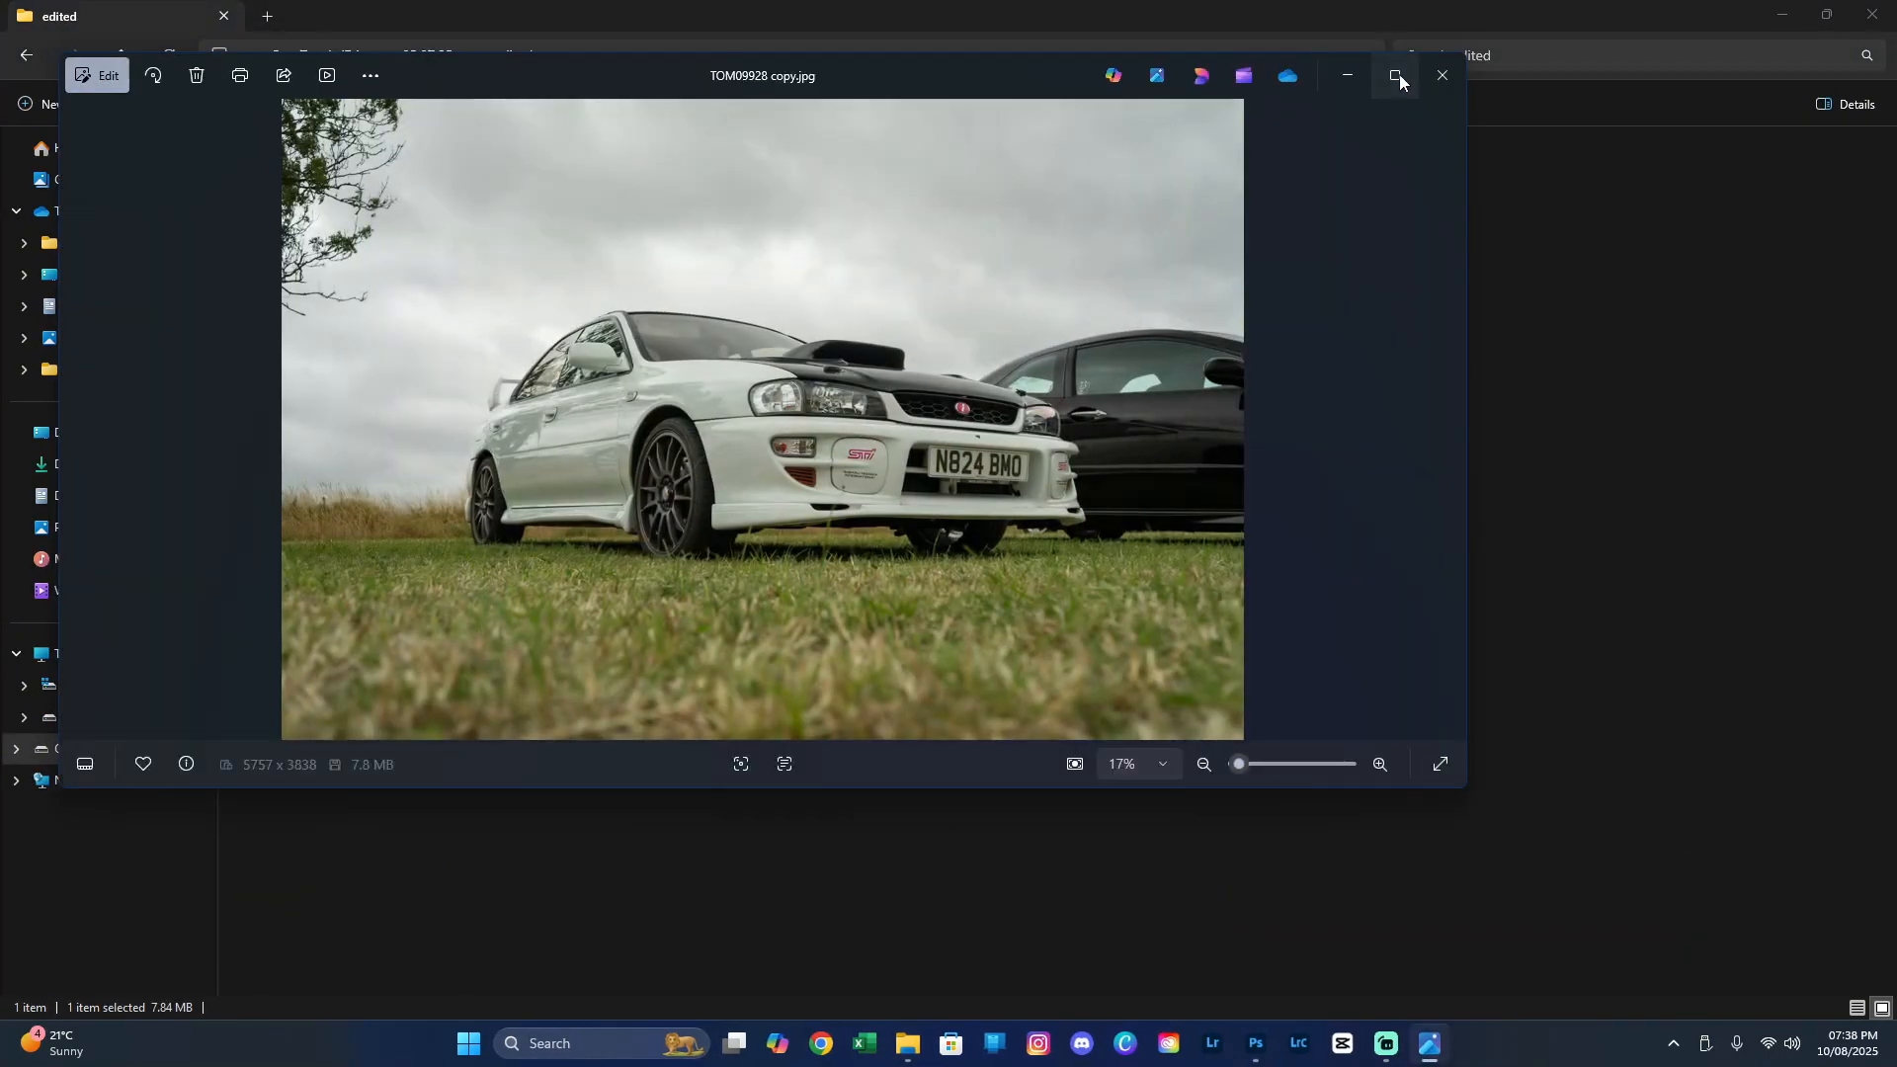
pyautogui.click(1399, 74)
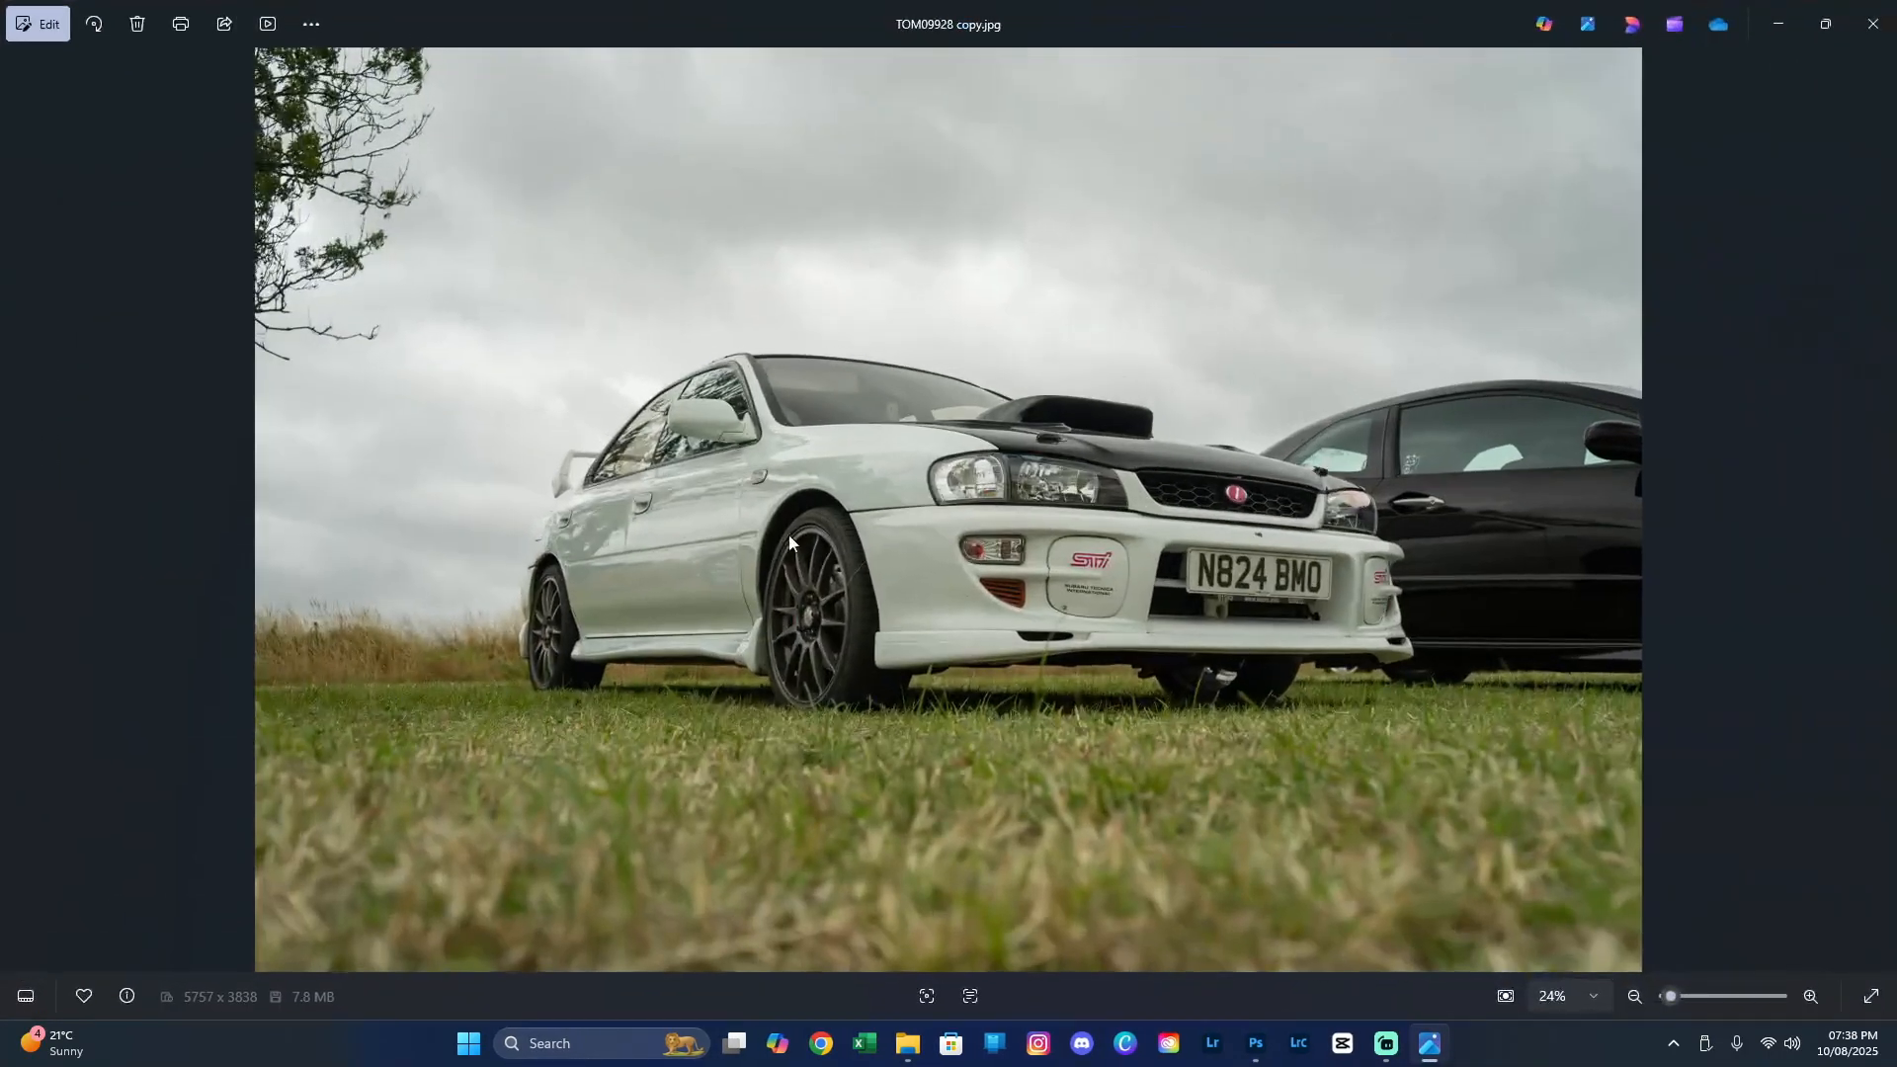